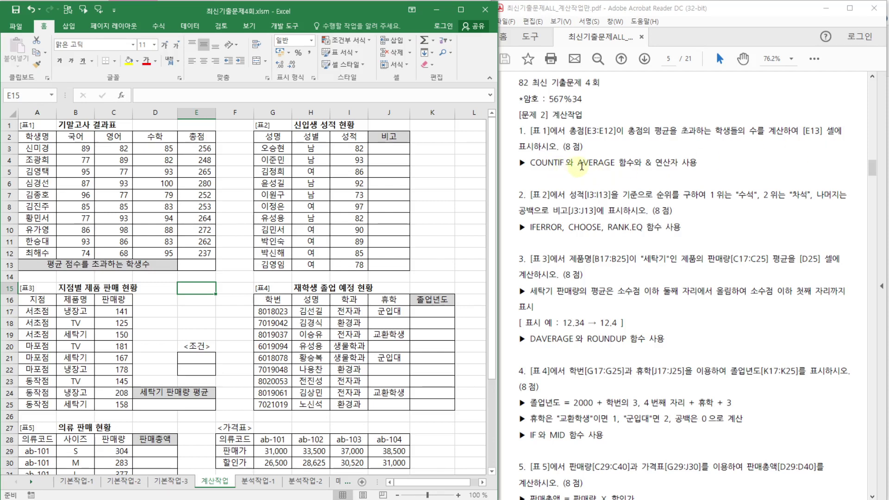
Start a COUNTIF formula in E13 with the total scores E3:E12 as its range
click(712, 164)
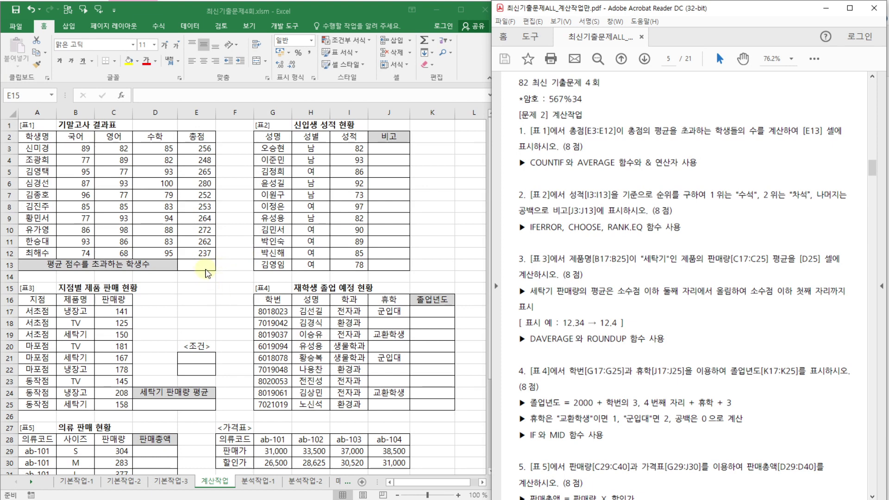
click(206, 267)
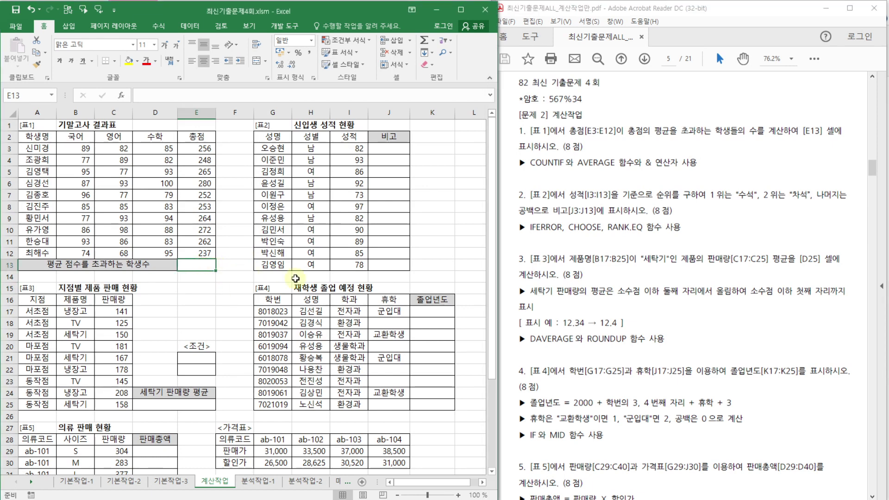
text(=count)
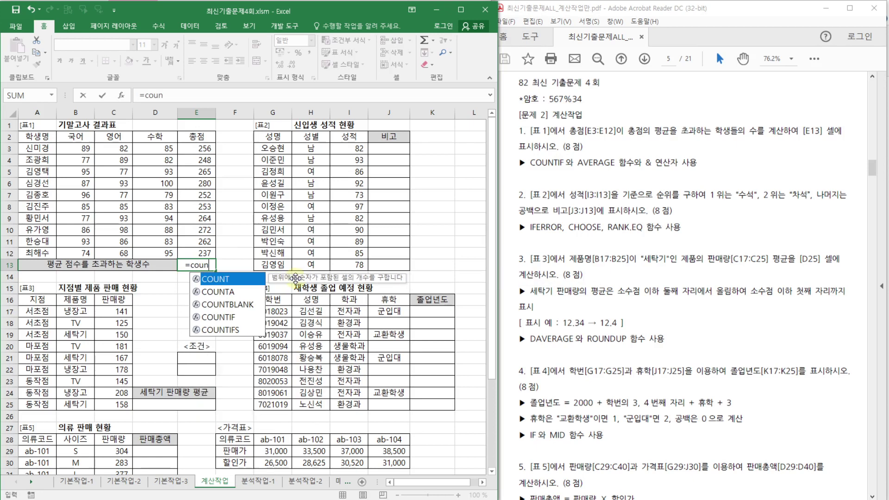
double_click(242, 320)
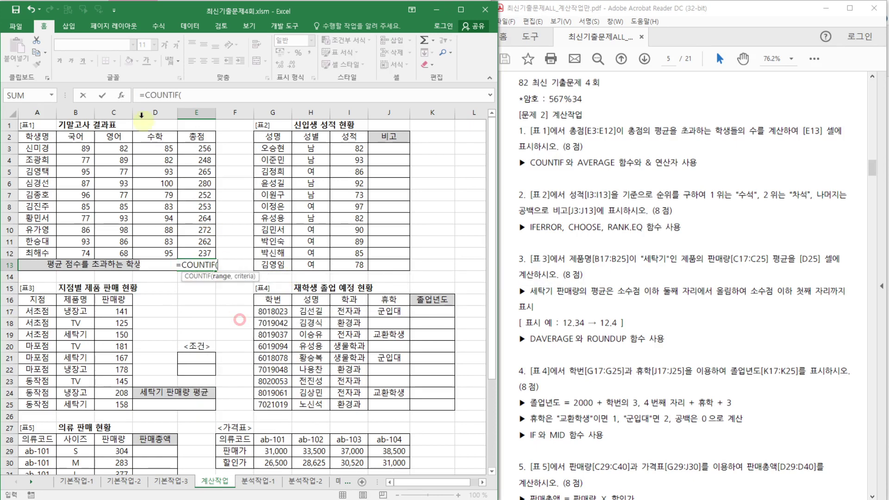
click(123, 95)
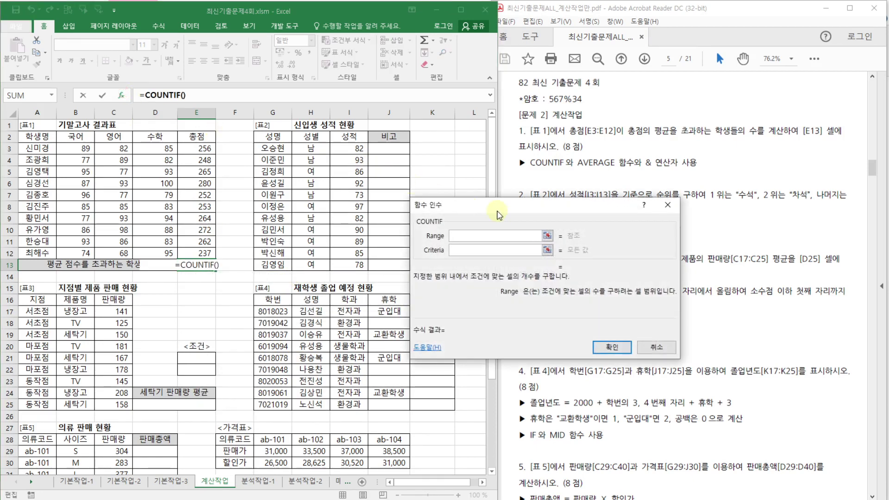
drag(494, 212, 404, 192)
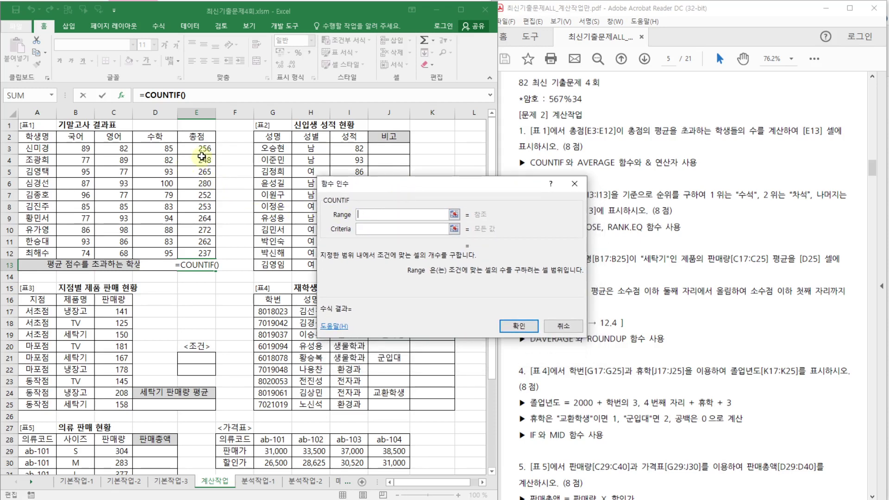
drag(189, 148, 197, 253)
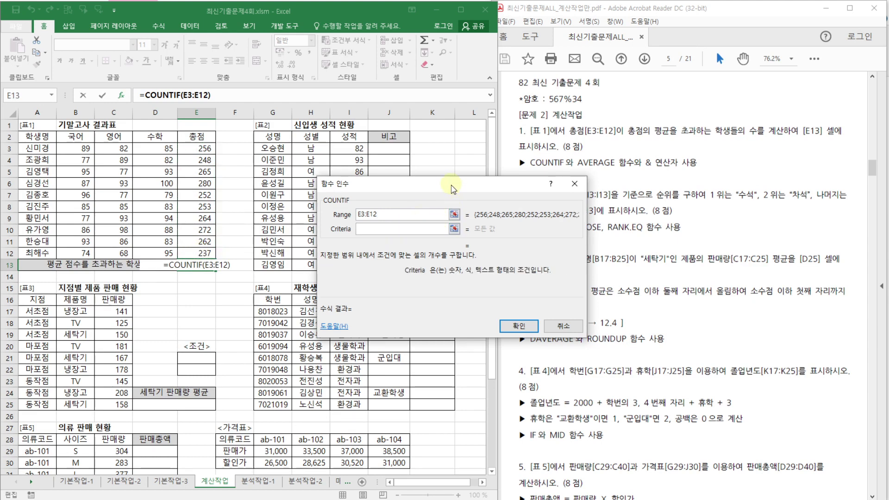
drag(452, 184, 455, 201)
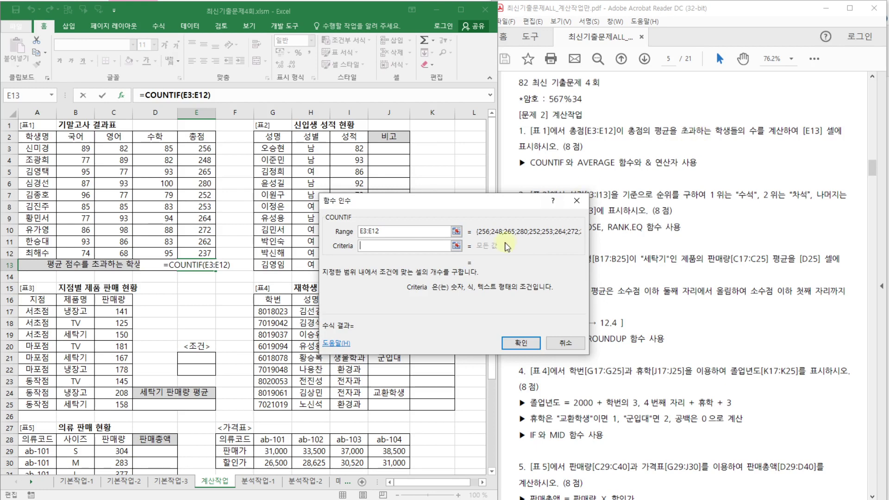
Set the COUNTIF criteria to ">" & average(E3:E12) and confirm the formula in E13
text(>)
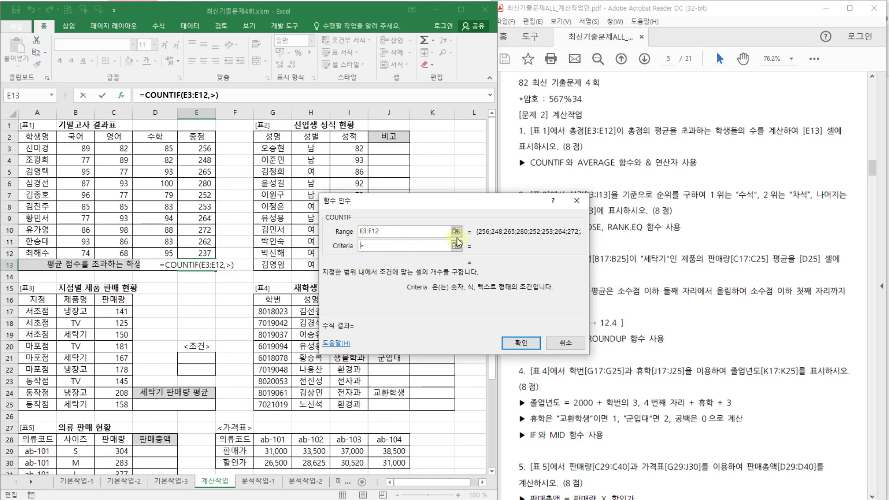
key(Home)
text(")
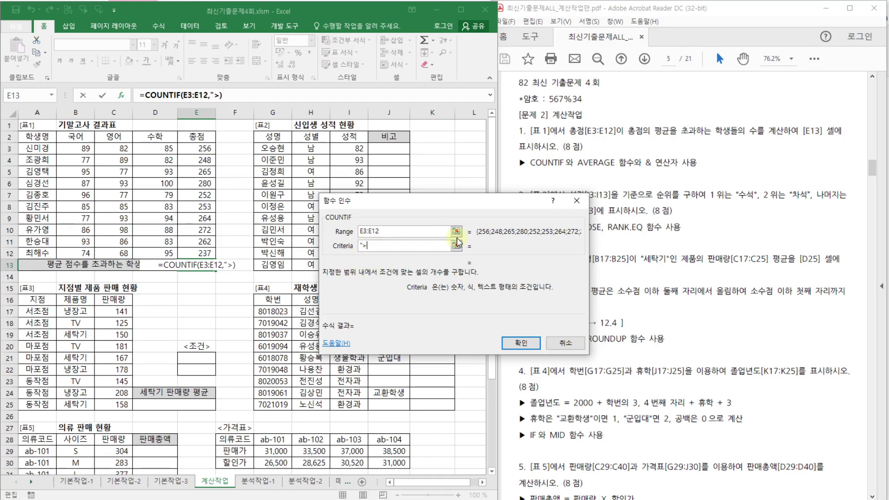
key(End)
text(" )
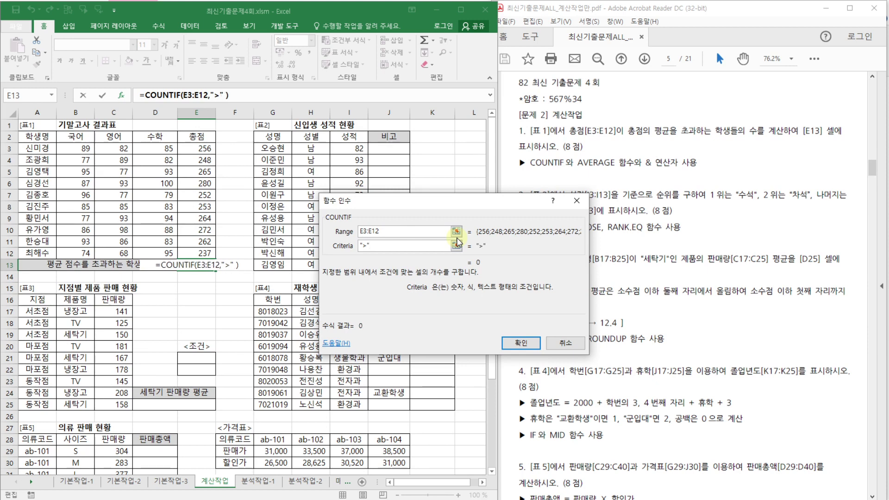
text(& )
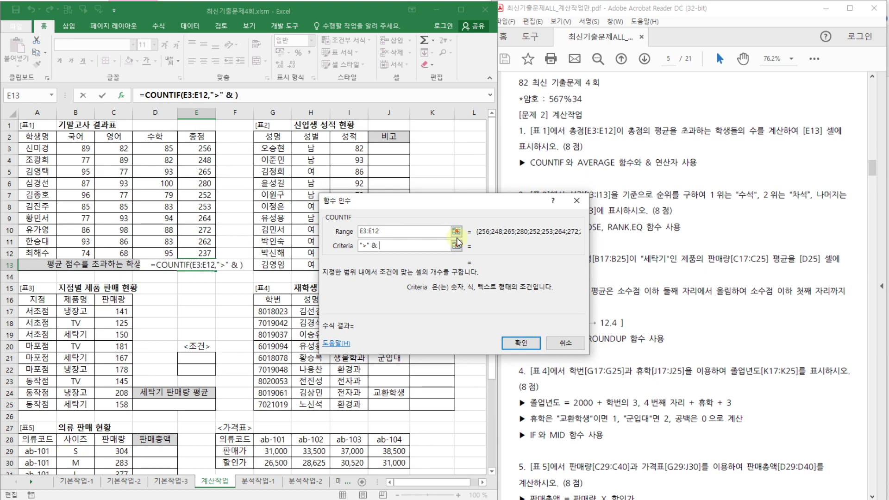
text(averag)
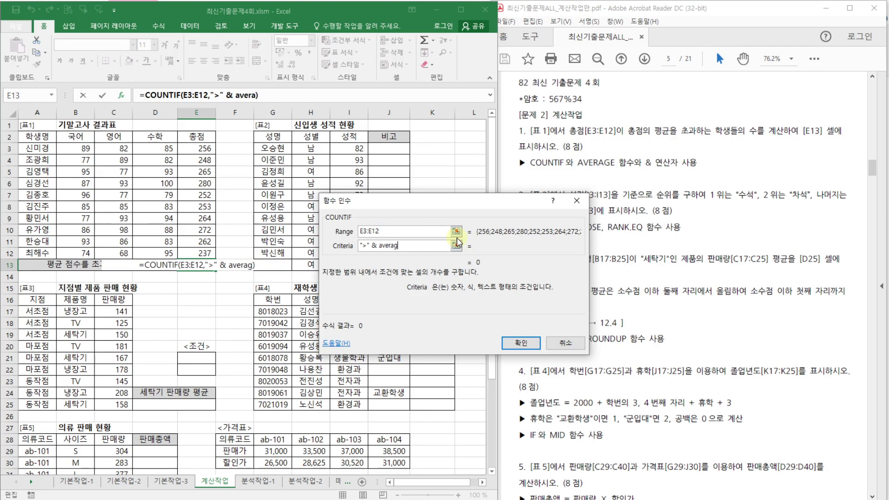
text(e()
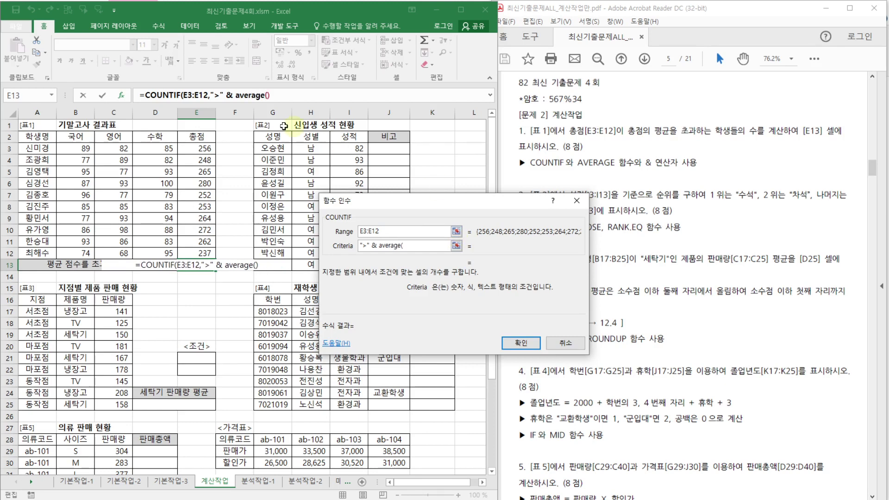
drag(200, 148, 199, 253)
text())
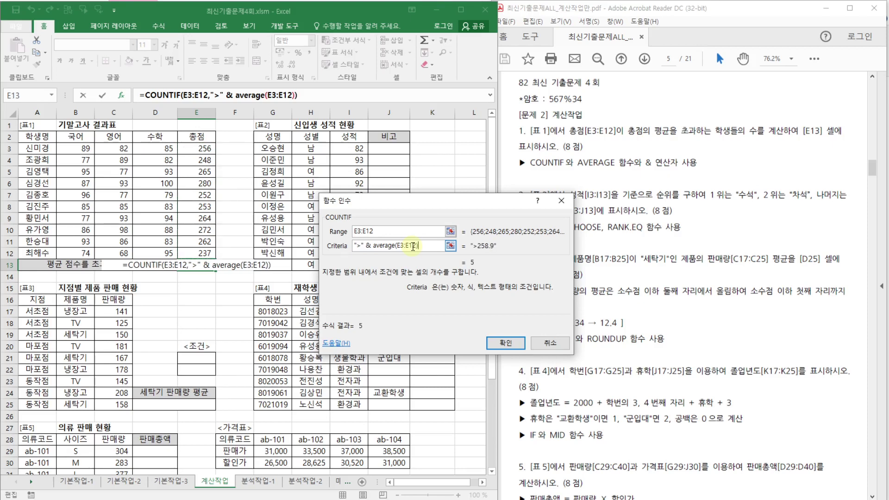
click(412, 231)
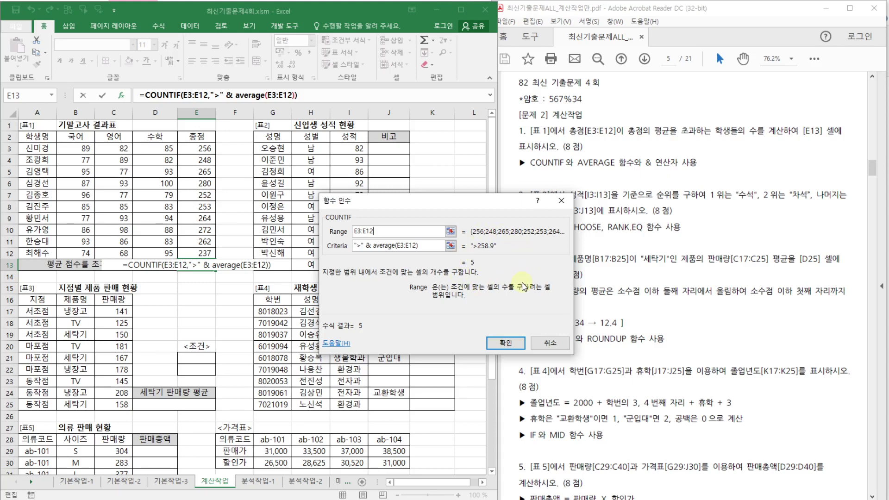
click(506, 345)
click(239, 275)
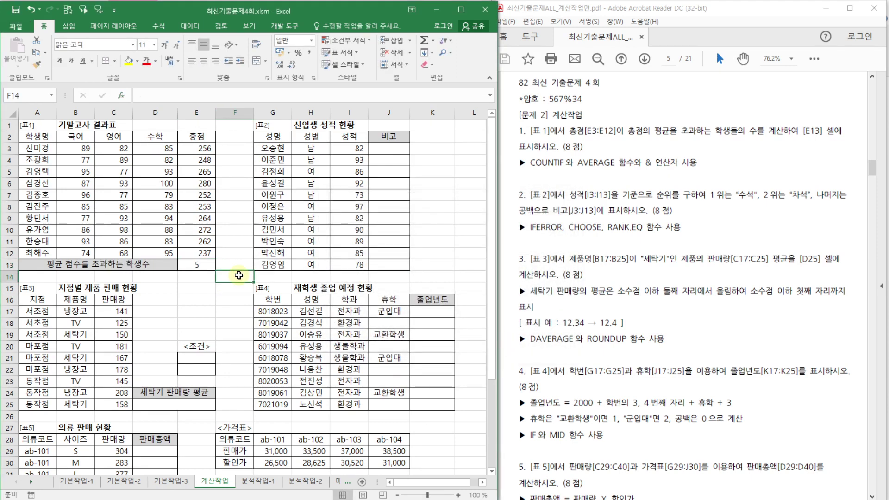
Switch to the ty함수작성법.xlsx workbook and open its CHOOSE함수 sheet
click(721, 274)
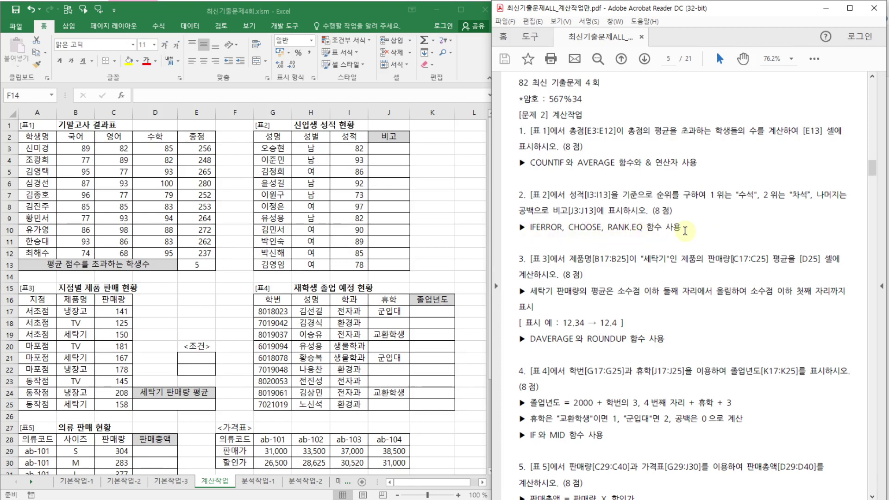
click(684, 228)
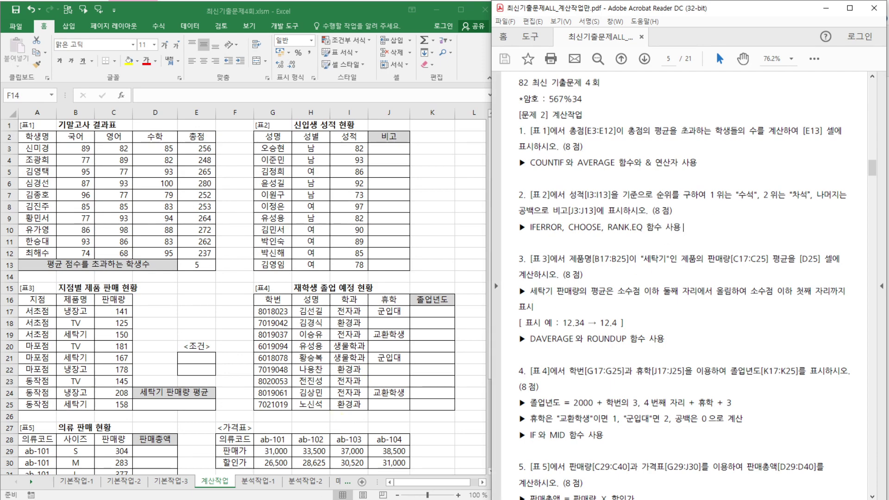
click(428, 499)
click(536, 476)
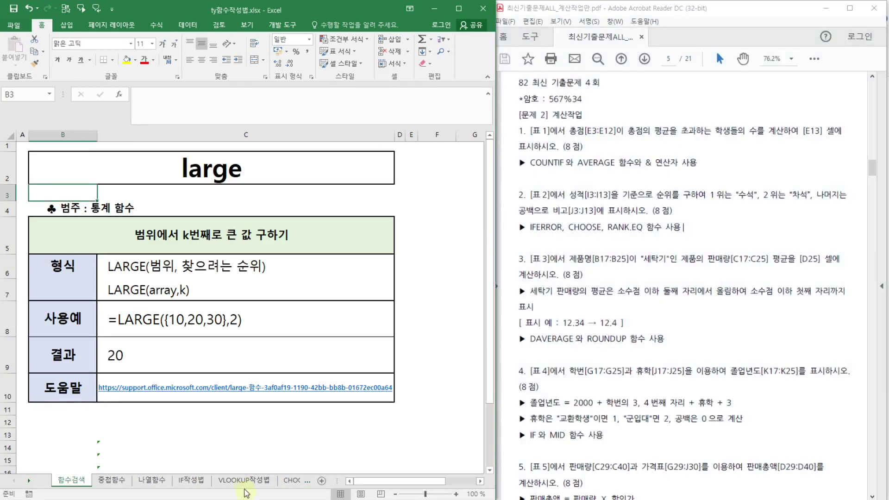
click(292, 481)
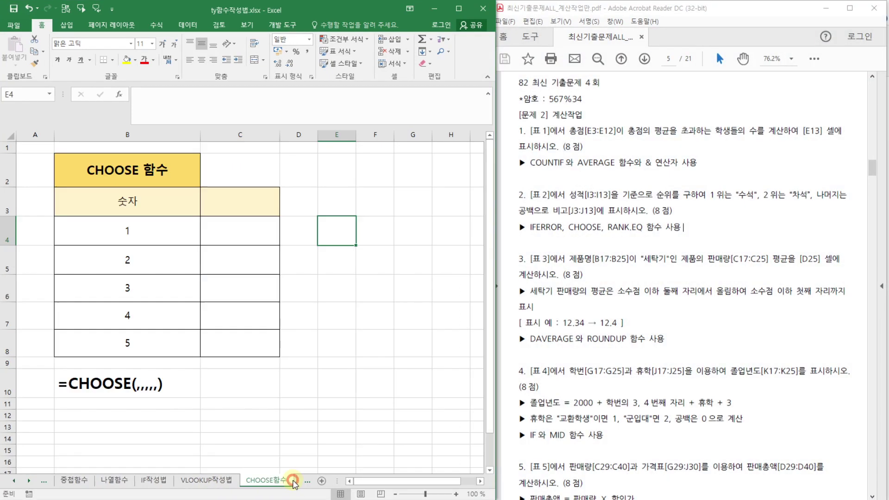
click(222, 207)
click(239, 232)
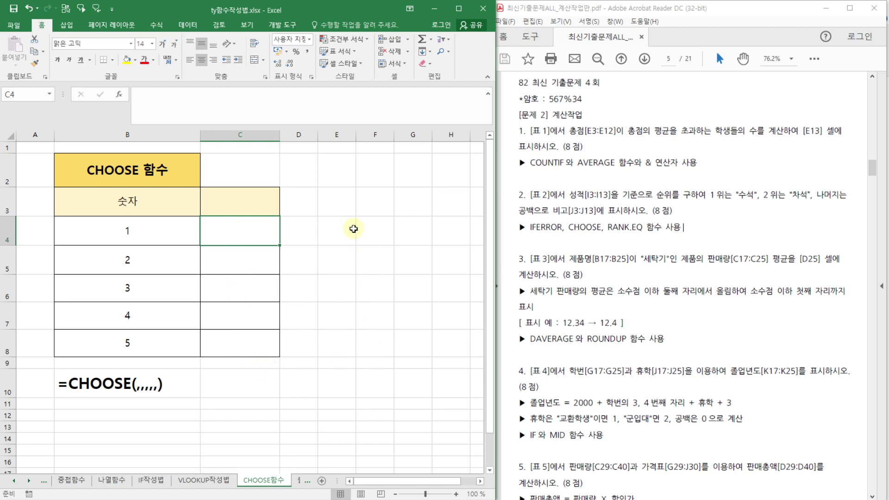
click(342, 198)
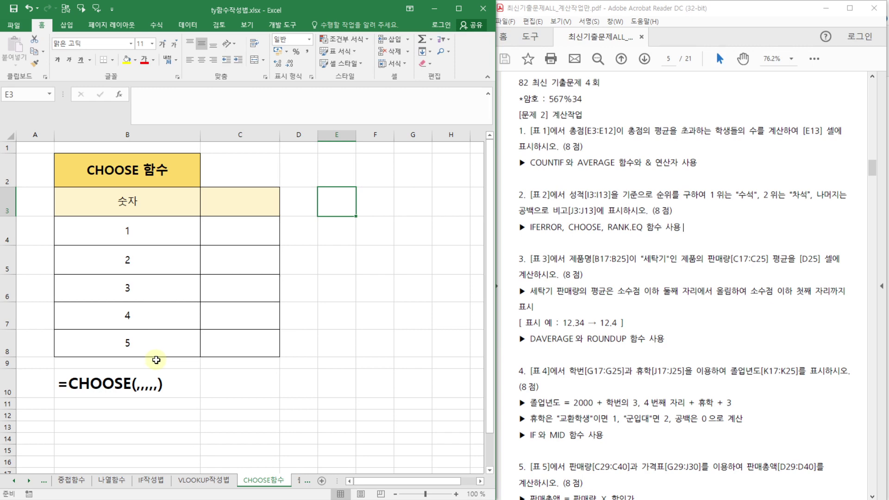
Enter 수석 in C4 for number 1 and 차석 in C5 for number 2
click(252, 230)
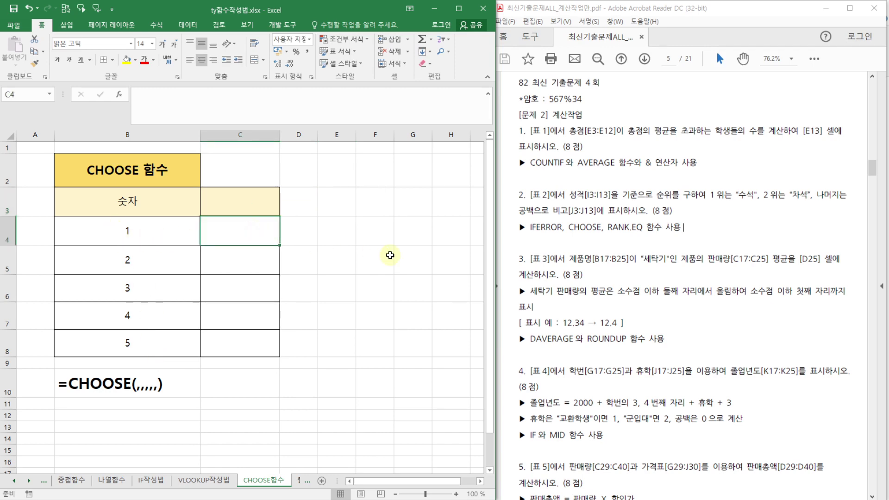
text(tm)
key(BackSpace)
text(수석)
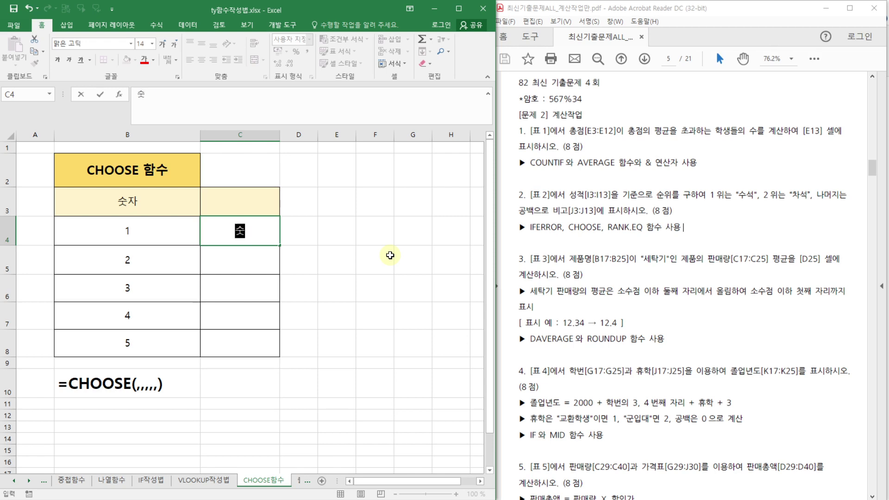
key(Return)
text(차수)
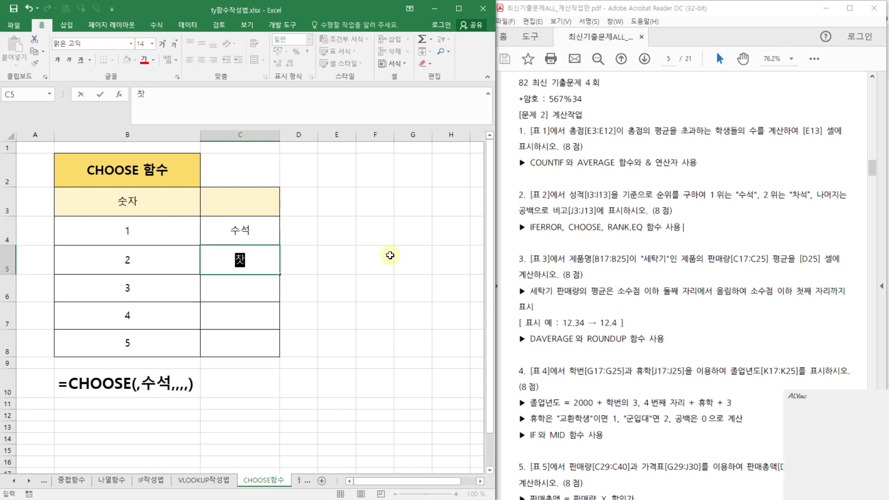
text(석)
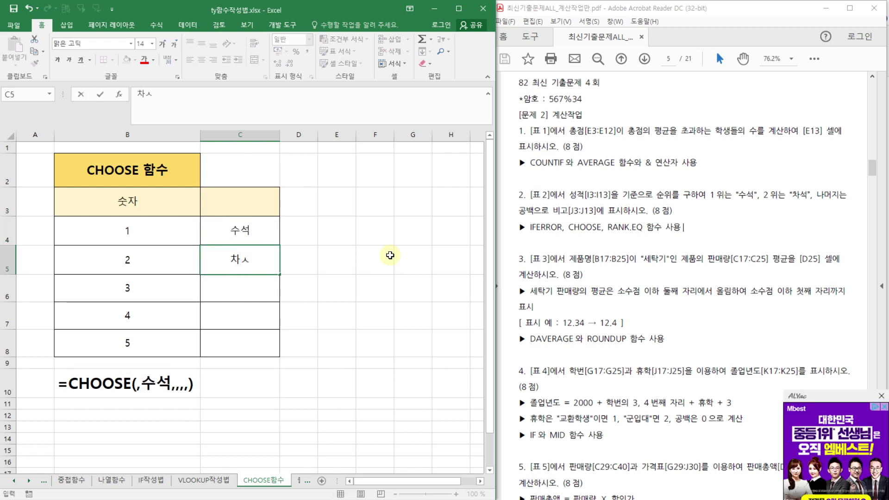
key(Return)
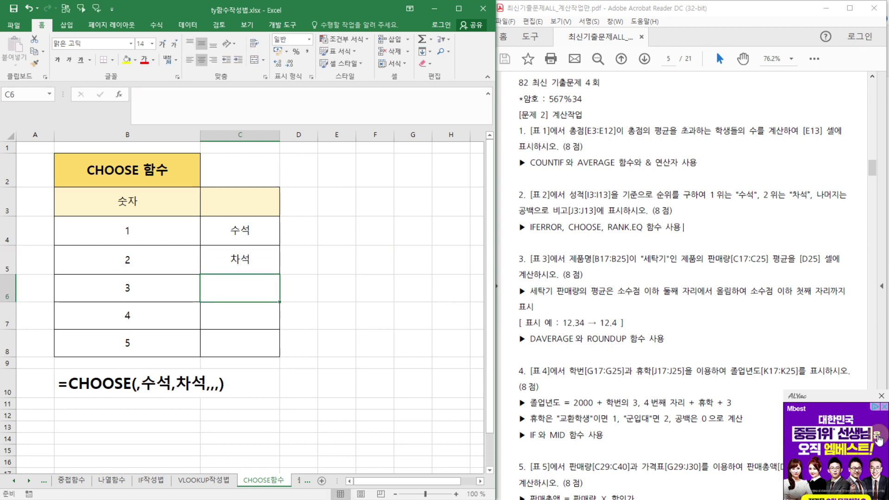
Close the advertisement popup and enter "" in C6 as the value for number 3
click(881, 396)
click(248, 303)
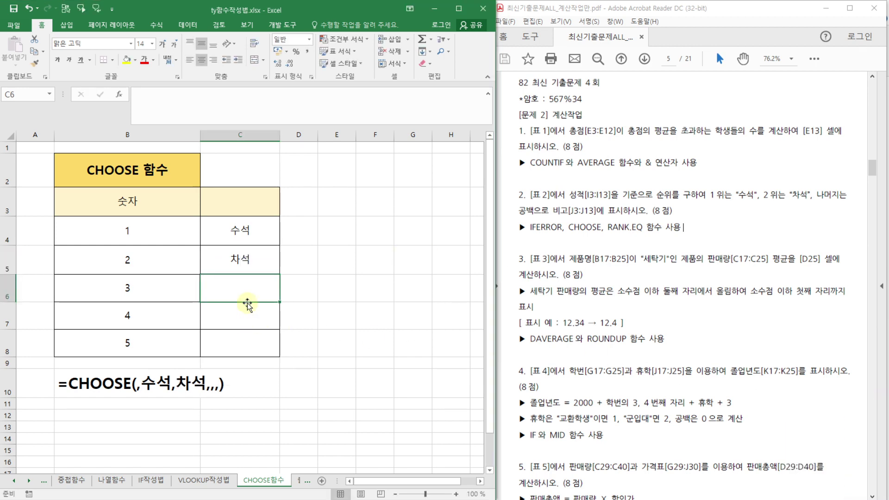
text("")
key(Return)
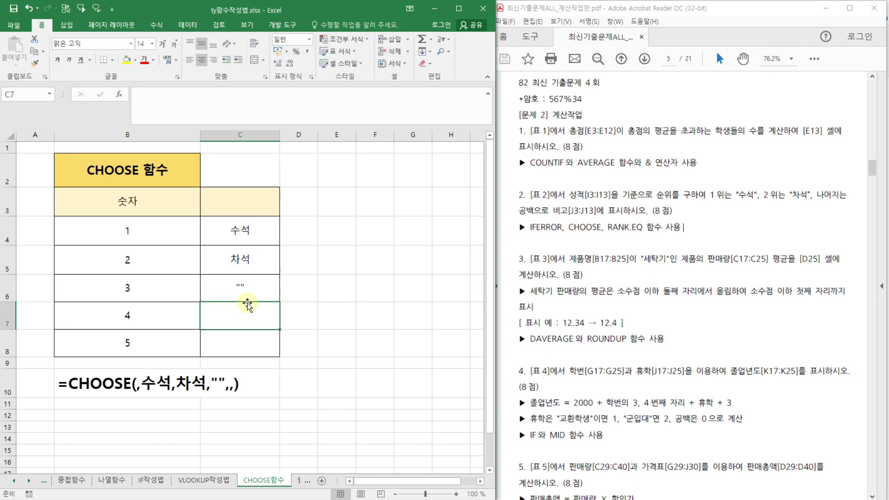
click(333, 287)
click(259, 283)
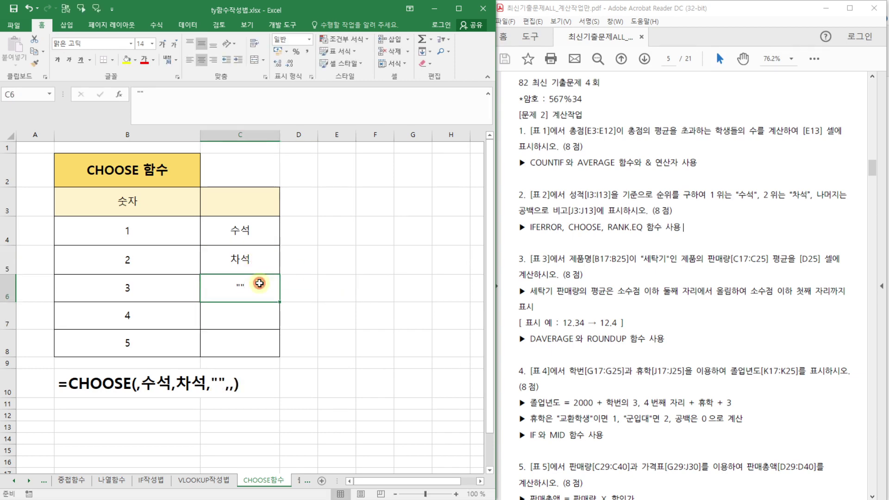
click(168, 228)
click(185, 260)
click(148, 285)
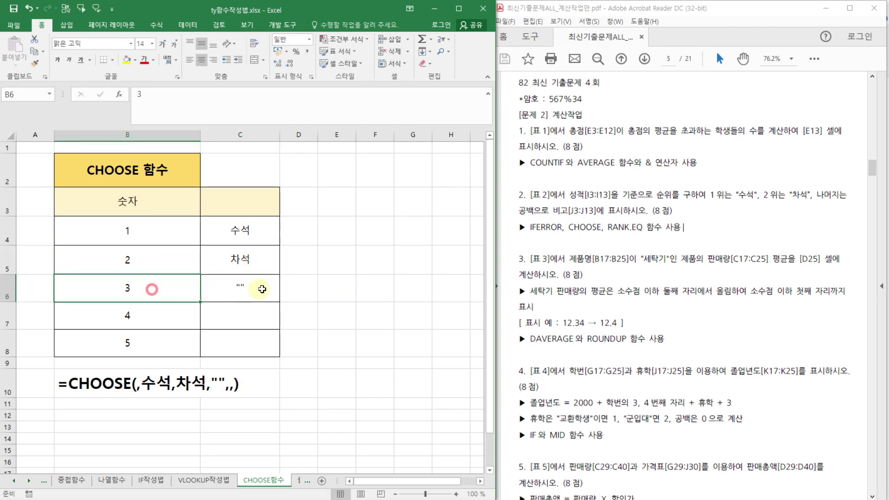
click(262, 289)
Enter rank.eq in C3 as the index argument of the CHOOSE example
click(248, 204)
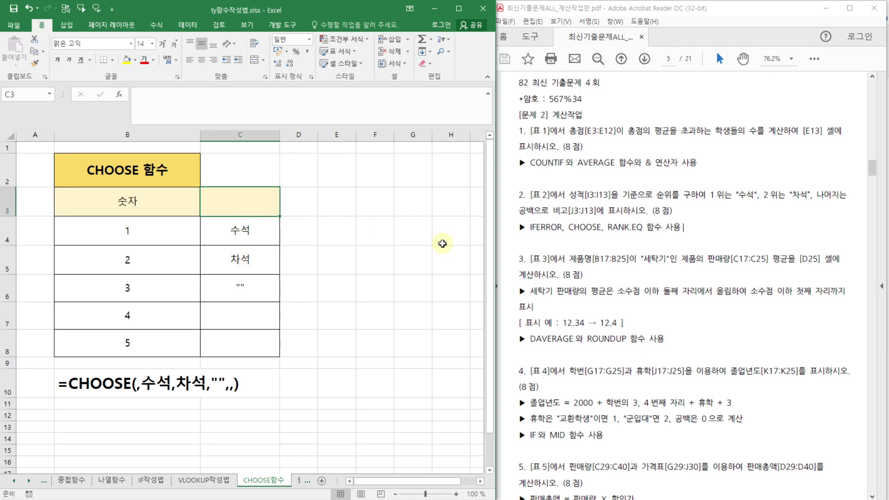
text(ㄱㅁ)
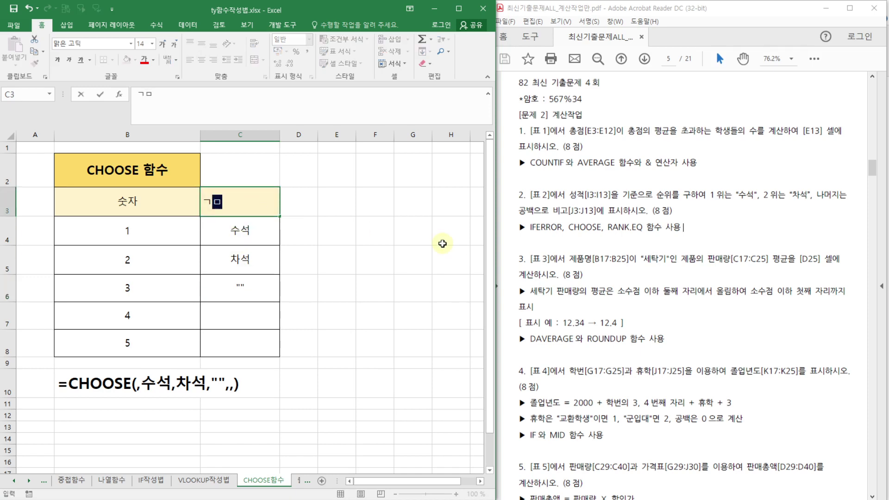
key(BackSpace)
key(BackSpace)
text(rank.wq)
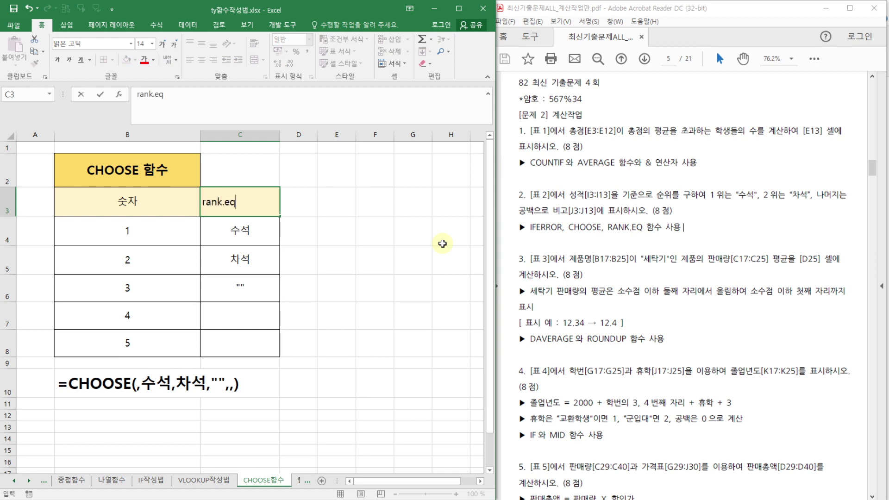
key(Return)
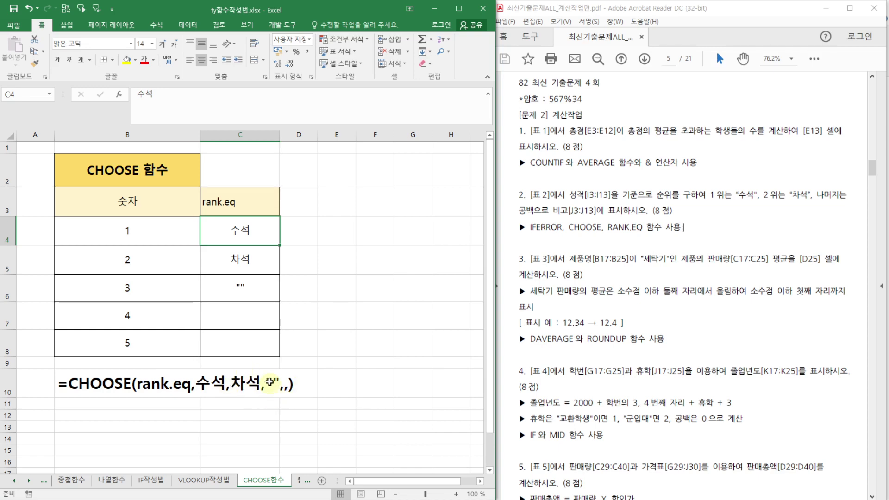
click(332, 284)
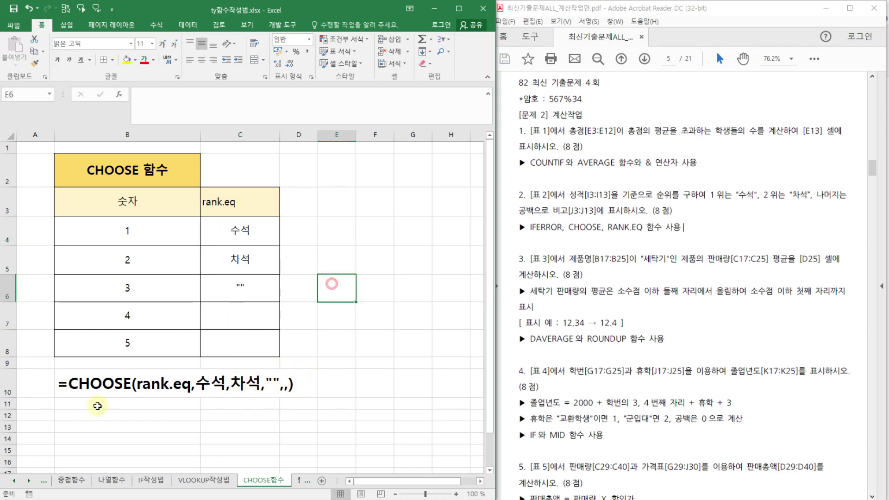
click(358, 277)
click(326, 228)
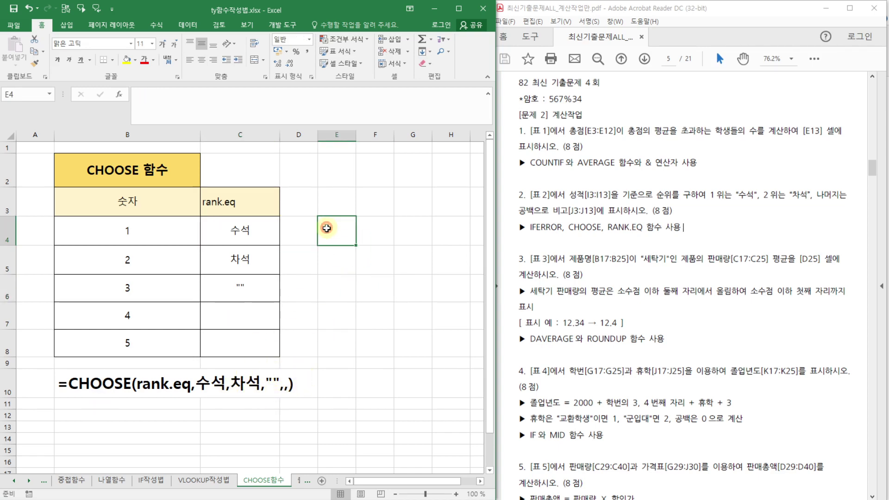
click(135, 171)
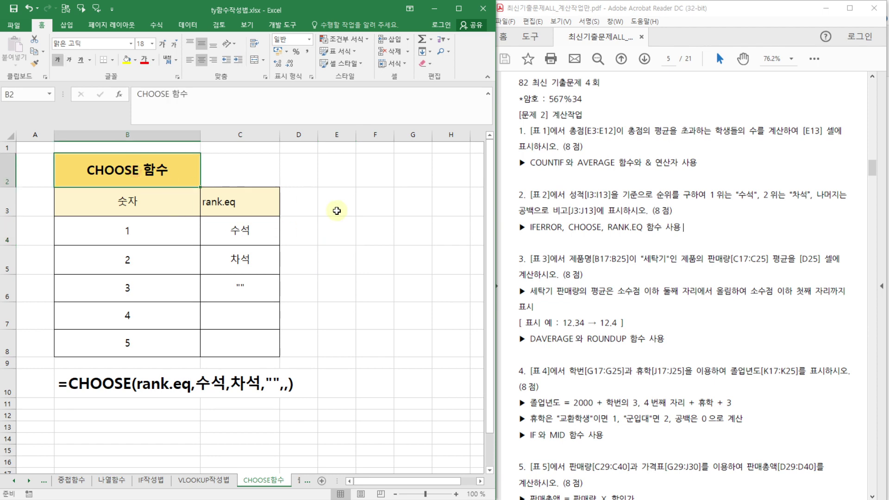
click(237, 200)
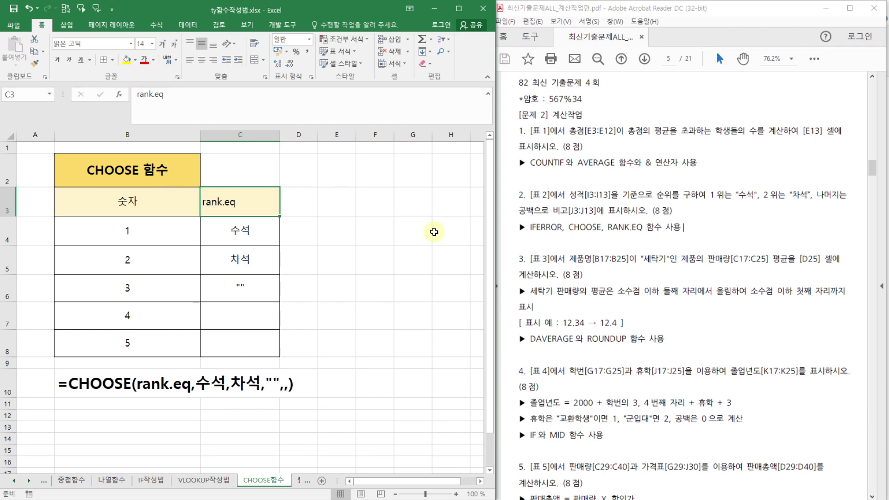
click(311, 227)
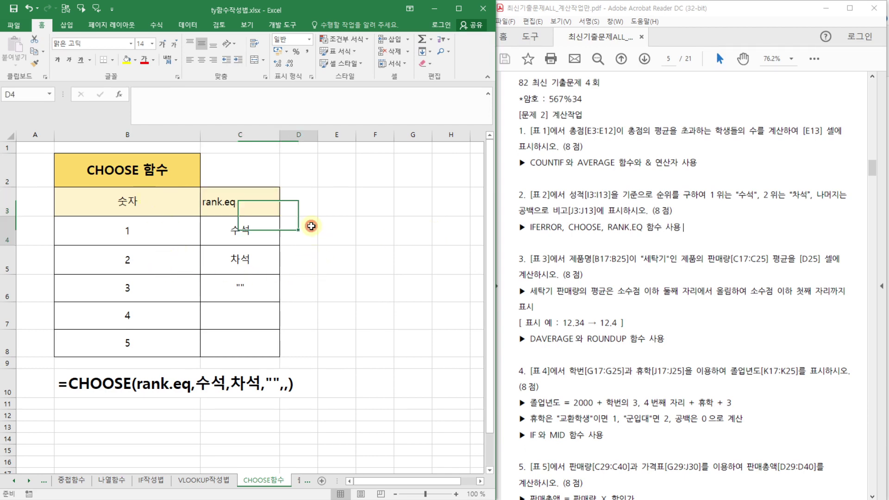
click(304, 230)
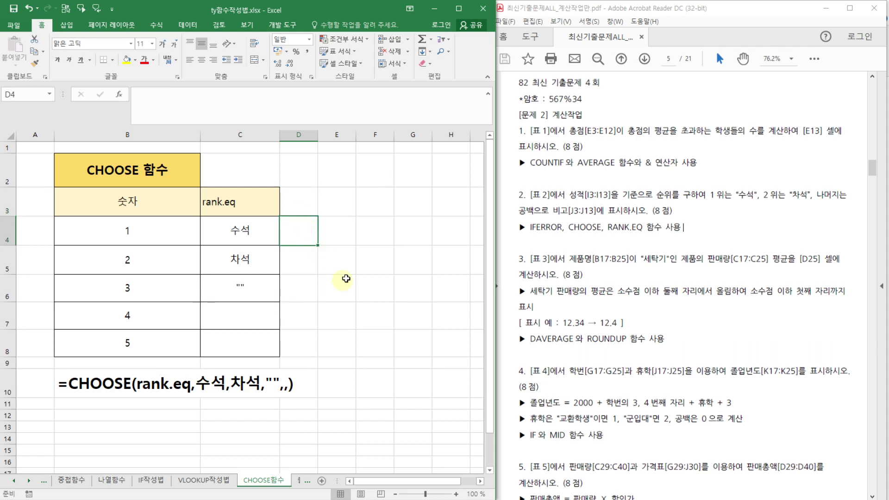
Look up the iferror function on the 함수검색 sheet by entering its name in B2
click(10, 483)
click(84, 484)
click(204, 177)
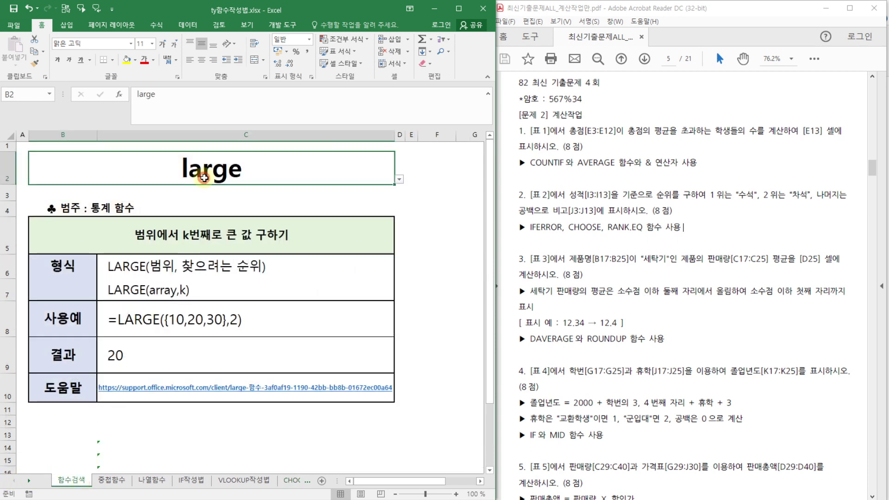
text(ifer)
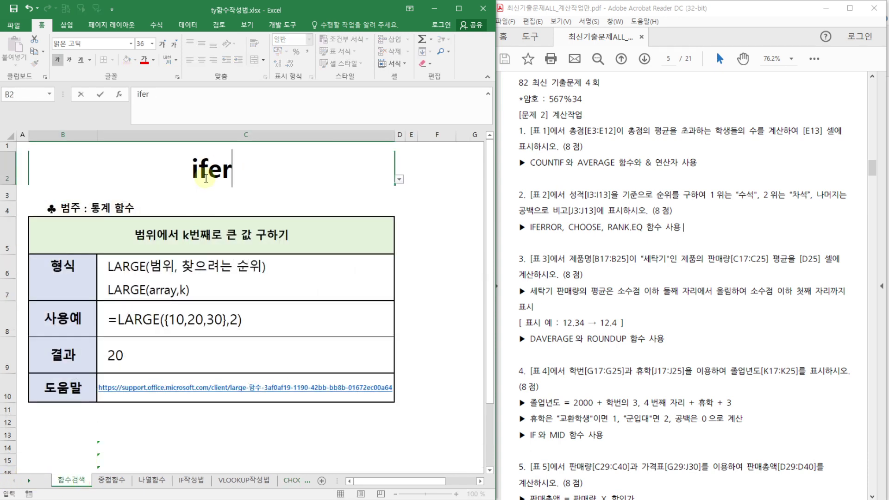
text(ror)
key(Return)
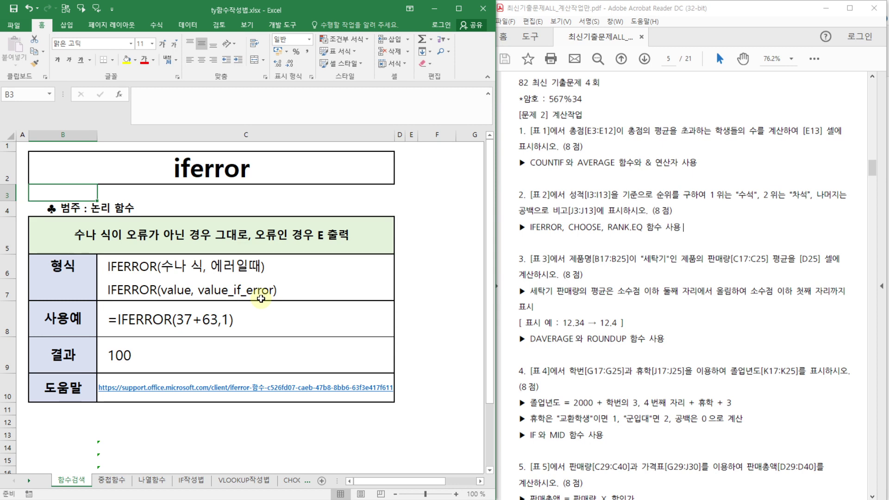
Return to the CHOOSE함수 sheet and clear the "" entry from C6
click(298, 481)
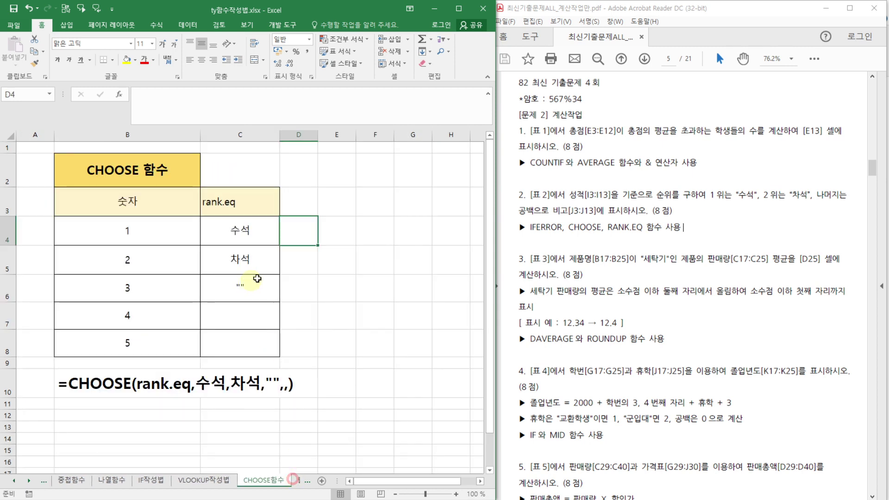
click(366, 213)
click(248, 290)
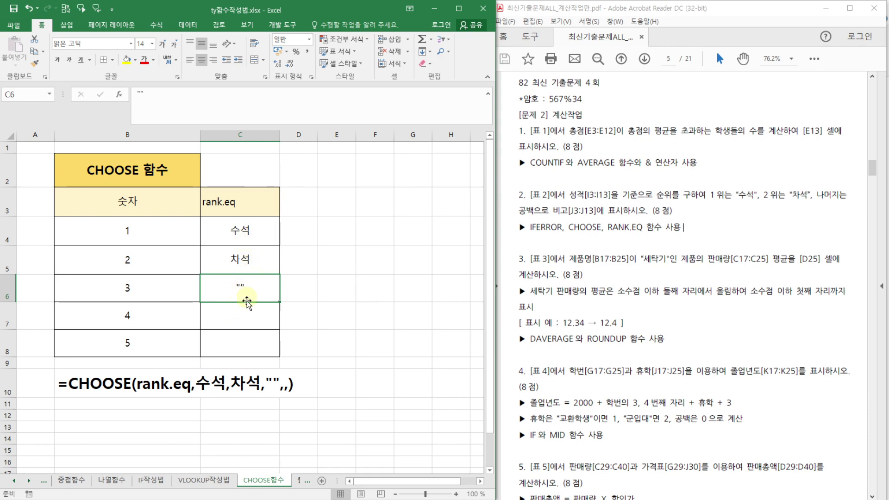
click(250, 261)
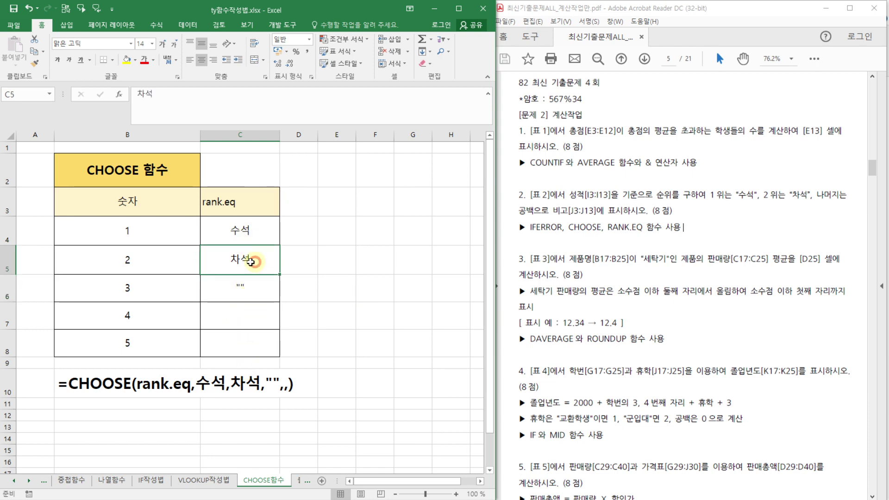
click(333, 274)
click(240, 281)
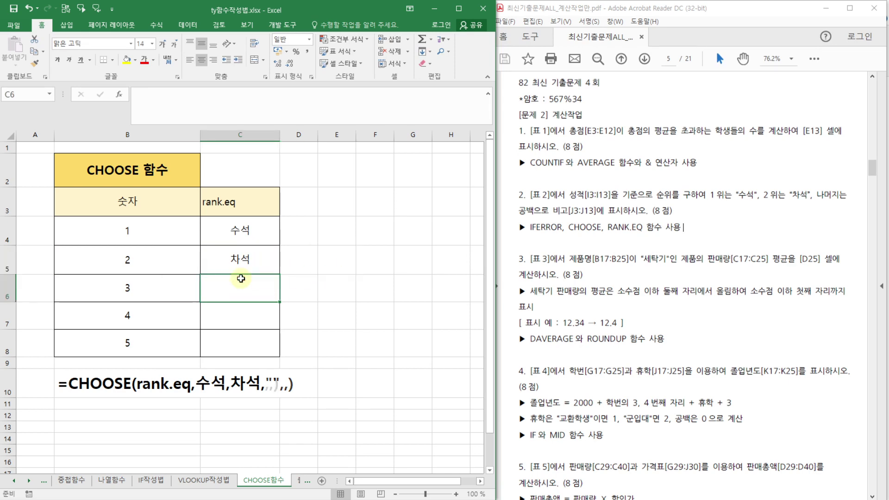
key(Delete)
key(Down)
key(Down)
key(Up)
key(Up)
key(Up)
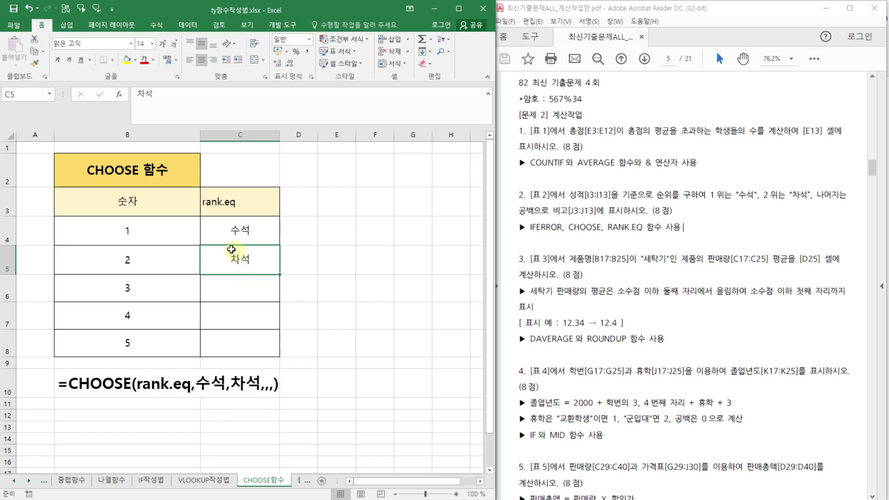
Review task 2's ranking conditions and required functions in the exam PDF, and return to the workbook
click(312, 271)
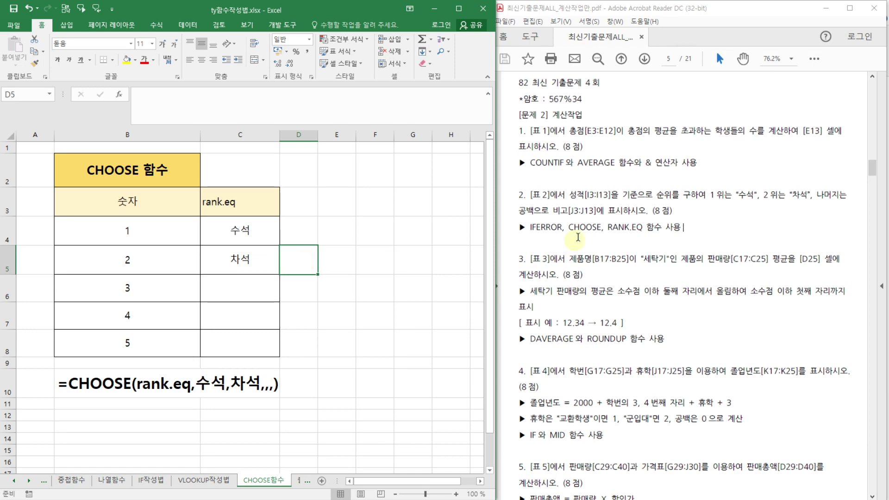
drag(820, 195, 531, 213)
click(656, 227)
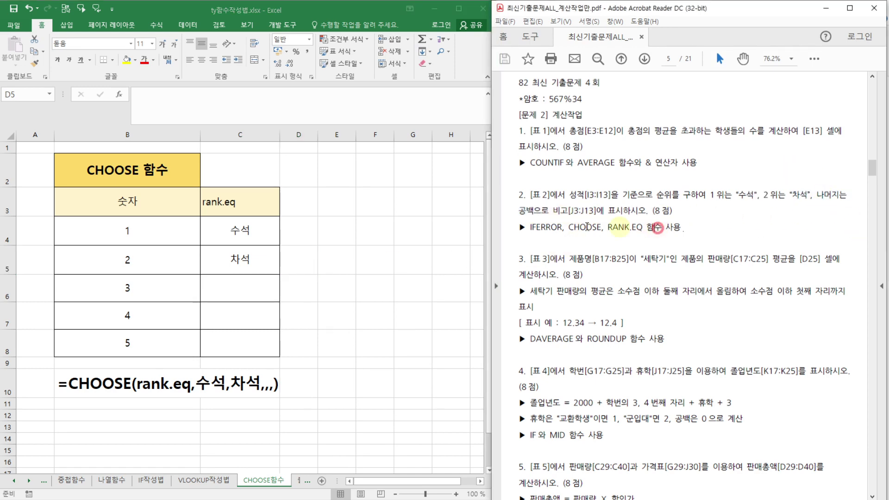
double_click(529, 227)
click(749, 236)
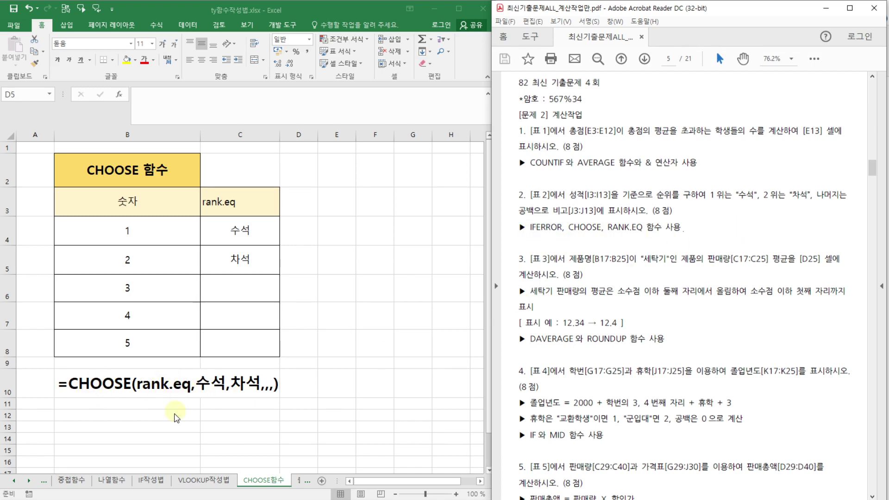
key(alt+Tab)
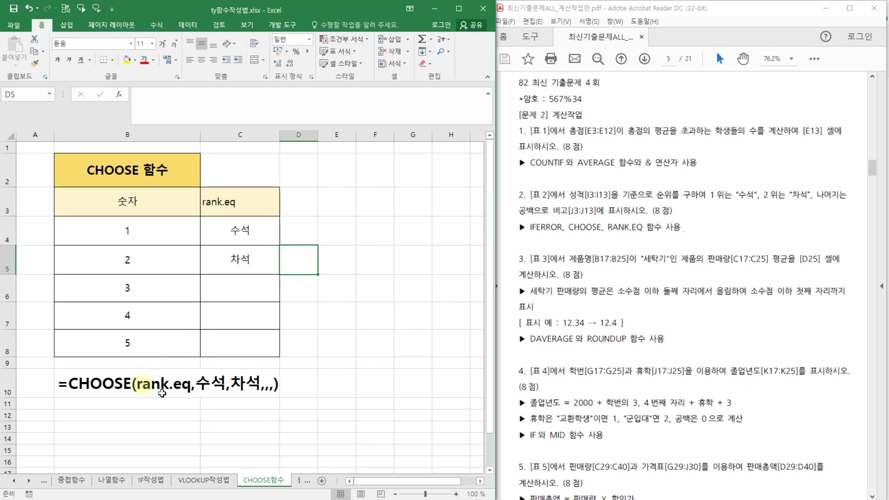
On the 중첩함수 sheet, clear the function names in C2:C3 and enter rank.eq in C2 as 함수1
click(72, 482)
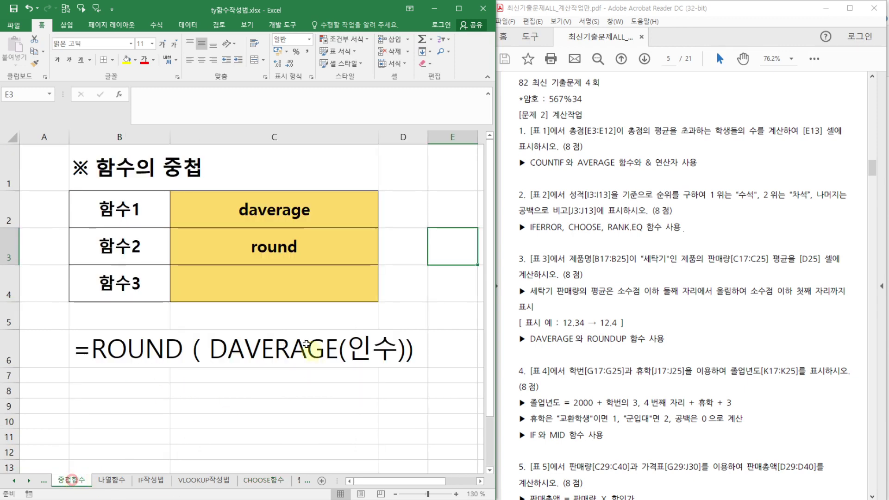
click(287, 307)
drag(286, 204, 288, 241)
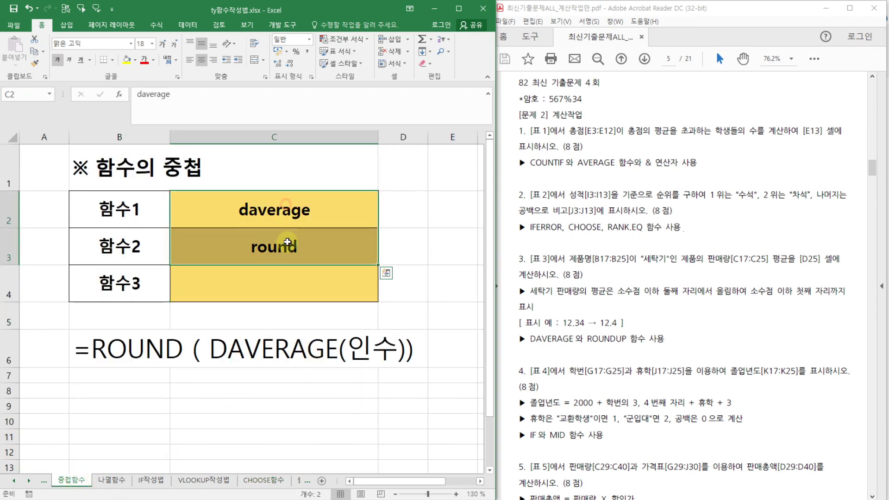
key(Delete)
text(ran)
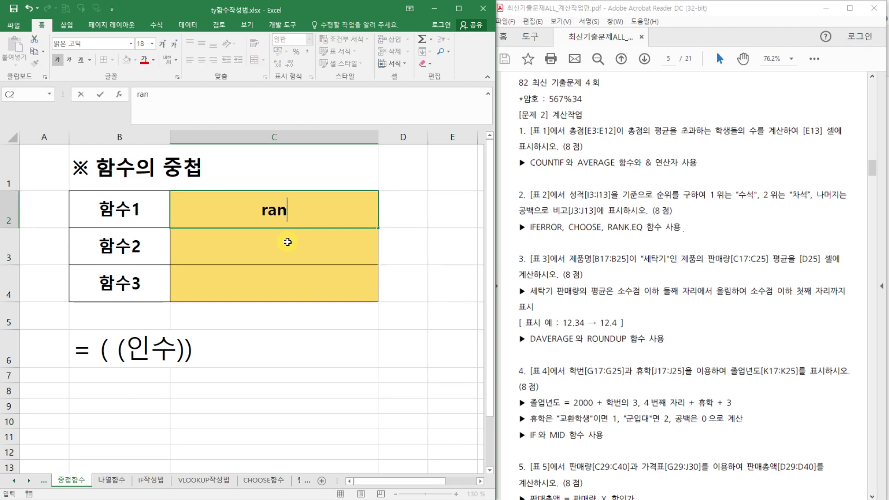
text(k.wq)
key(BackSpace)
key(BackSpace)
text(e)
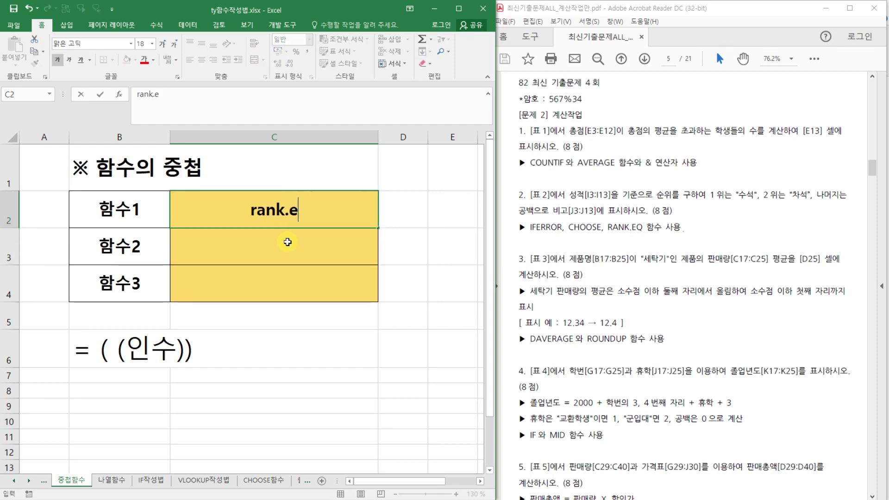
text(q)
key(Return)
Enter choose in C3 as 함수2 and iferror in C4 as 함수3
text(ch)
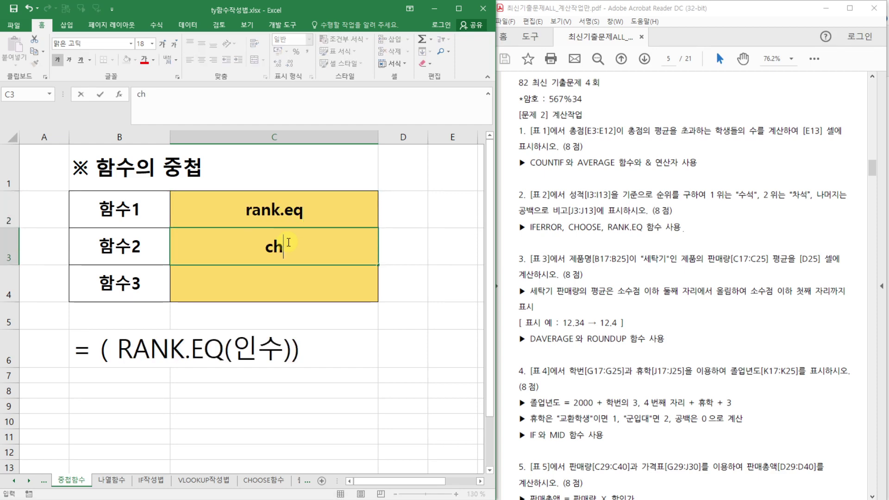
text(oose)
key(Return)
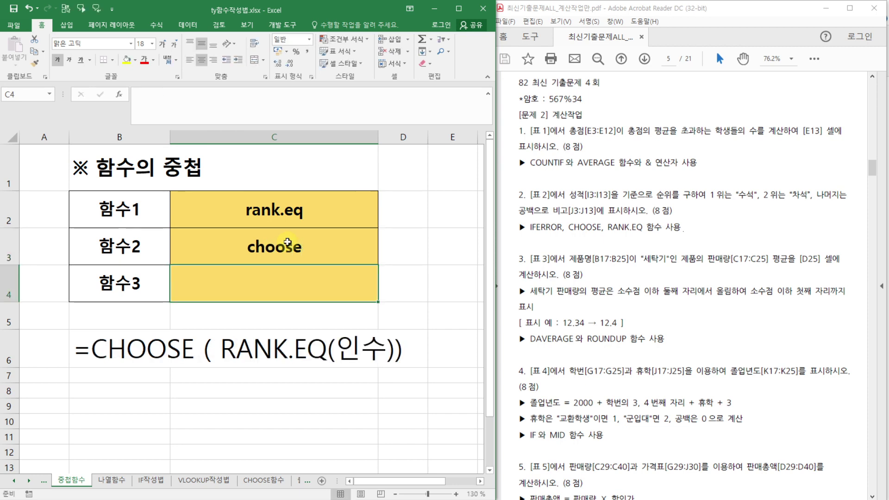
text(iferror)
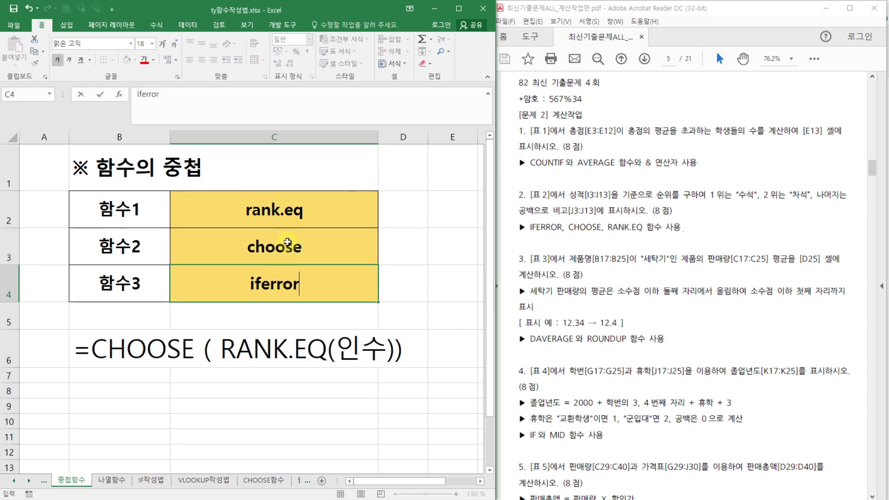
key(Return)
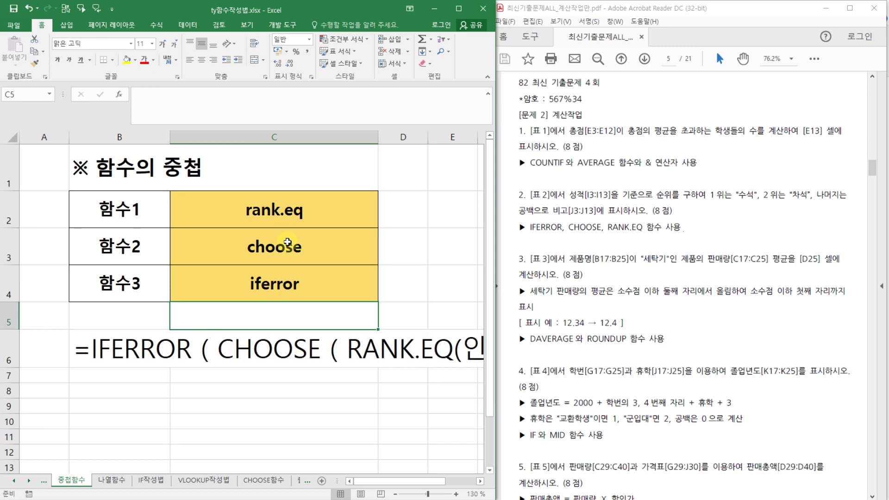
click(312, 404)
click(131, 350)
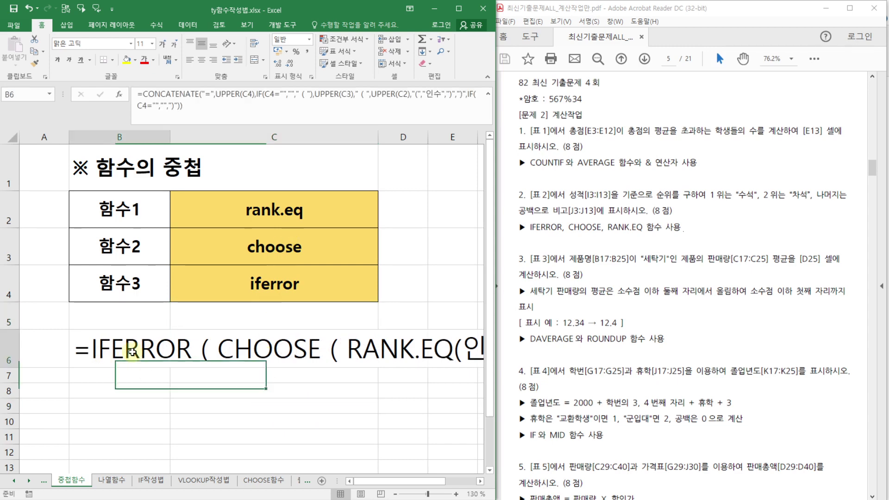
click(277, 356)
click(388, 349)
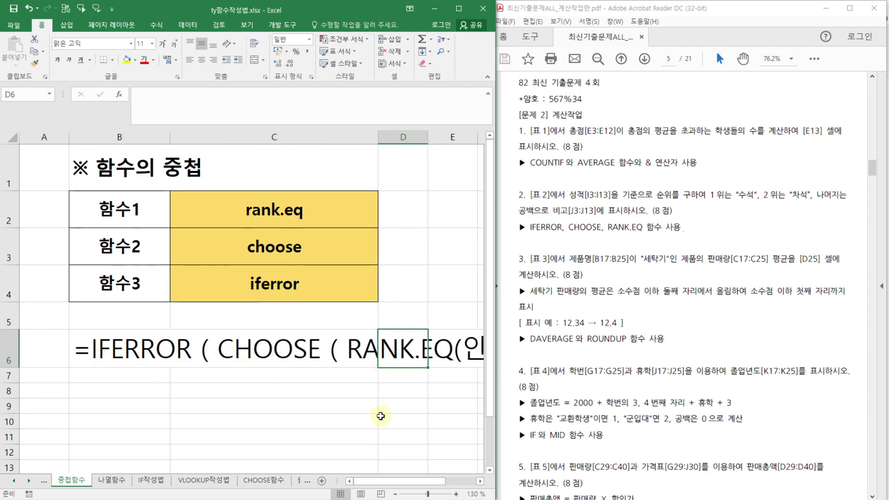
click(131, 391)
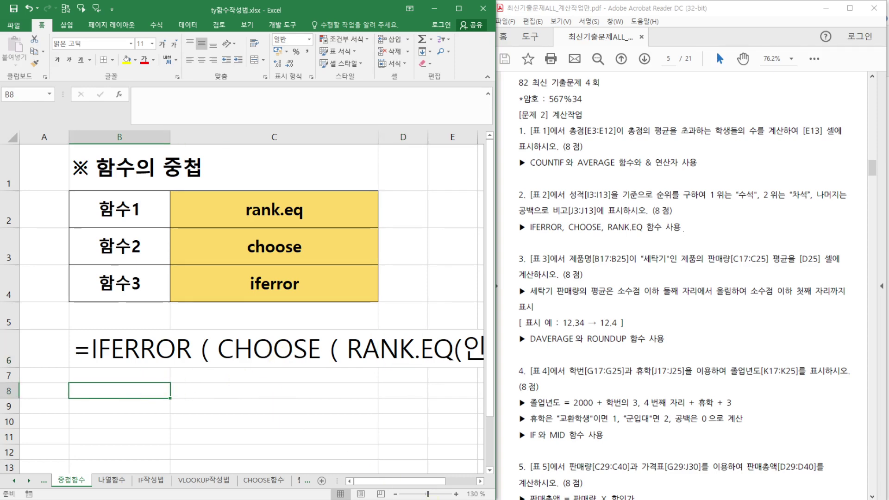
Switch back to the 최신기출문제4회.xlsm workbook and select J4 in table 2's 비고 column
click(319, 474)
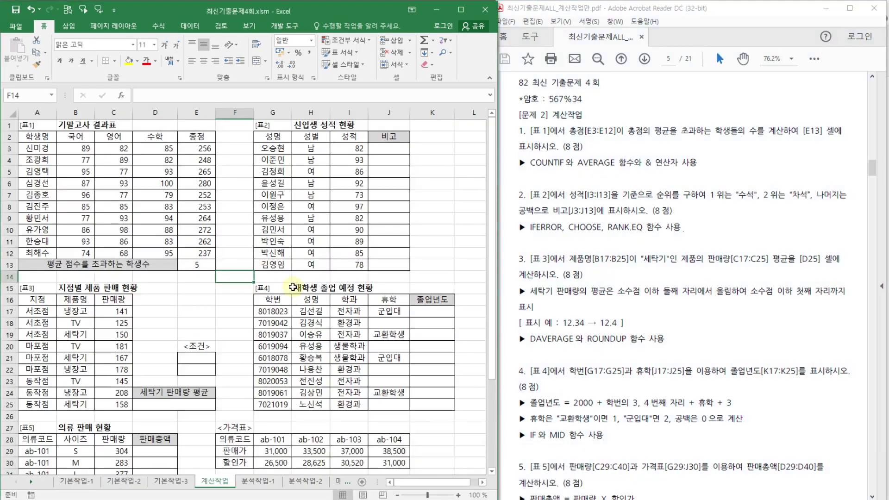
click(397, 157)
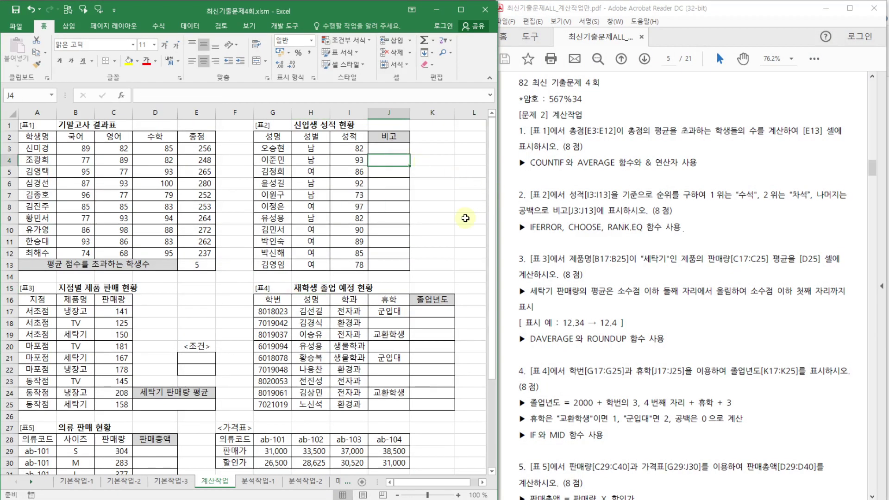
Start a RANK.EQ formula in J3 of table 2's 비고 column and open its function arguments
click(401, 149)
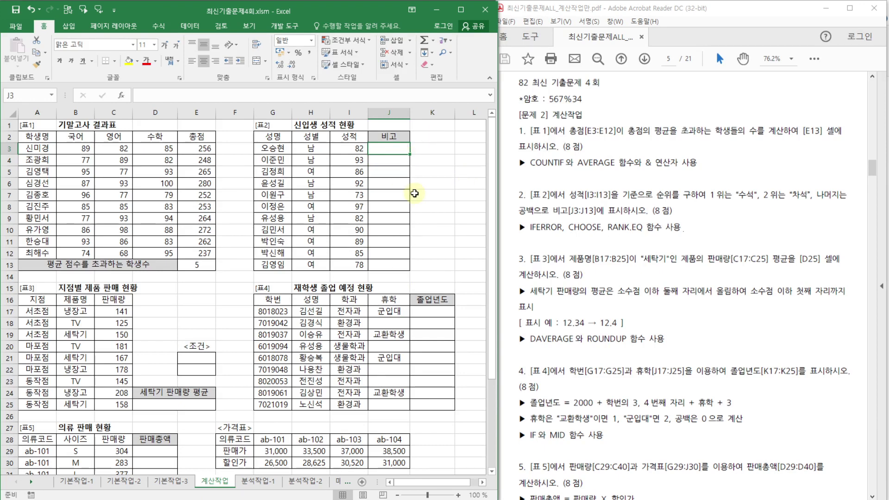
text(=)
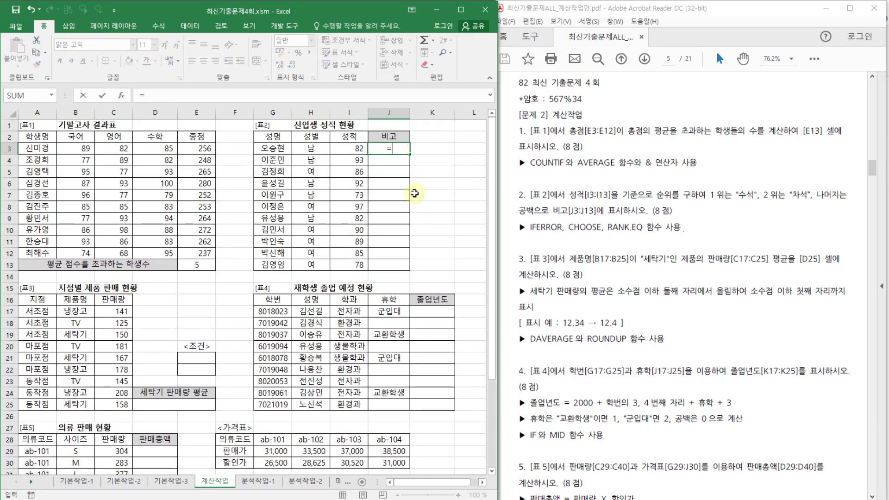
text(rank)
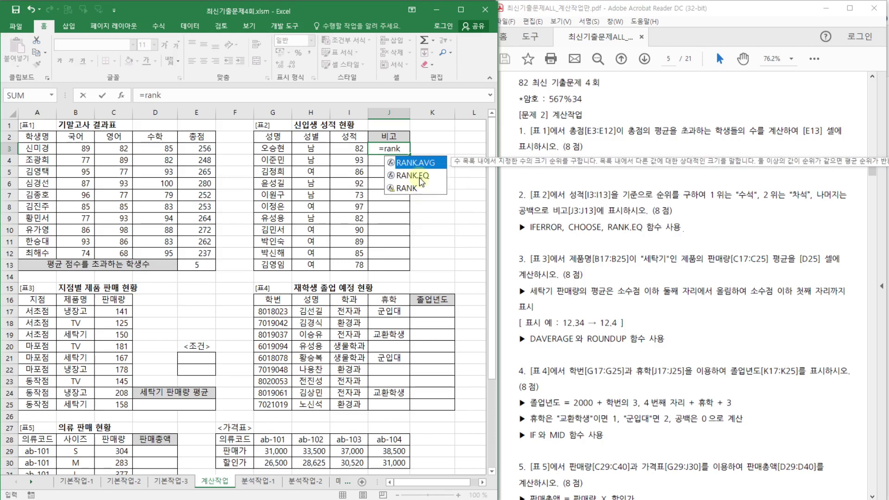
click(422, 176)
double_click(423, 177)
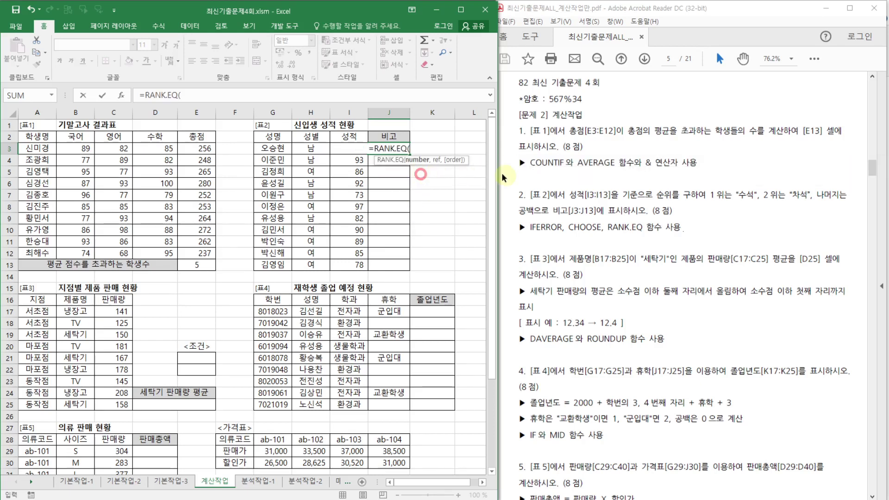
click(121, 95)
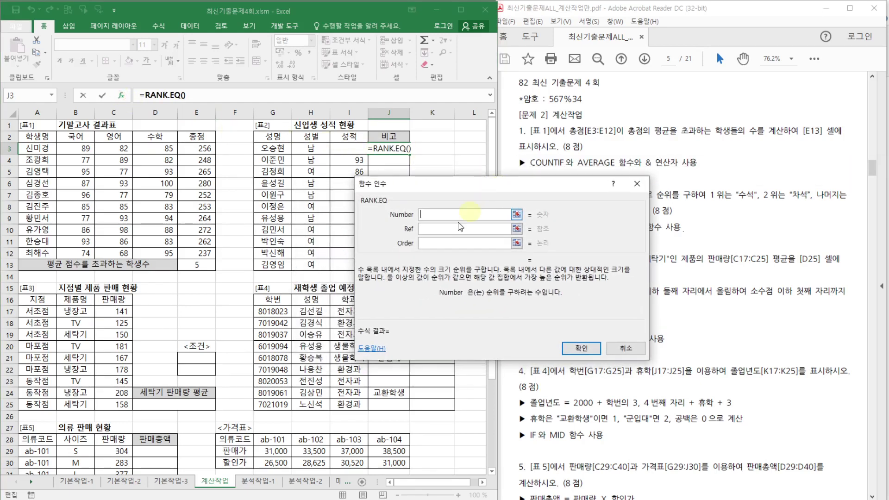
Rank score I3 against the absolute range $I$3:$I$13, leave the order empty, and confirm the formula
click(352, 161)
key(Up)
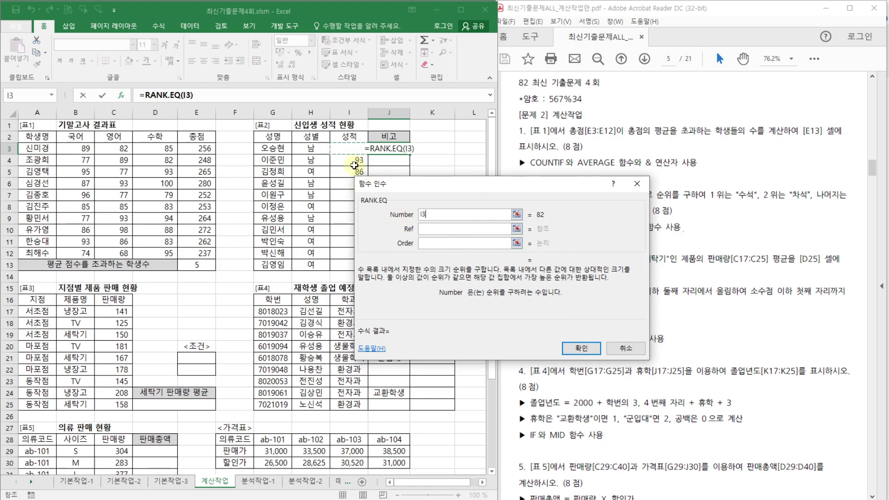
click(438, 229)
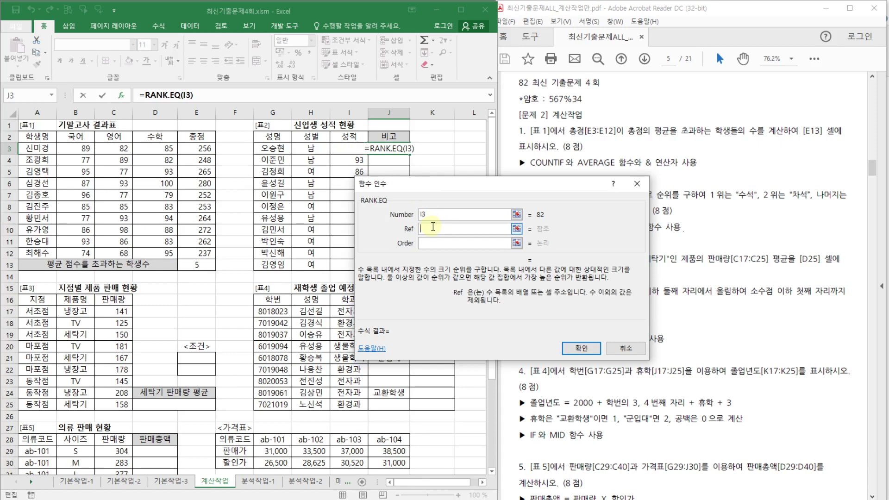
drag(342, 148, 340, 265)
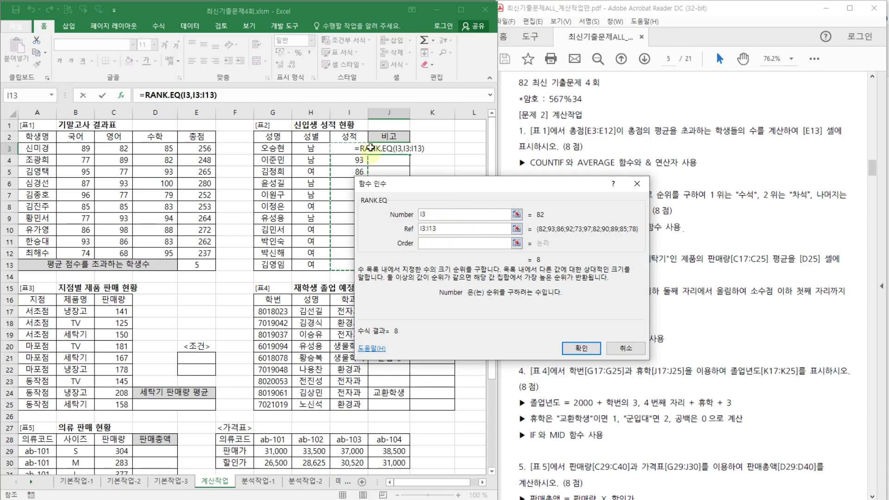
key(F4)
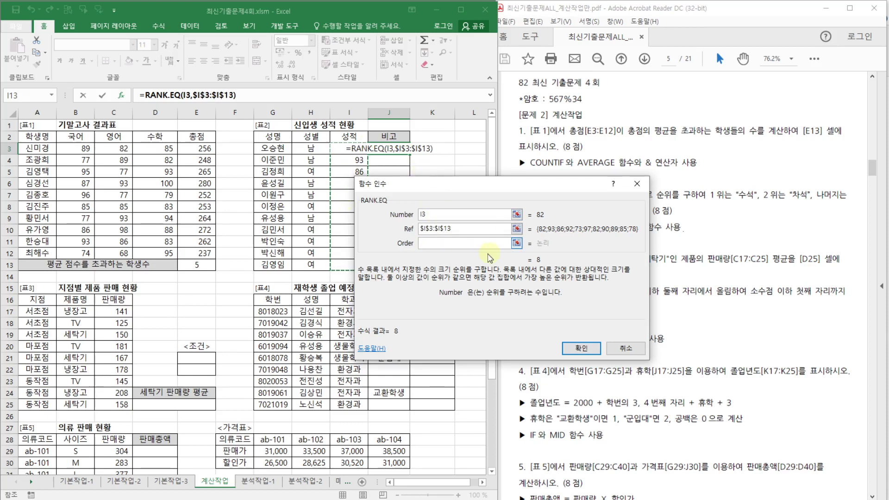
drag(477, 195, 559, 115)
click(525, 163)
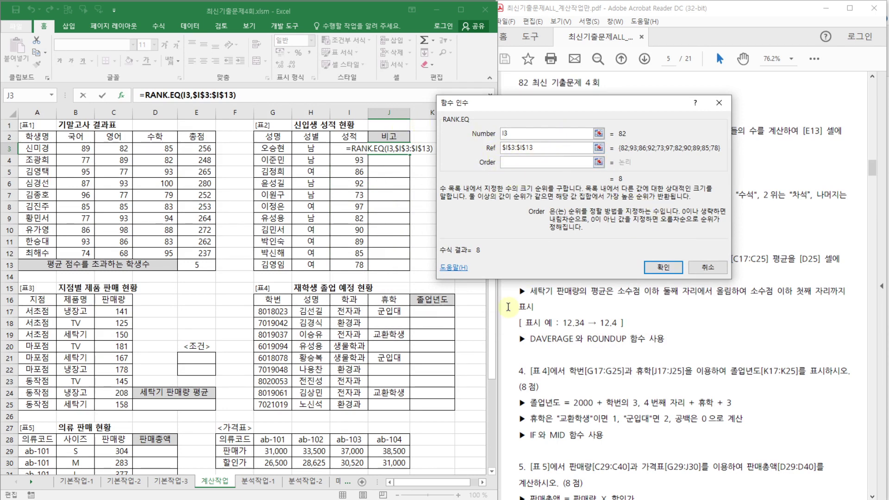
click(661, 267)
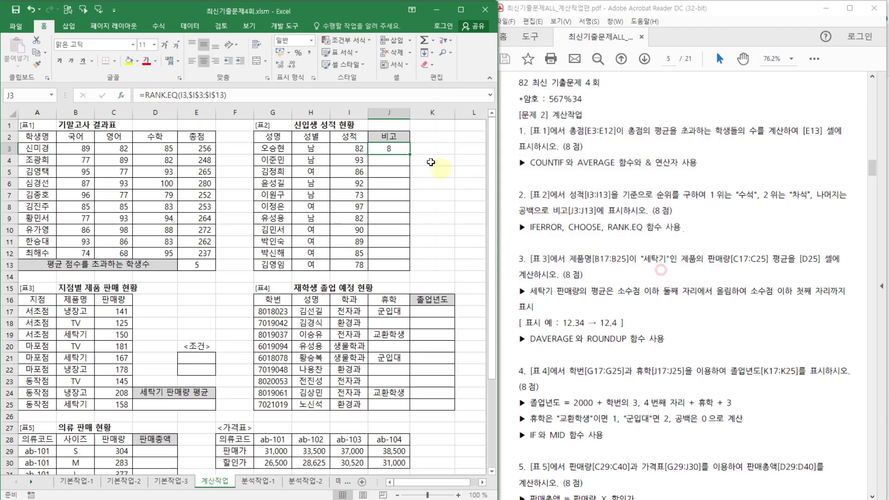
Fill the J3 rank formula down to J13 to check the first and second ranks, and clear J4:J13 again
drag(411, 156, 413, 271)
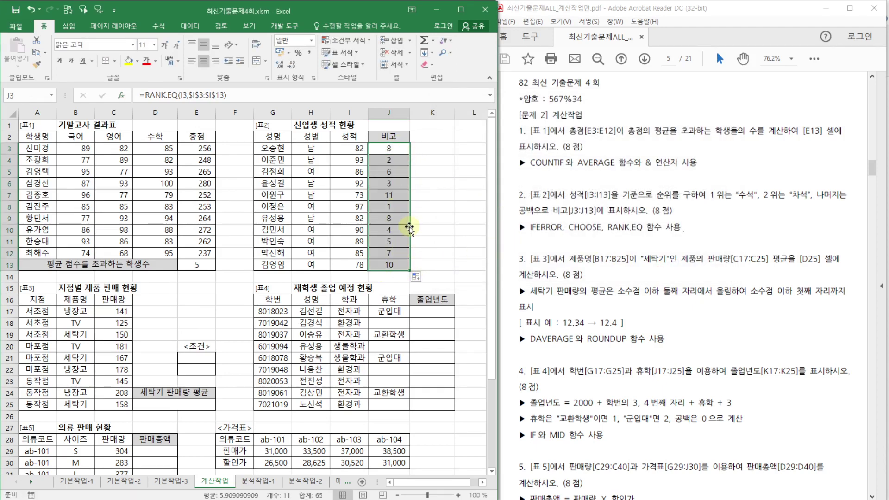
click(399, 207)
click(403, 159)
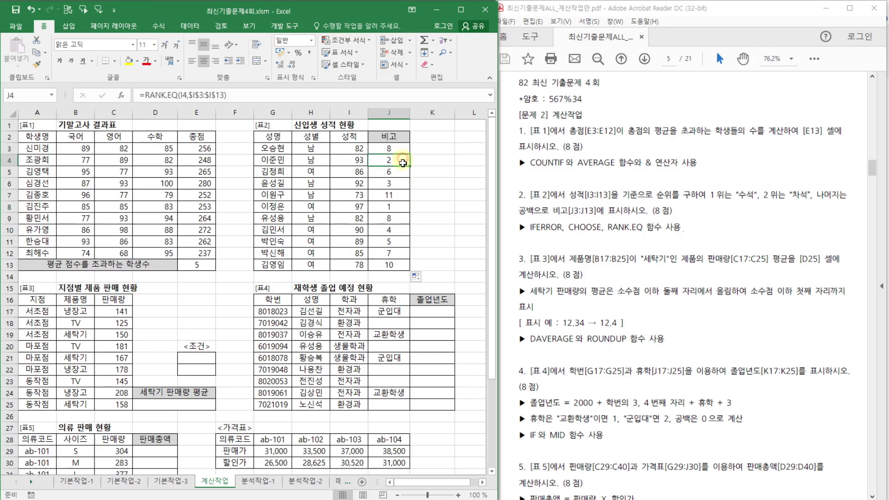
click(401, 205)
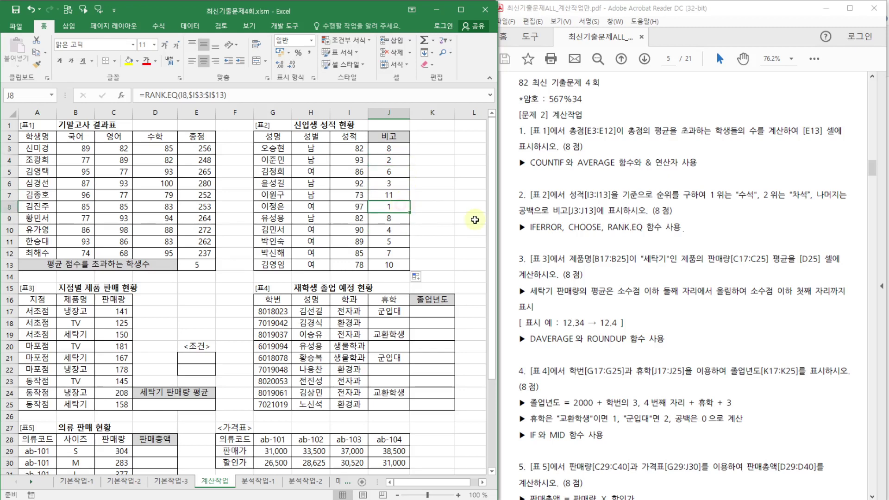
drag(396, 159, 396, 268)
key(Delete)
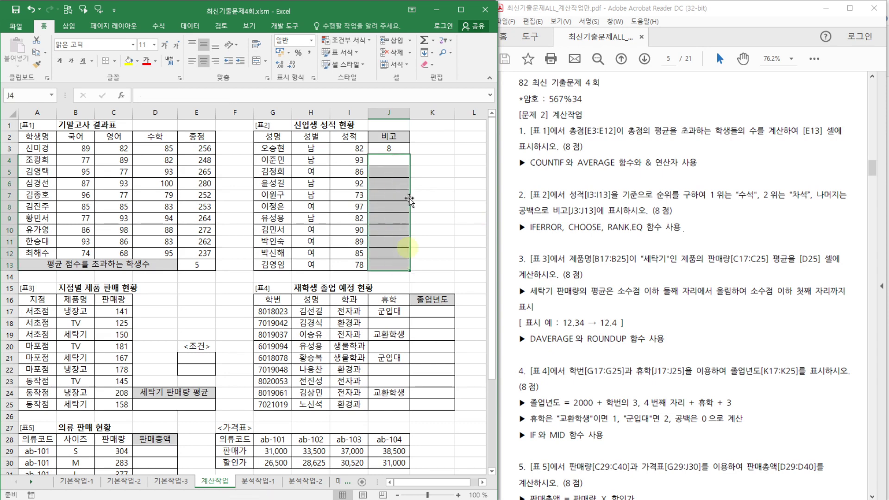
Wrap the RANK.EQ formula in J3 with CHOOSE as its index number and open the CHOOSE arguments
click(384, 151)
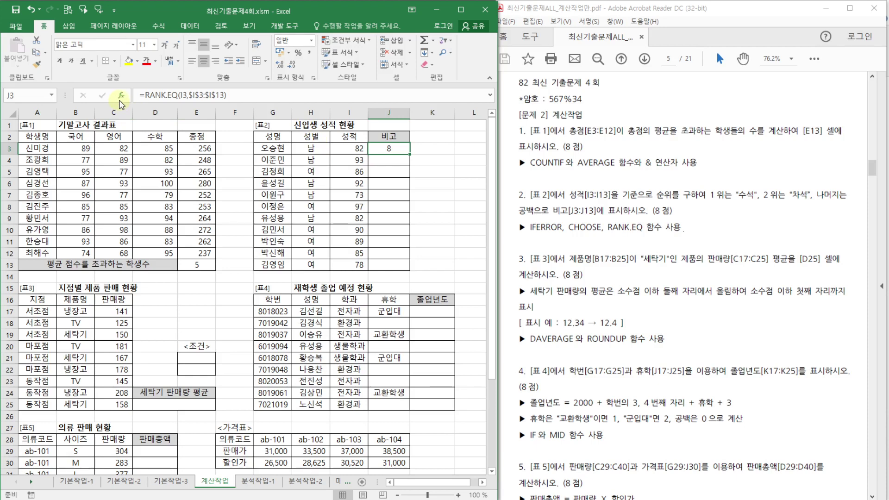
click(145, 95)
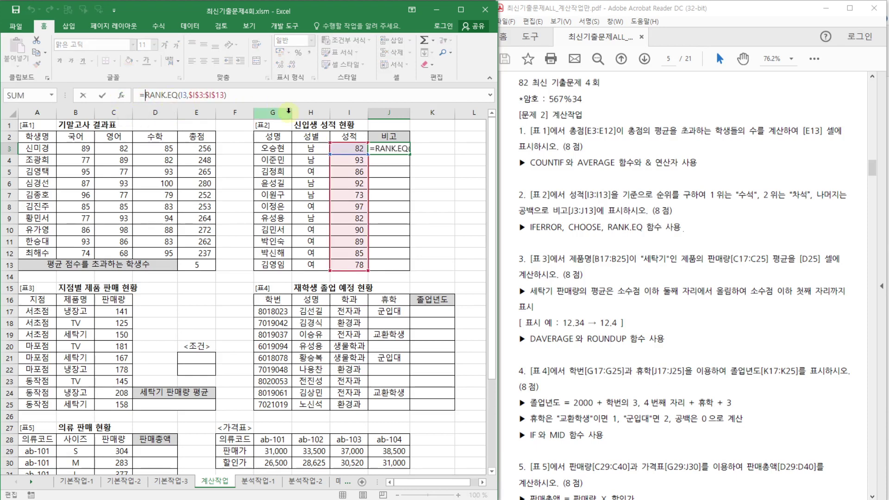
text(choose)
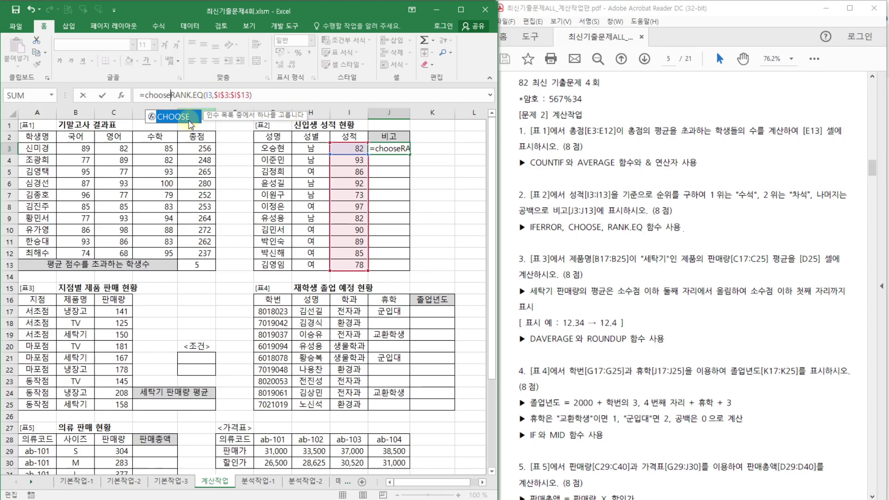
double_click(189, 122)
click(159, 95)
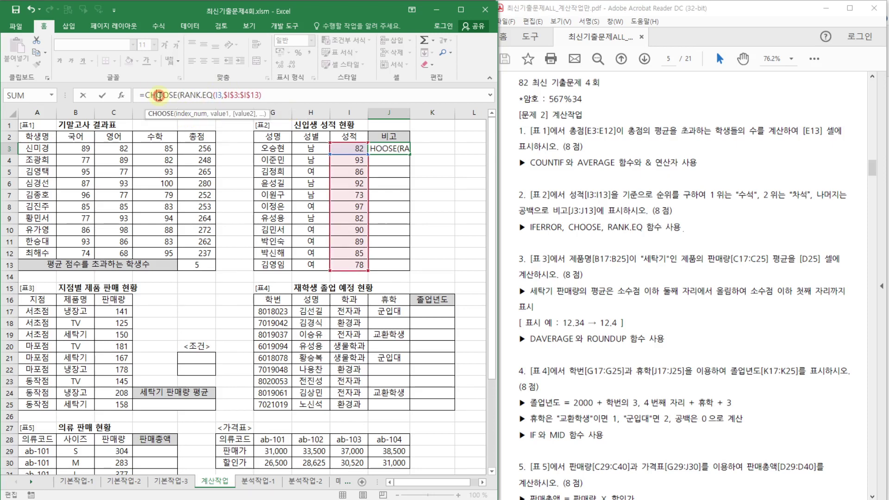
click(120, 95)
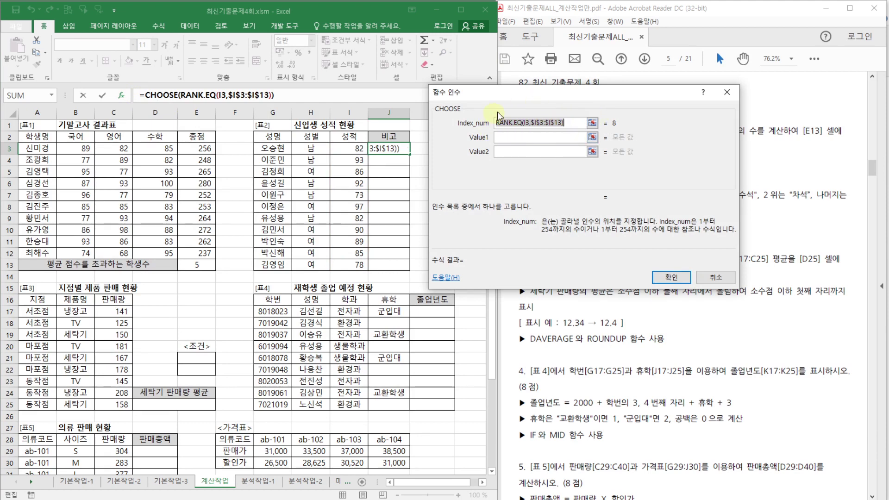
Set CHOOSE's Value1 to 수석 and Value2 to 차석, and confirm the J3 formula
click(504, 139)
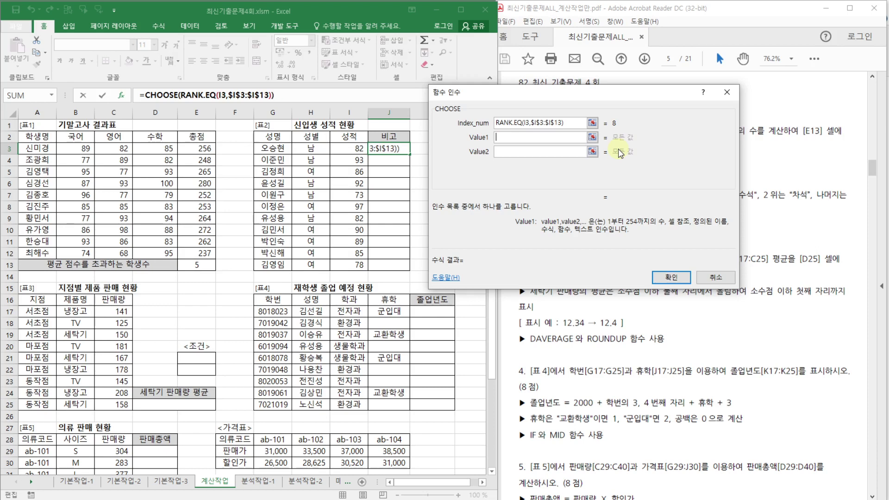
text(수석)
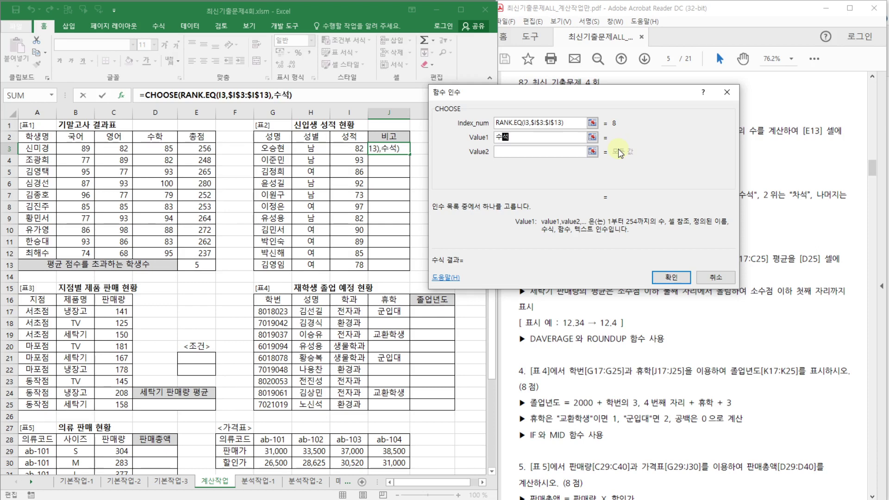
click(530, 149)
text(ㅊ)
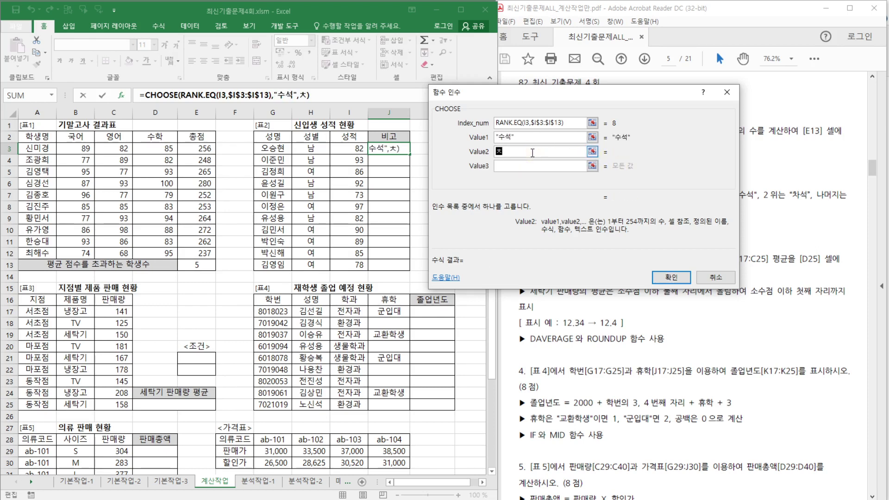
text(석)
key(Tab)
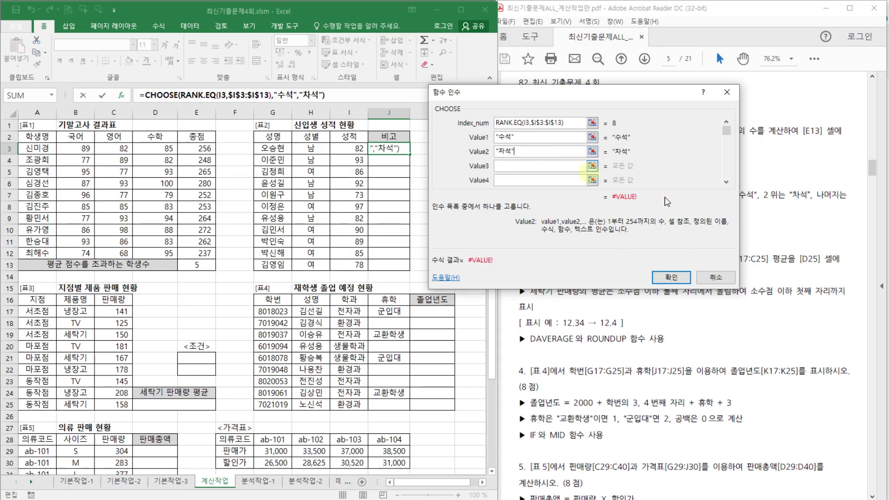
click(679, 279)
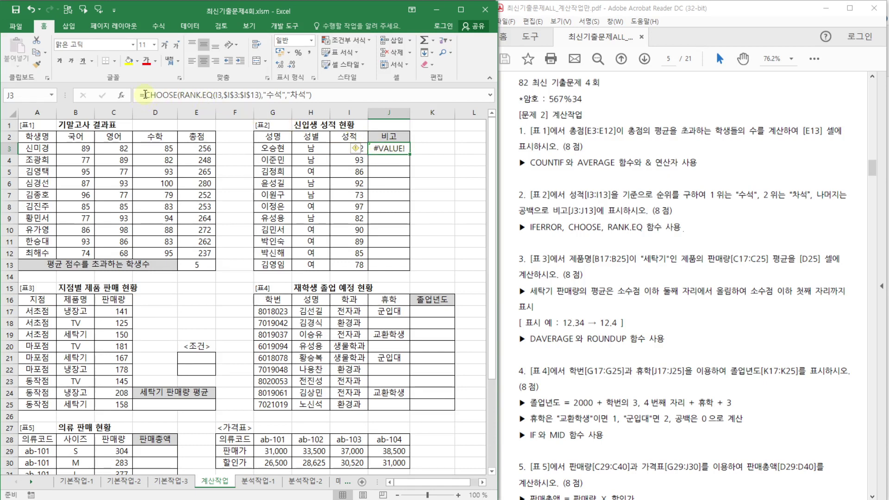
Wrap the CHOOSE formula in J3 with IFERROR and open the IFERROR arguments
click(145, 95)
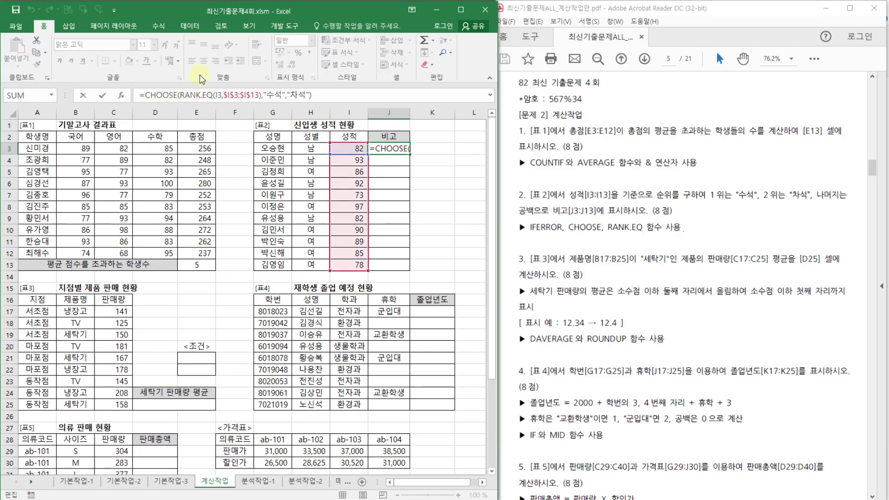
text(ㅑㄹ)
key(Hangul)
key(BackSpace)
key(BackSpace)
text(if)
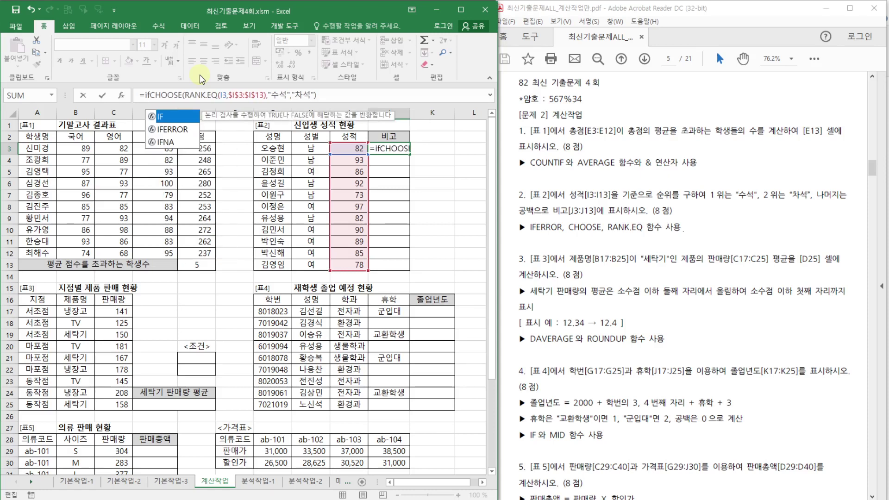
double_click(172, 129)
click(161, 96)
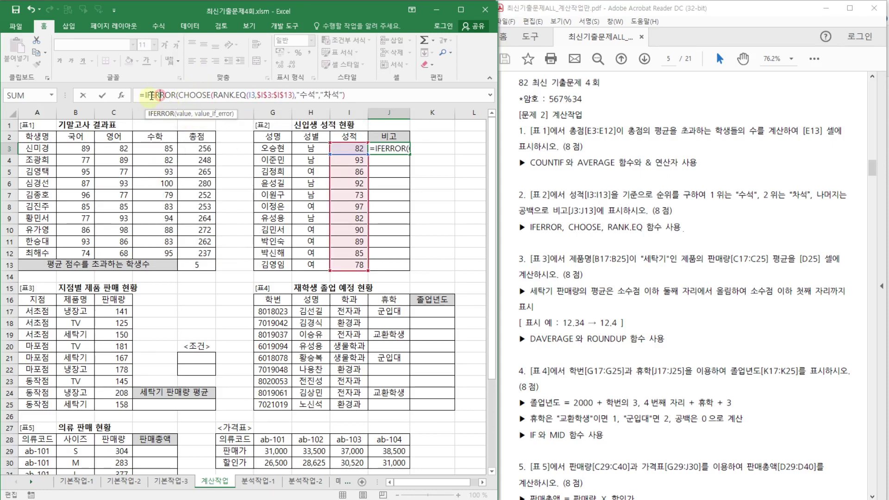
click(122, 95)
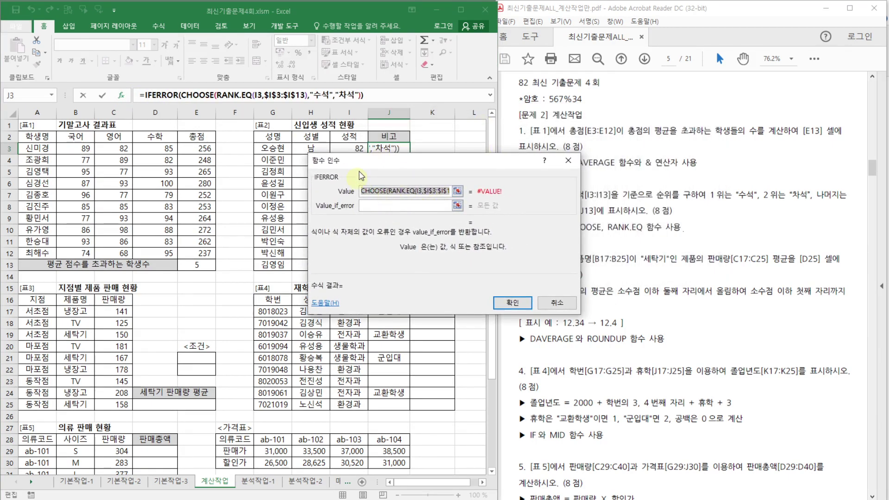
Set IFERROR's Value_if_error to "" for a blank result, confirm, and fill the J3 formula down to J13
click(396, 206)
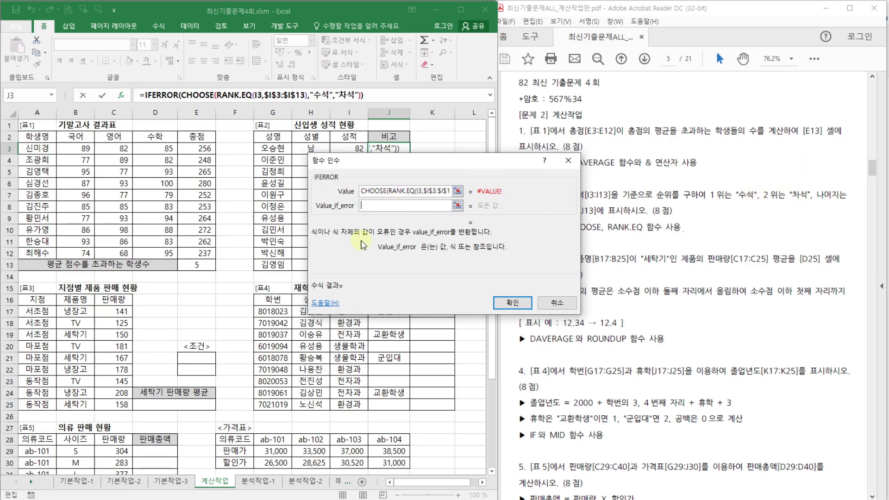
text("")
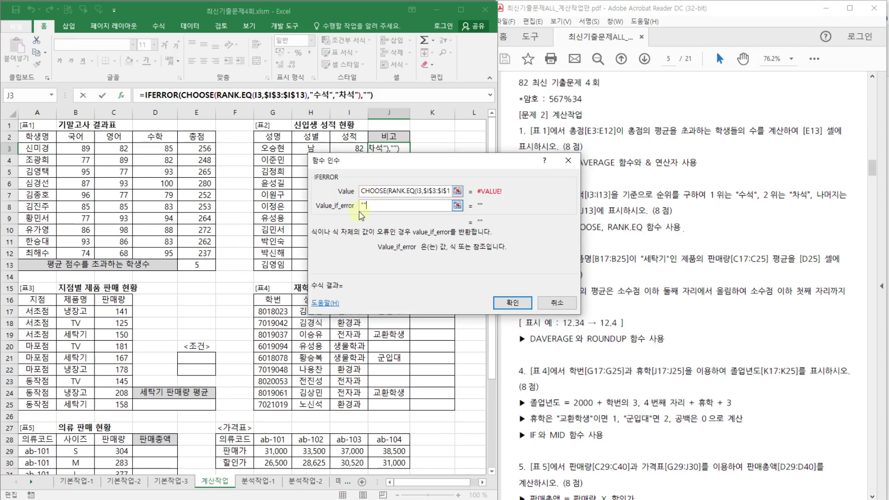
click(524, 304)
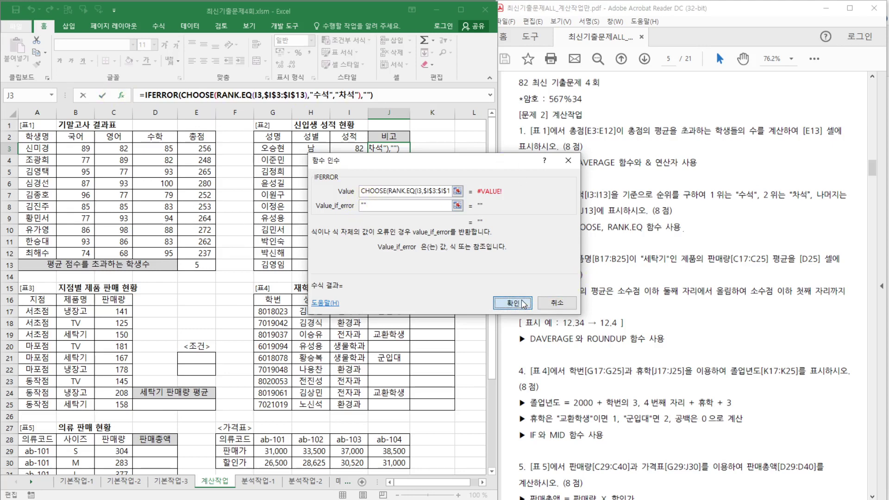
drag(410, 156, 409, 270)
click(441, 252)
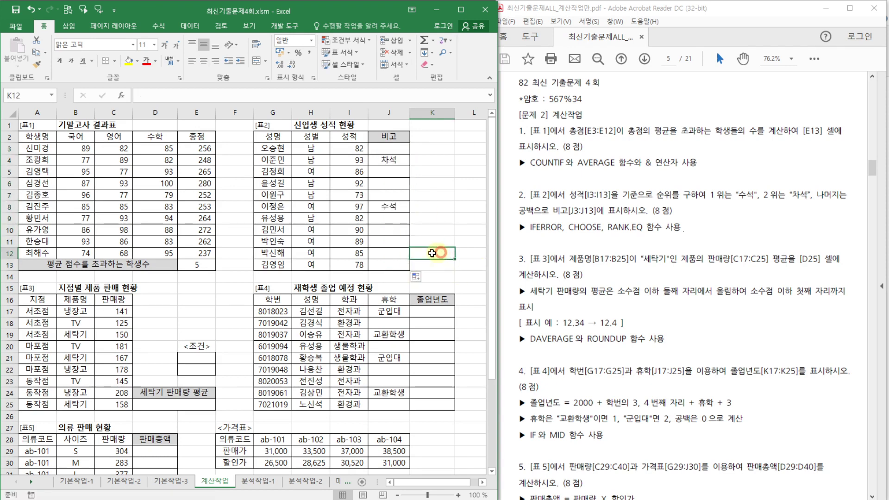
click(456, 217)
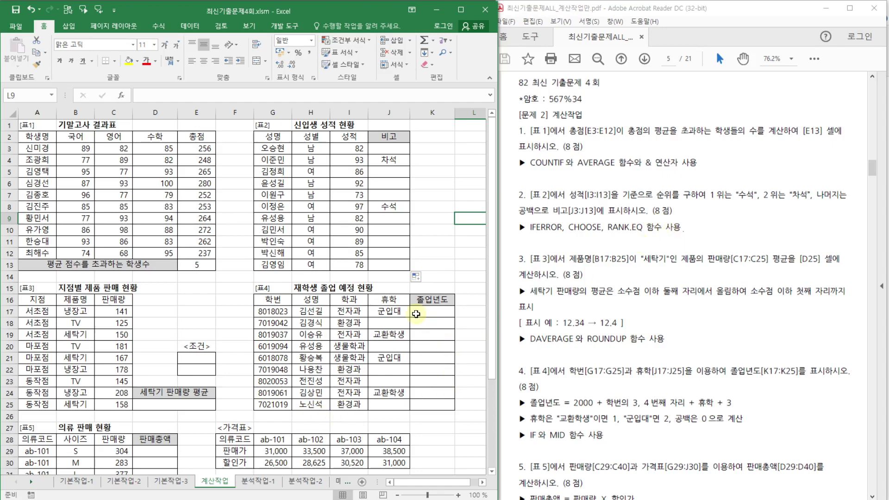
click(432, 267)
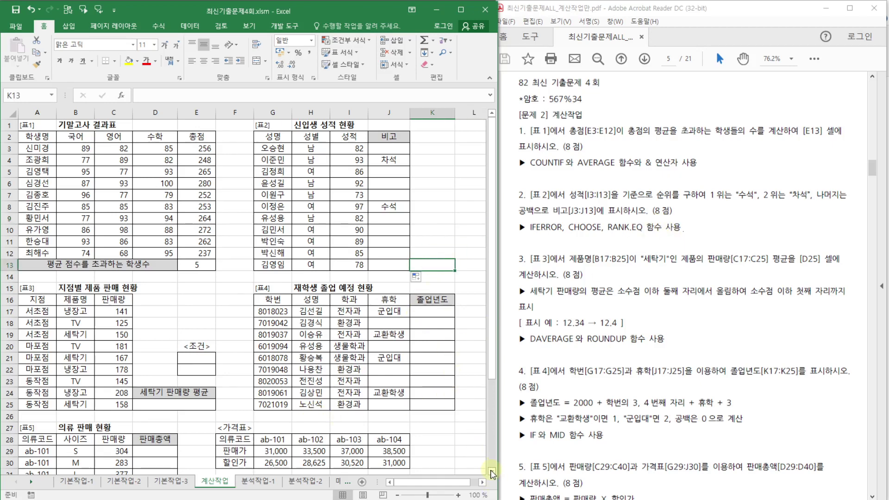
Copy the 제품명 header and a 세탁기 entry from table 3 into the criteria range E21:E22 for task 3
click(490, 471)
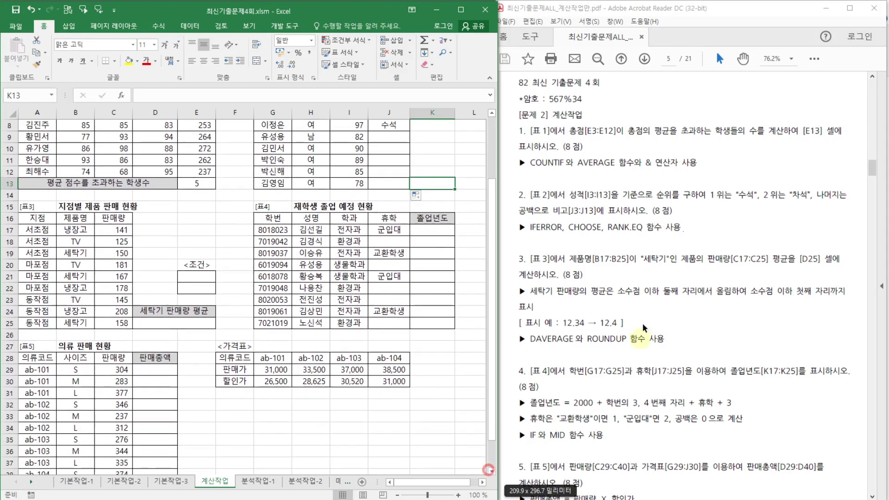
click(660, 287)
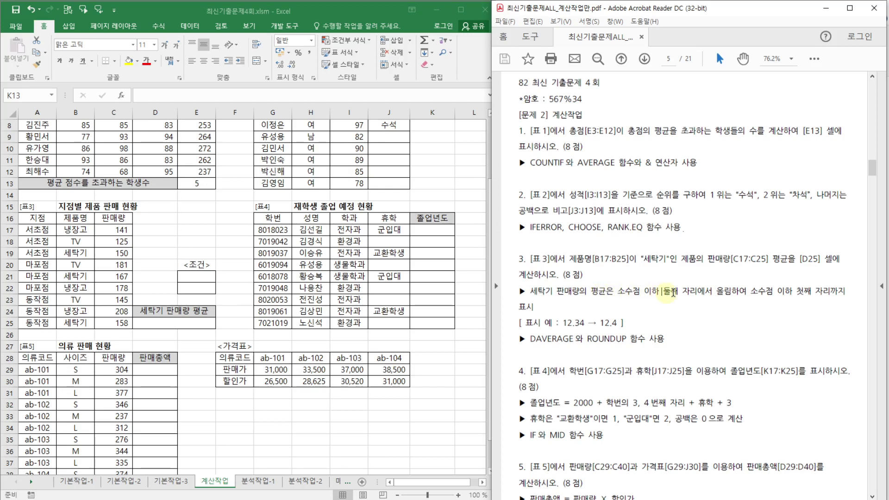
drag(713, 292, 844, 292)
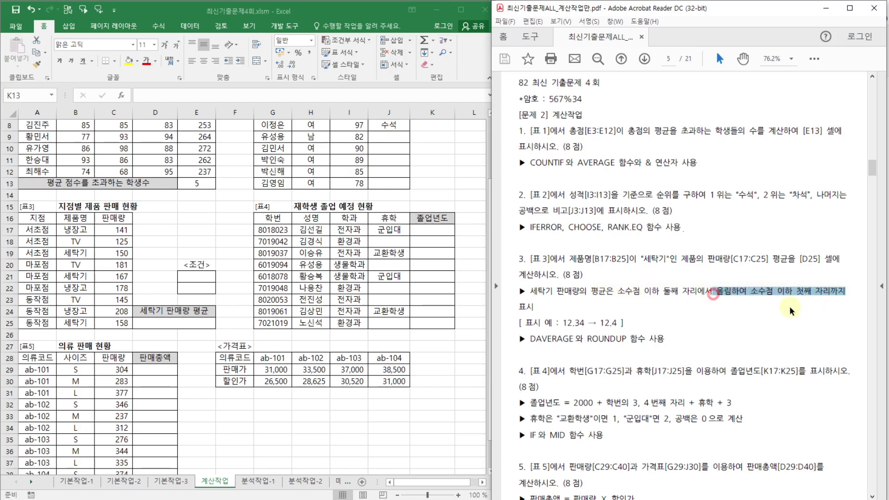
click(821, 293)
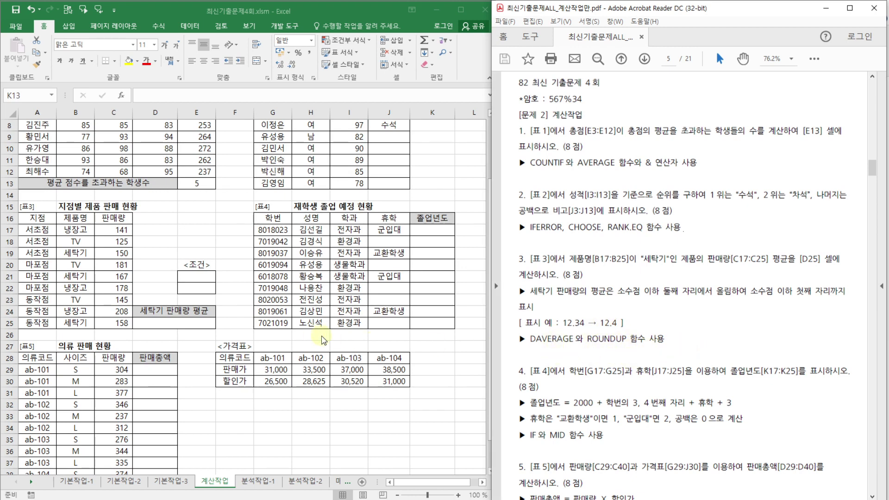
click(167, 321)
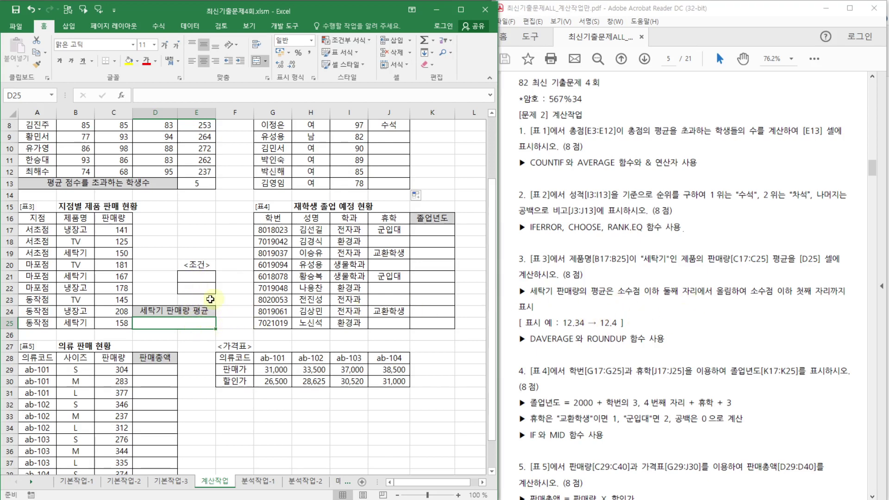
click(80, 219)
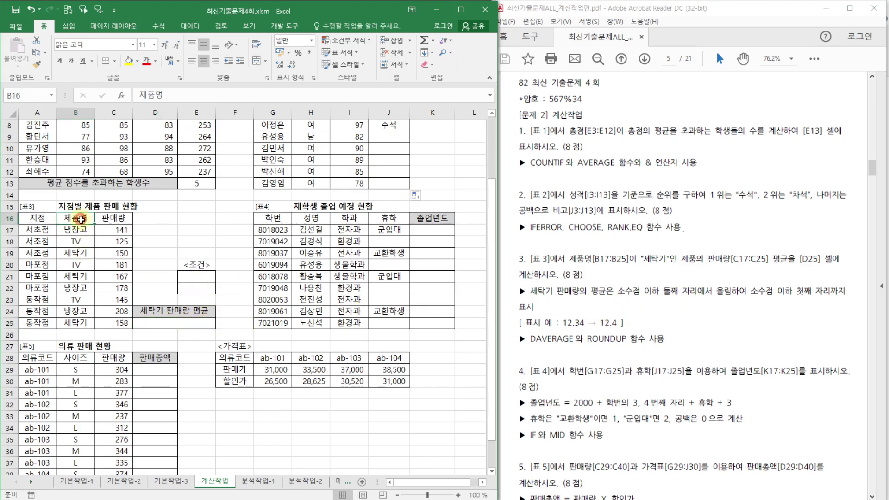
ctrl+click(79, 253)
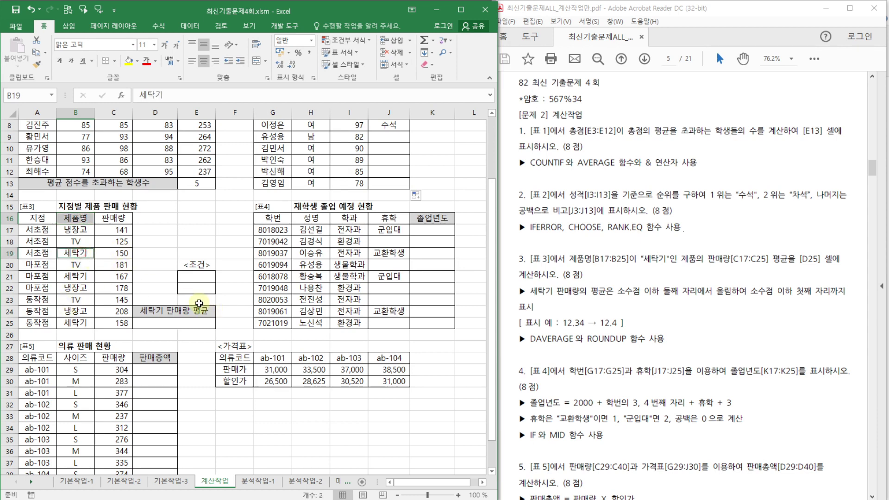
key(ctrl+c)
click(192, 276)
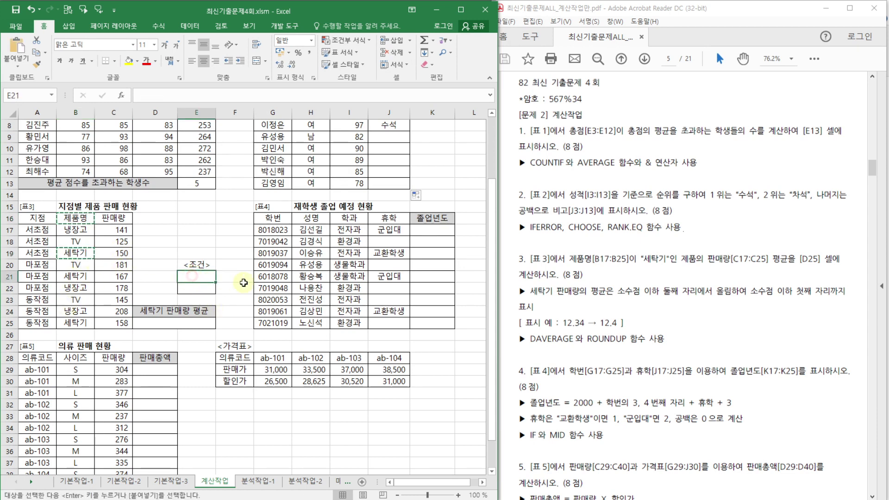
key(ctrl+v)
key(Escape)
click(217, 243)
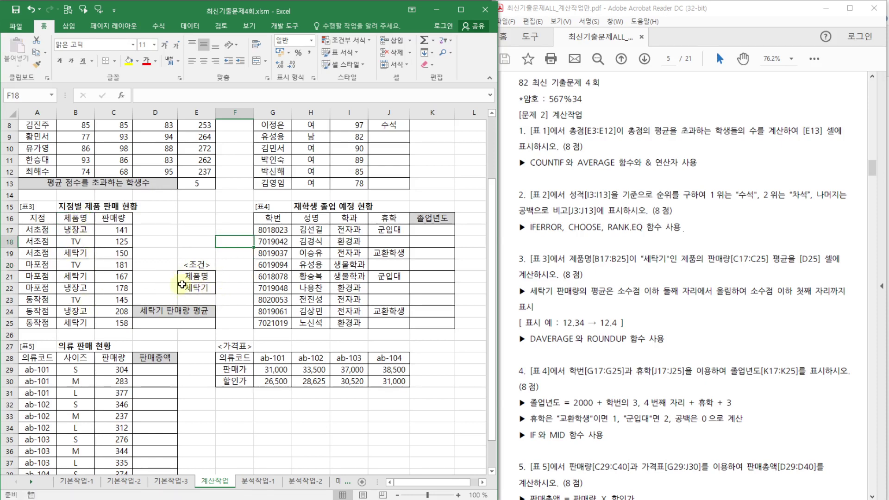
Start a DAVERAGE formula in D25 and set its Database argument to A16:C25
click(180, 320)
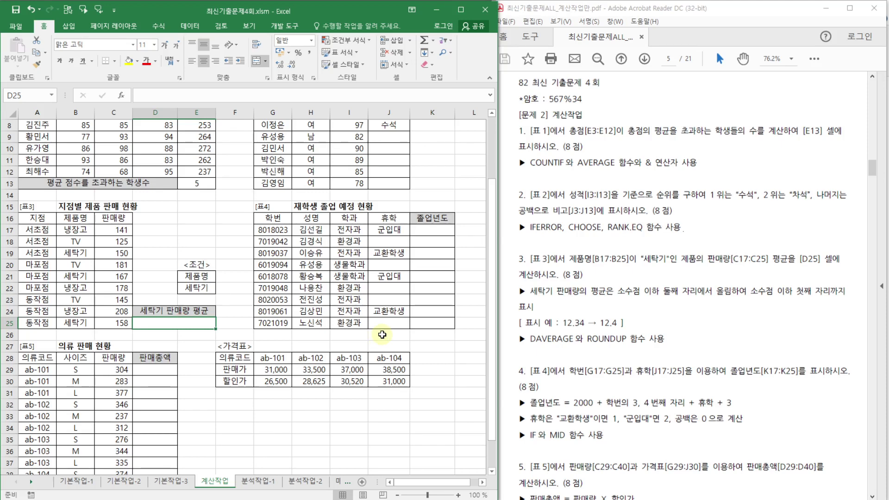
text(=dav)
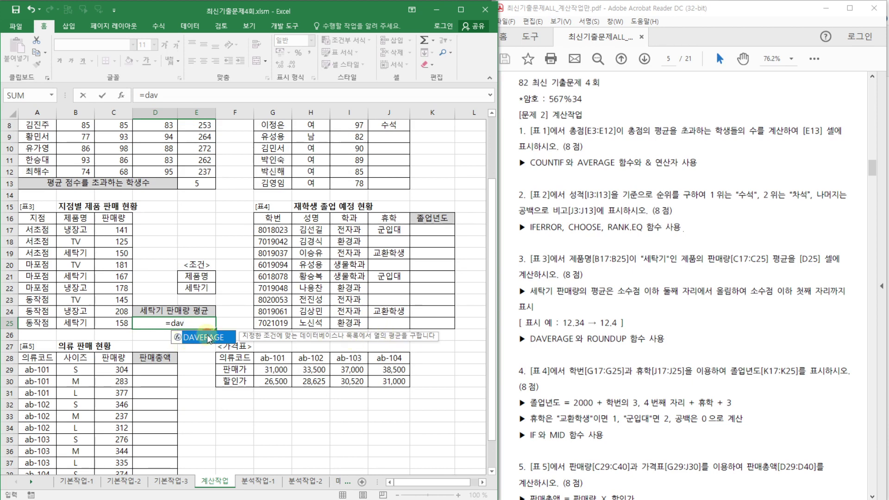
double_click(208, 338)
click(121, 94)
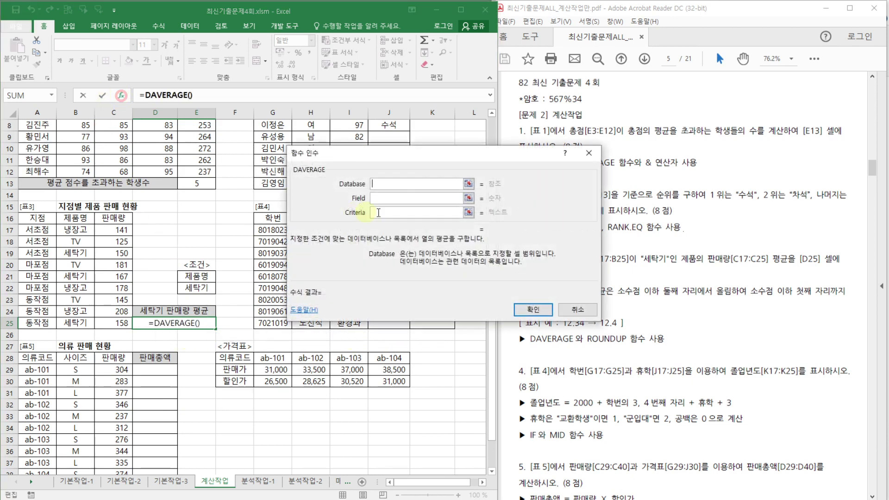
drag(400, 157, 355, 178)
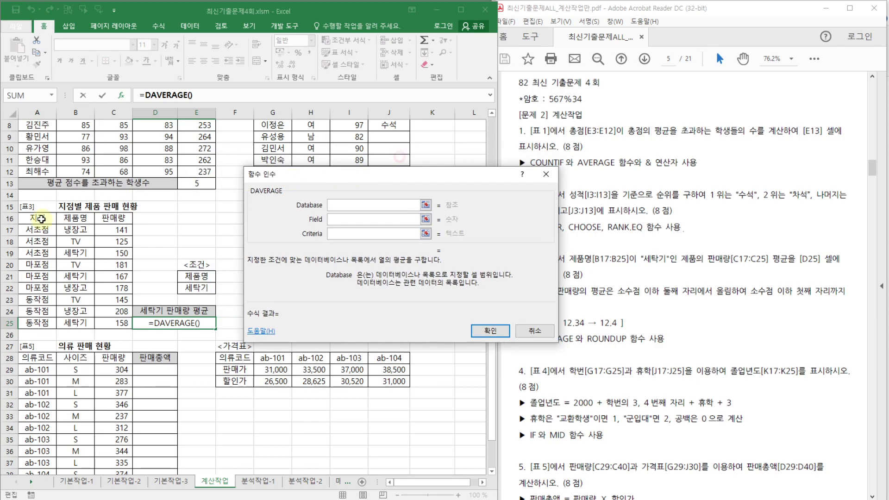
drag(41, 219, 116, 319)
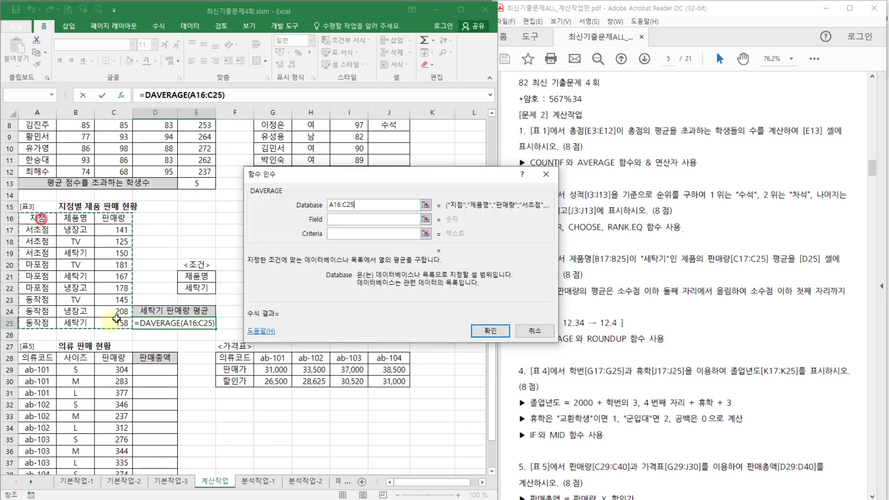
Set DAVERAGE's Field to C16 and Criteria to E21:E22, and confirm the D25 formula
click(349, 219)
drag(410, 180, 392, 142)
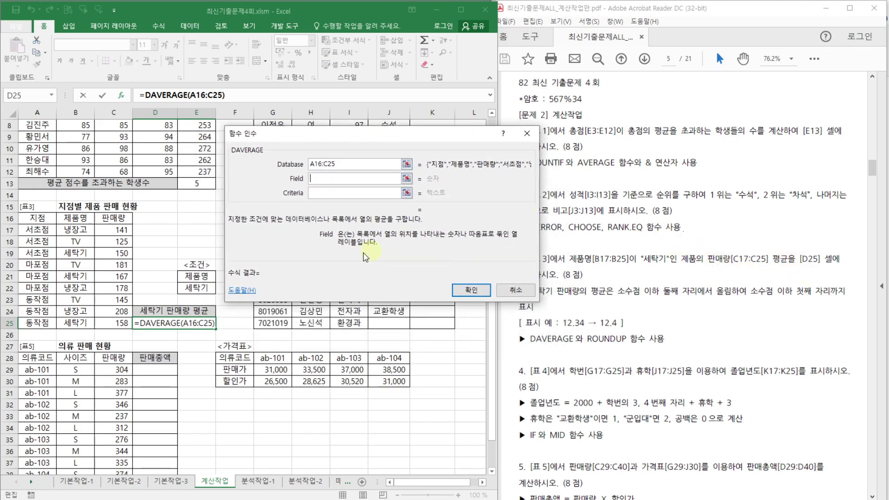
click(125, 219)
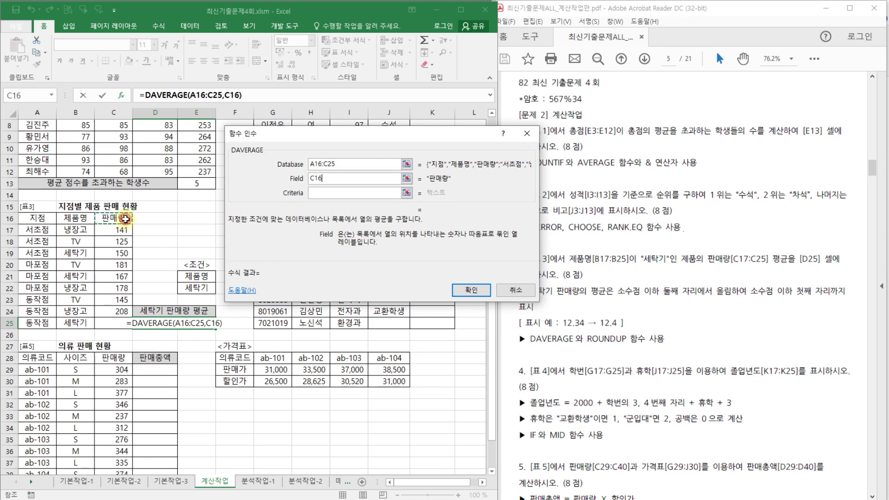
click(323, 197)
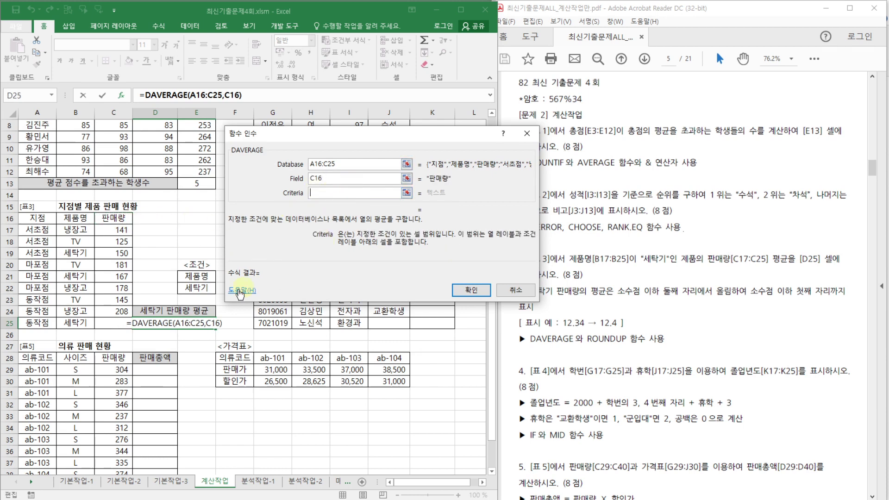
drag(196, 275, 196, 287)
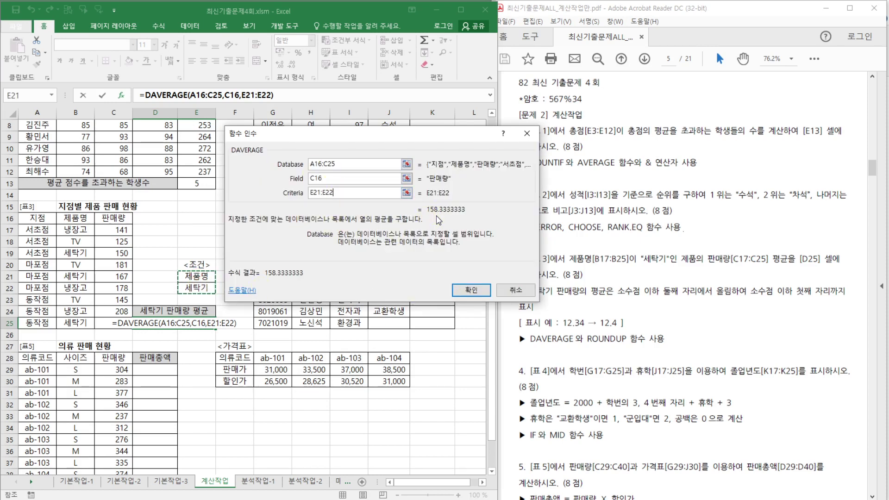
click(472, 290)
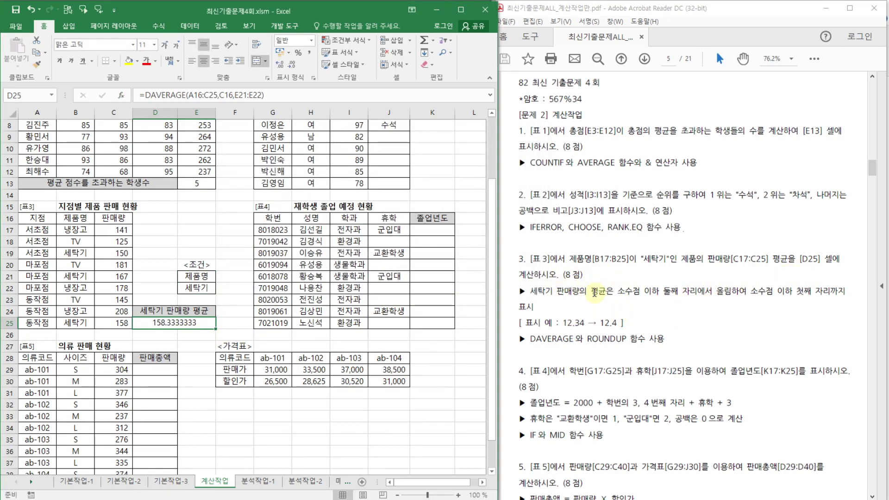
Wrap the DAVERAGE formula in D25 with ROUNDUP, set Num_digits to 1, and confirm
click(146, 96)
text(round)
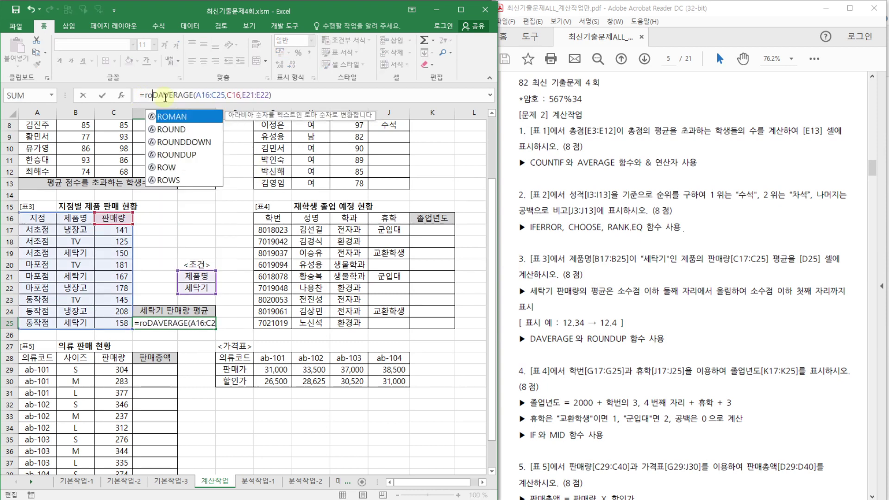
double_click(190, 142)
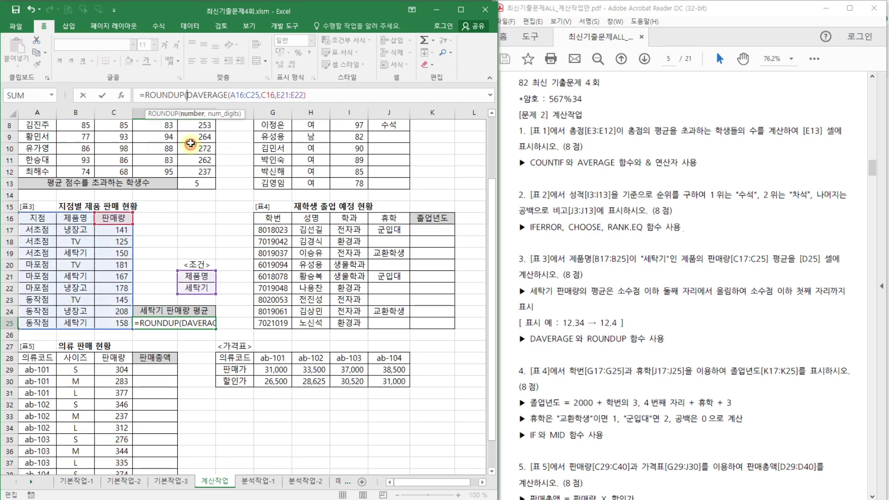
click(121, 95)
click(306, 188)
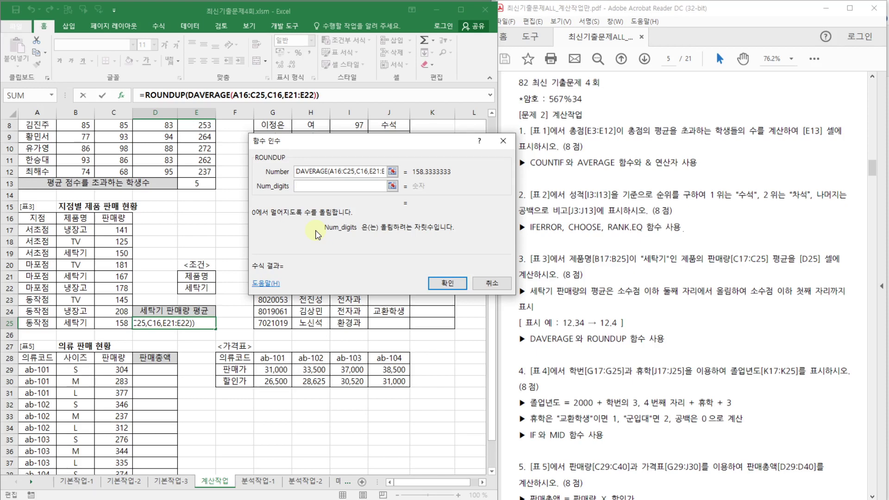
text(1)
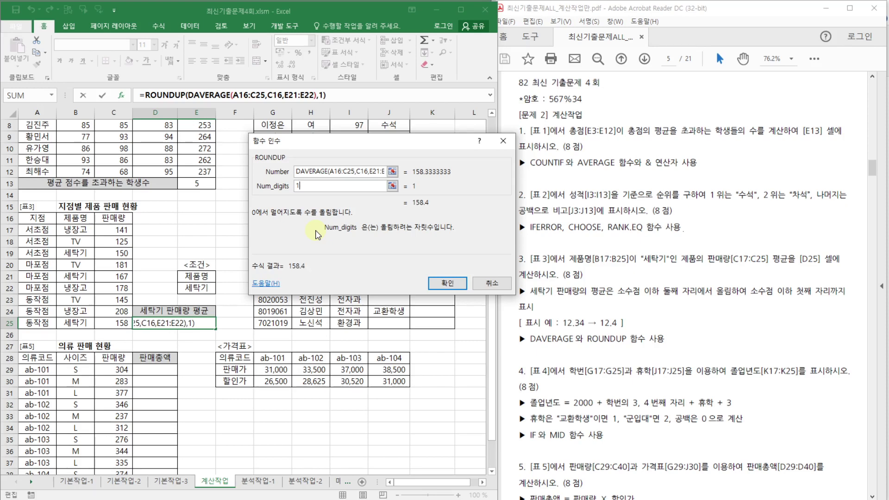
click(446, 282)
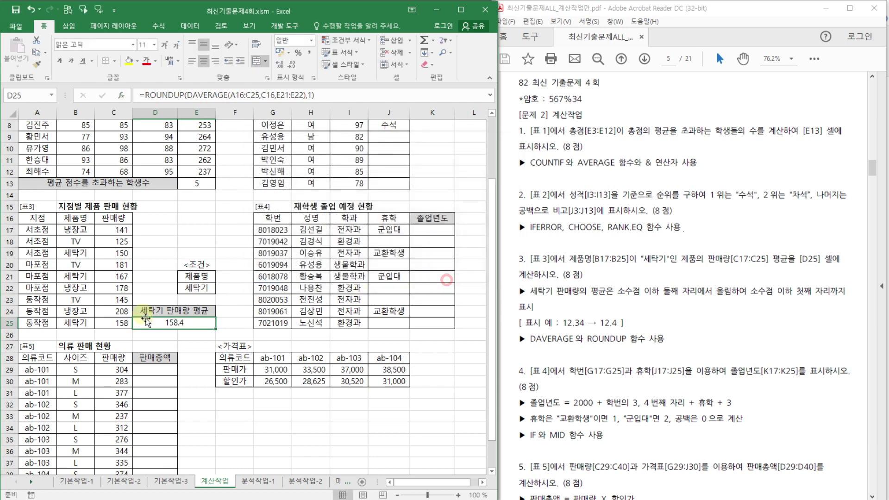
click(441, 353)
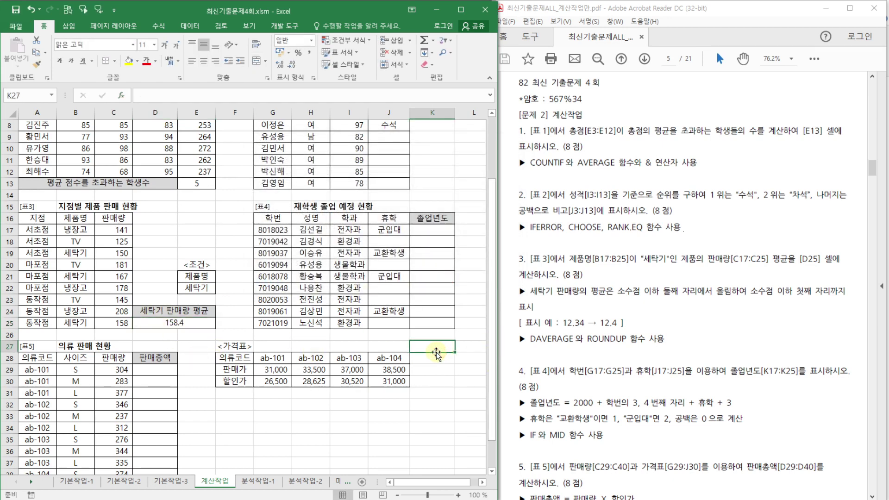
Review task 3's instructions in the PDF and read task 4's rules for the 졸업년도 calculation
click(630, 341)
drag(670, 338, 527, 258)
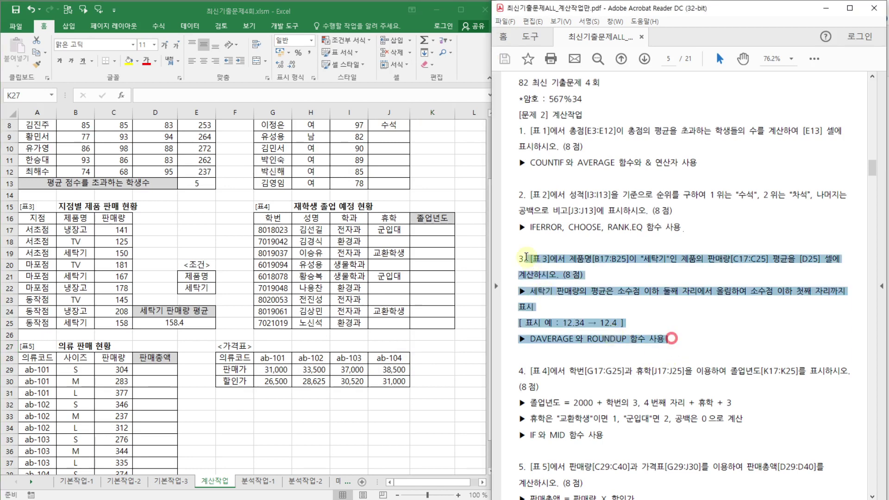
click(739, 314)
scroll(781, 294, down, 3)
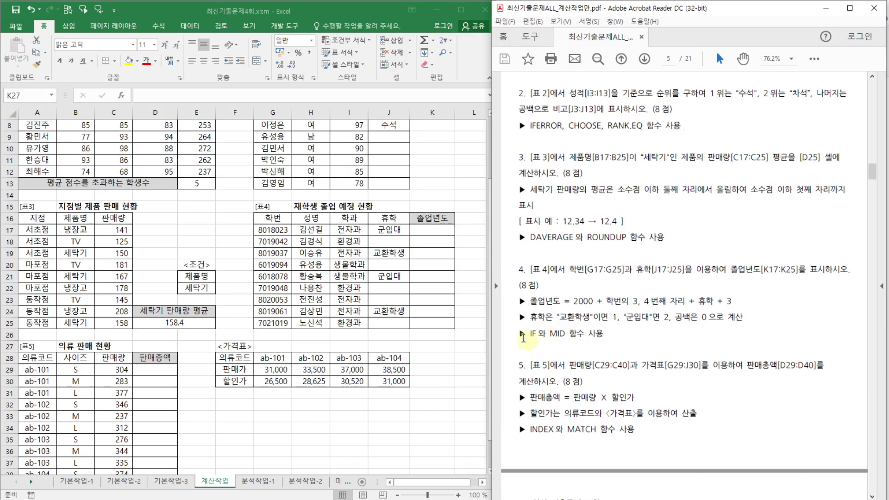
click(615, 332)
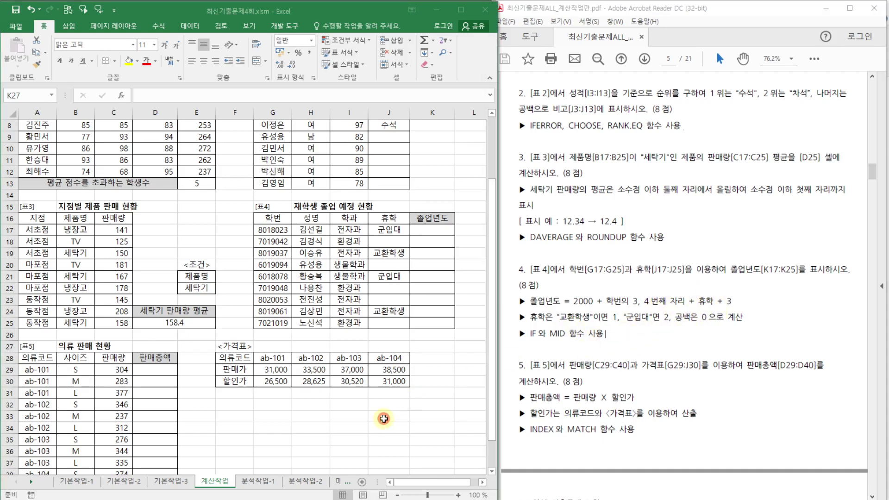
click(466, 358)
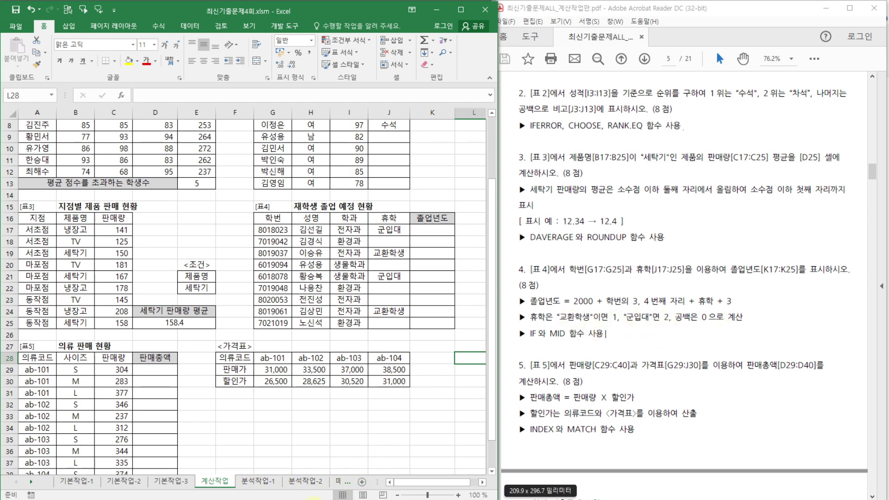
Switch to the IF작성법 sheet of ty함수작성법.xlsx and enter the results 1, 2 and 0 in C6:C8
click(428, 499)
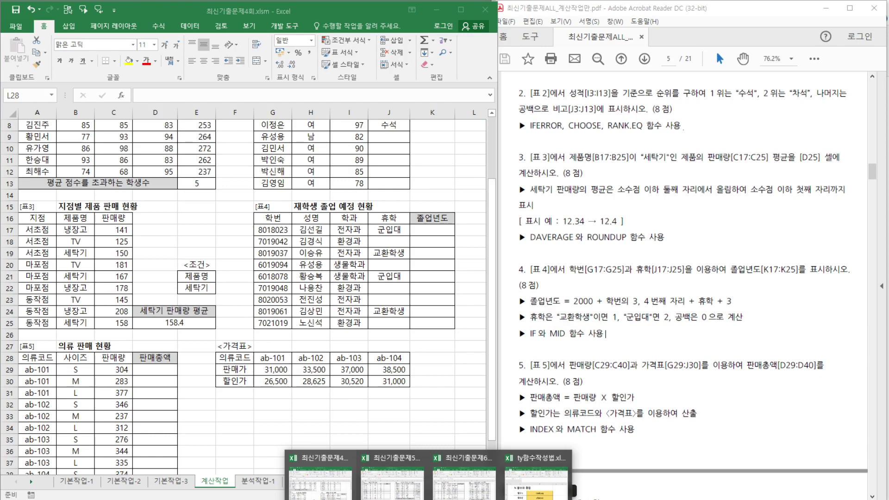
click(536, 482)
click(162, 480)
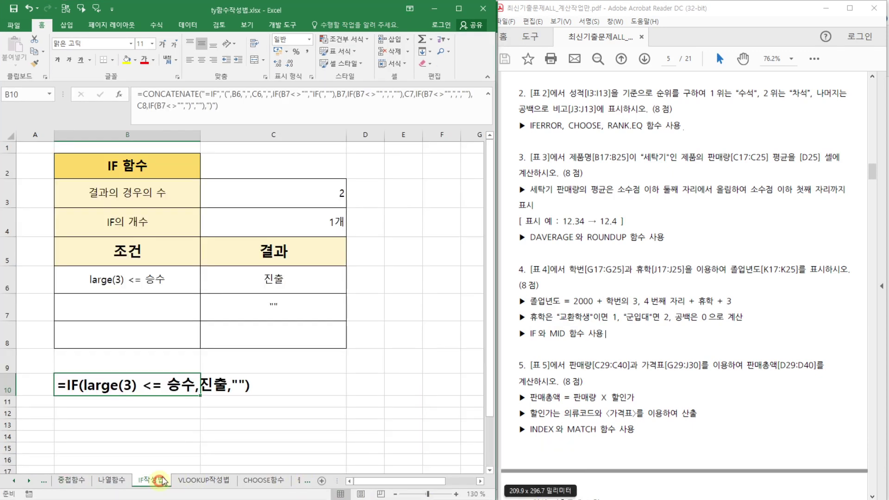
drag(254, 280, 257, 336)
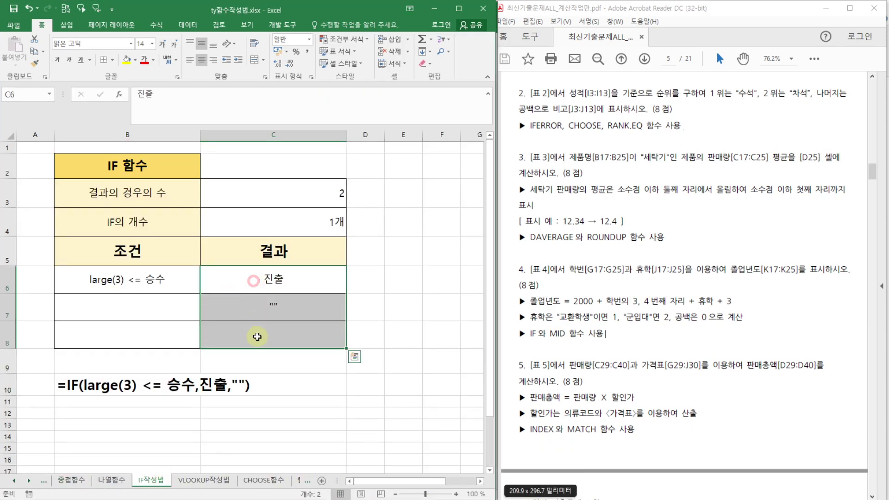
text(1)
key(Return)
text(2)
key(Return)
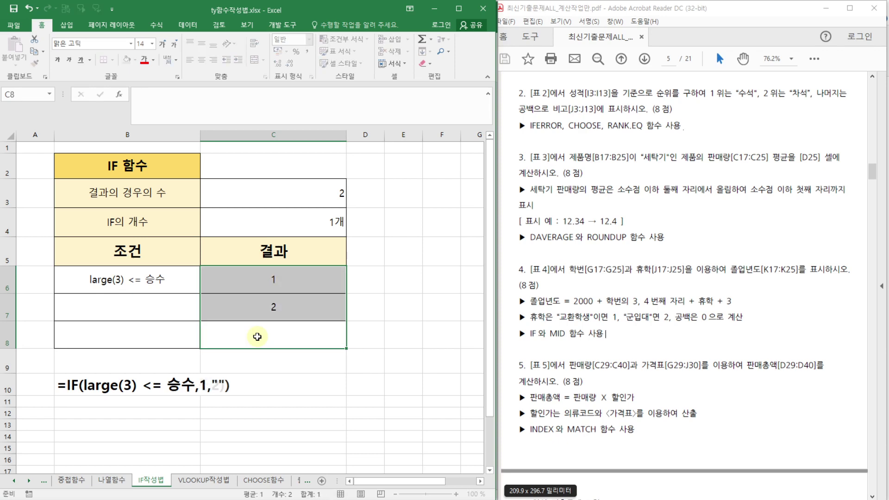
text(0)
Set the number of result cases (결과의 경우의 수) in C3 to 3
key(Up)
key(Up)
key(Up)
key(Up)
key(Up)
key(Up)
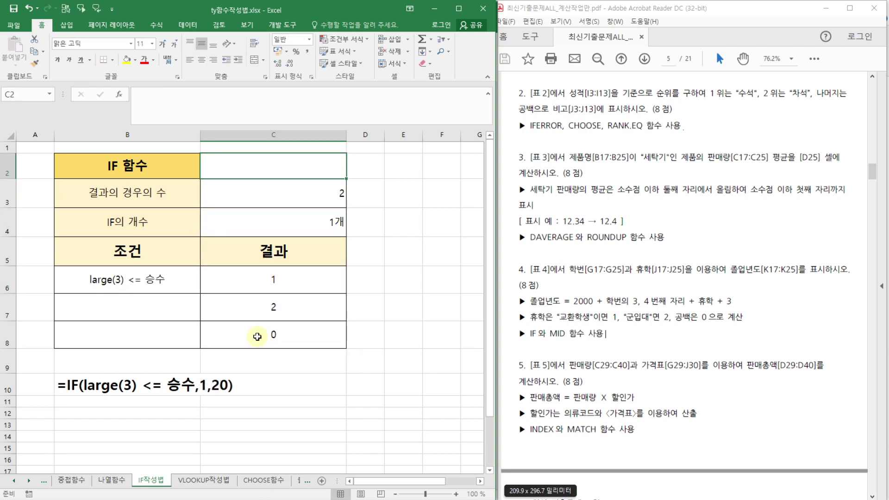
key(Down)
text(3)
key(Return)
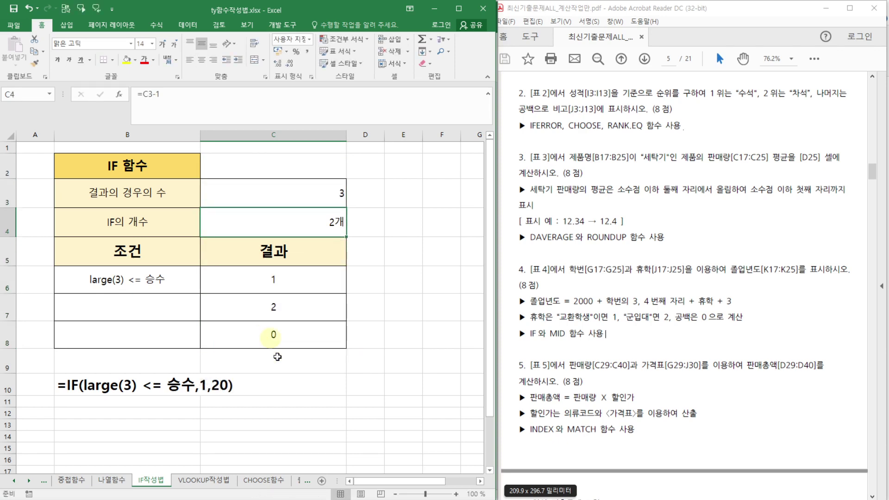
Enter the conditions 휴학=교환학생 in B6 and 휴학=군입대 in B7 of the IF planning table
click(154, 281)
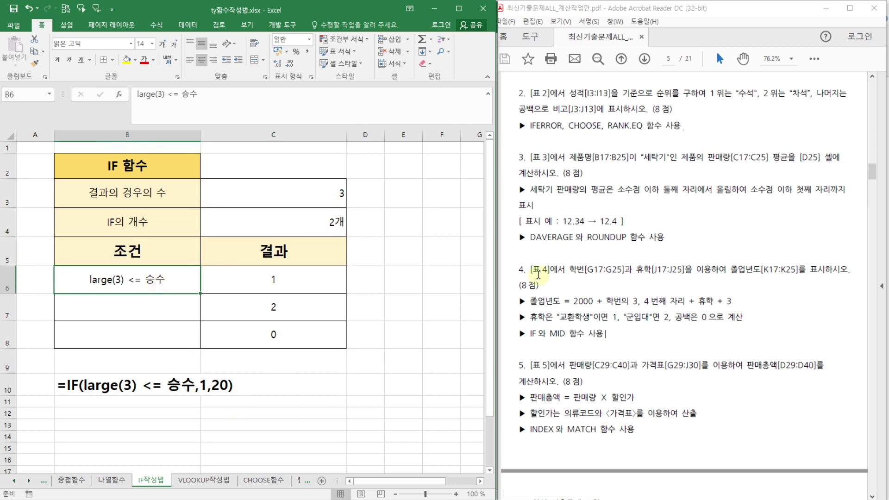
text(휴락)
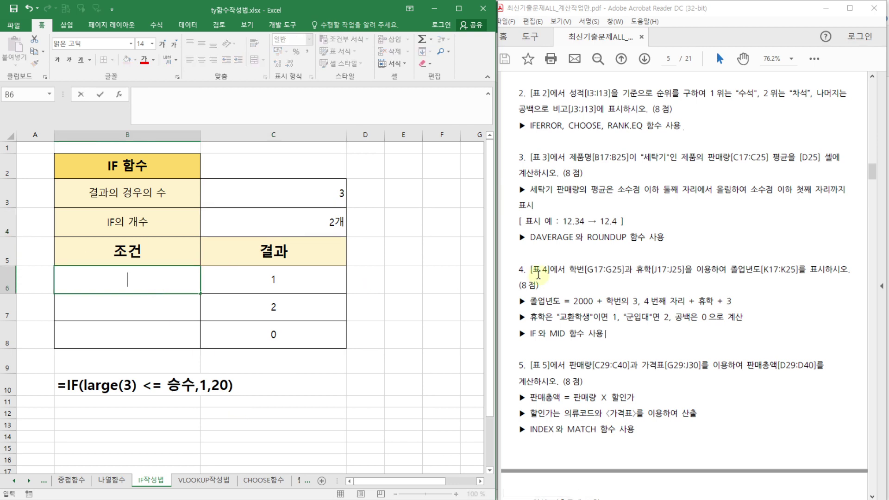
key(BackSpace)
text(학=)
text(교환학새)
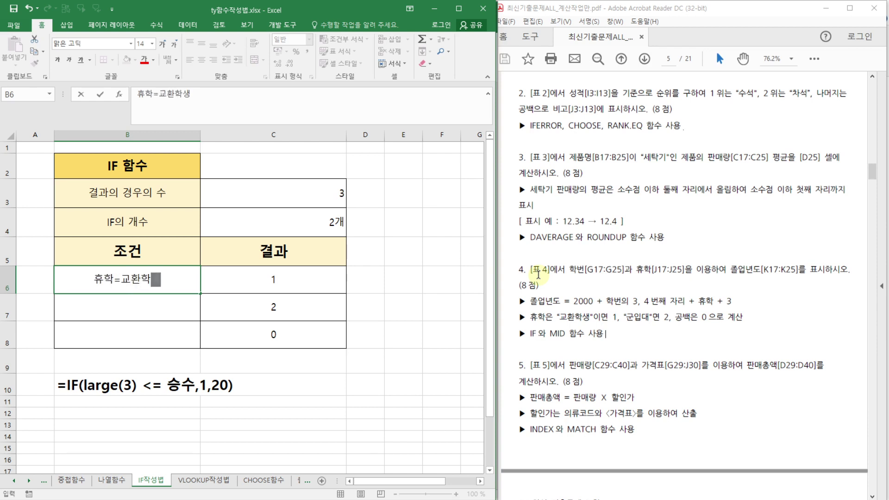
key(Return)
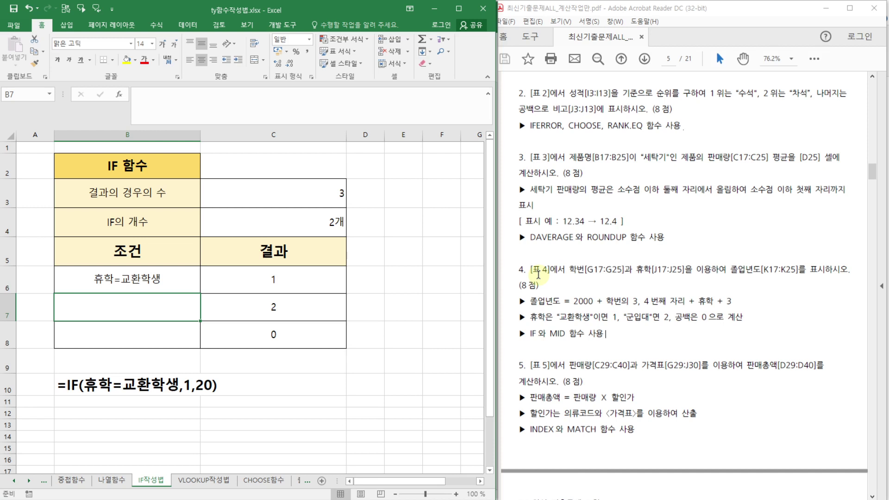
text(휴학=)
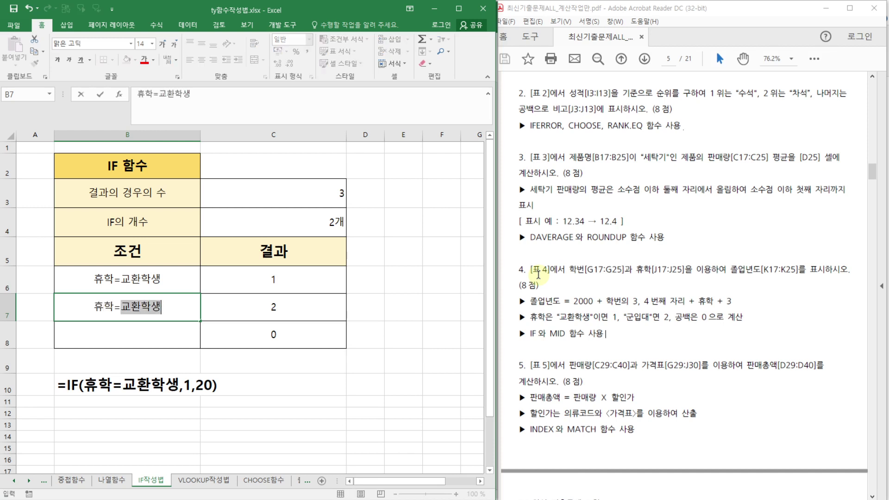
text(군입대)
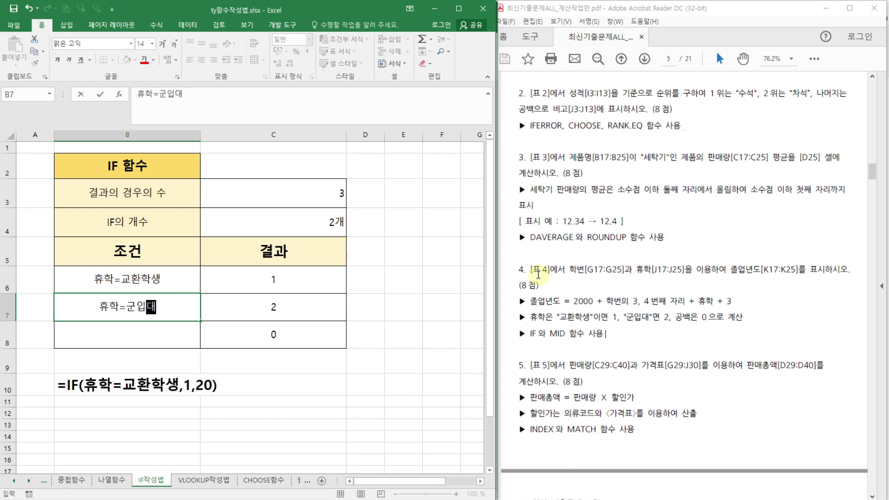
key(Return)
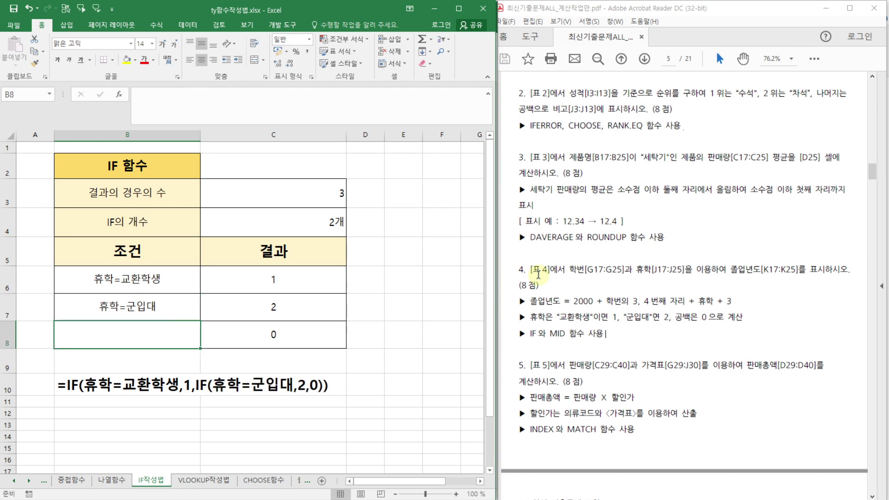
key(Right)
key(Down)
click(231, 422)
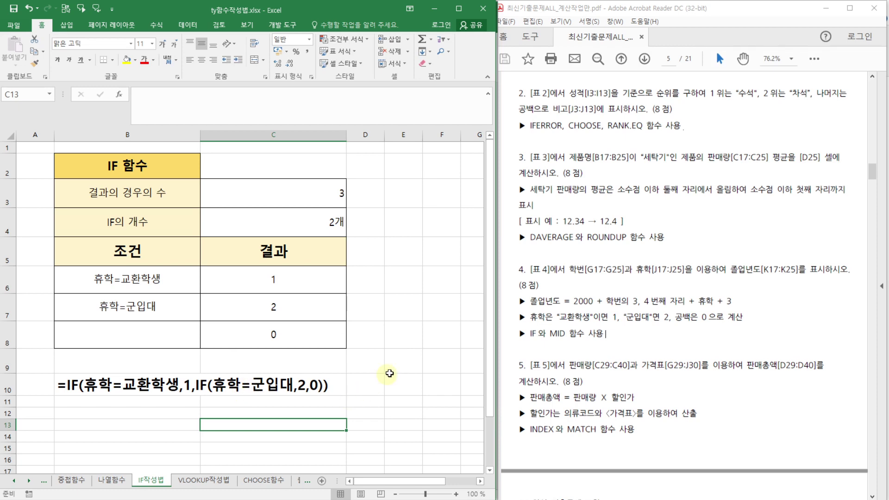
click(402, 366)
click(409, 303)
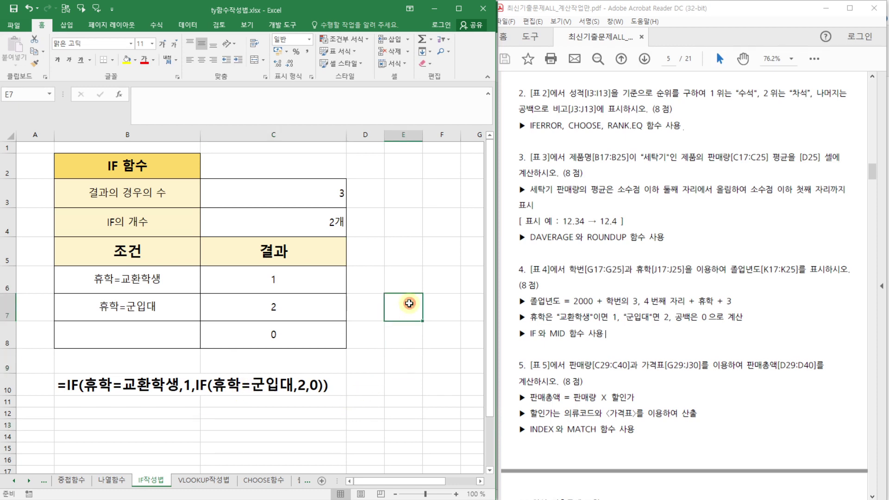
click(409, 250)
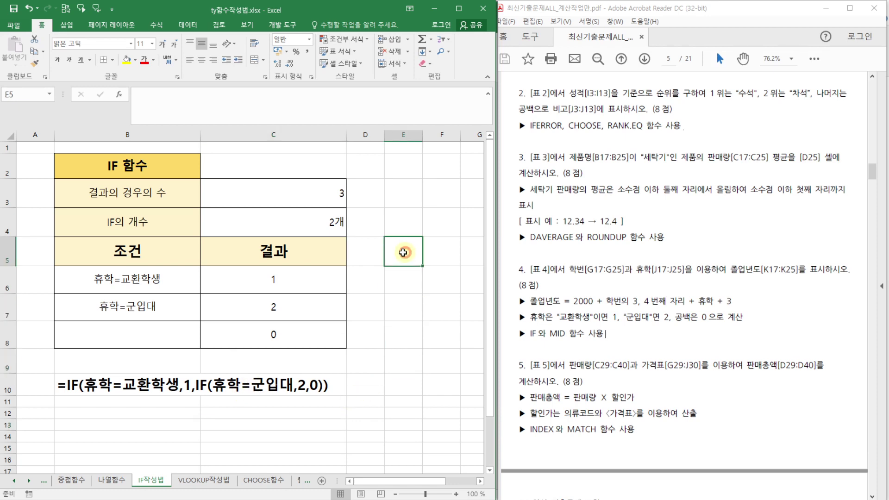
click(373, 314)
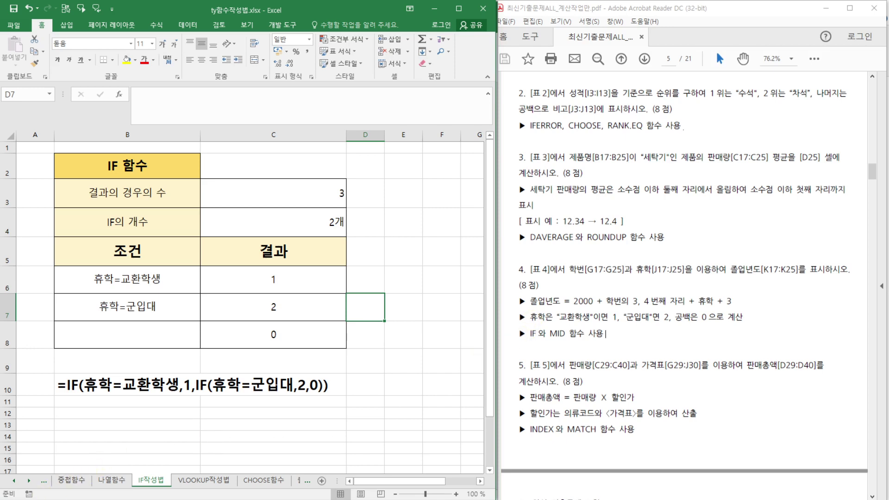
Look up the syntax of the mid function on the 함수검색 sheet by entering mid in B2
click(19, 481)
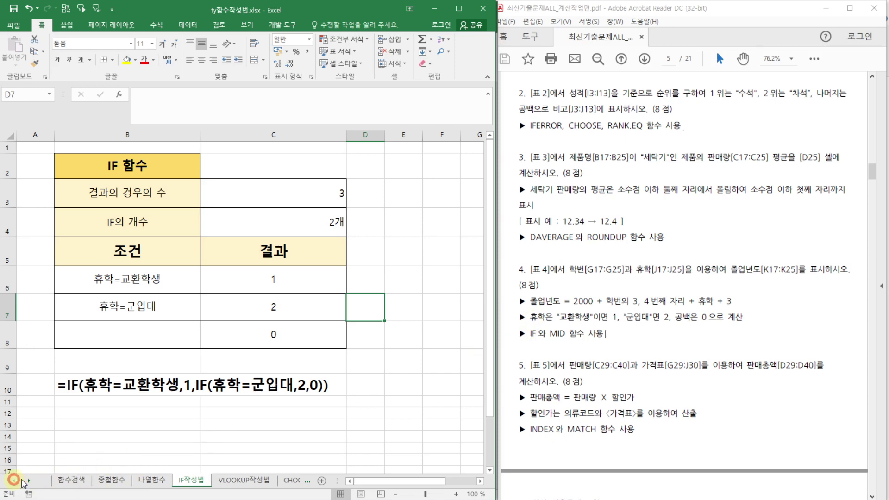
click(72, 479)
click(219, 165)
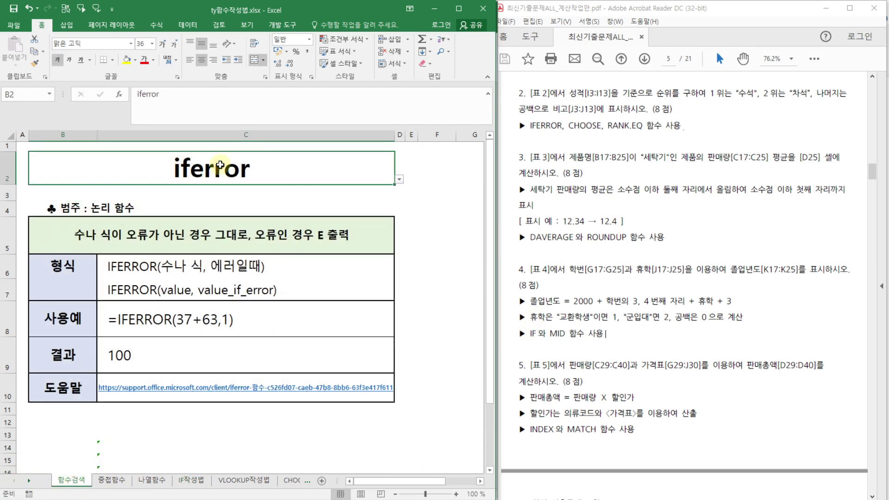
key(BackSpace)
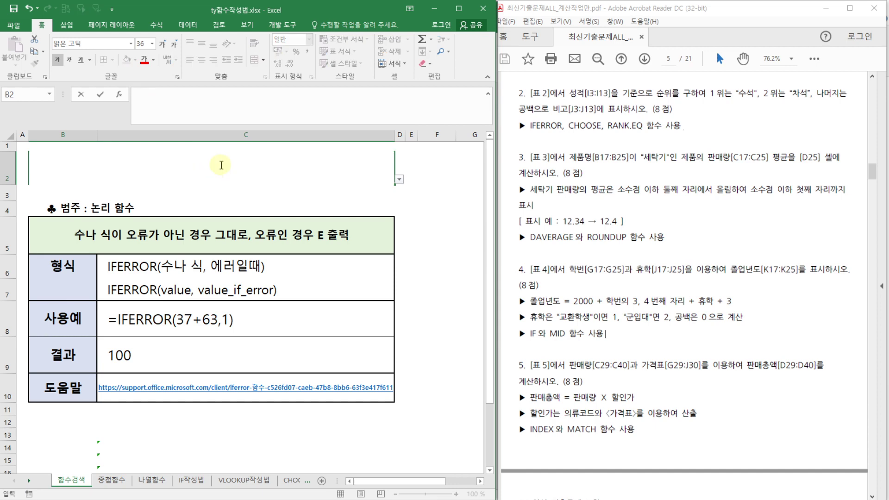
text(mid)
key(Return)
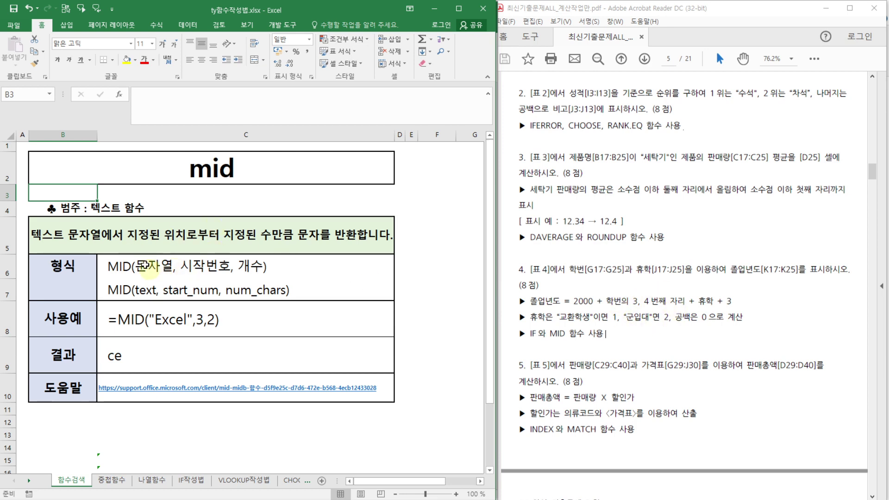
click(196, 436)
Switch to the 나열함수 sheet and clear the old expressions and operators from C3:E6
click(148, 480)
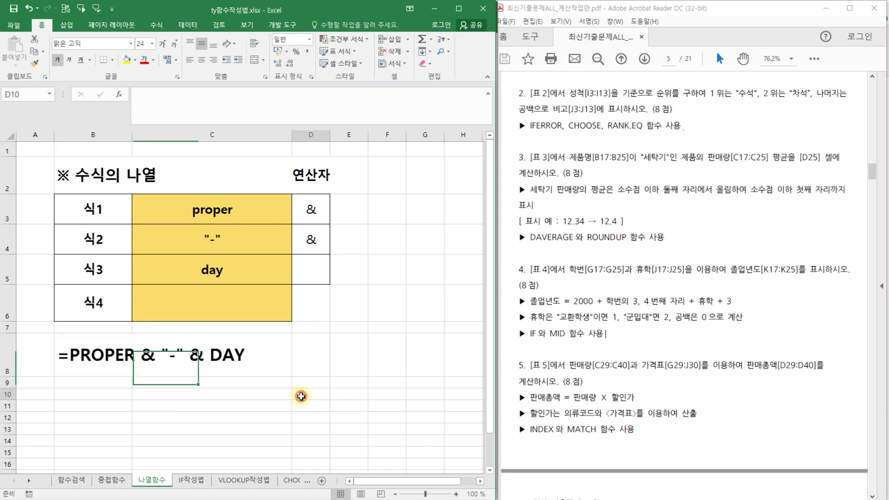
drag(213, 207, 340, 305)
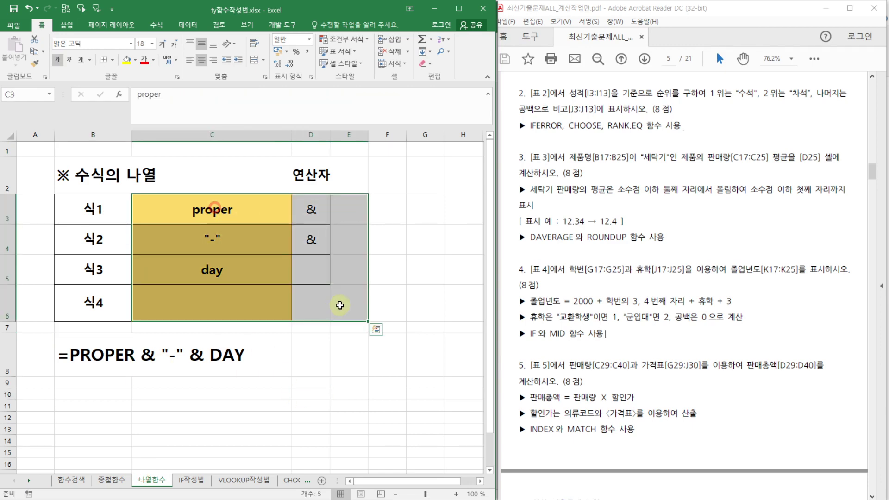
key(Delete)
key(shift+BackSpace)
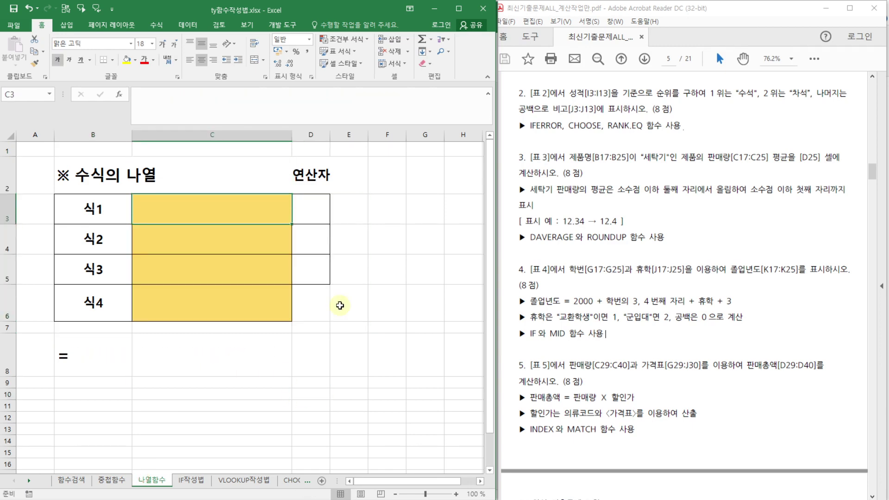
Enter 2000 as 식1 in C3 with the operator + in D3
text(2000)
key(Tab)
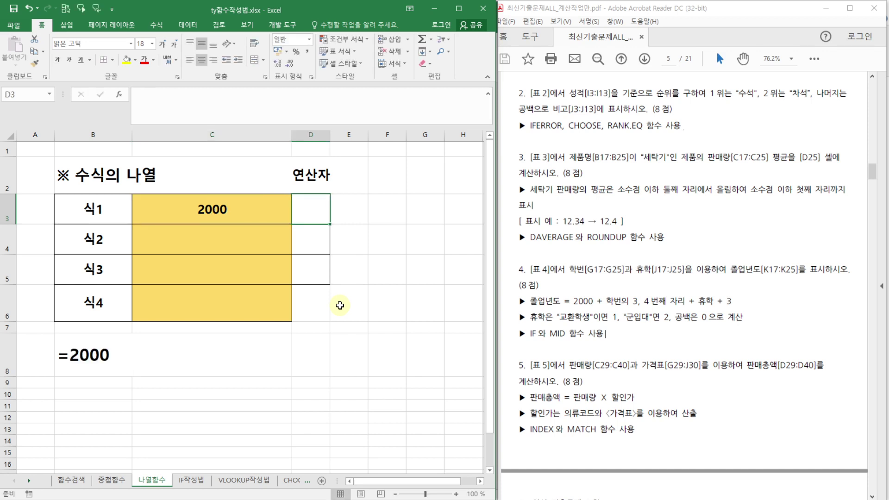
text(+)
key(Return)
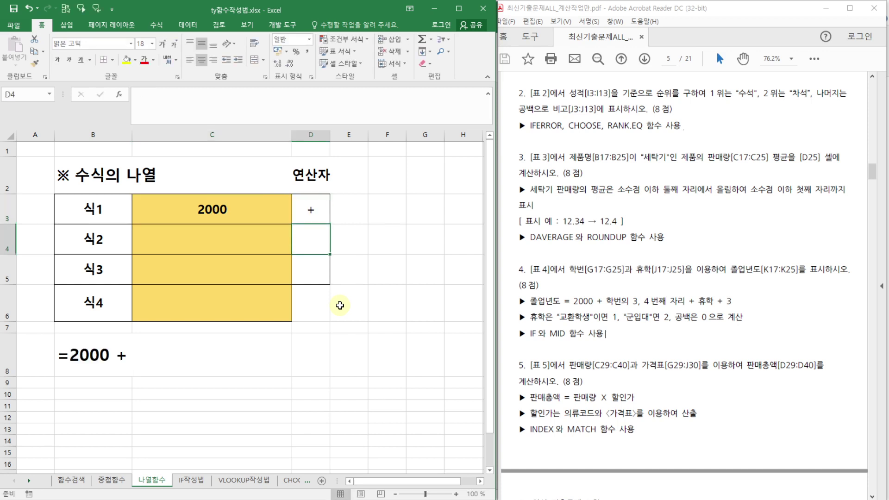
Enter mid() as 식2 in C4 with the operator + in D4
key(Left)
text(m)
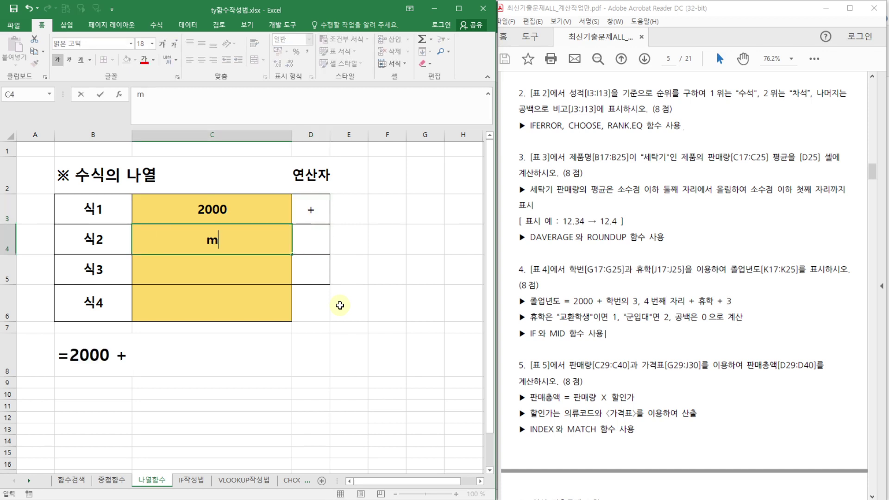
text(id())
key(Right)
text(+)
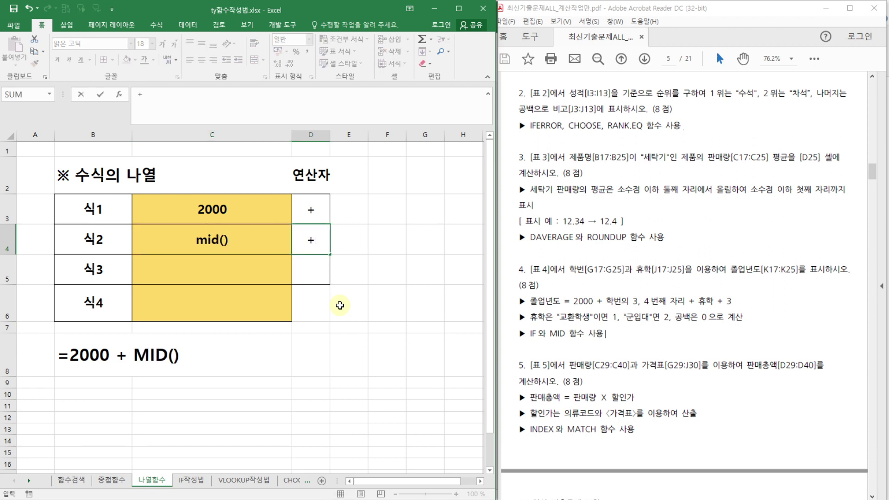
key(Down)
key(Left)
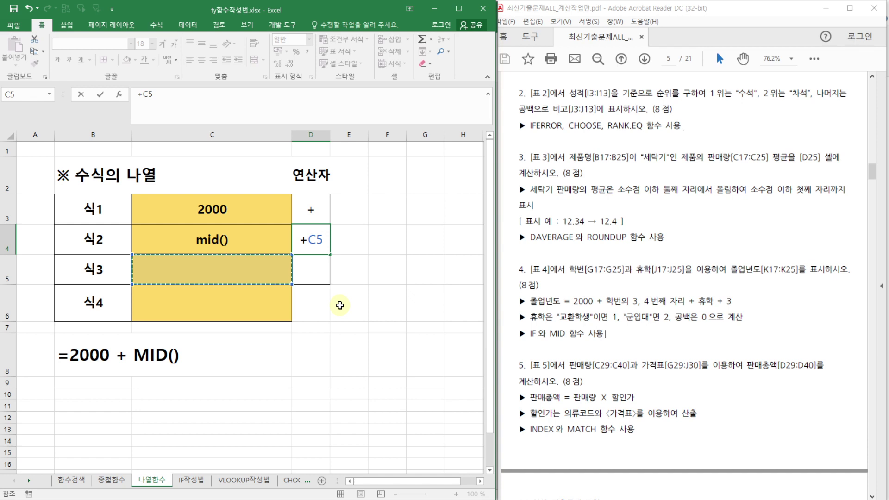
key(Escape)
text(+)
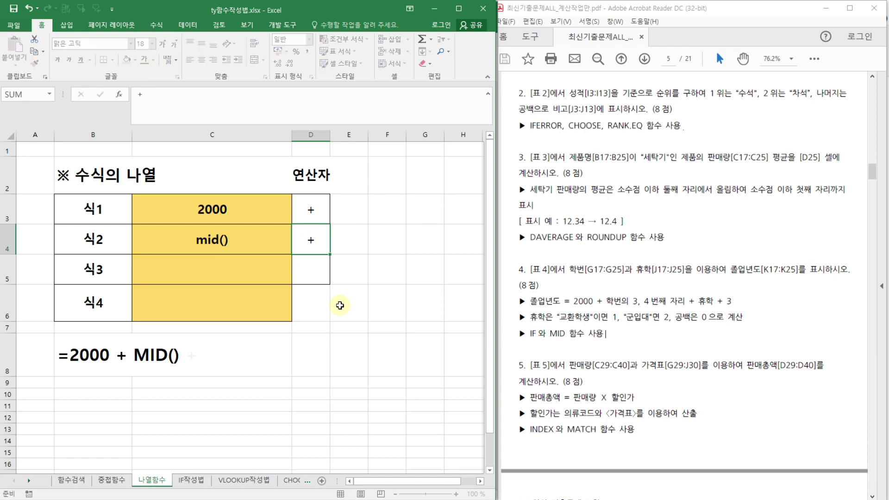
key(Return)
Enter if() as 식3 in C5 with the operator + in D5, and 3 as 식4 in C6
key(Left)
text(if)
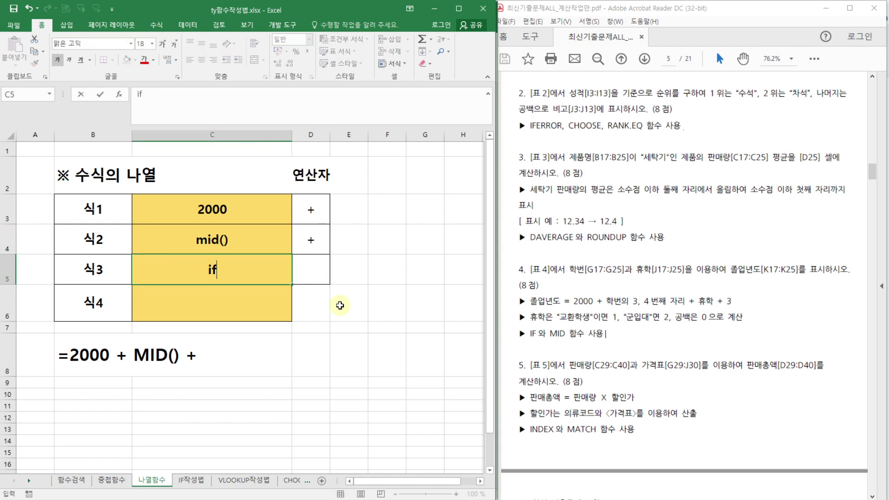
text(())
key(Return)
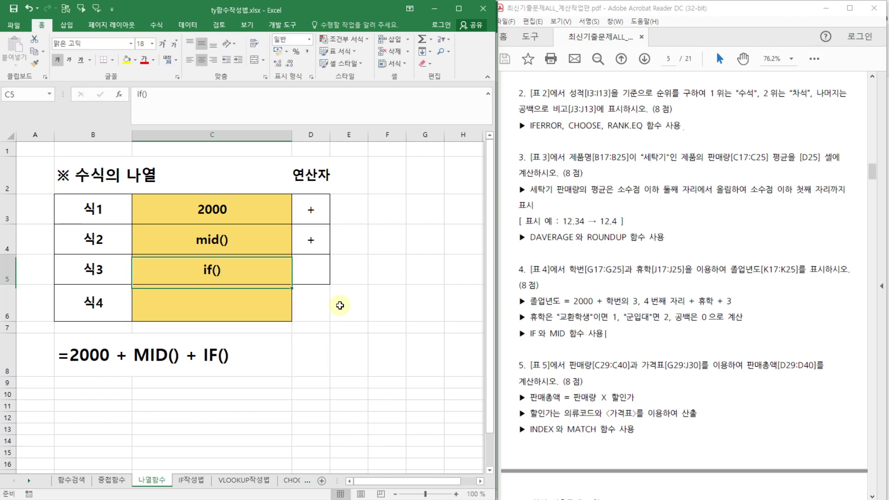
key(Up)
key(Right)
text(+)
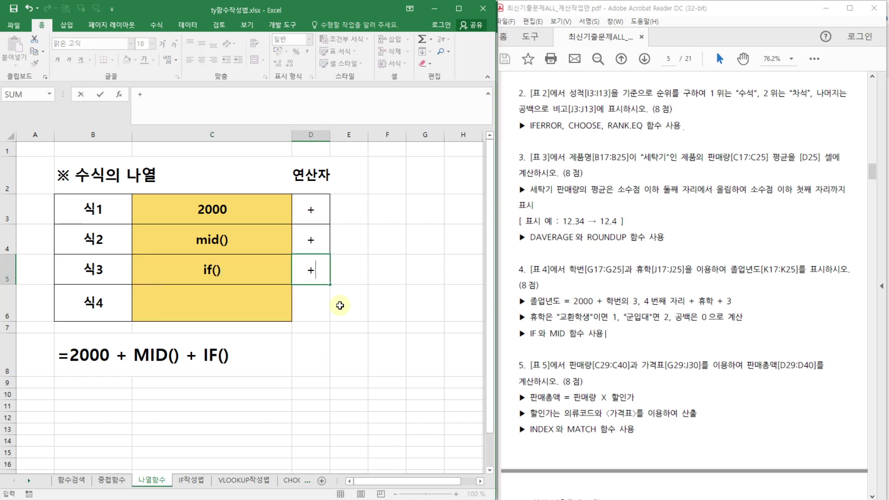
key(Return)
key(Left)
text(3)
key(Return)
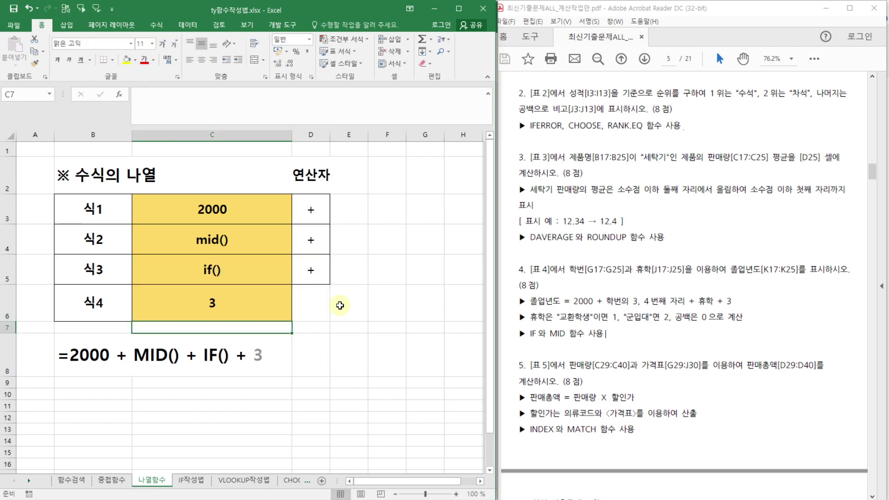
click(106, 356)
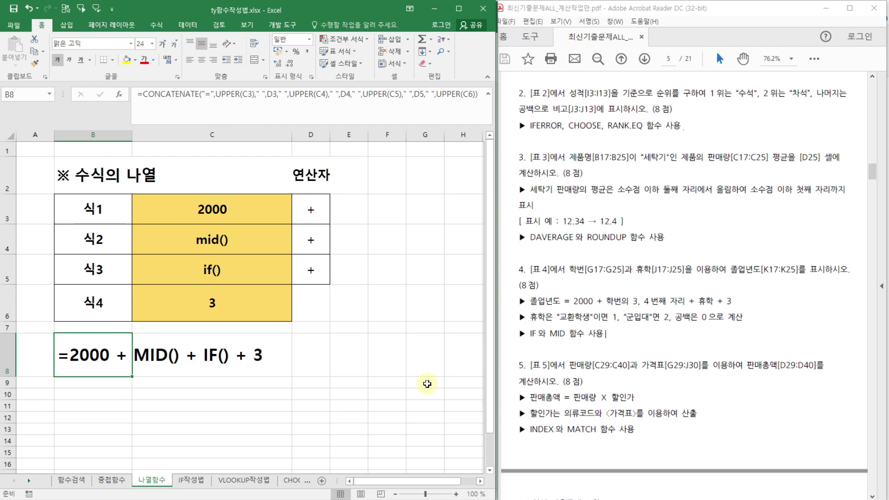
click(277, 388)
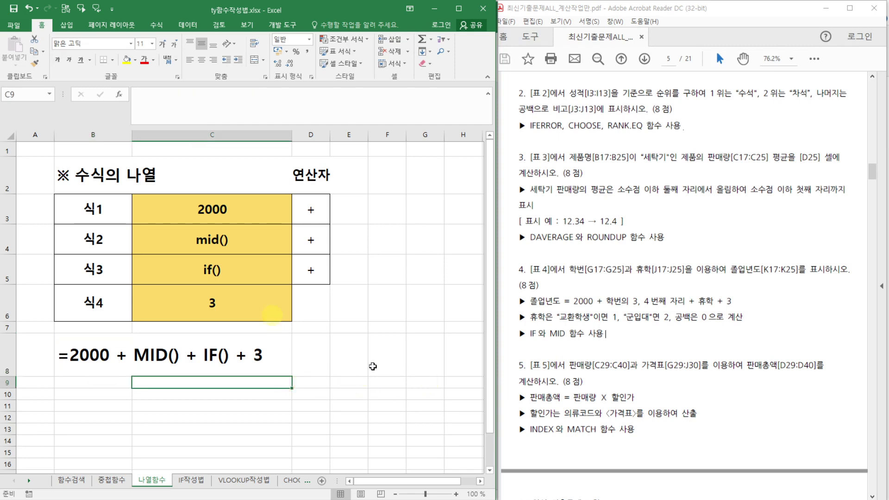
Switch to the 최신기출문제4회 workbook and start the 졸업년도 formula in K17 with =2000+ followed by the MID function
click(429, 499)
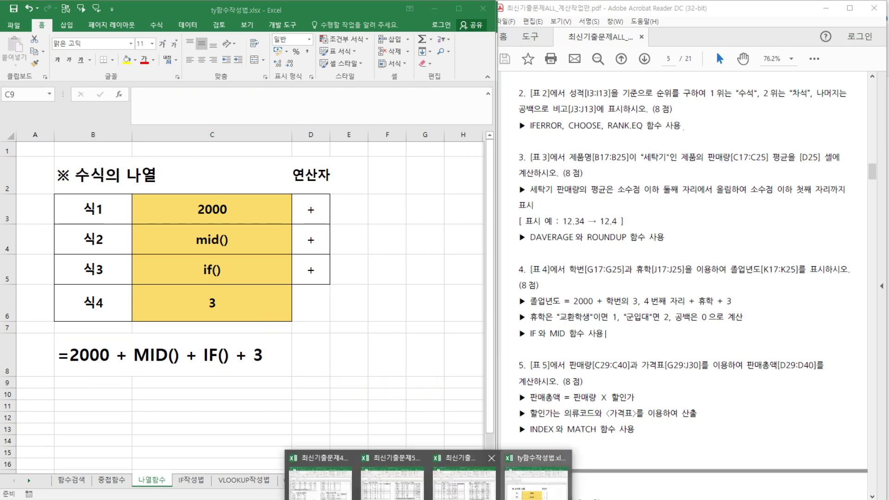
click(321, 477)
click(395, 397)
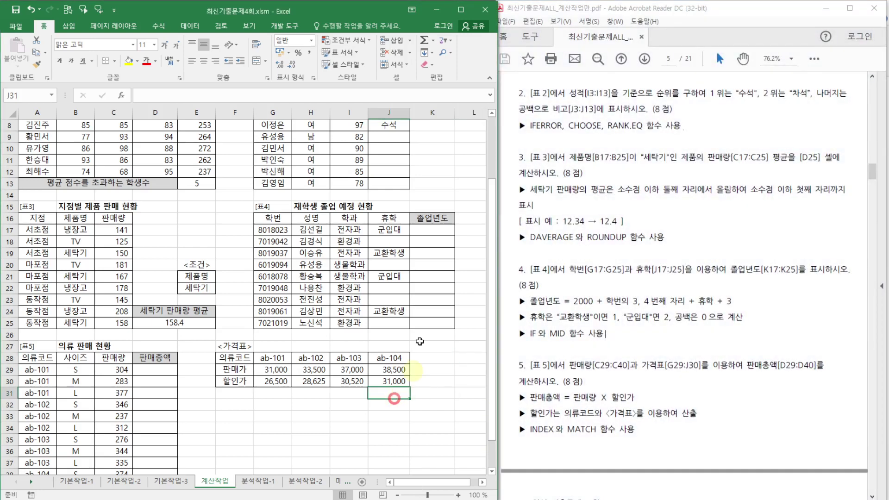
click(438, 234)
text(=)
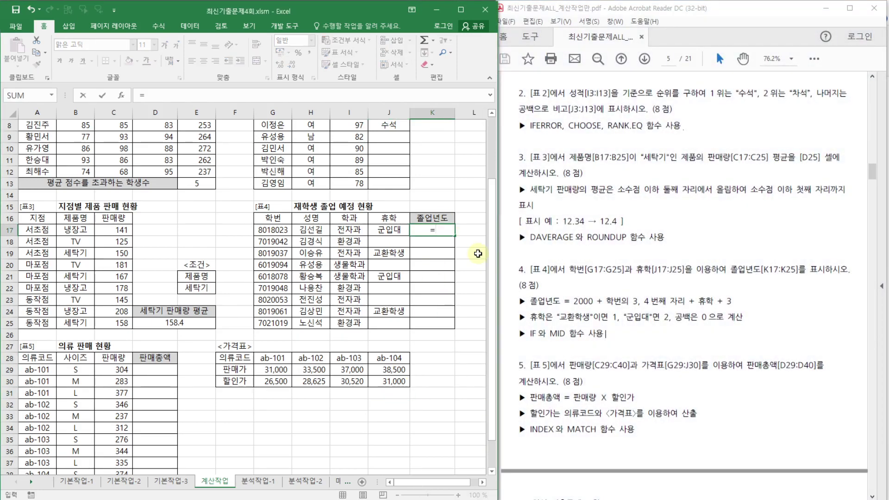
text(2000+)
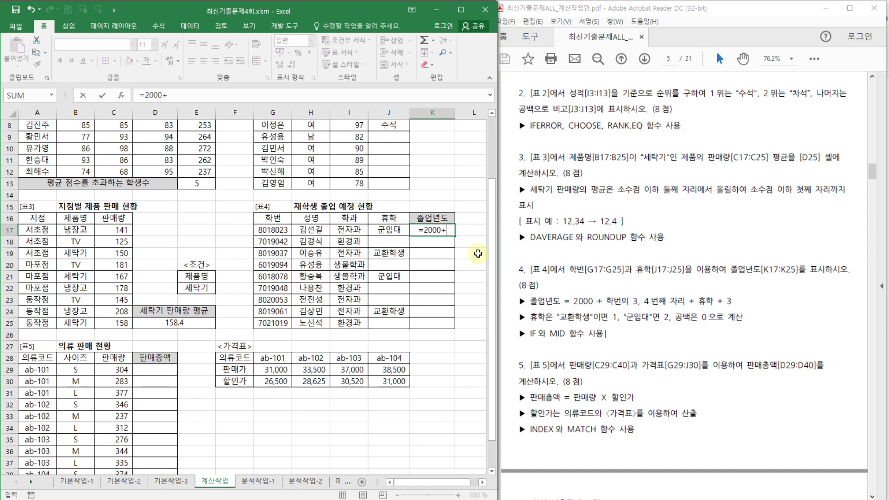
text(mid)
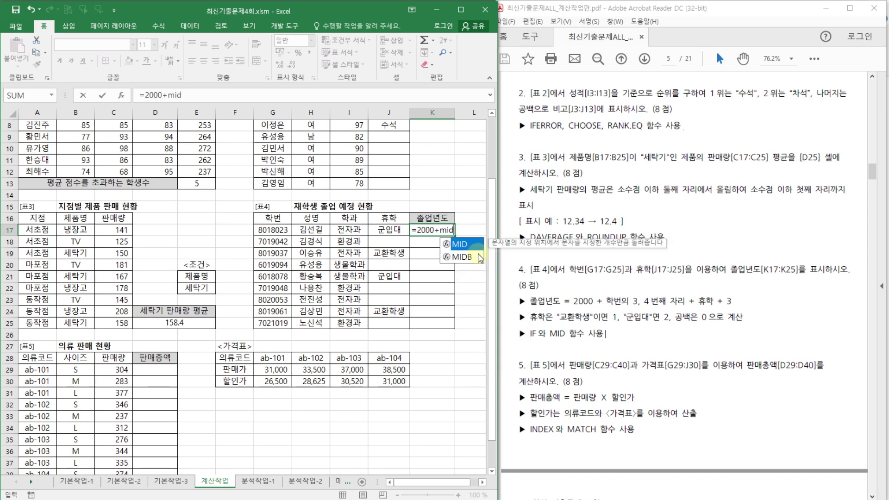
double_click(470, 244)
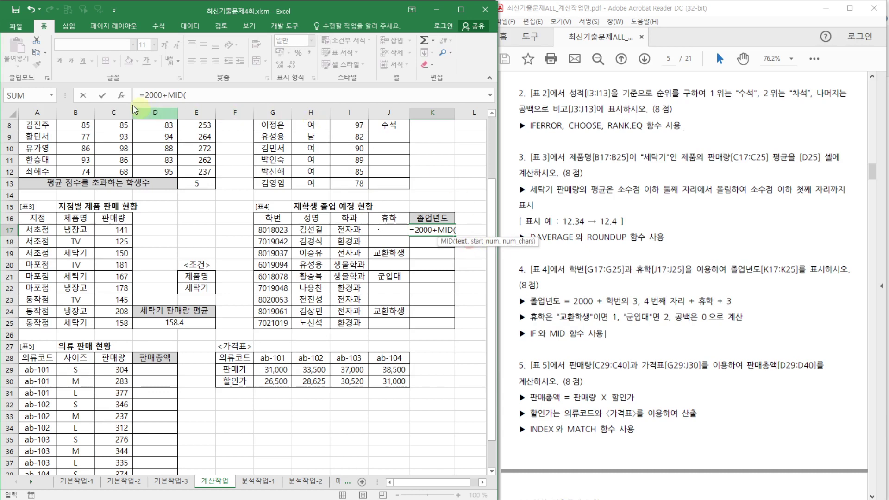
Set the MID arguments to text G17, start position 3 and 2 characters, and confirm the formula
click(122, 94)
drag(422, 211, 617, 317)
click(276, 231)
click(539, 284)
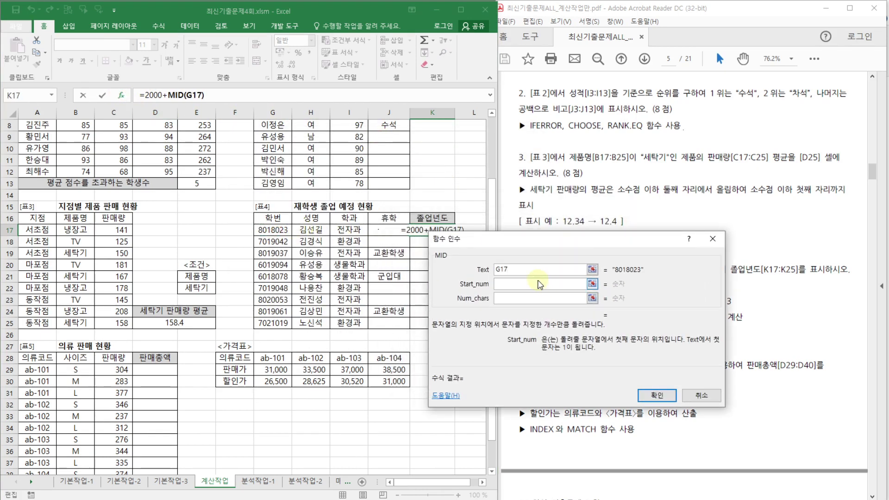
text(3)
click(541, 298)
text(2)
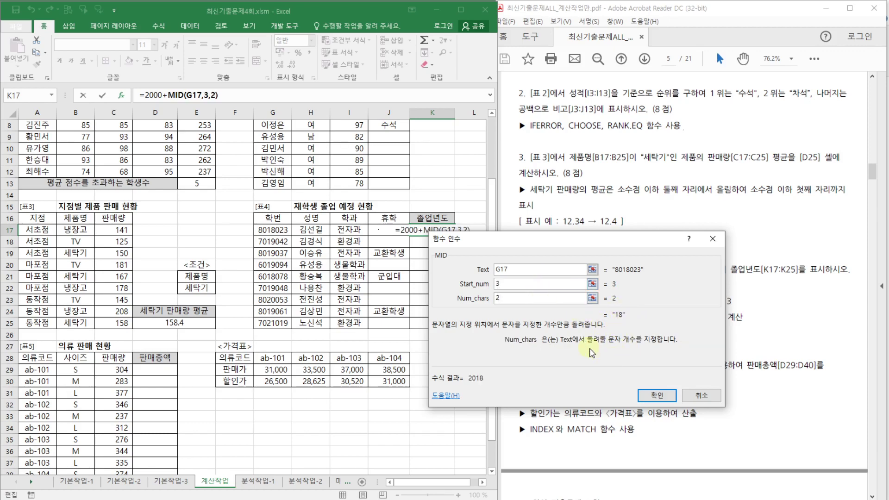
click(657, 395)
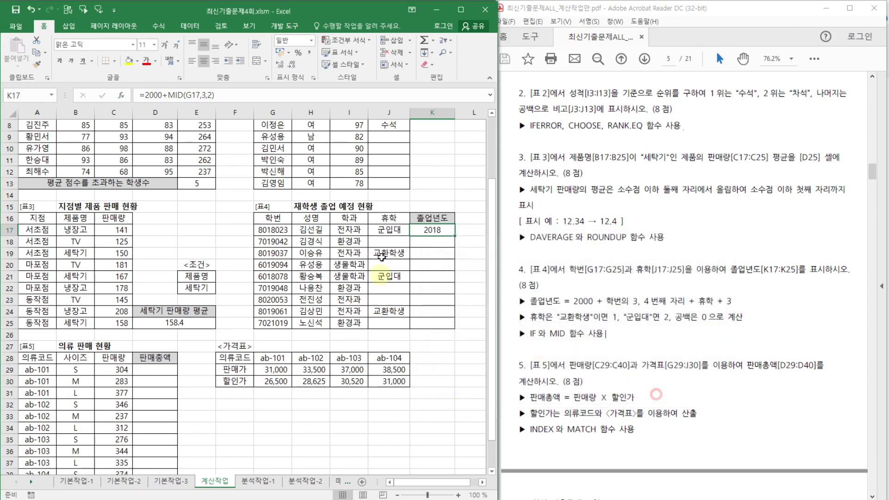
Append + and an IF function to the K17 formula and open the function's arguments
click(222, 95)
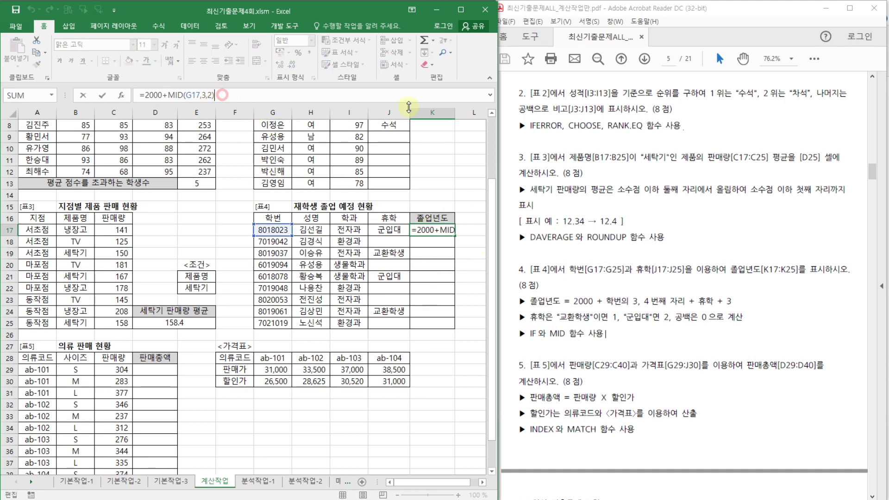
text(+)
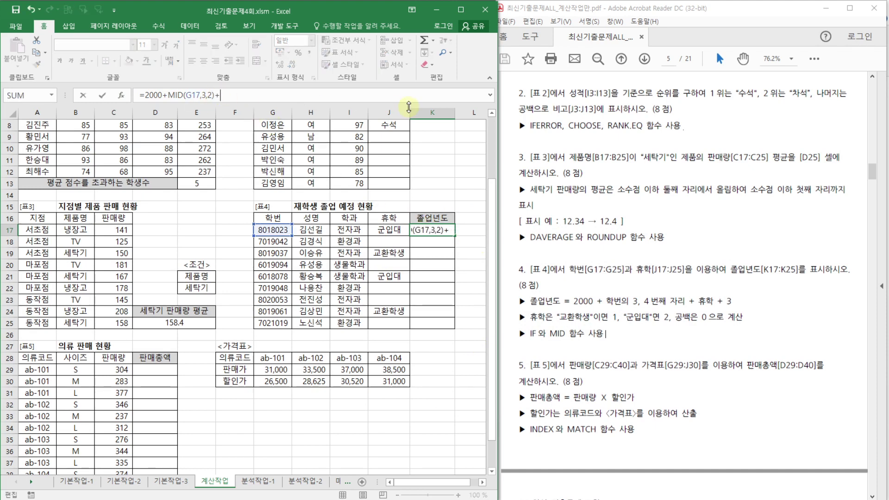
text(if)
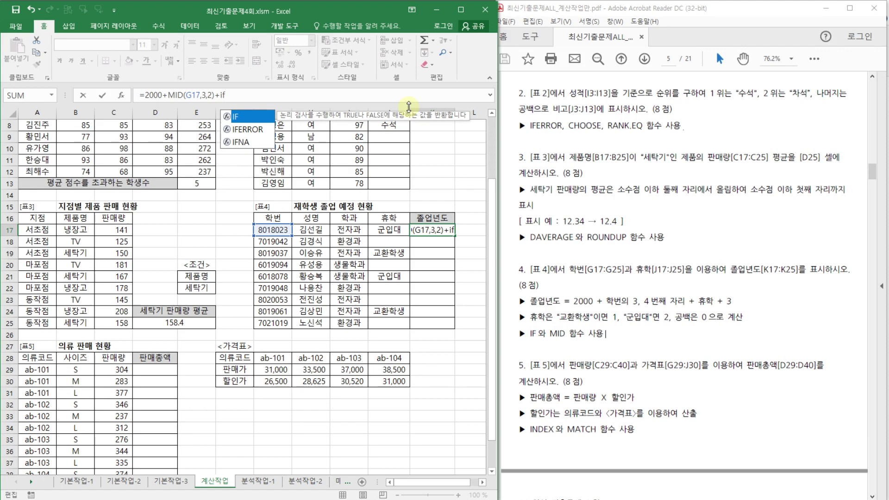
double_click(239, 119)
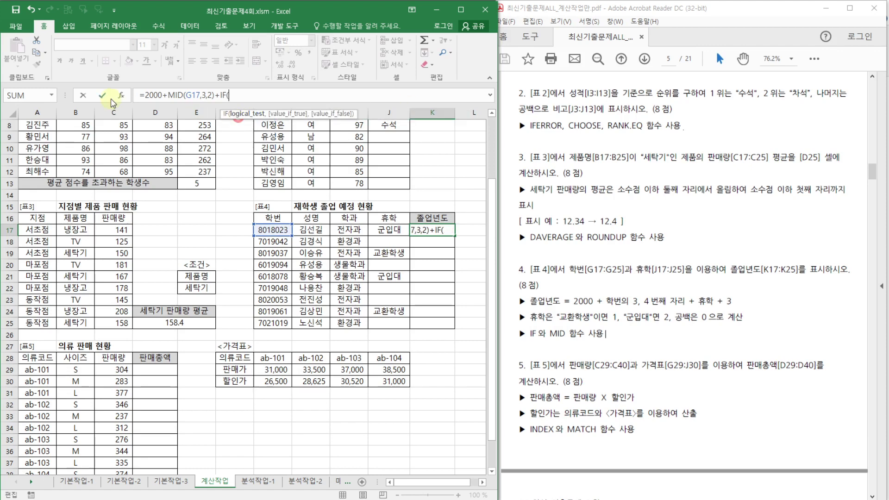
click(121, 96)
Set the IF condition to J17="교환학생" with 1 as the value if true
drag(525, 242, 612, 357)
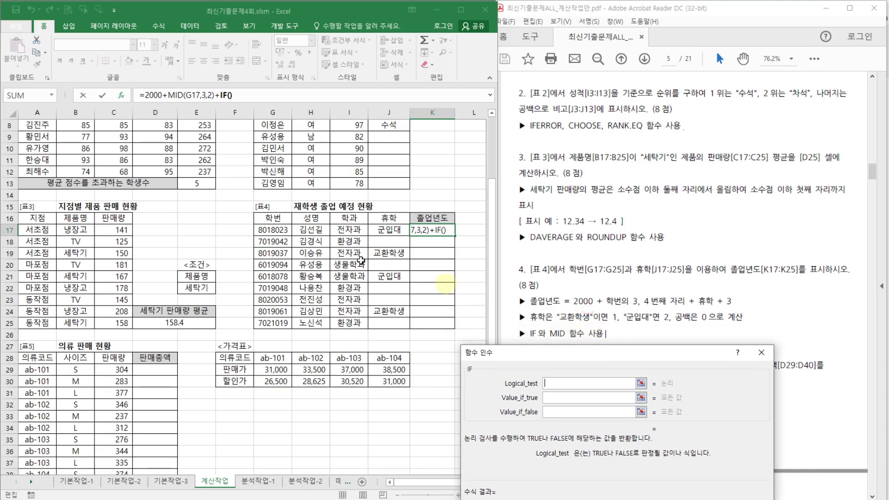
click(394, 230)
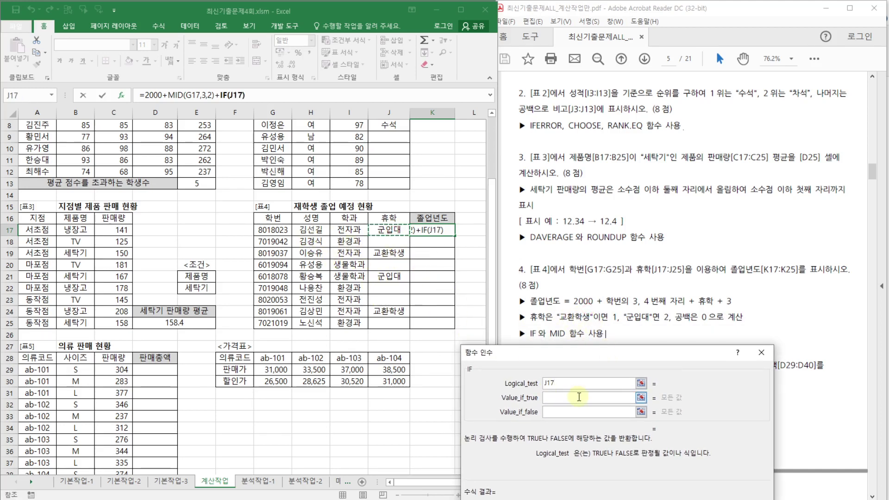
text(=")
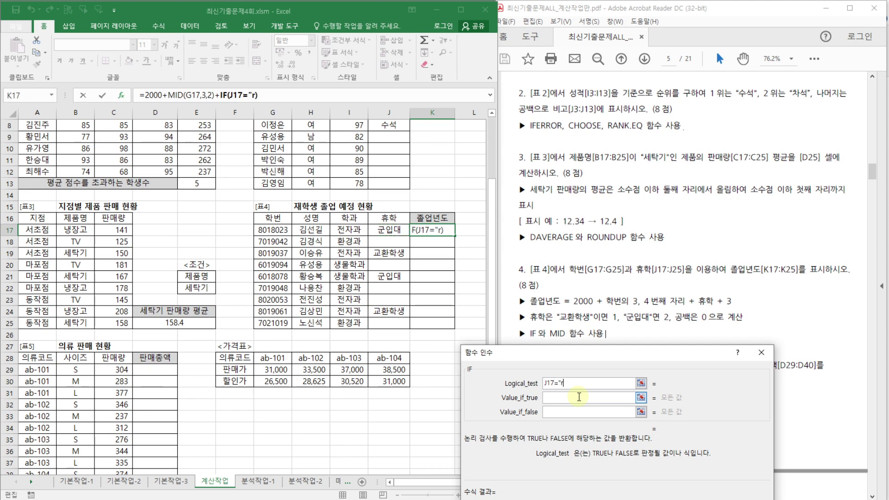
text(교환학생")
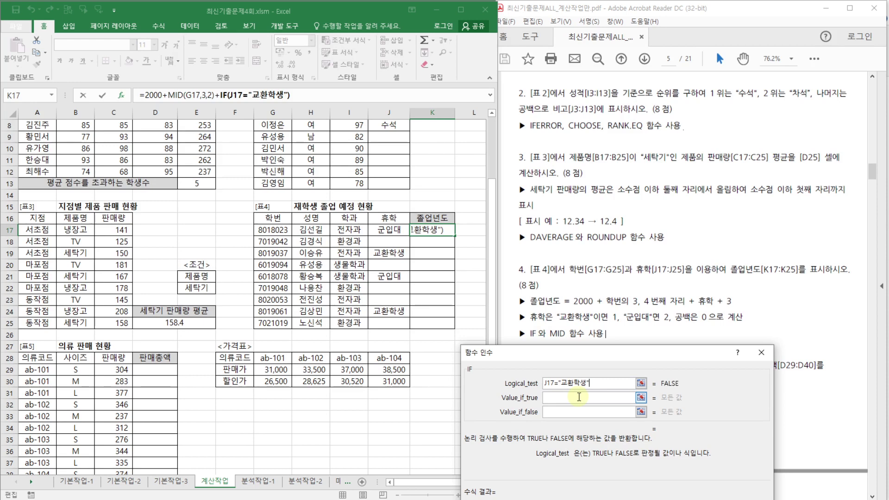
click(579, 396)
text(1)
Nest if() as the outer IF's value if false and open the nested function's arguments
click(577, 411)
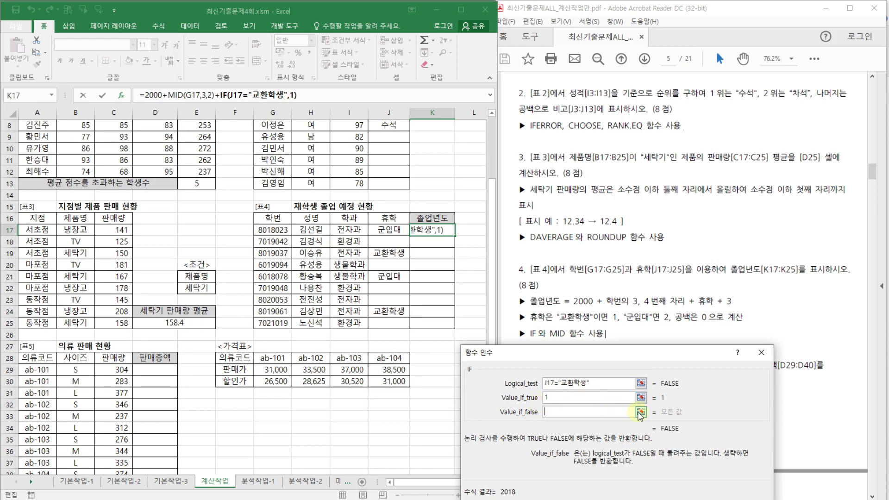
text(if())
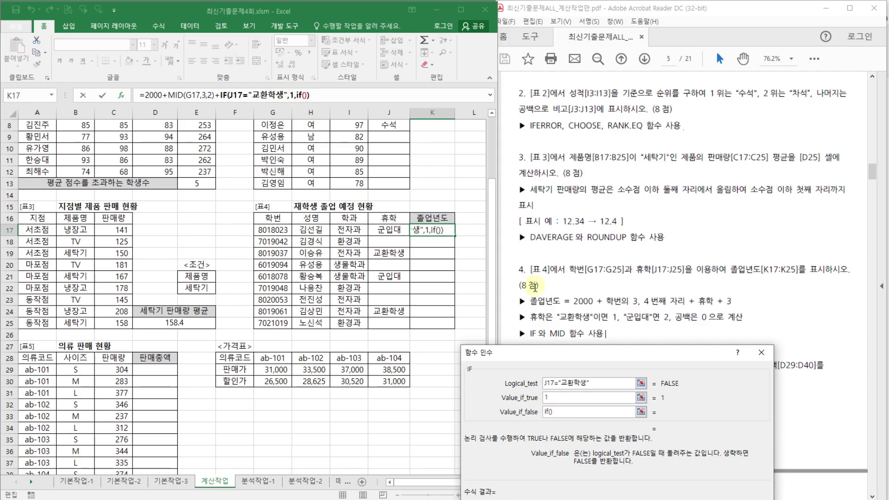
drag(538, 354, 509, 166)
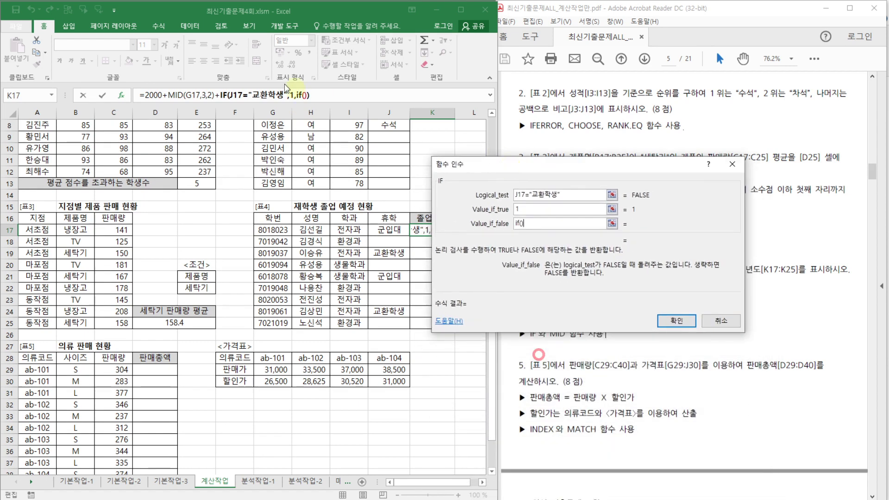
click(296, 94)
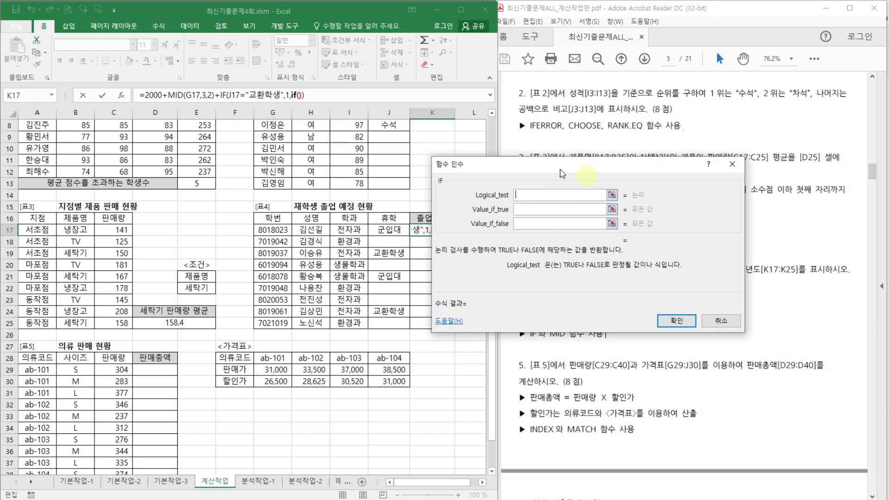
Set the nested IF condition to J17="군입대"
drag(549, 164, 611, 124)
click(388, 229)
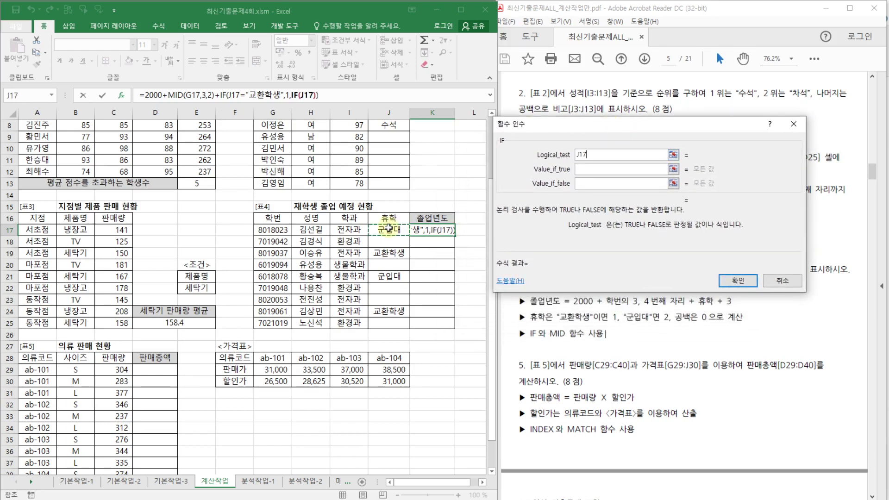
text(="rns)
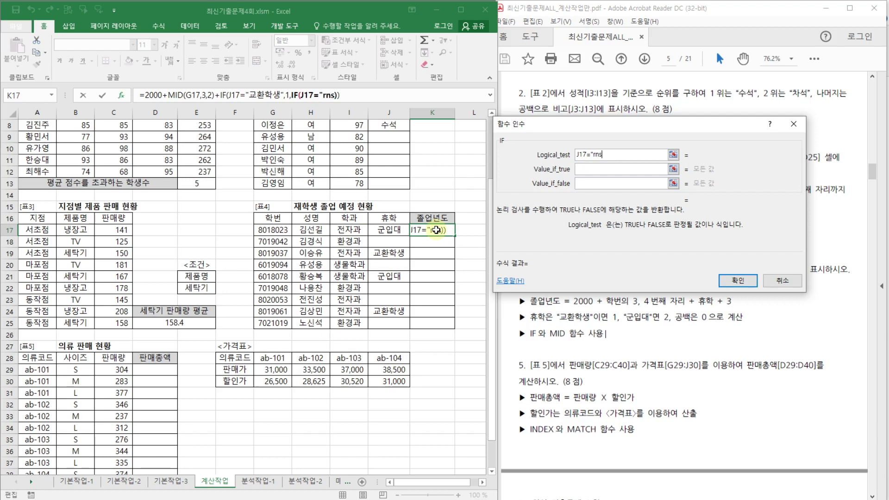
key(BackSpace)
text(군입대)
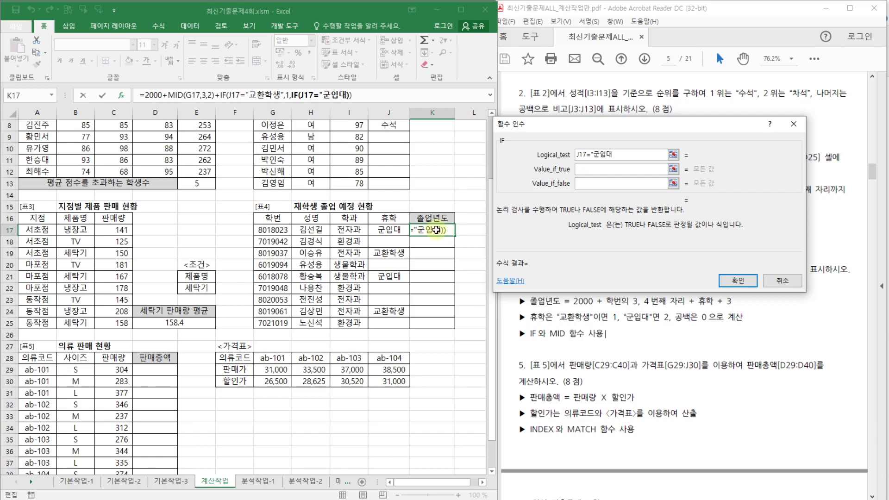
text(")
Set the nested IF to return 2 if true and 0 if false, and confirm the whole formula
click(585, 170)
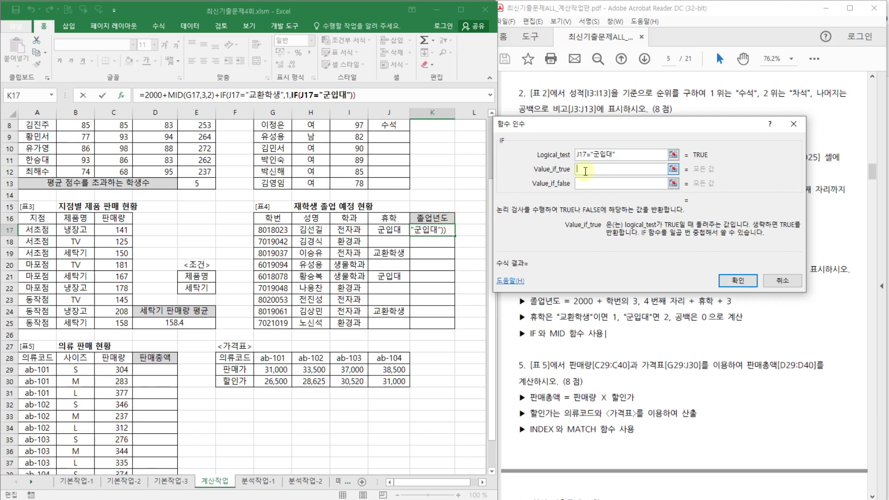
text(1)
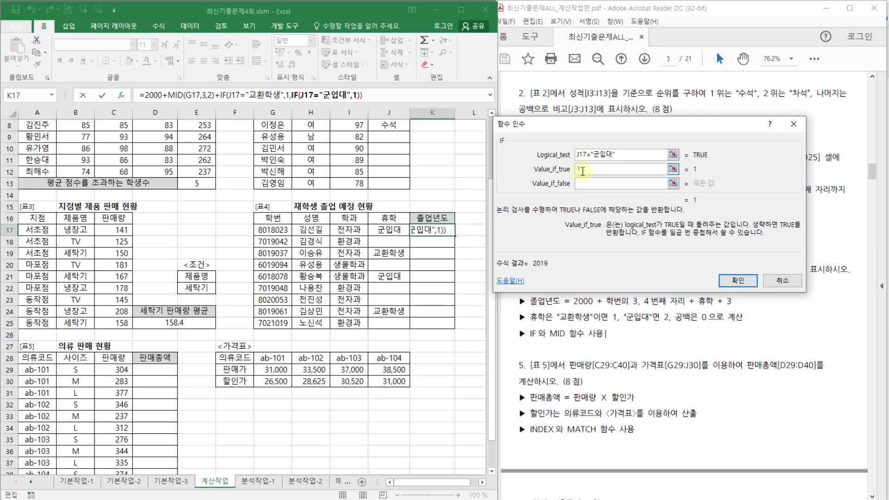
key(BackSpace)
text(2)
click(584, 182)
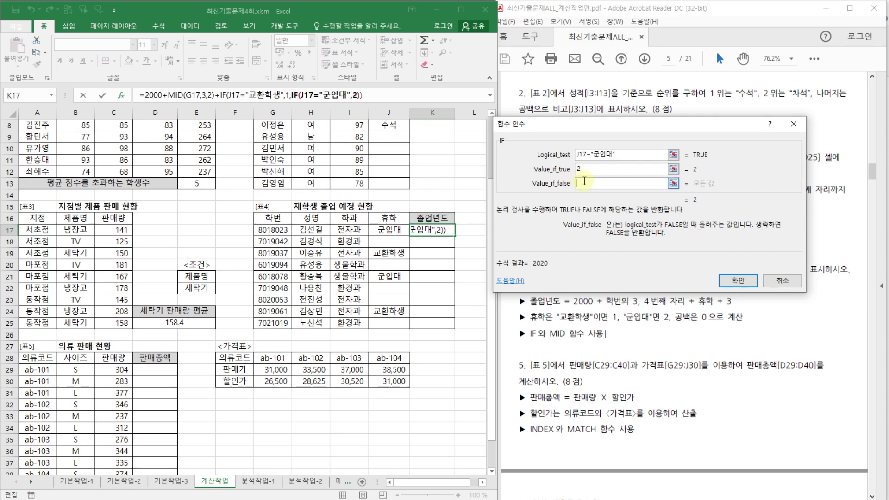
text(0)
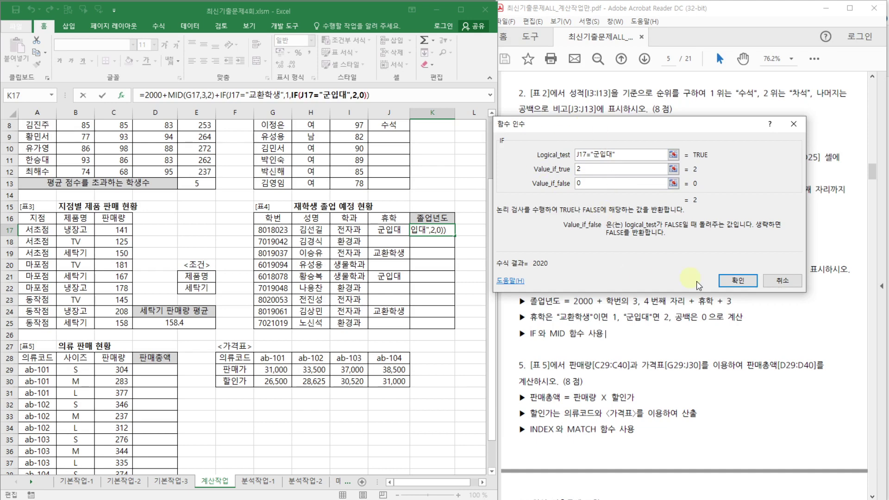
click(222, 96)
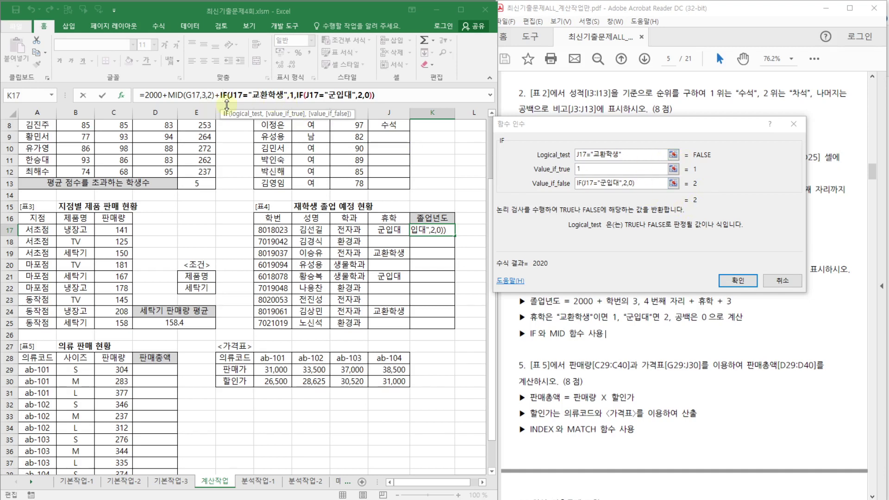
click(737, 281)
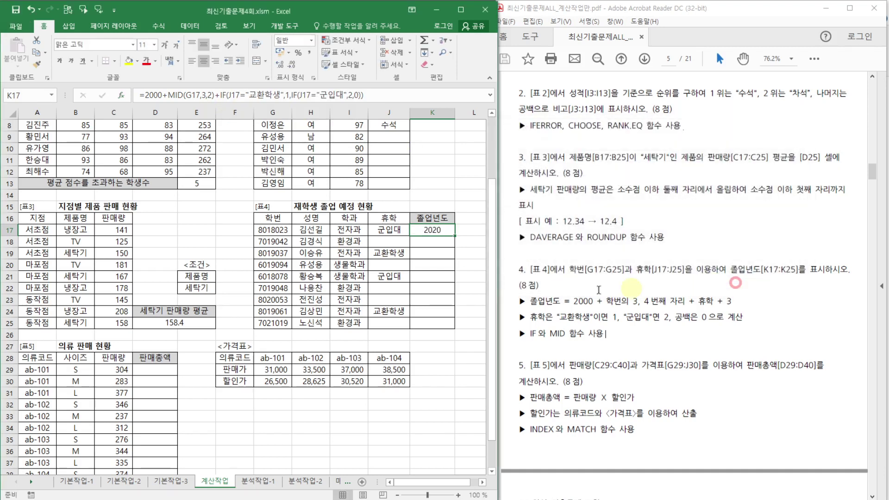
Append +3 to the end of the K17 formula and commit it
click(390, 96)
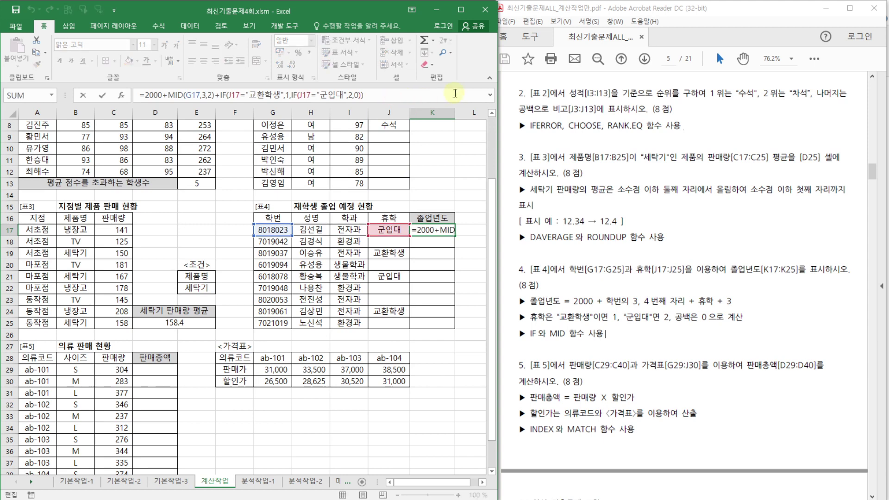
text(+3)
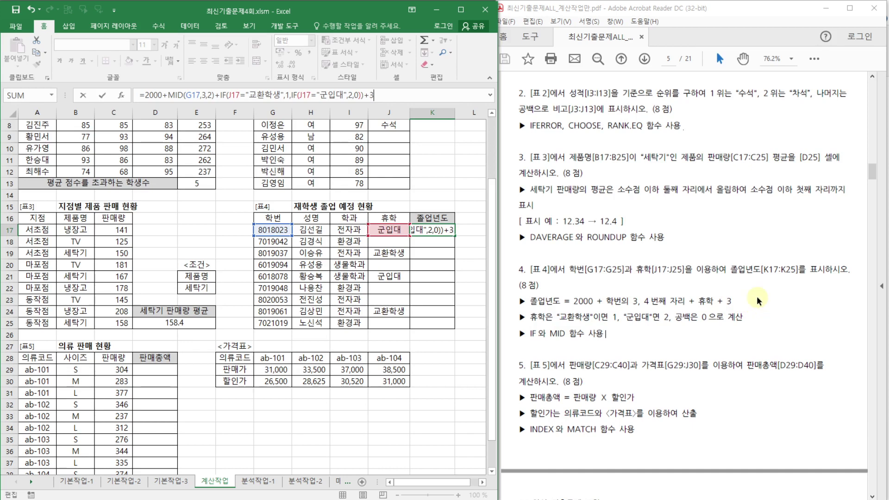
key(Return)
Fill the K17 formula down through K25 and check the cell references in K25's formula
click(442, 230)
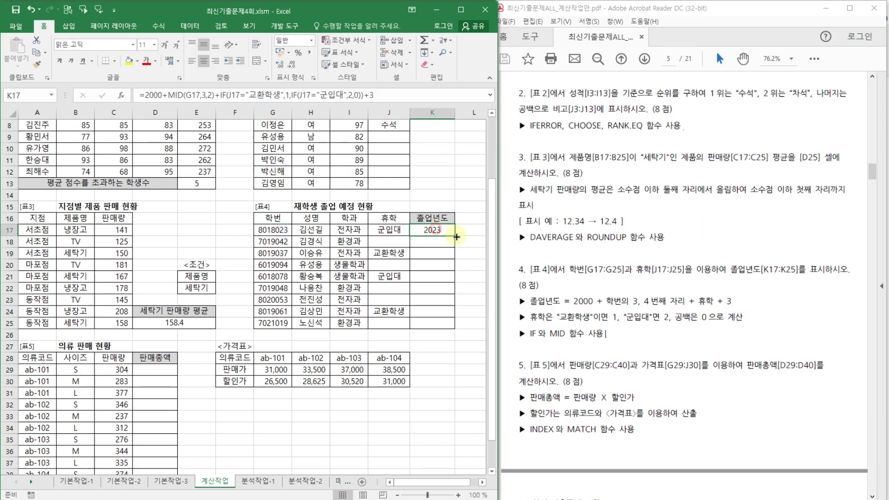
drag(455, 236, 455, 327)
click(466, 310)
double_click(440, 323)
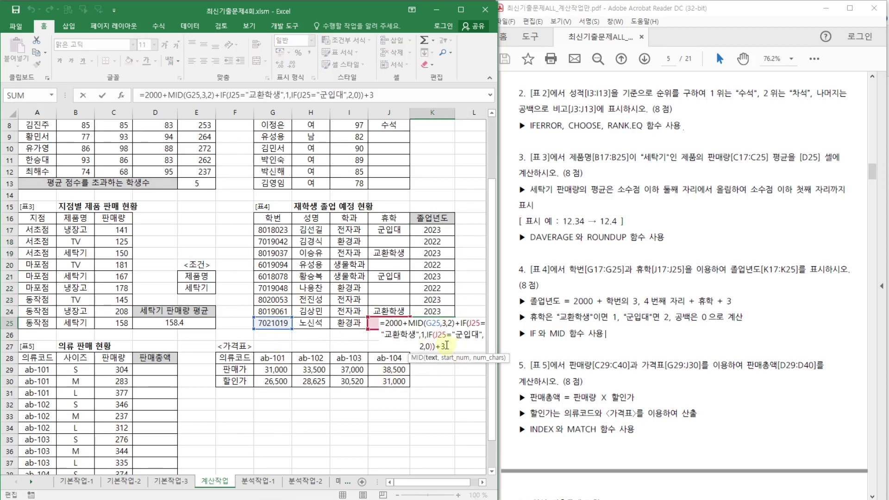
key(Escape)
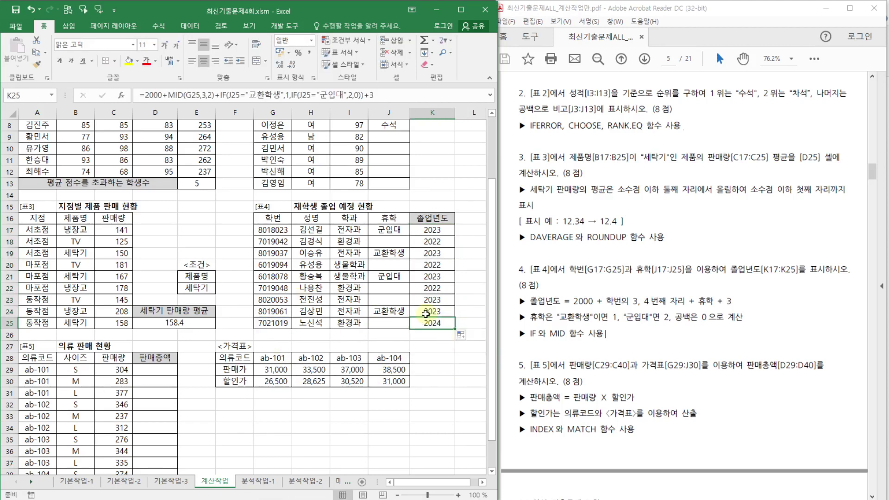
Examine 표5's 판매량 and empty 판매총액 cells alongside the 의류코드 and 할인가 rows of the 가격표 for task 5
click(420, 311)
click(213, 426)
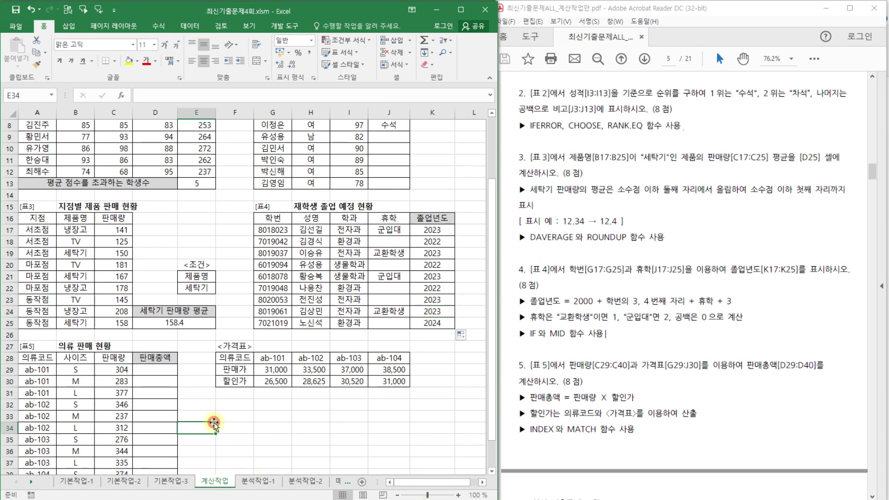
scroll(227, 398, down, 3)
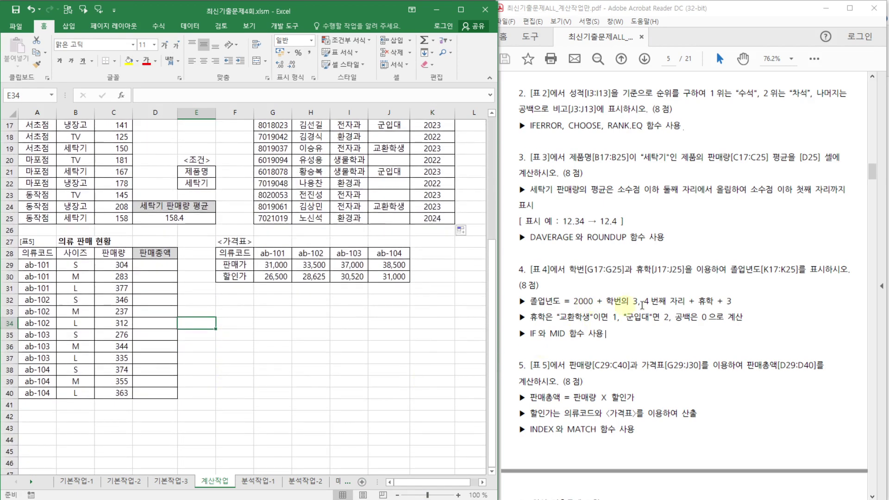
click(284, 350)
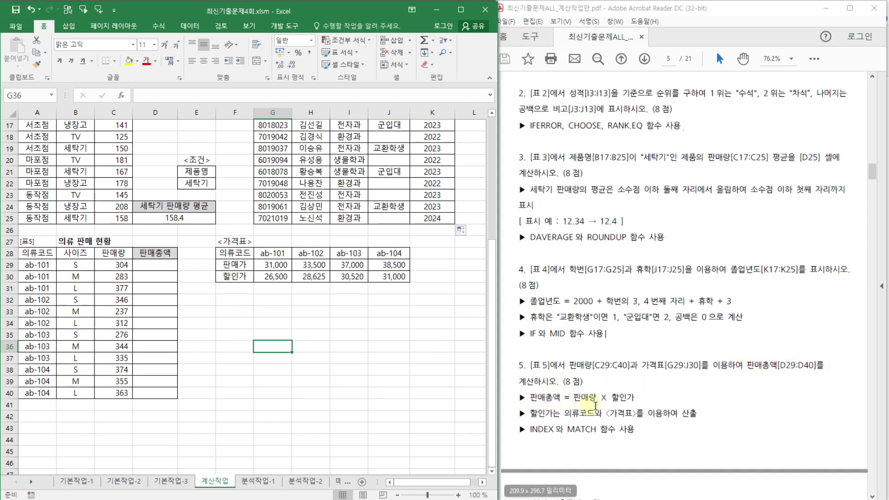
click(119, 263)
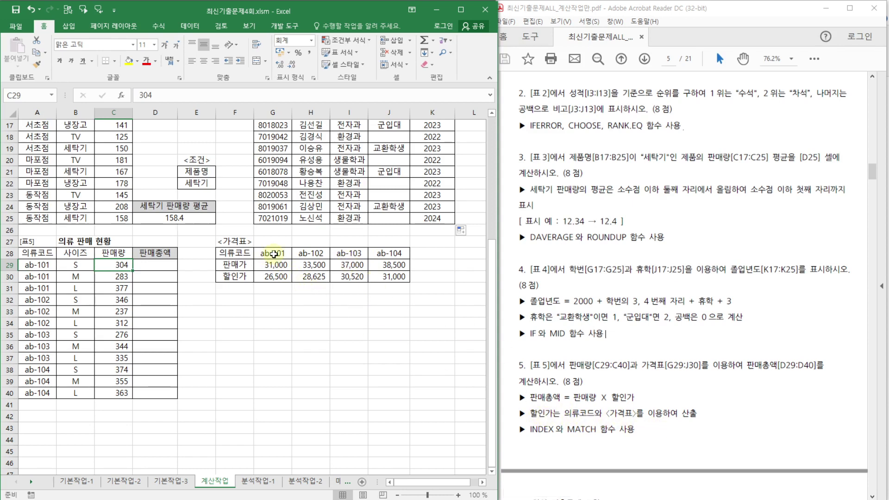
drag(273, 254, 392, 254)
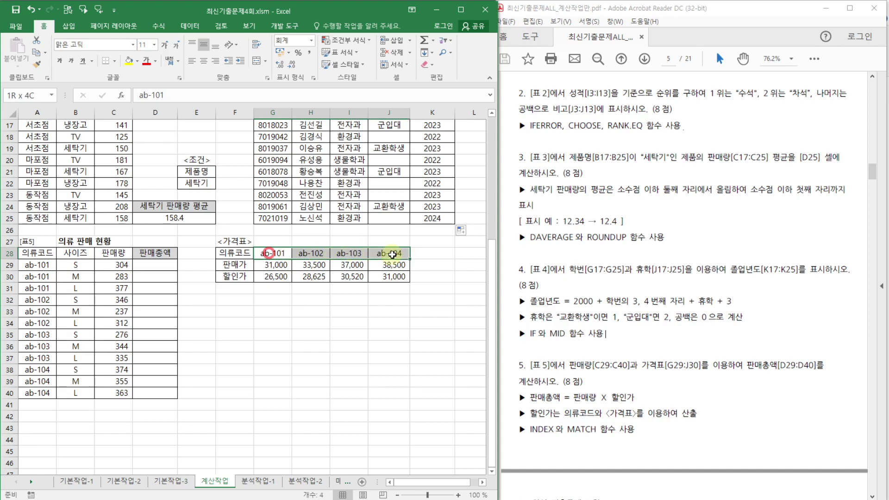
drag(279, 283, 399, 280)
click(411, 324)
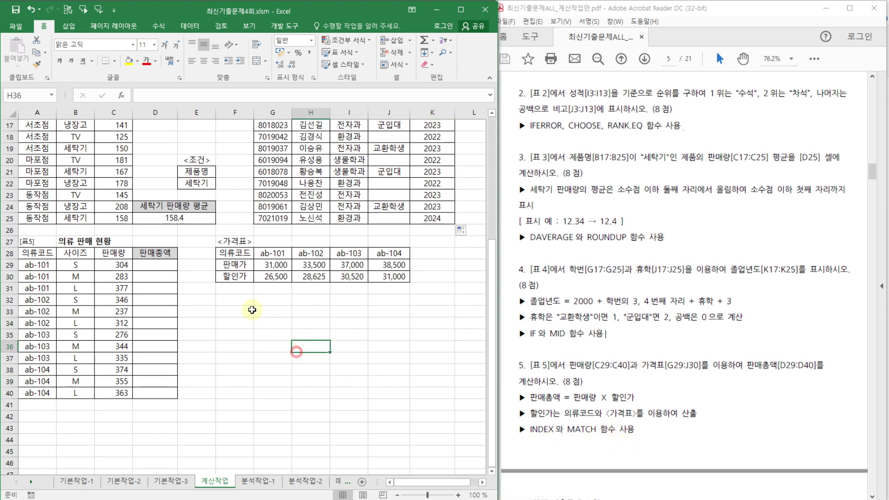
click(250, 310)
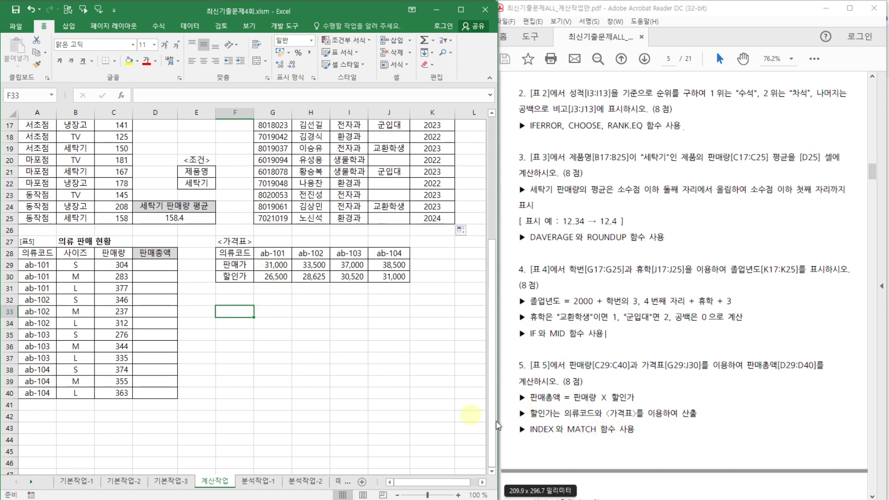
click(258, 308)
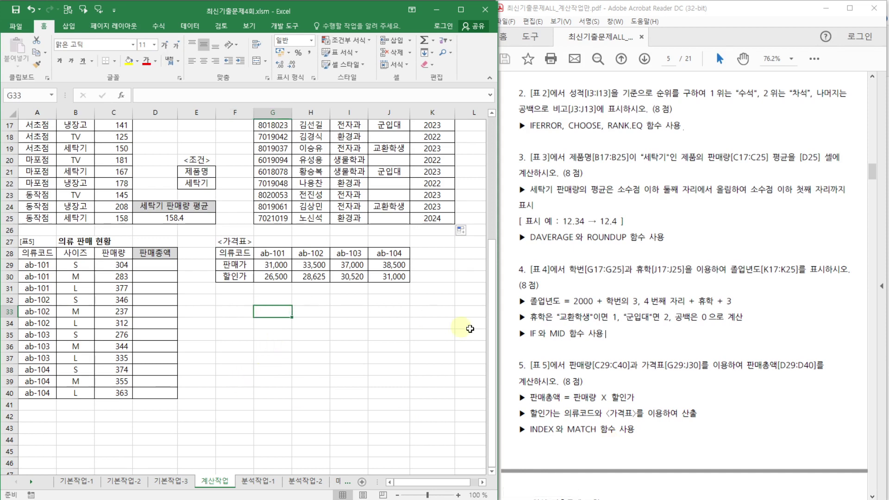
click(161, 264)
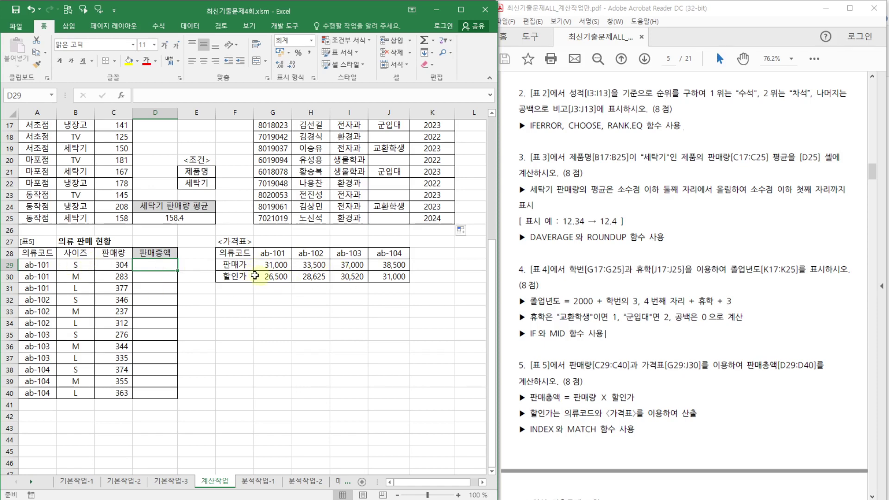
drag(265, 275, 382, 273)
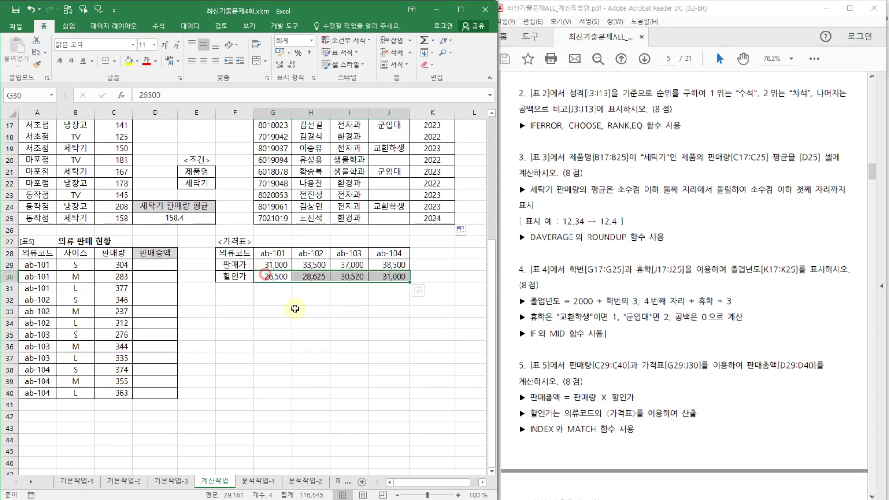
click(234, 299)
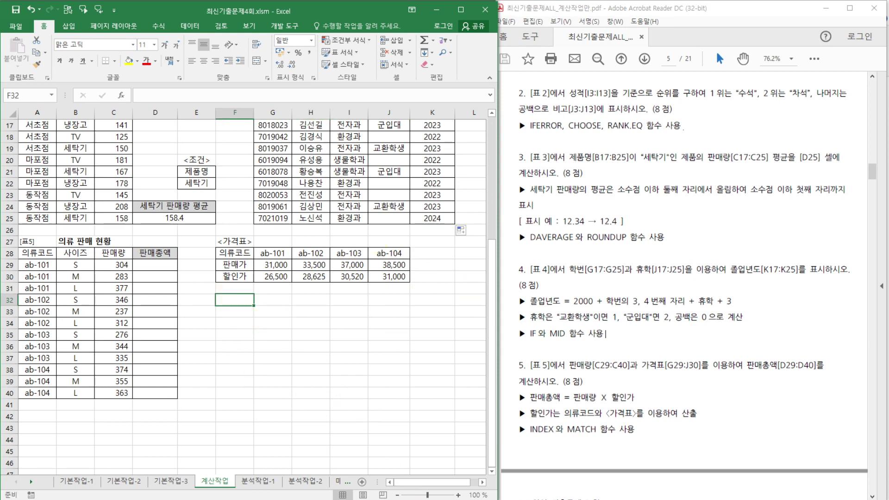
Switch to the ty함수작성법.xlsx workbook and look up the index function on the 함수검색 sheet
click(430, 499)
click(536, 480)
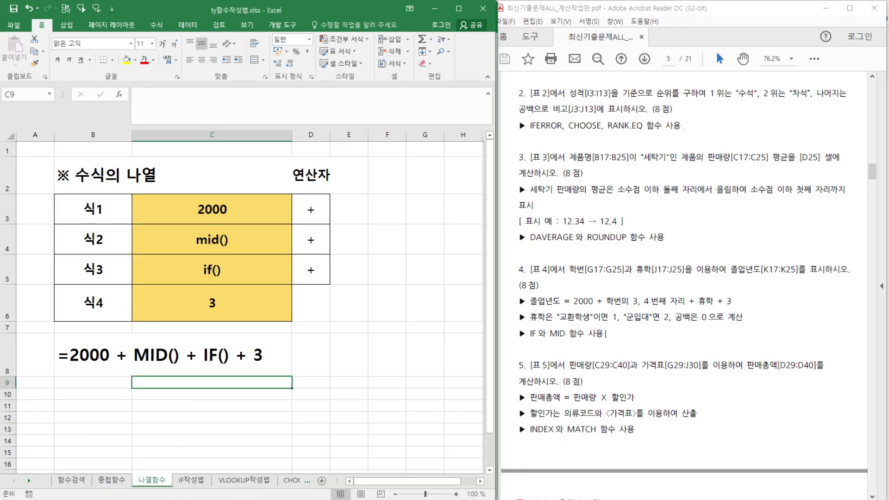
click(69, 481)
click(183, 177)
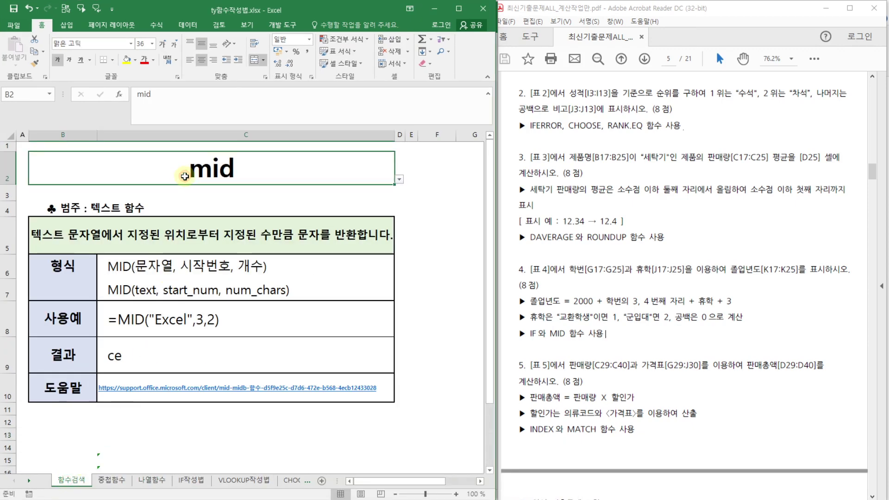
text(ㅑ)
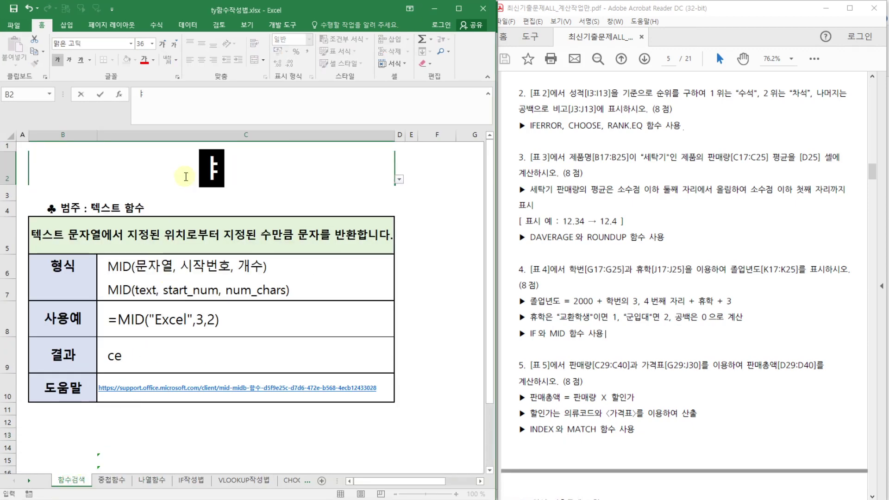
text(in)
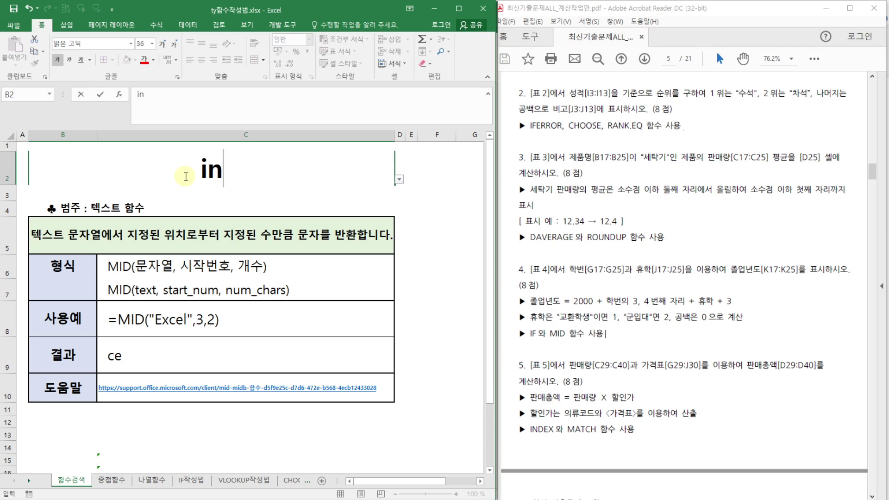
text(dex)
key(Return)
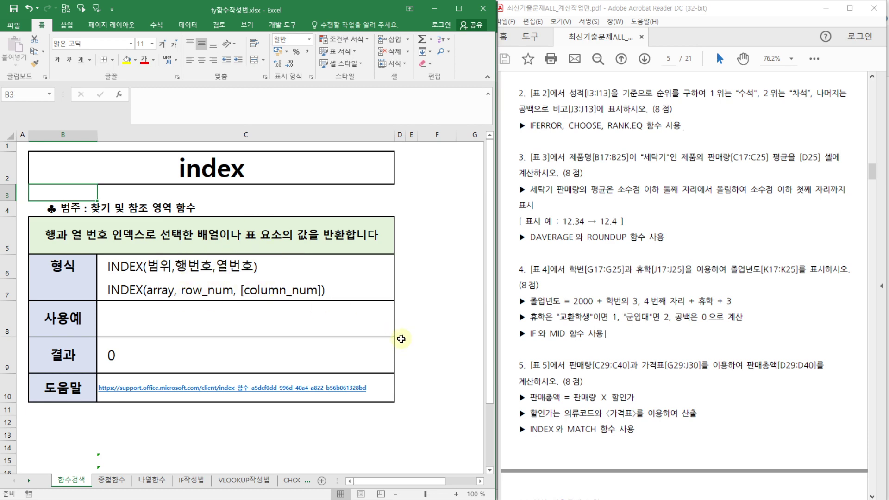
Look up the match function on the 함수검색 sheet to read its syntax and example
click(208, 171)
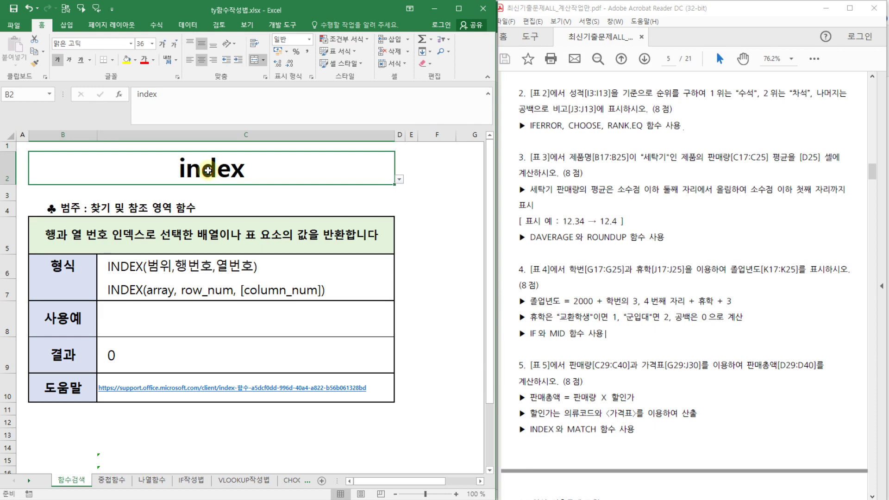
text(match)
key(Return)
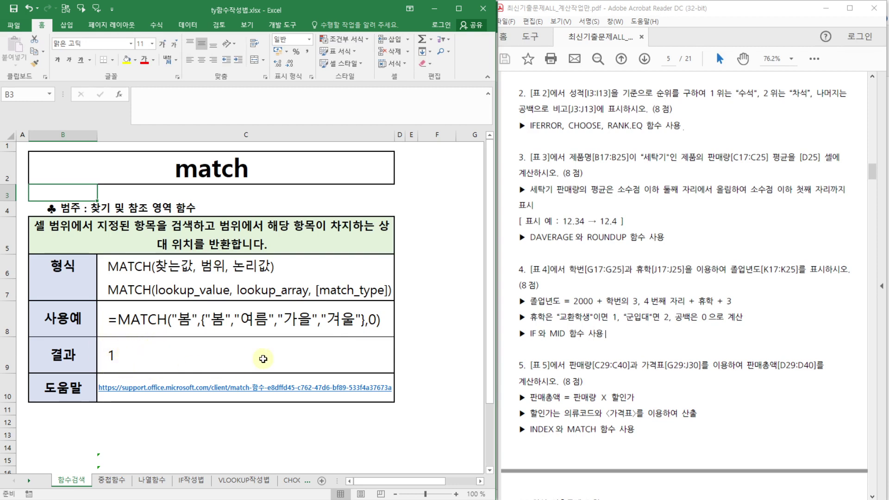
click(327, 183)
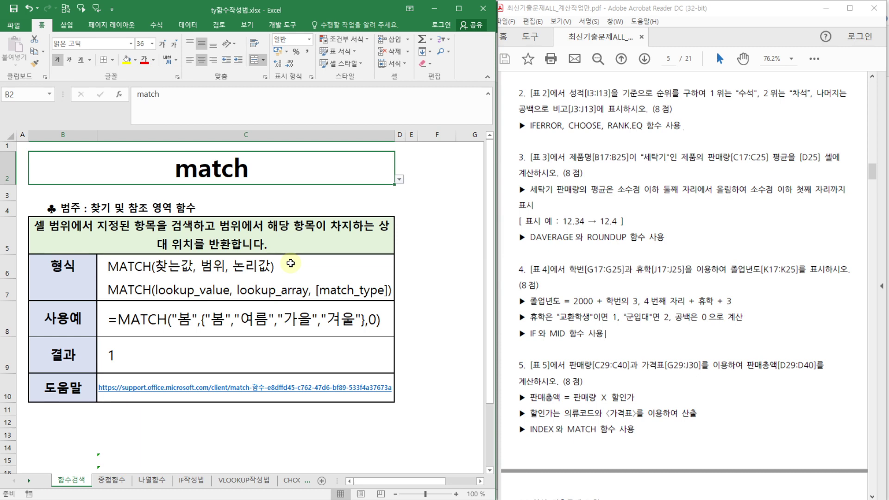
Clear the three function names in C2:C4 on the 중첩함수 sheet
click(111, 480)
click(252, 188)
drag(266, 209, 270, 281)
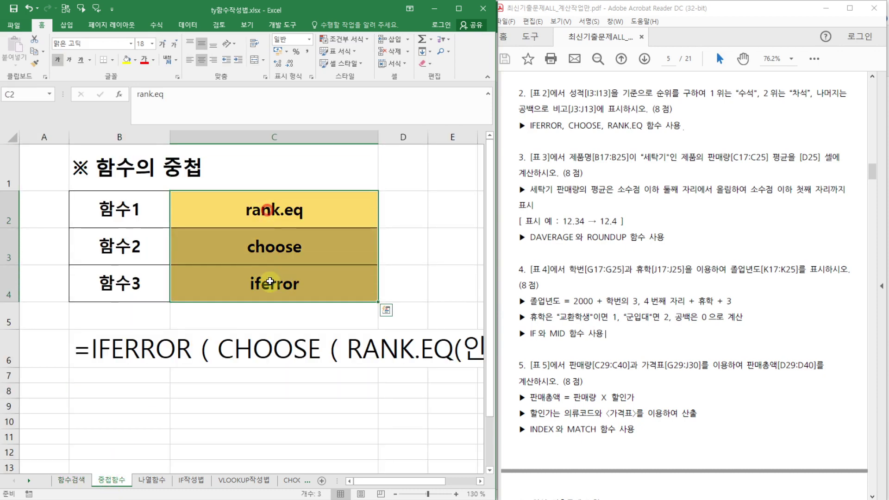
key(Delete)
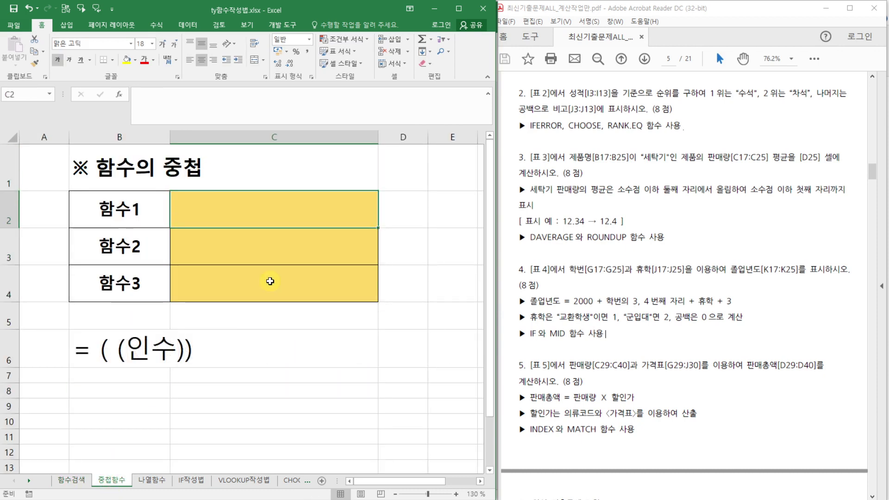
Enter match() as 함수1 and index as 함수2 in the nesting table
text(ma)
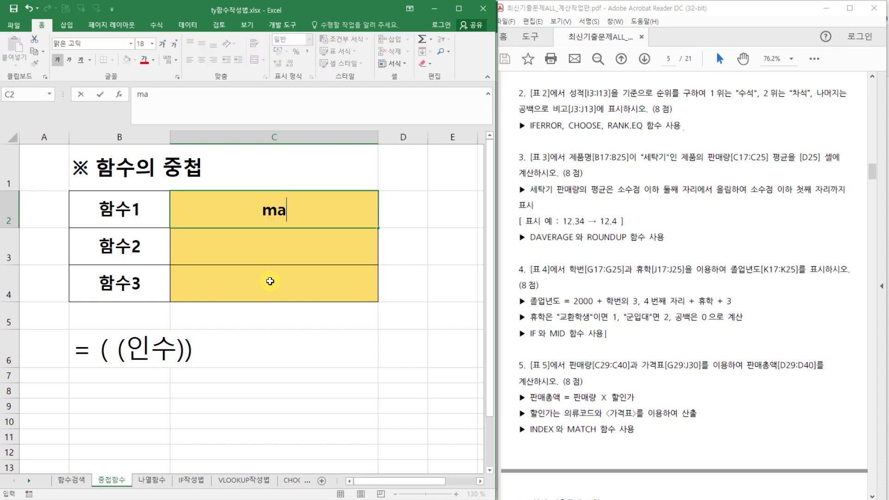
text(tch())
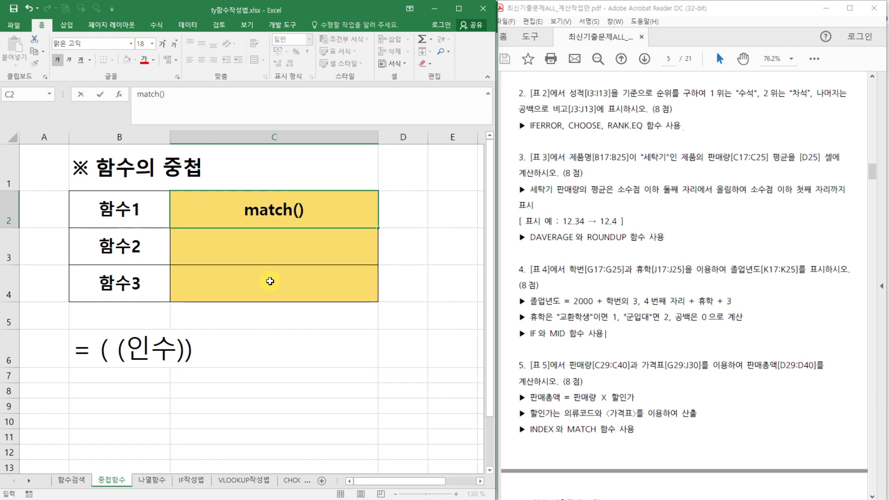
key(ctrl+Return)
key(Return)
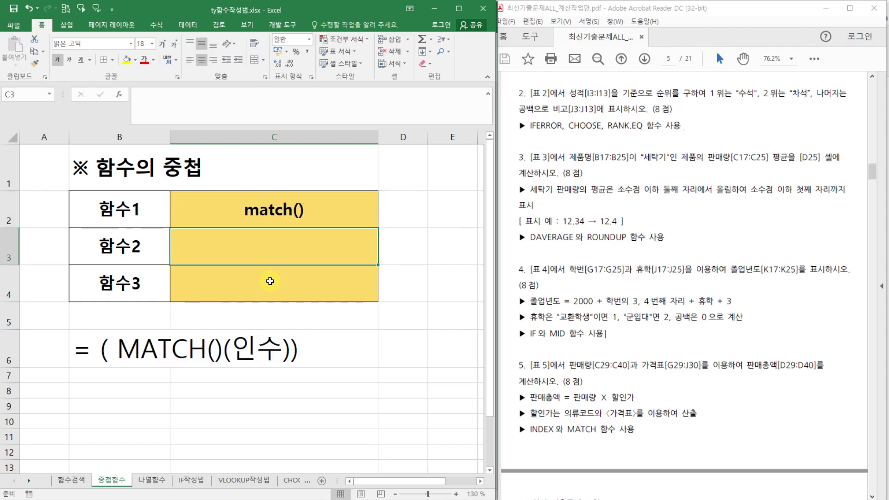
text(index)
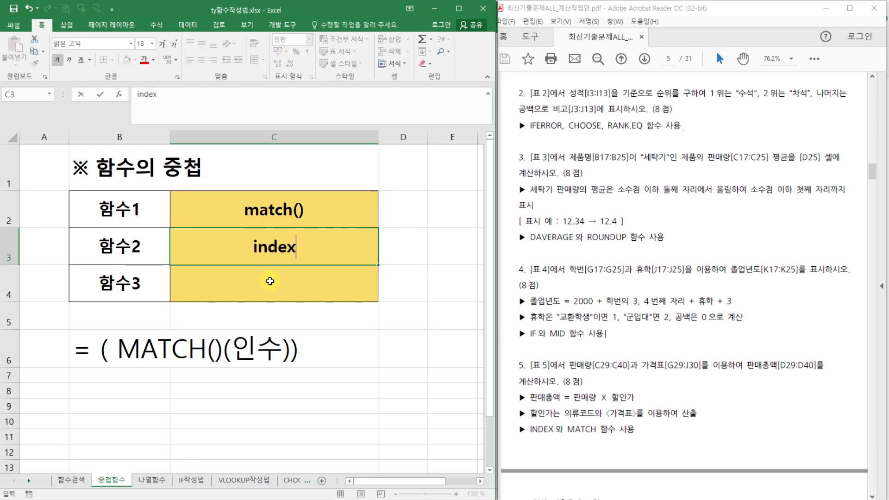
key(Return)
Remove the parentheses from the 함수1 entry so it reads match, and inspect the combined formula in B6
key(Up)
key(Up)
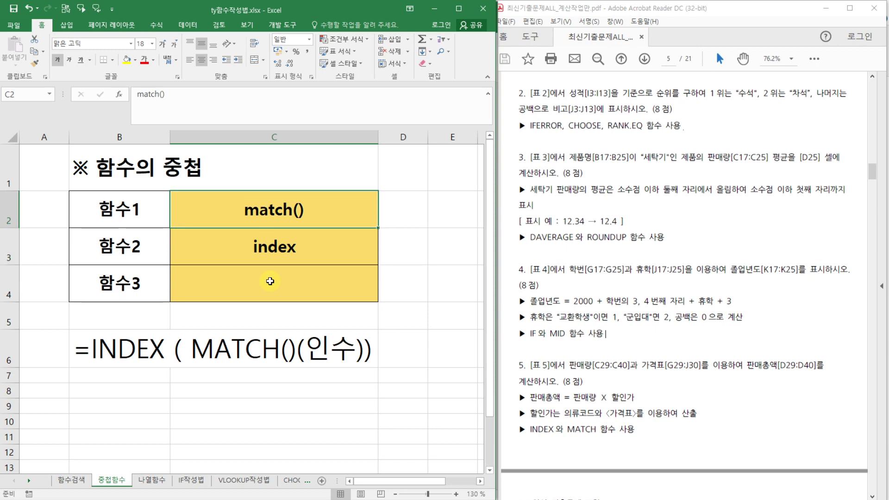
key(F2)
key(BackSpace)
key(BackSpace)
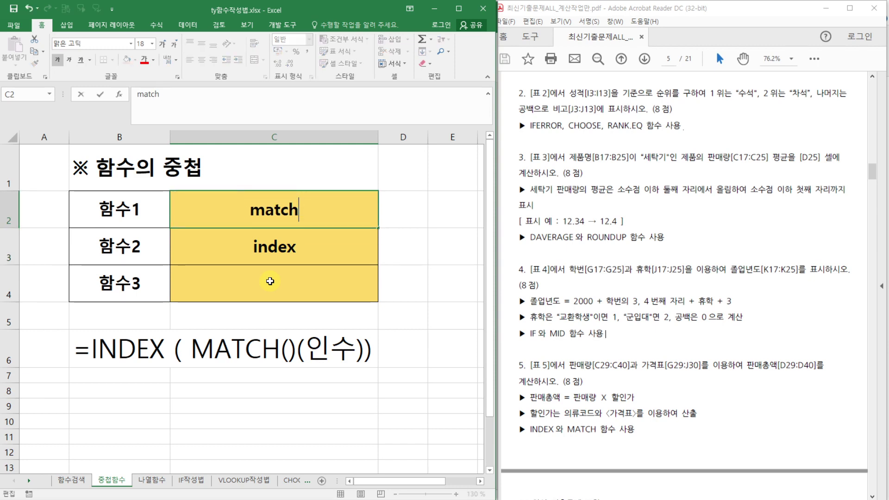
key(Return)
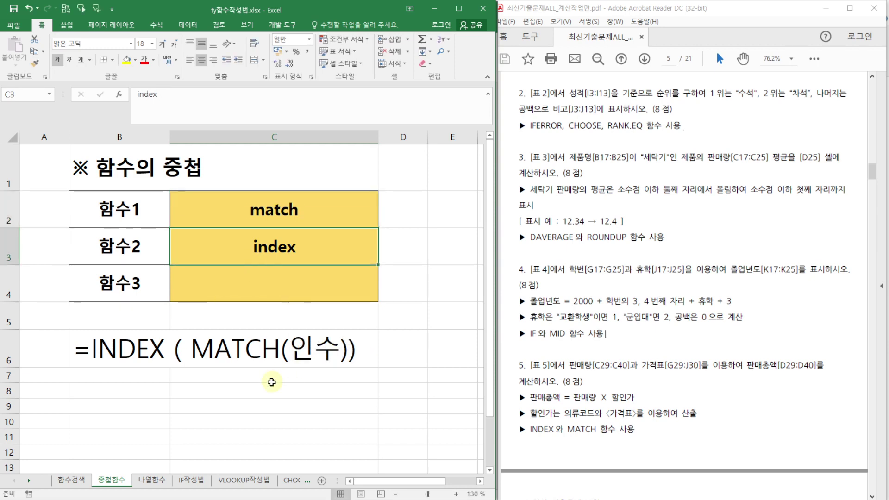
click(124, 349)
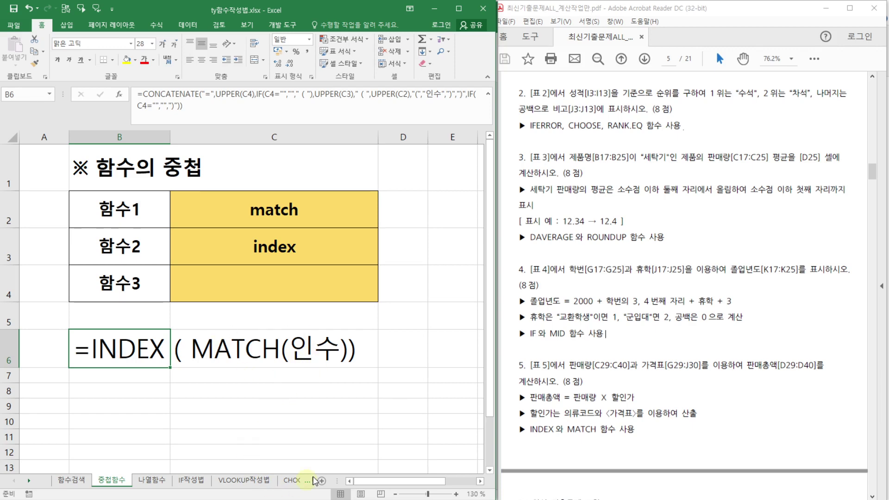
Switch back to the 최신기출문제4회.xlsm workbook and return to the area below the 가격표 on the 계산작업 sheet
click(428, 499)
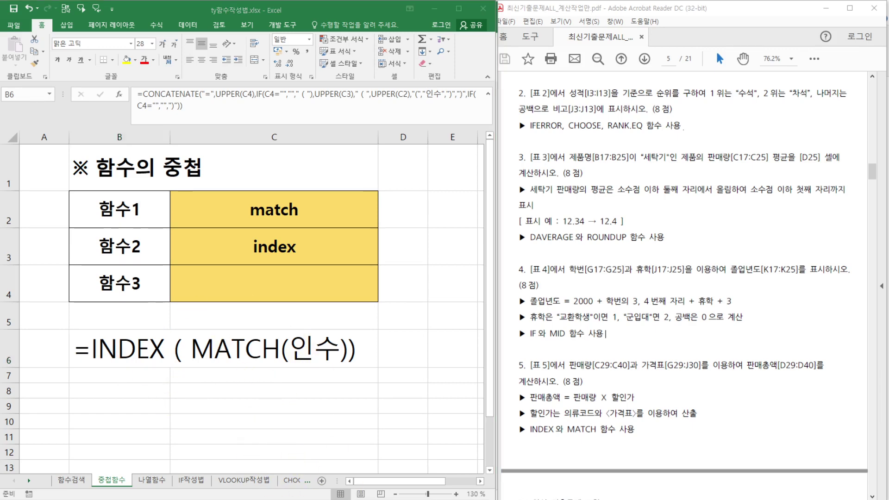
click(319, 484)
click(411, 299)
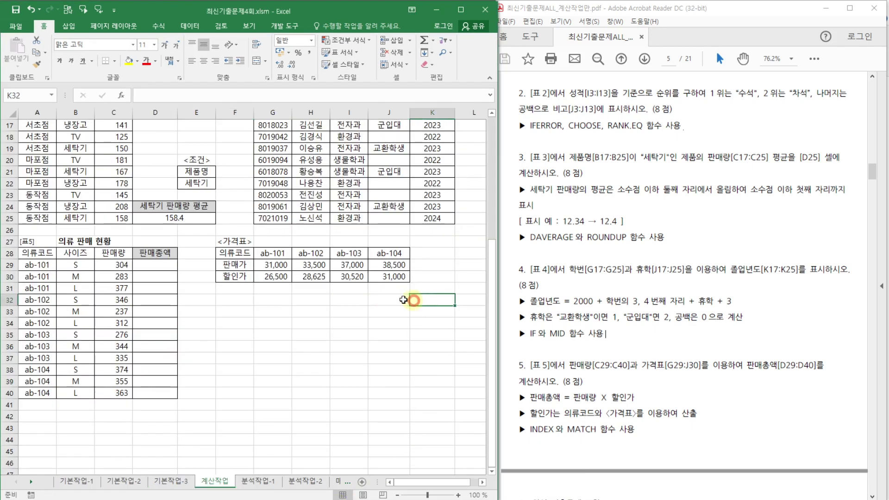
click(243, 319)
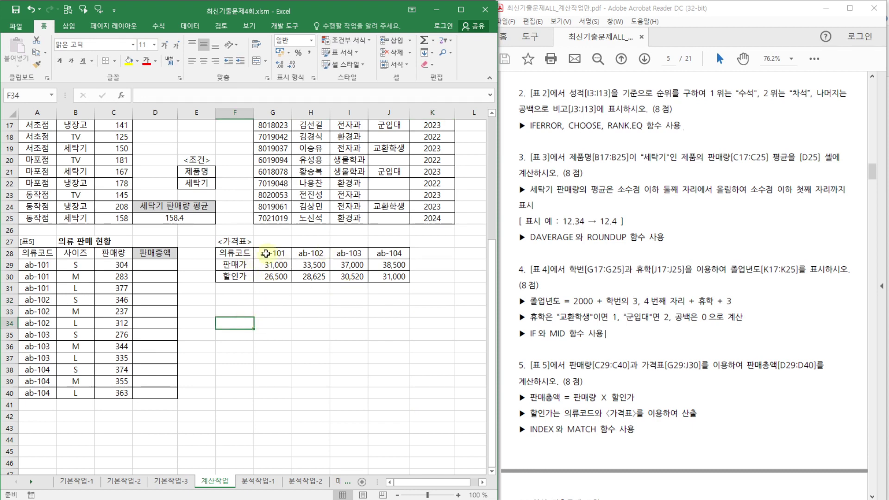
Examine the clothing codes in G28:J28 and the matching discount prices in G30:J30 of the price table
click(314, 275)
drag(272, 253, 394, 254)
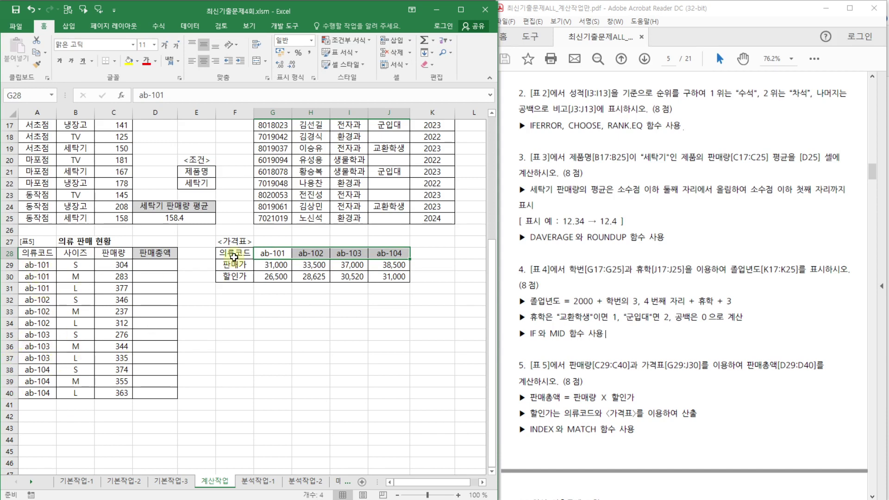
drag(264, 253, 375, 250)
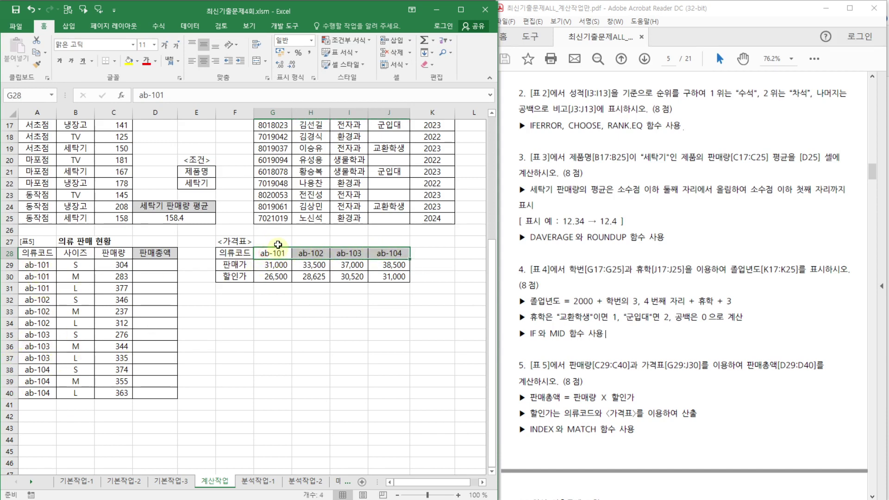
click(269, 276)
drag(269, 276, 391, 277)
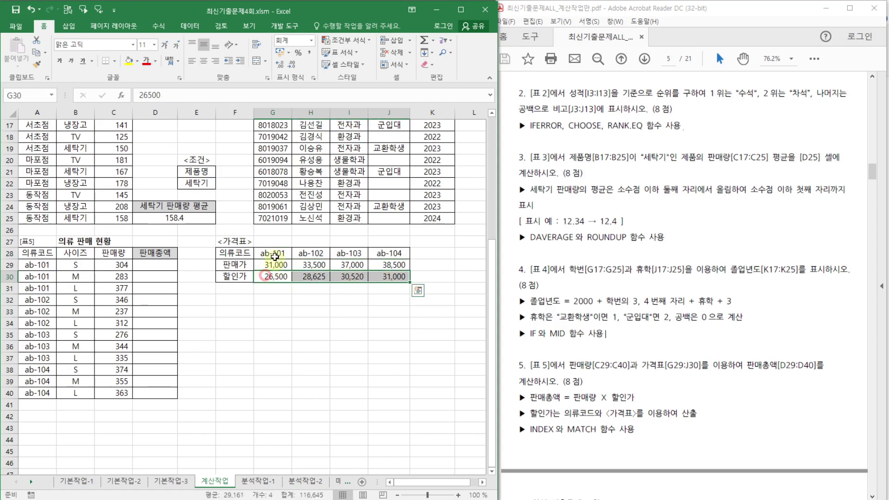
click(312, 253)
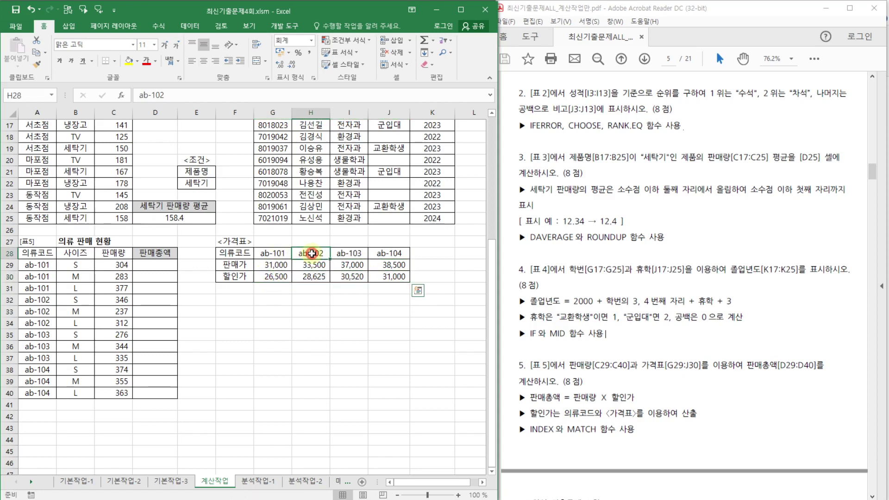
drag(268, 277, 393, 276)
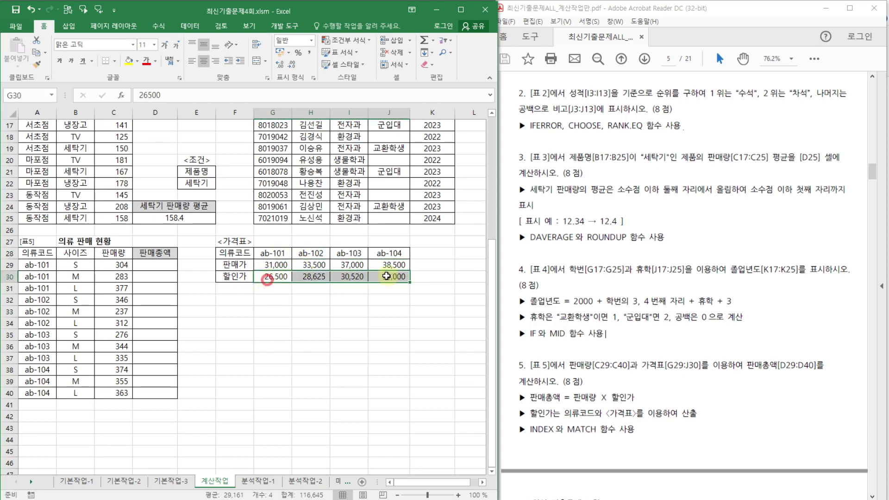
click(346, 278)
click(390, 279)
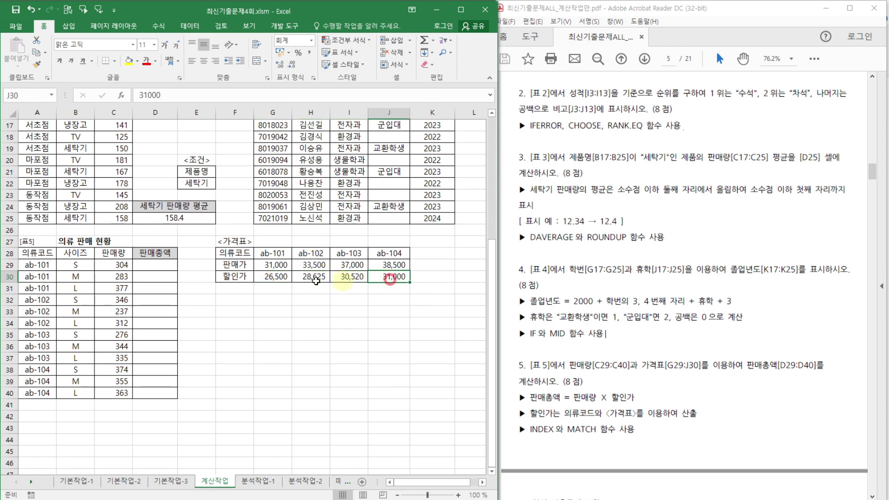
click(287, 282)
Start a MATCH function in D29 with its arguments dialog open and A29 as the lookup value
click(149, 268)
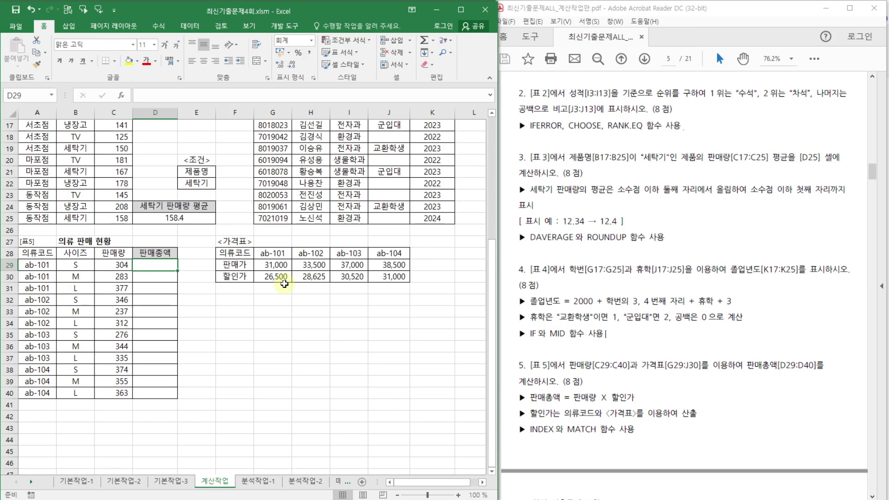
text(=)
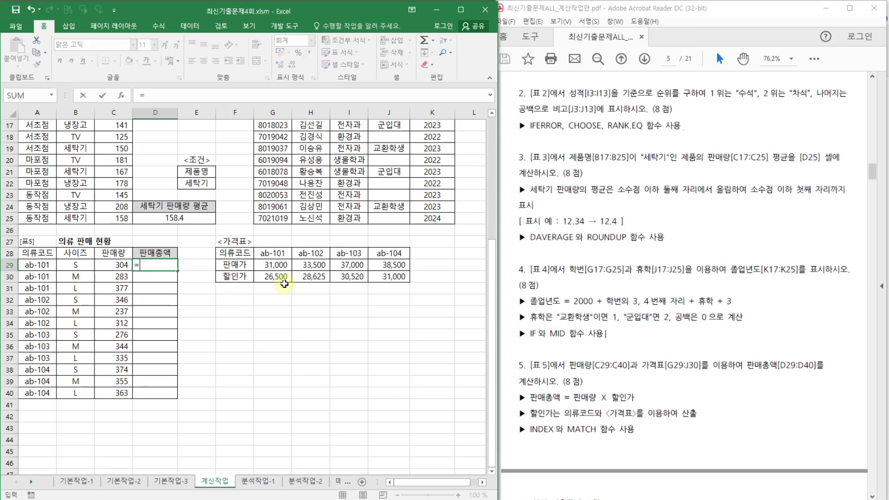
text(mat)
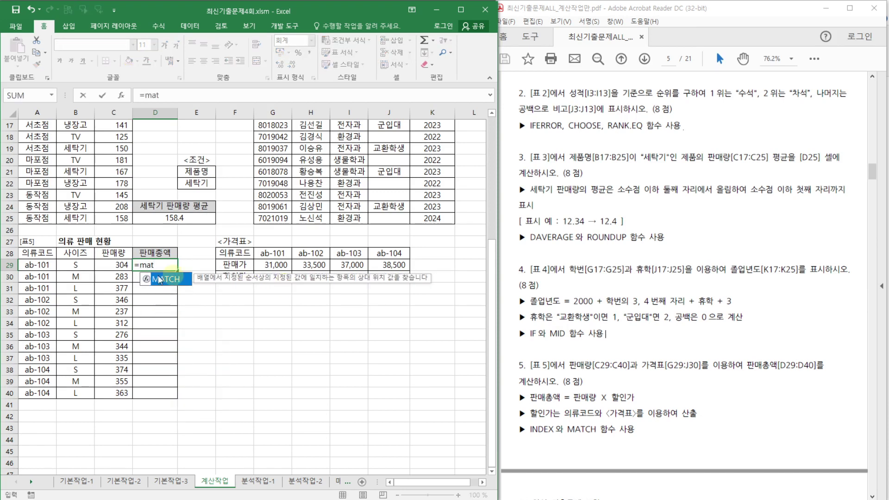
double_click(181, 284)
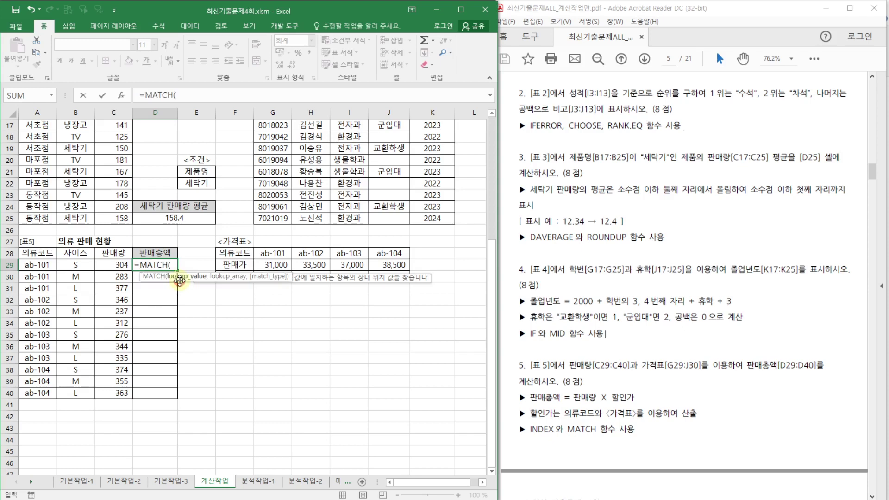
click(120, 96)
drag(563, 125, 260, 309)
click(41, 264)
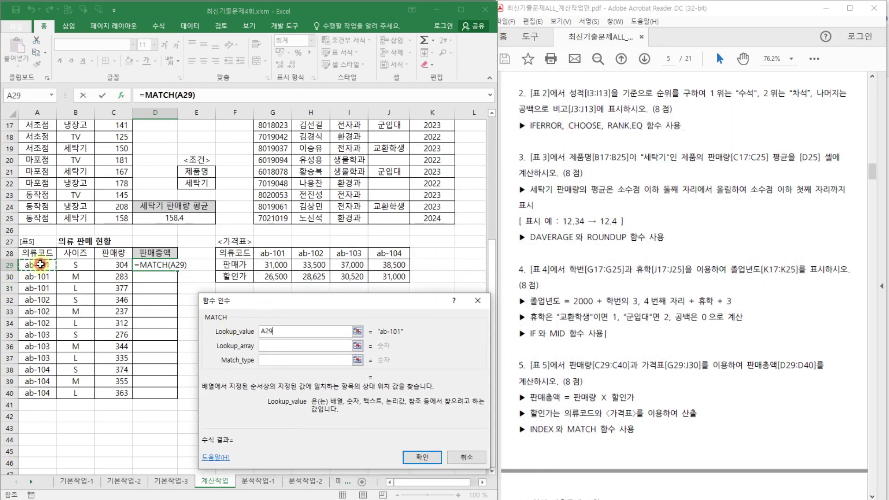
Set the MATCH lookup array to the absolute range $G$28:$J$28 and the match type to 0, and confirm the formula
click(275, 345)
drag(273, 252, 391, 253)
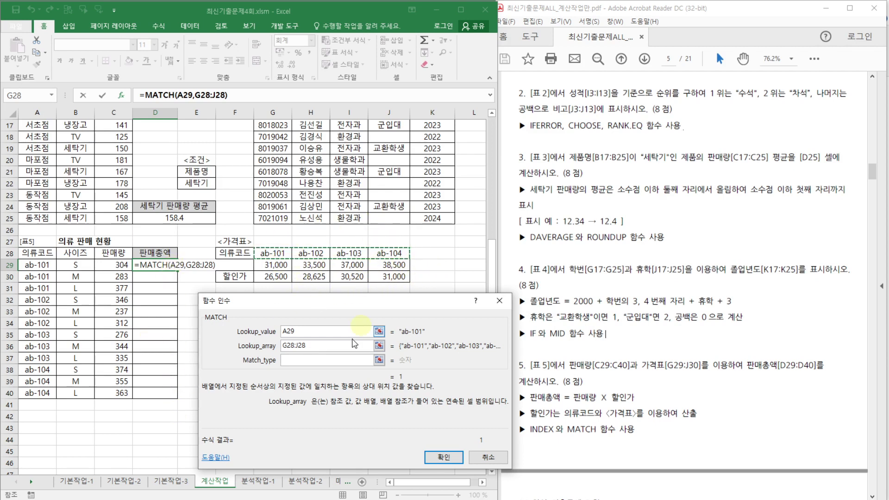
key(F4)
key(Tab)
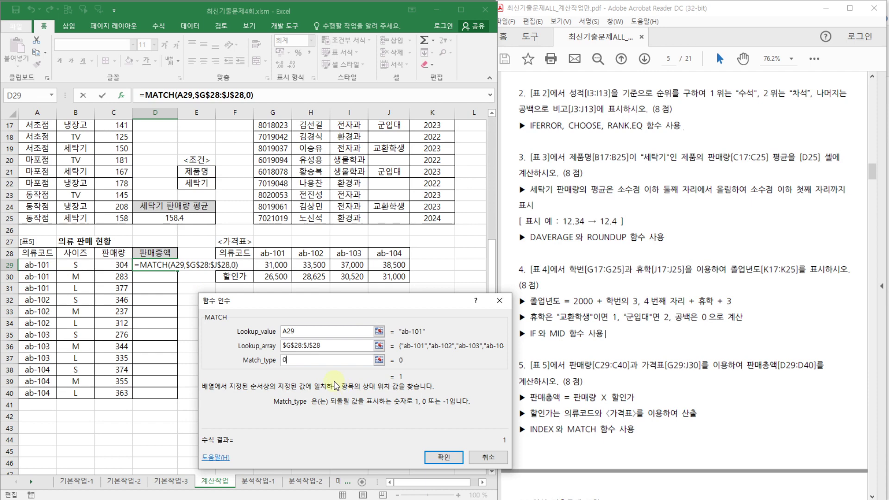
text(0)
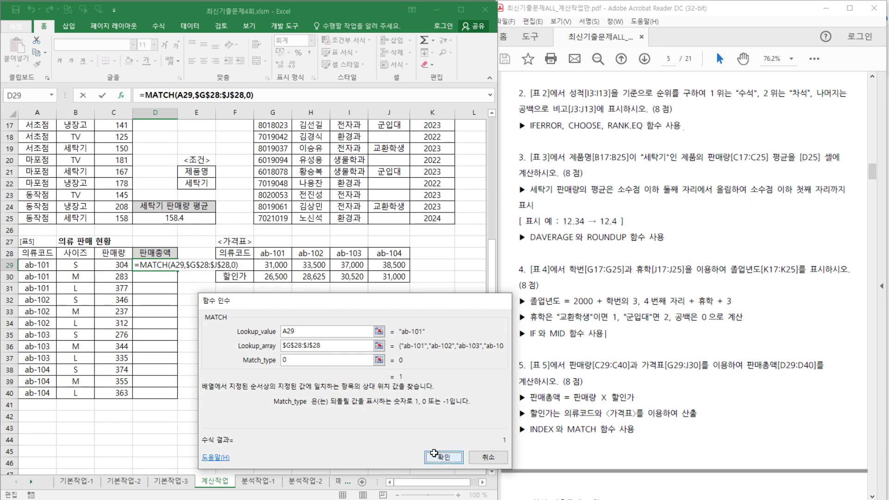
click(444, 457)
Fill the MATCH formula from D29 down to D40 as a check and clear the copies in D30:D40
drag(178, 271, 194, 393)
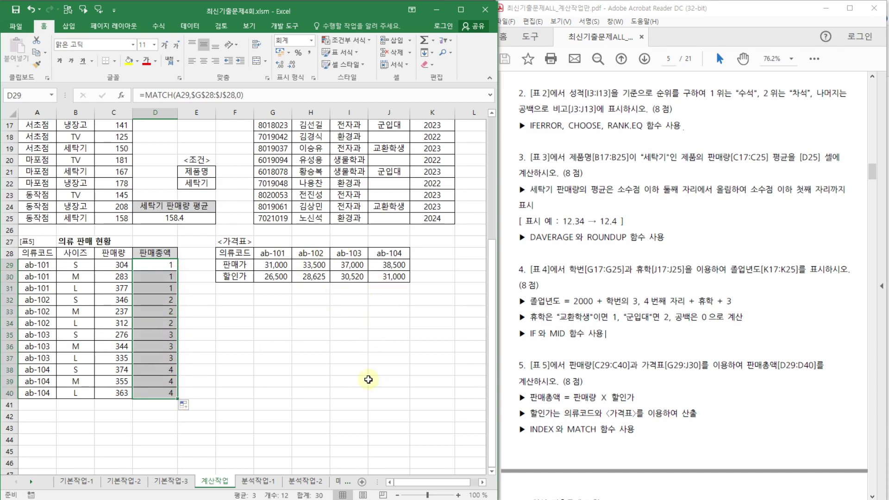
click(253, 345)
drag(148, 274, 163, 386)
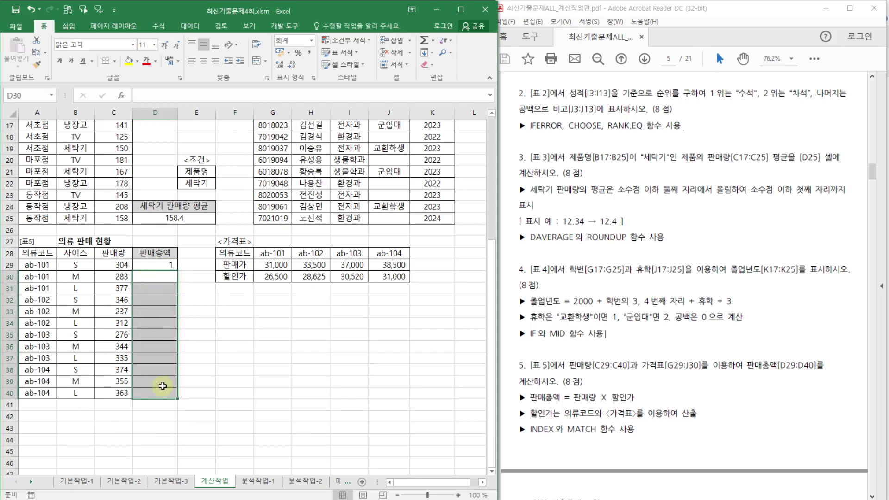
Compare the MATCH position in D29 with the discount prices in G30:J30
click(168, 266)
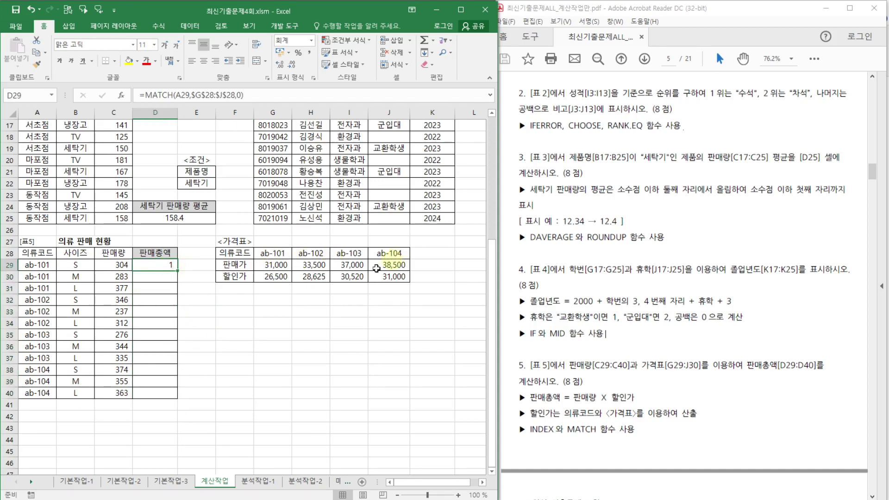
drag(273, 277, 394, 277)
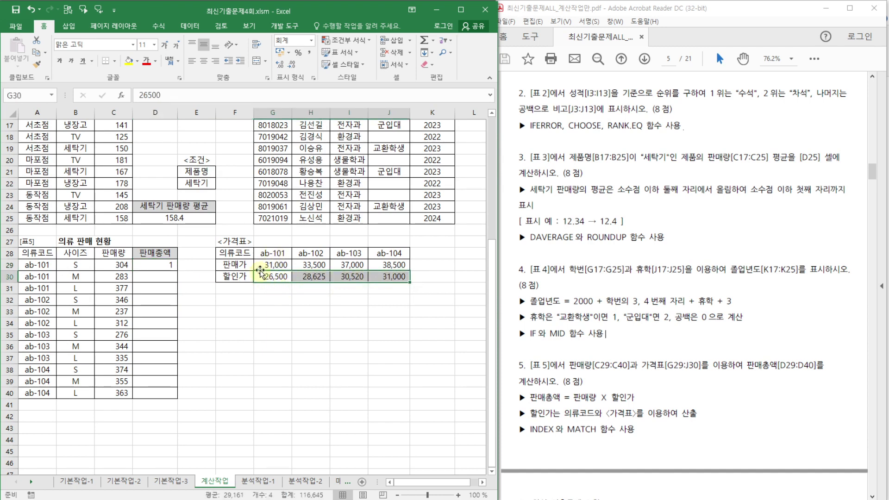
click(312, 330)
click(156, 265)
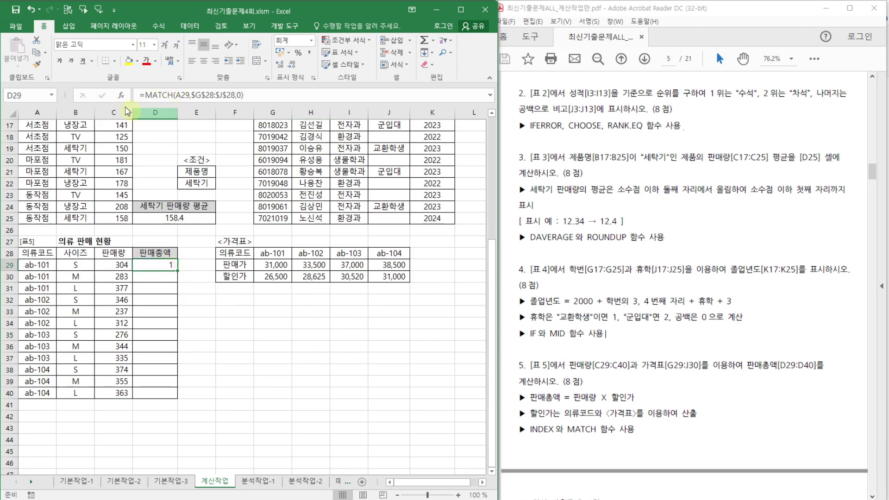
click(145, 96)
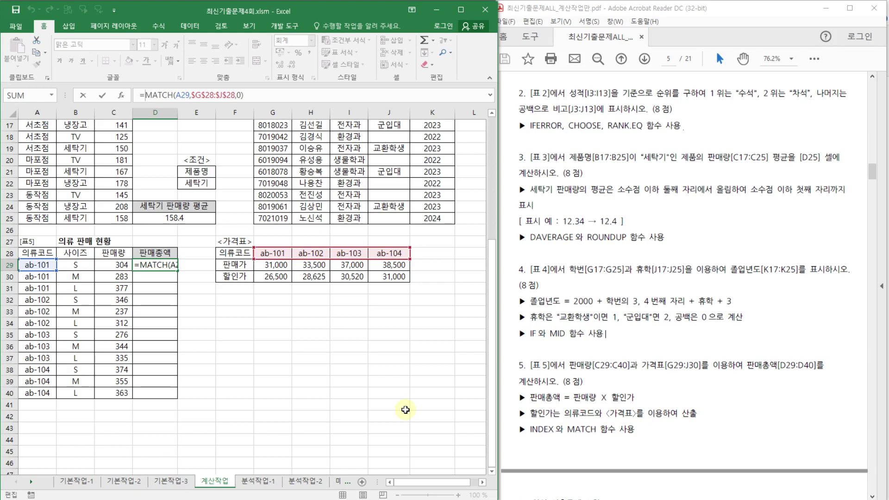
text(ind)
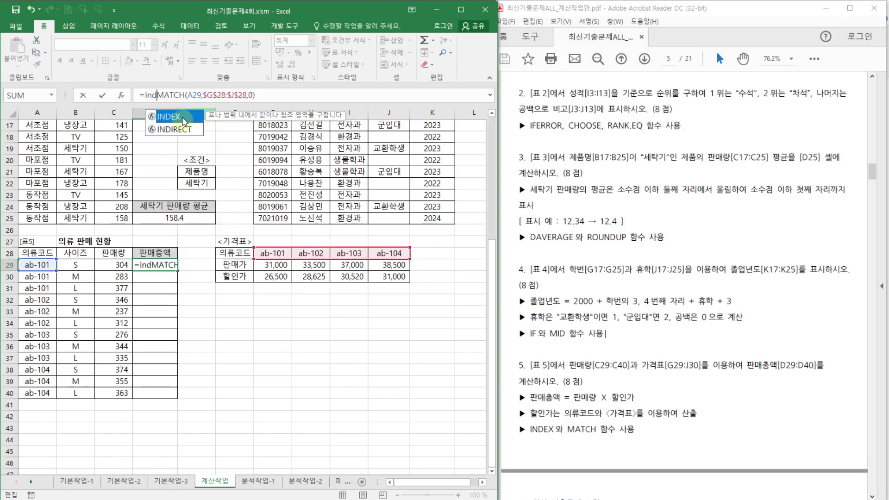
key(Tab)
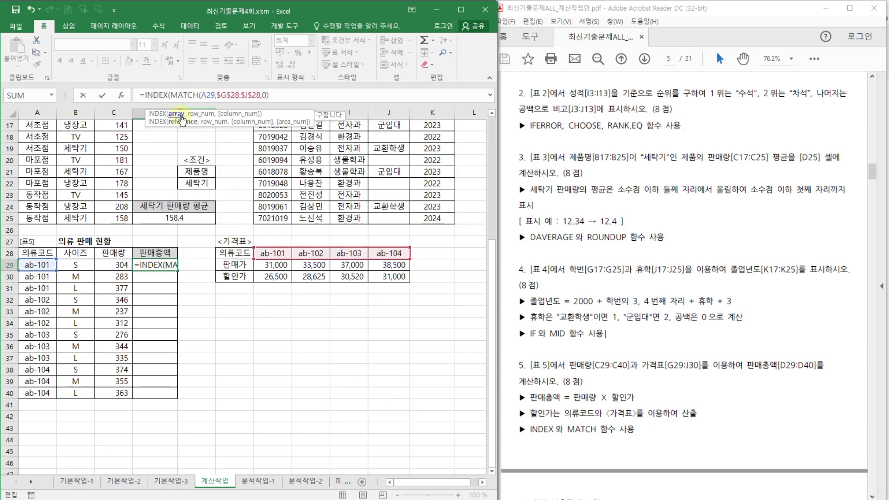
click(120, 97)
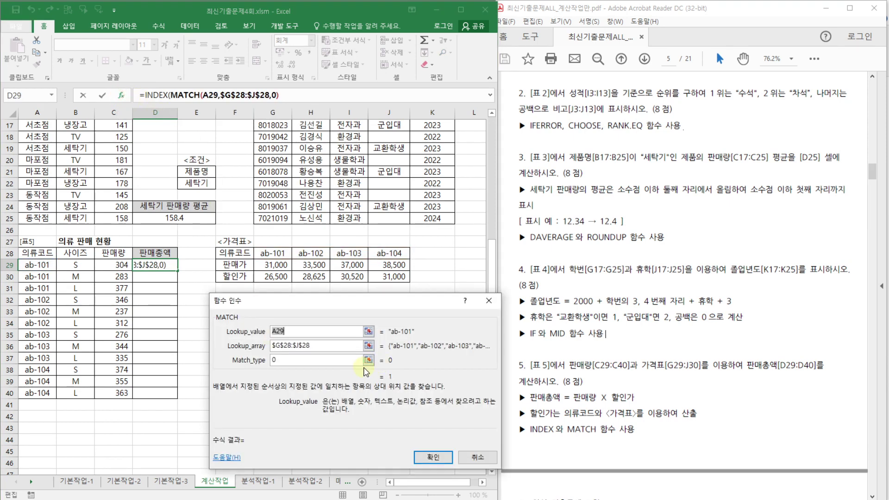
click(153, 95)
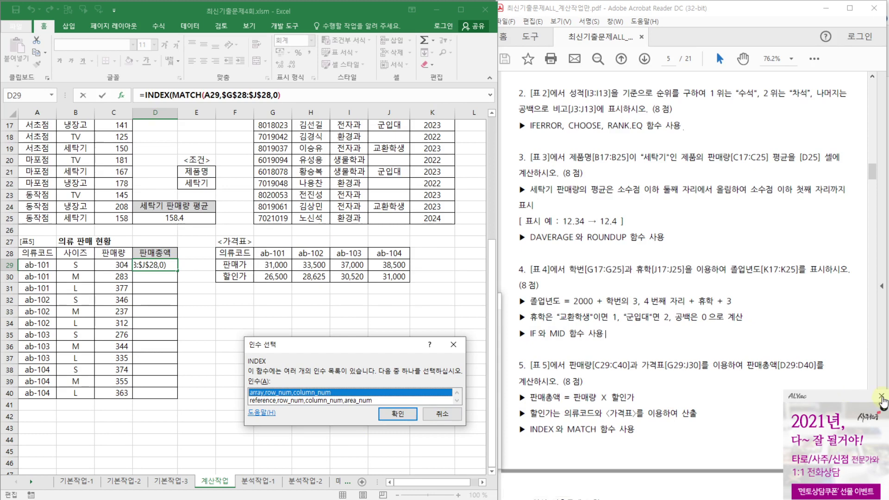
click(397, 414)
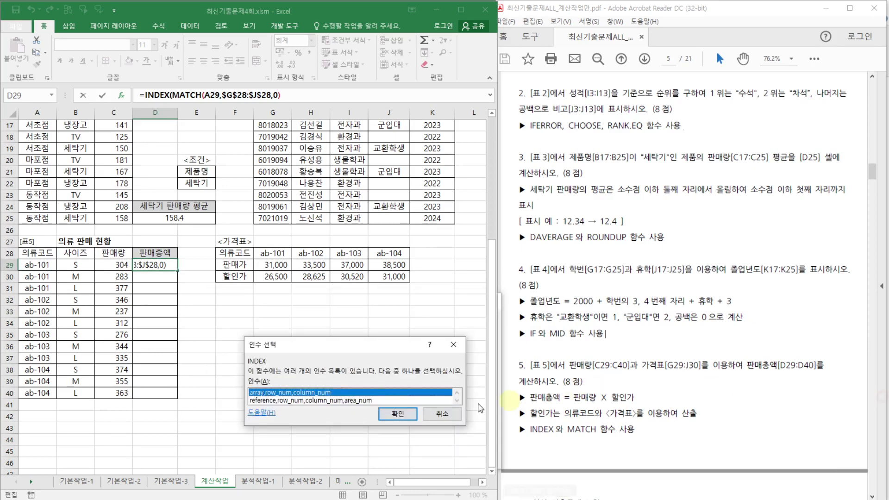
click(444, 413)
click(412, 411)
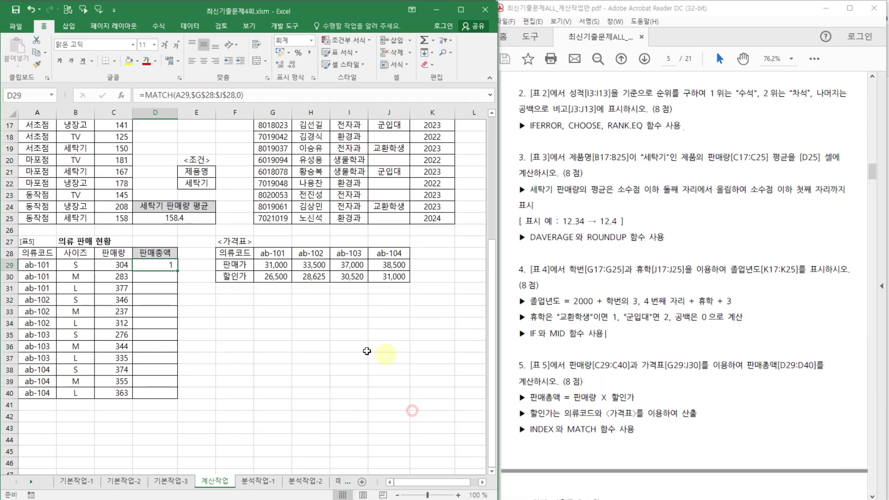
click(144, 97)
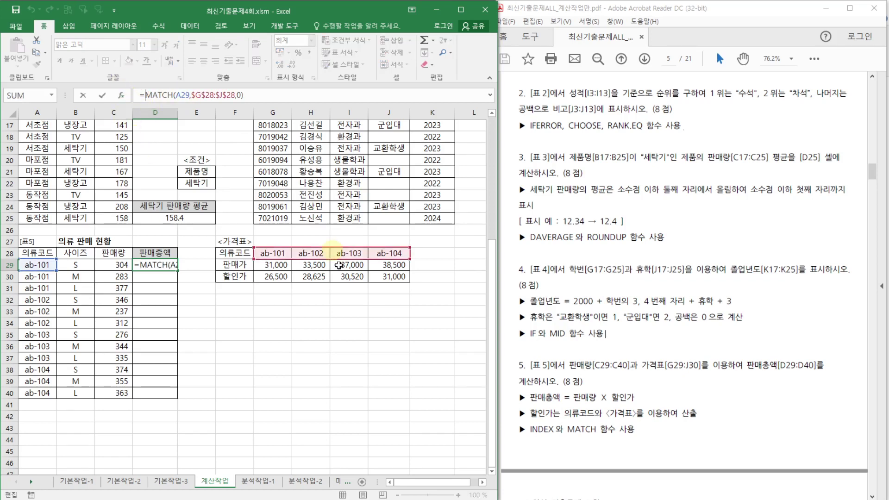
key(Escape)
click(349, 392)
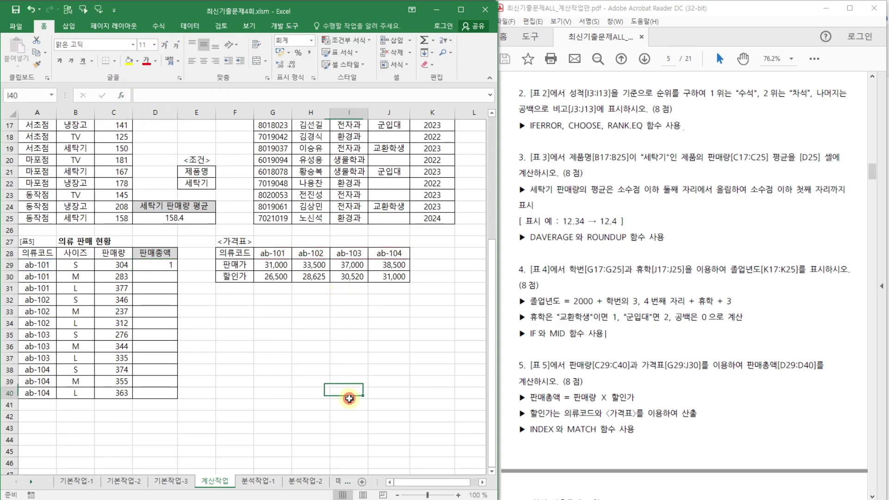
click(247, 300)
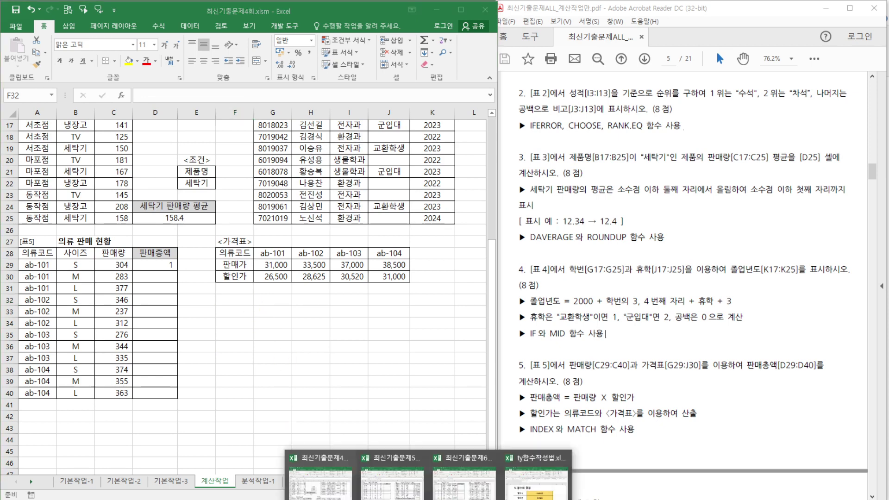
Switch to the ty함수작성법.xlsx workbook and look up the index function on the 함수검색 sheet
click(537, 477)
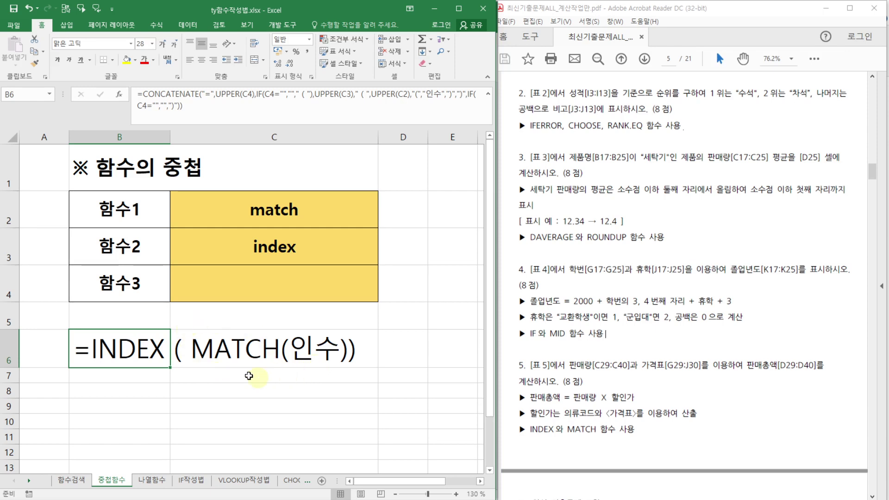
click(72, 480)
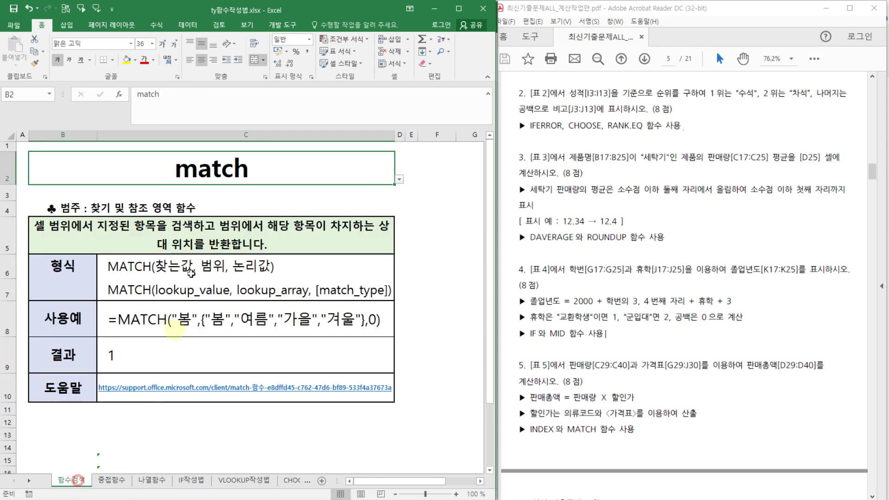
click(225, 171)
text(index)
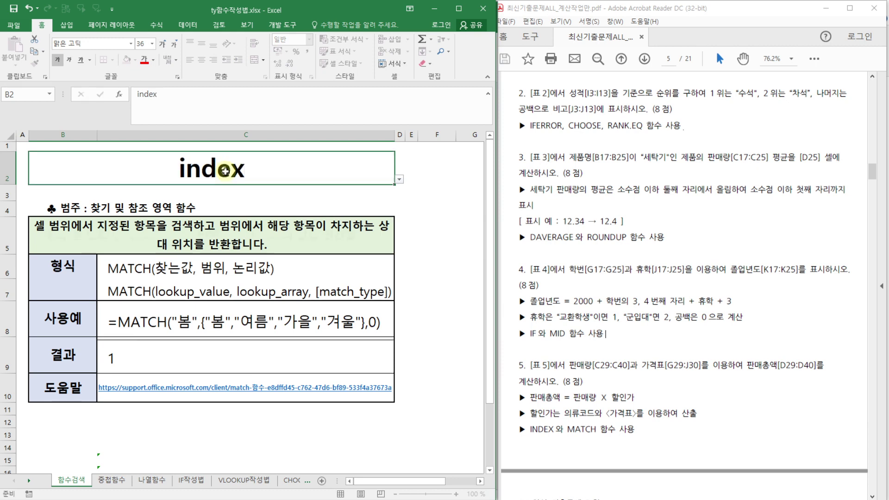
key(Return)
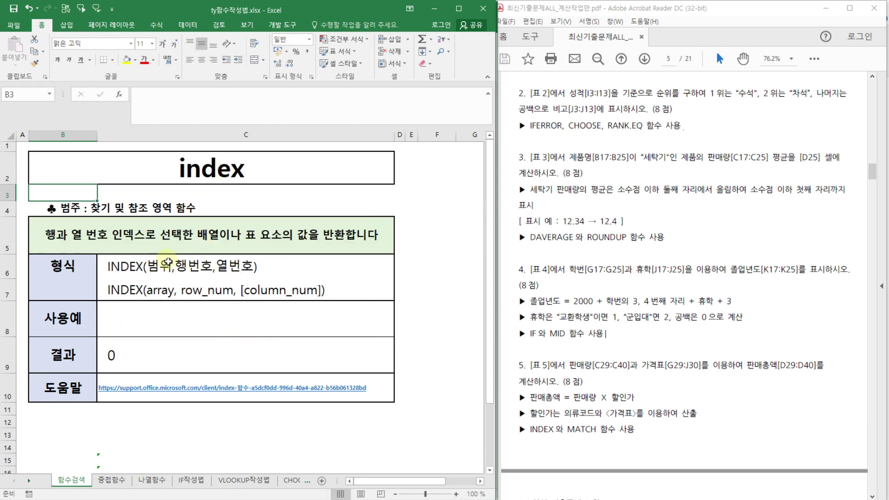
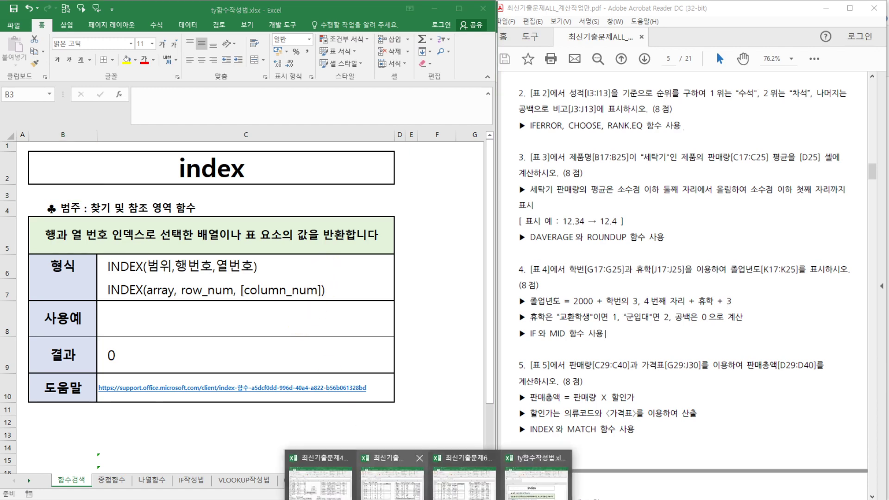
Switch to the 최신기출문제4회.xlsm workbook and copy the MATCH expression out of the D29 formula, leaving only the equals sign
click(320, 474)
click(173, 265)
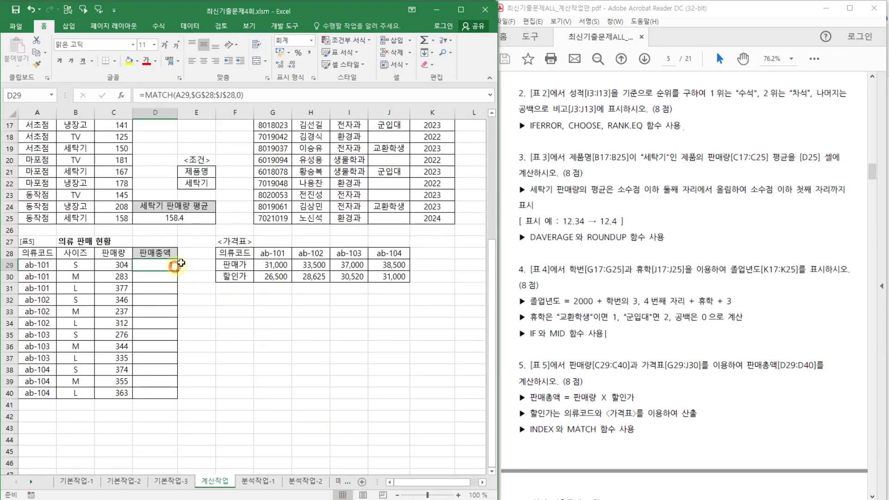
click(143, 94)
drag(144, 94, 336, 102)
key(ctrl+c)
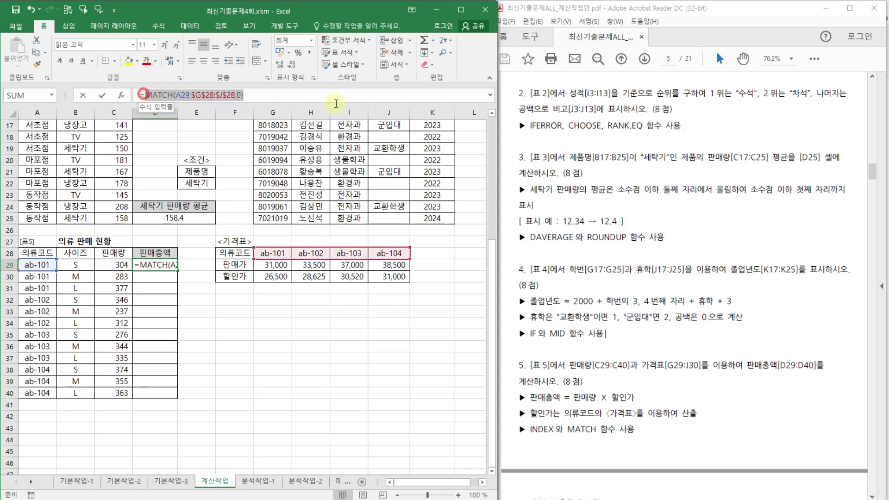
key(BackSpace)
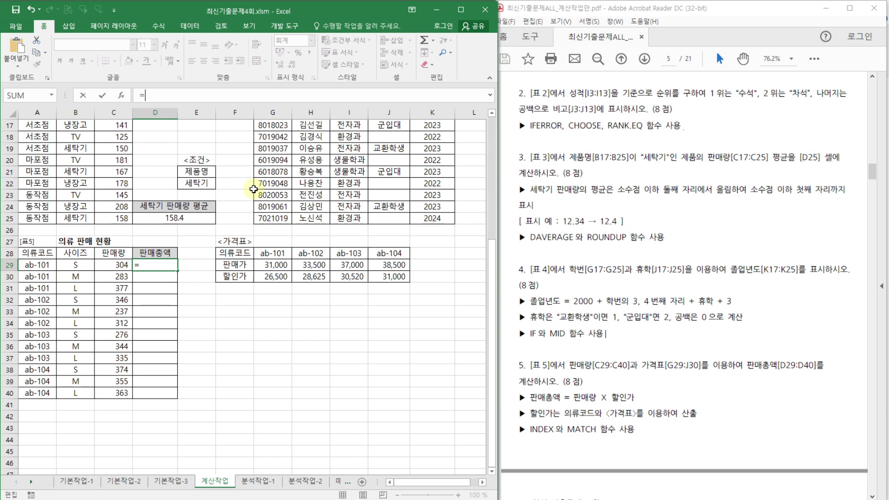
Insert an INDEX function with the array,row_num,column_num arguments in D29 and set its array to the absolute range $G$30:$J$30
text(ind)
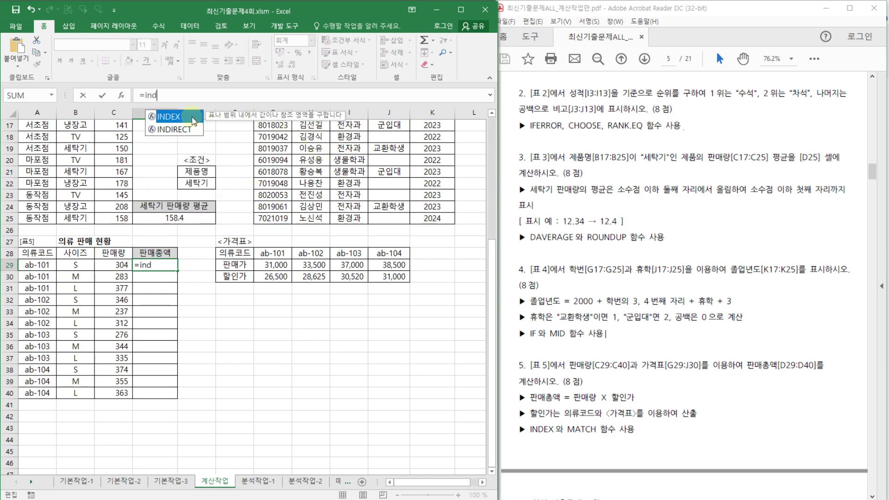
double_click(193, 119)
click(127, 96)
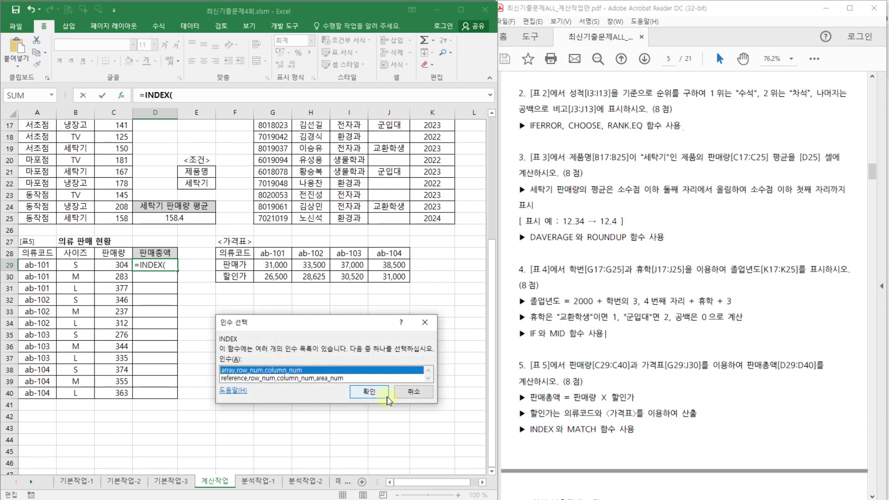
click(370, 392)
drag(311, 283, 311, 322)
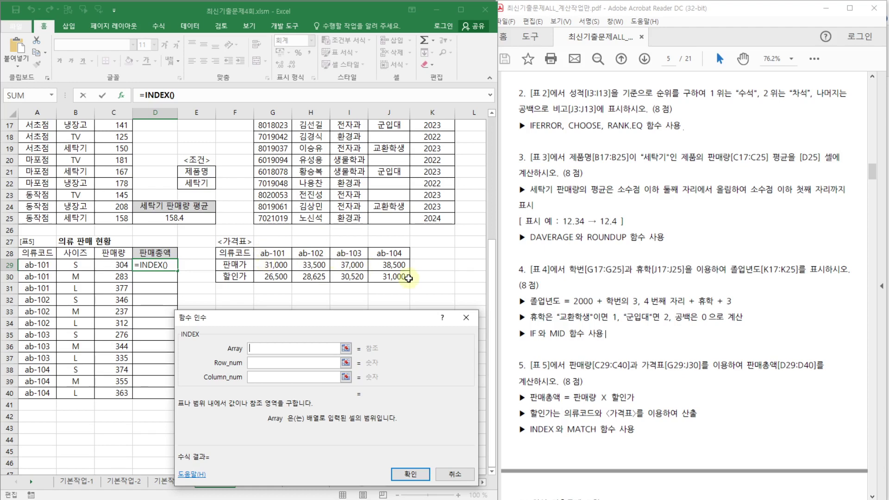
drag(274, 278, 384, 278)
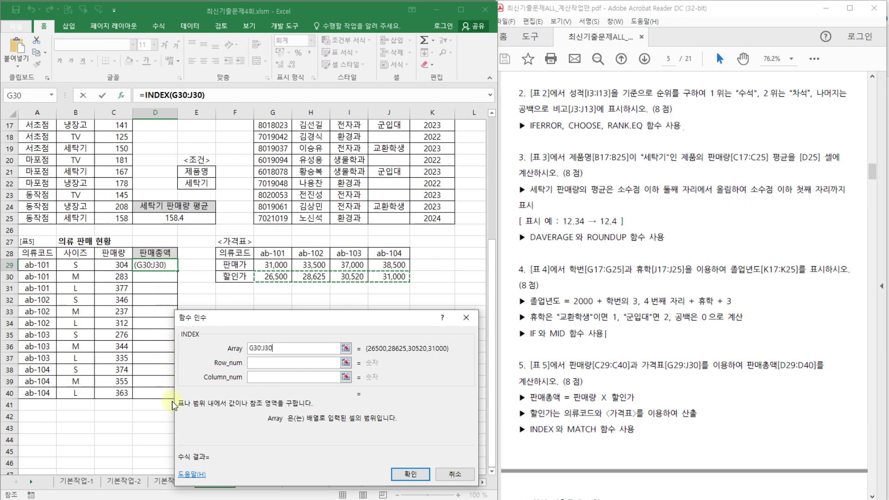
key(F4)
Leave the INDEX row number empty, paste MATCH(A29,$G$28:$J$28,0) as its column number and confirm the formula
click(268, 363)
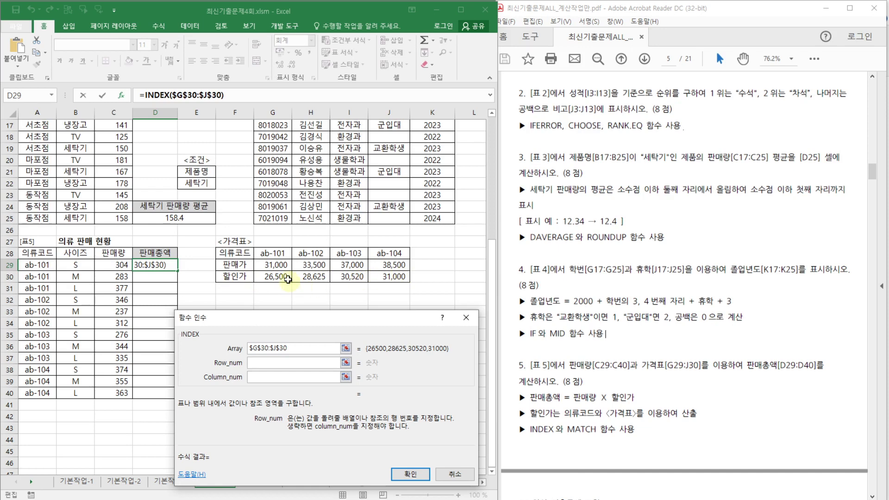
click(277, 377)
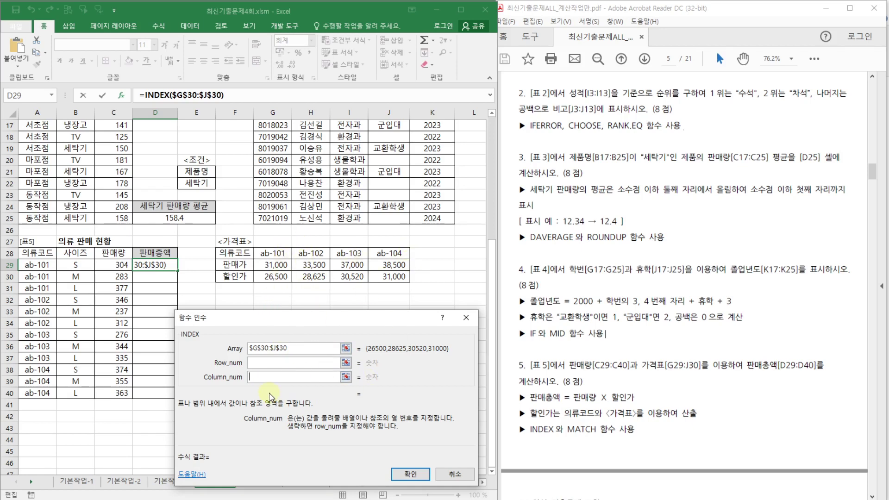
key(ctrl+v)
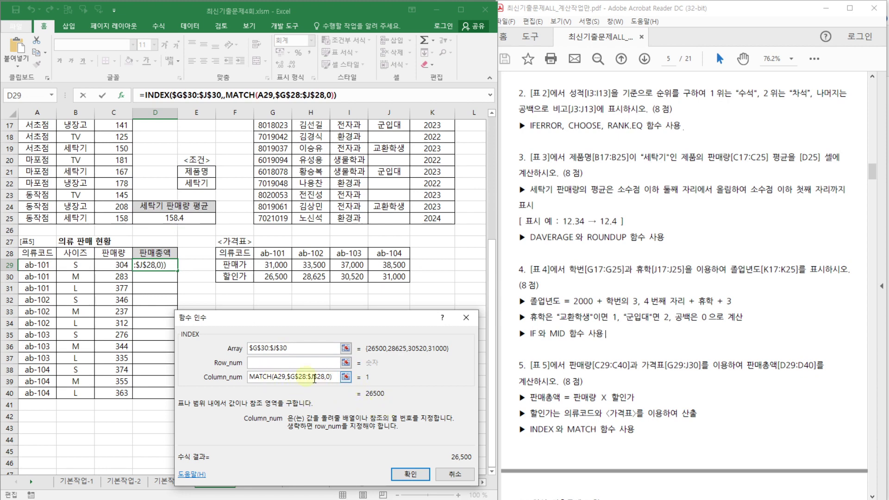
drag(323, 320, 324, 300)
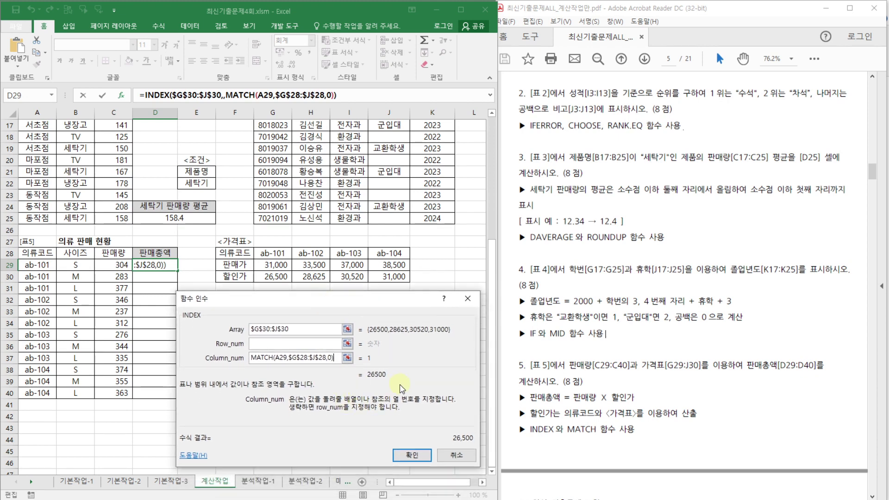
click(411, 454)
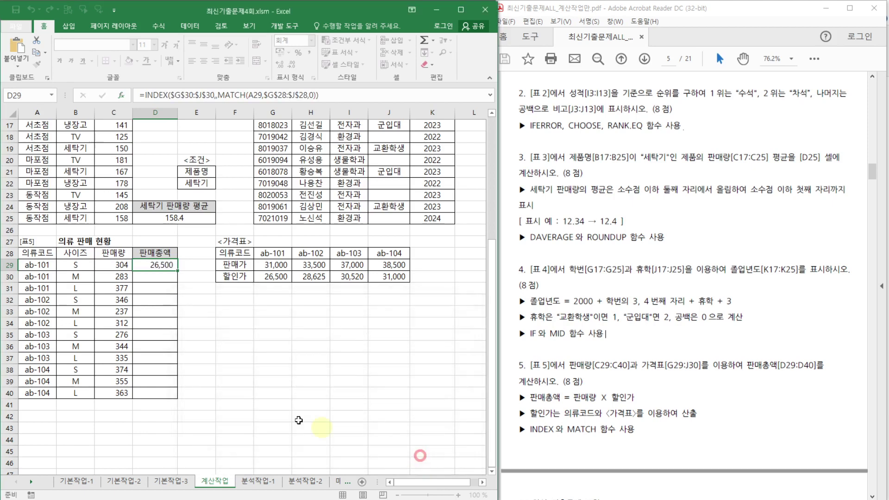
Fill the INDEX formula from D29 down to D40 as a check and clear the copies in D30:D40
drag(178, 273, 172, 394)
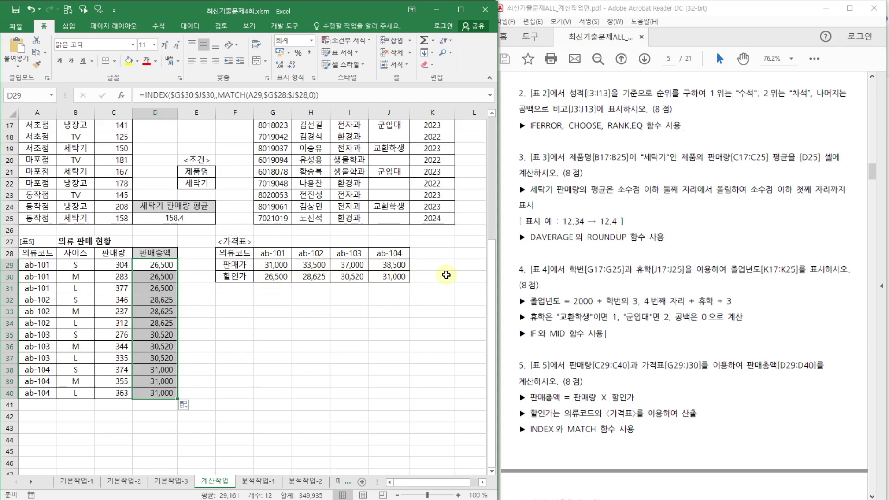
click(161, 320)
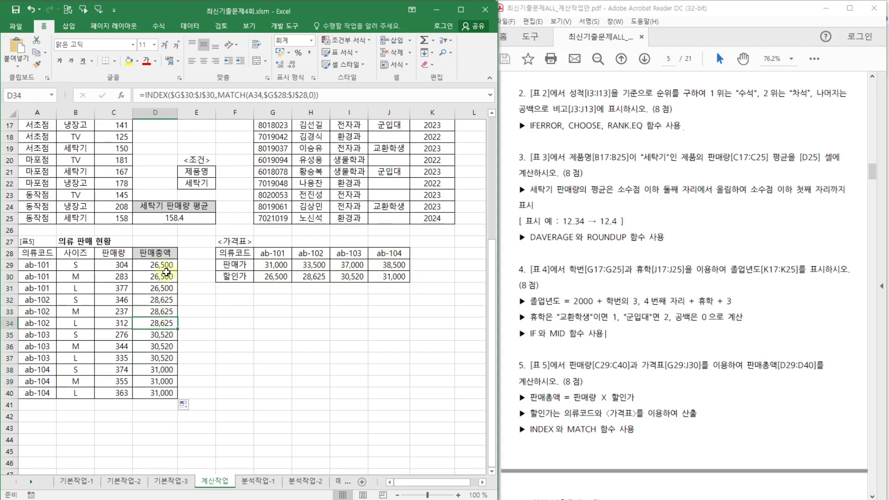
click(167, 273)
drag(166, 273, 162, 388)
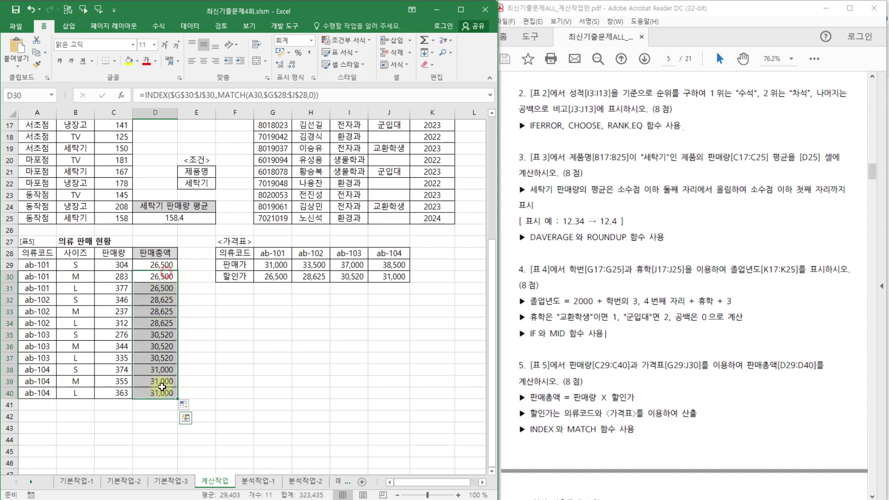
key(Delete)
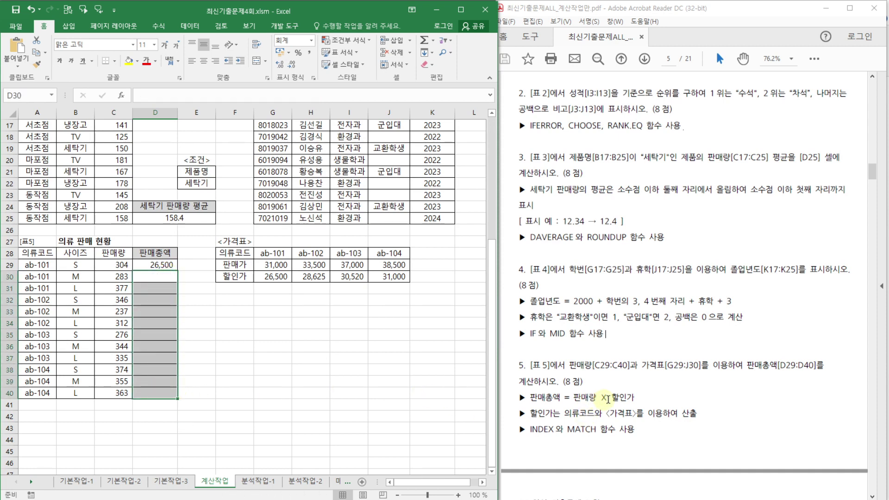
Multiply the INDEX result in D29 by the quantity, placing C29* in front of the INDEX function
click(153, 263)
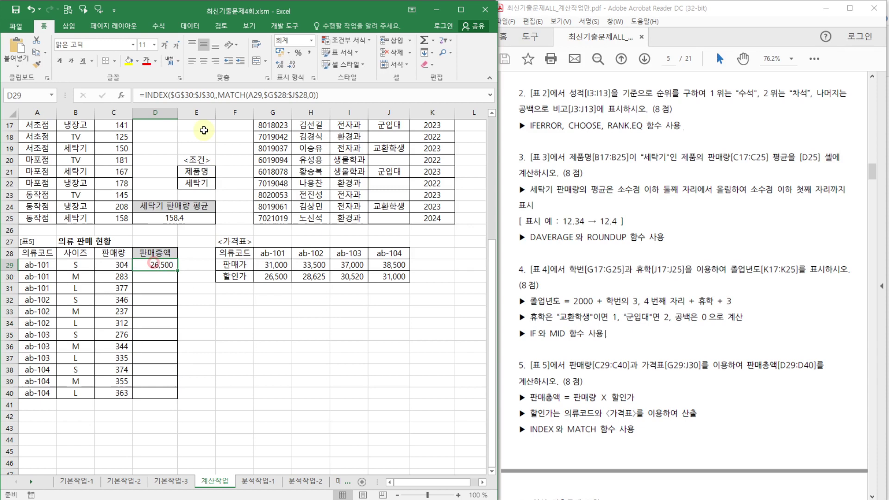
click(145, 95)
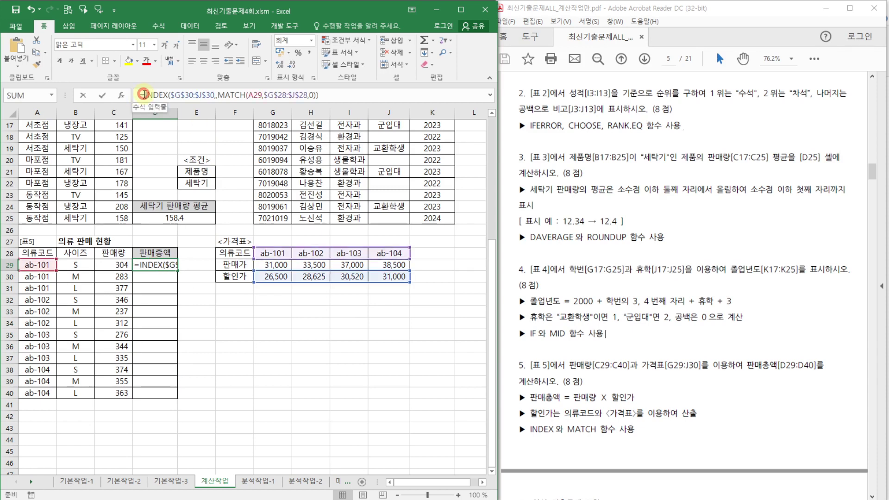
click(119, 265)
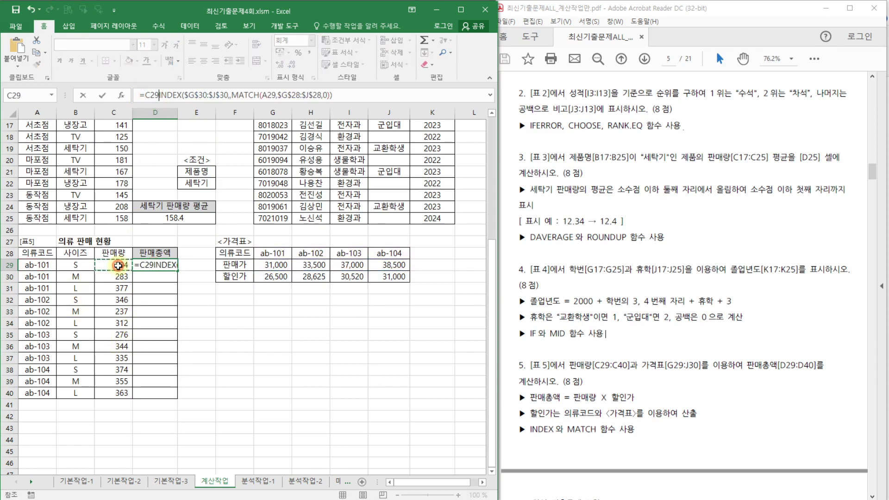
text(*)
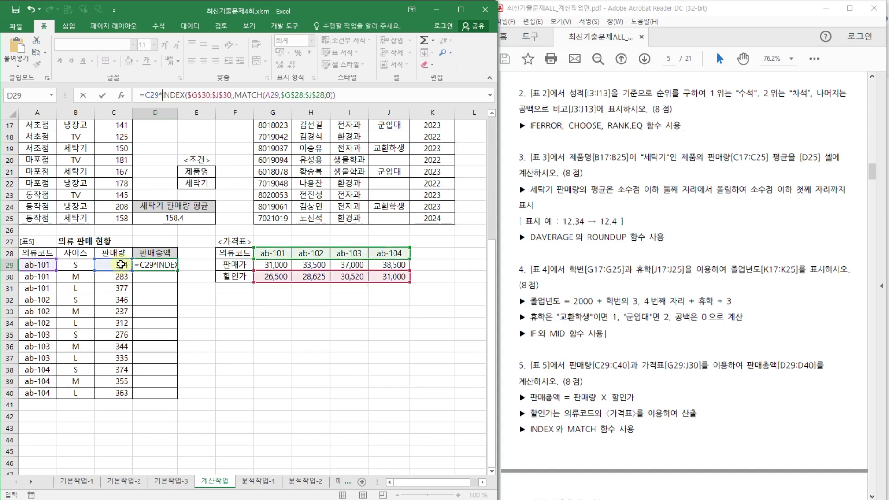
key(Return)
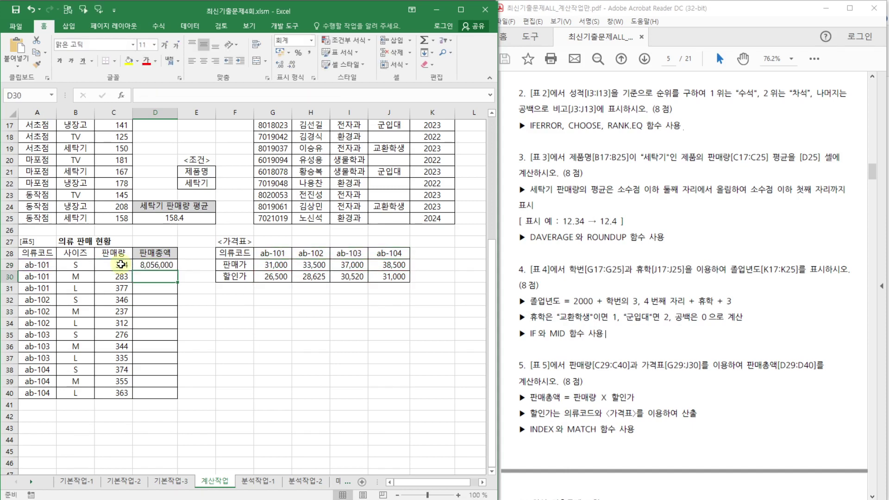
Fill the total sales formula from D29 down to D40
click(158, 265)
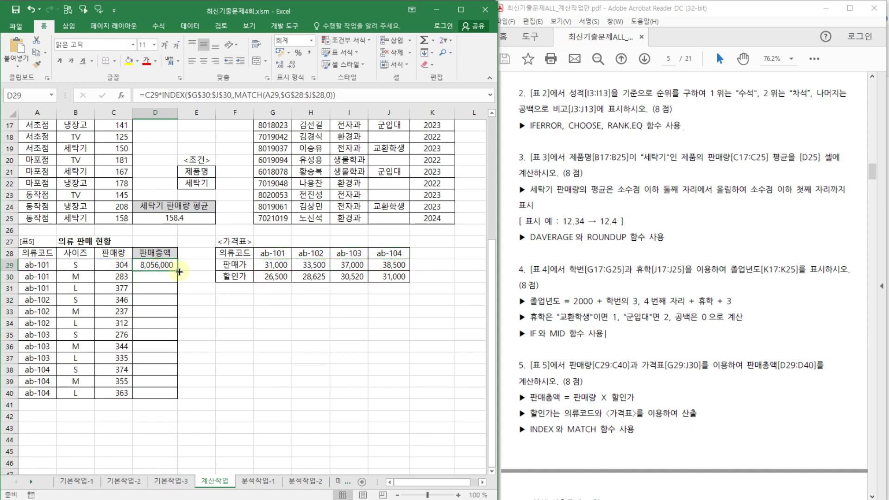
drag(179, 272, 179, 399)
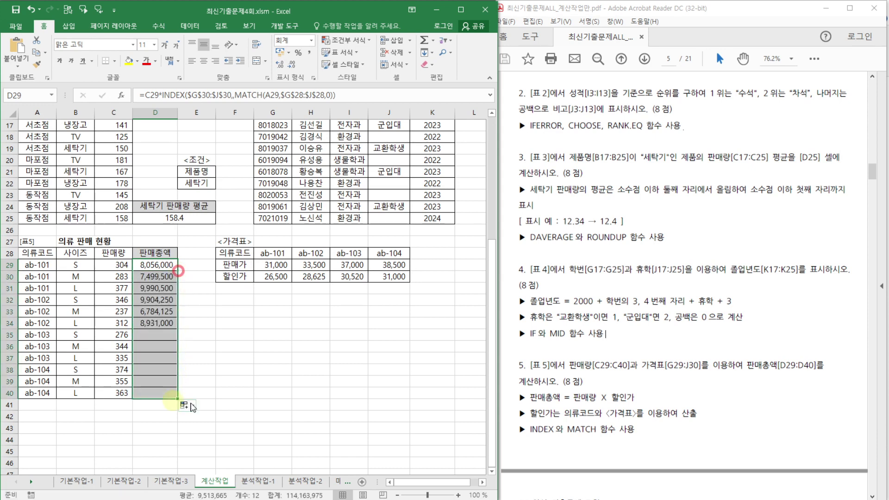
click(231, 358)
click(155, 299)
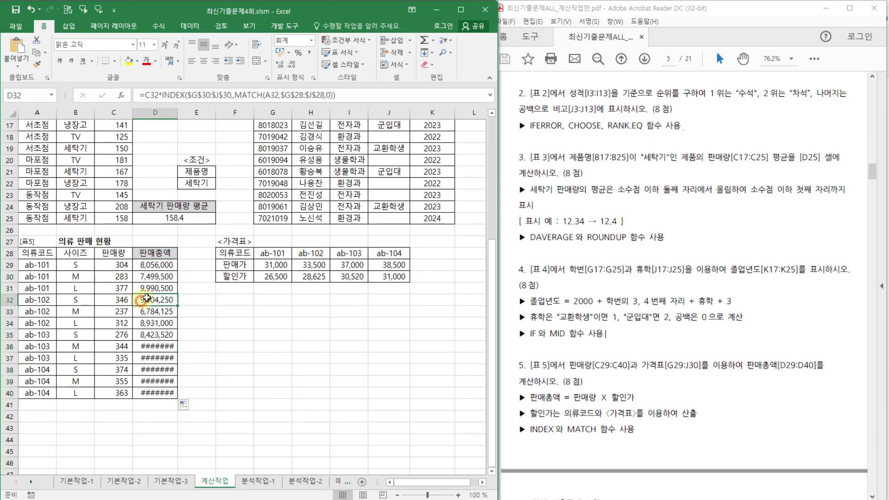
Autofit the width of column D to the total sales values
click(151, 111)
double_click(177, 113)
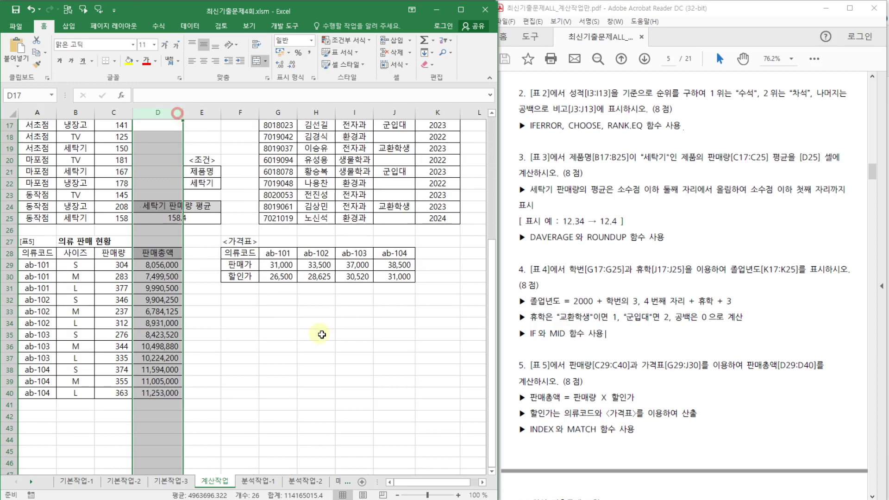
click(316, 323)
click(232, 357)
click(224, 313)
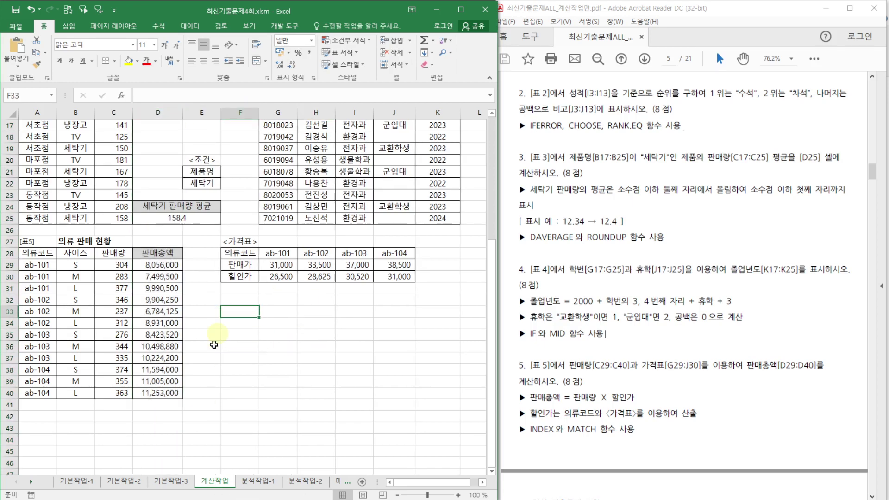
click(241, 311)
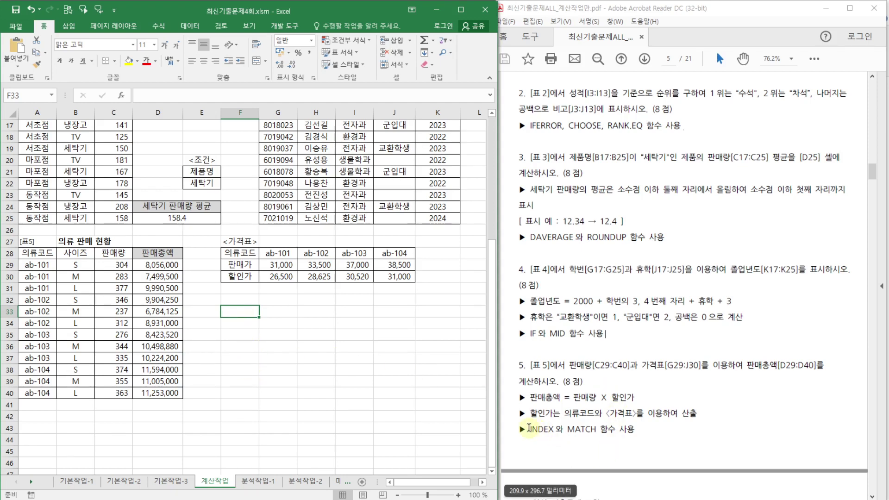
Review problem 5's INDEX and MATCH requirement in the PDF and go on to the 최신 기출문제 5회 calculation problems
drag(528, 429, 621, 429)
click(567, 404)
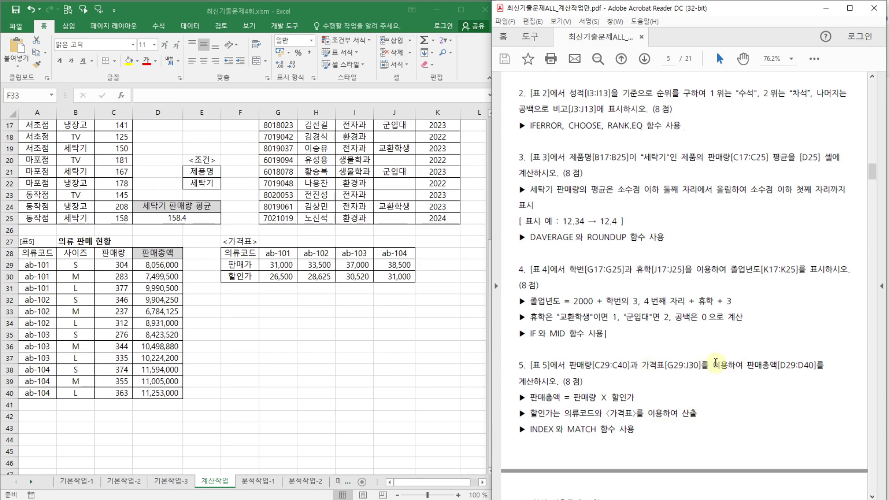
scroll(716, 362, down, 10)
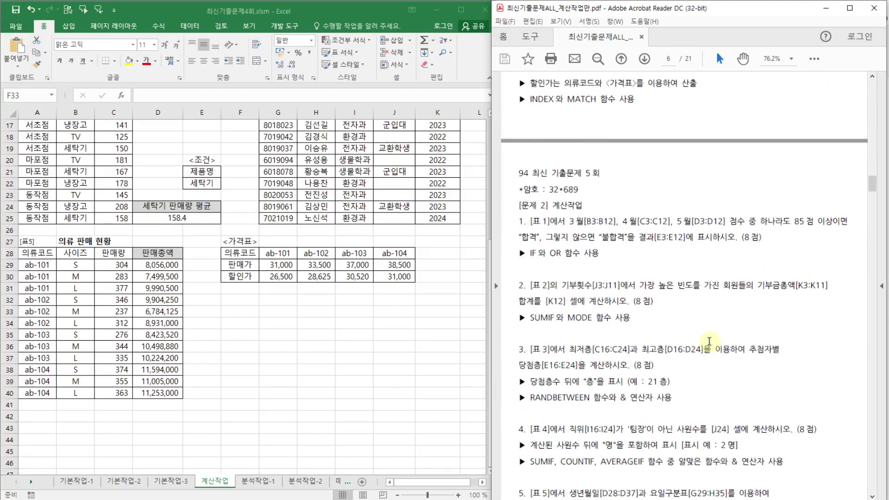
scroll(709, 341, down, 2)
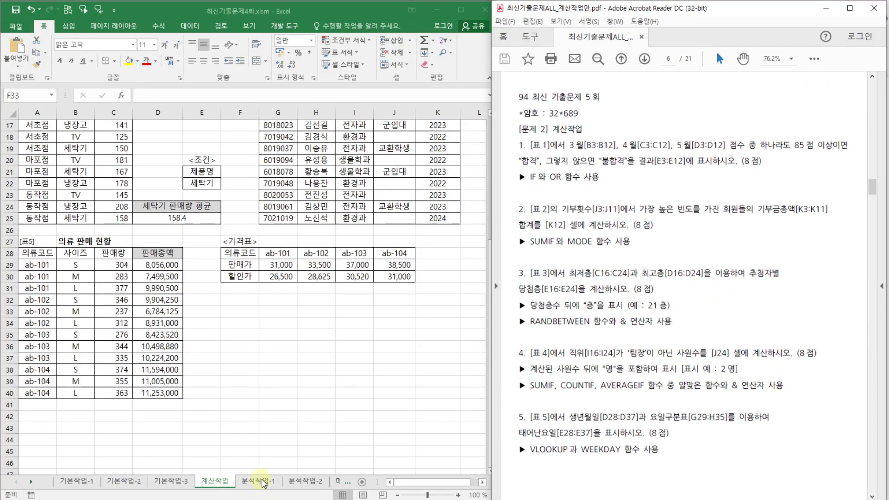
Close the 최신기출문제4회.xlsm workbook, saving its changes
click(404, 11)
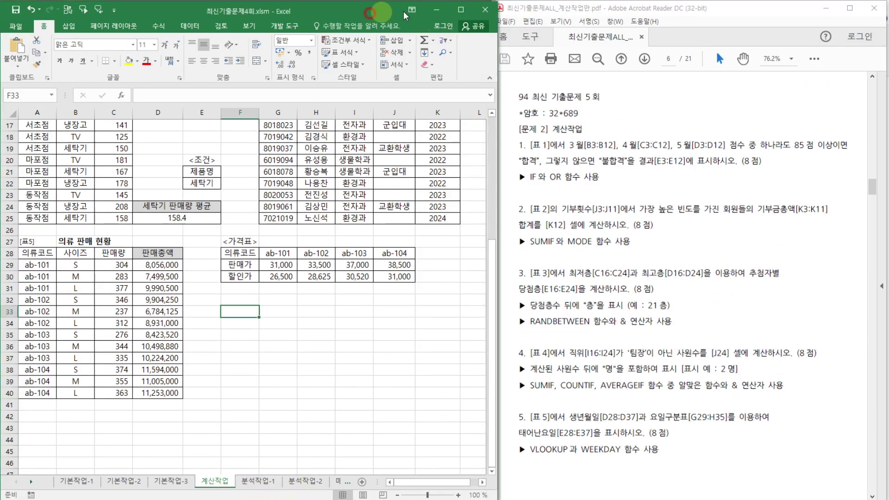
click(486, 9)
click(446, 286)
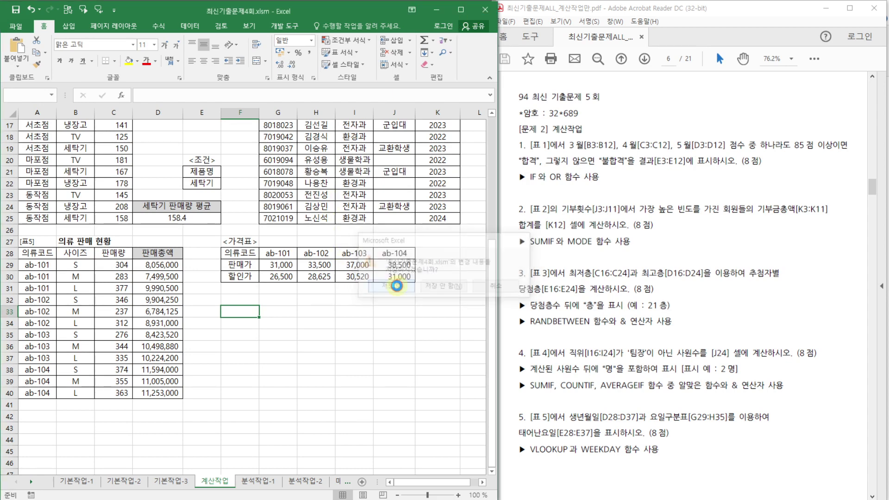
Switch to the 최신기출문제5회.xlsm workbook and select cell E7 in table 1's 결과 column on the 계산작업 sheet
mouse_move(428, 499)
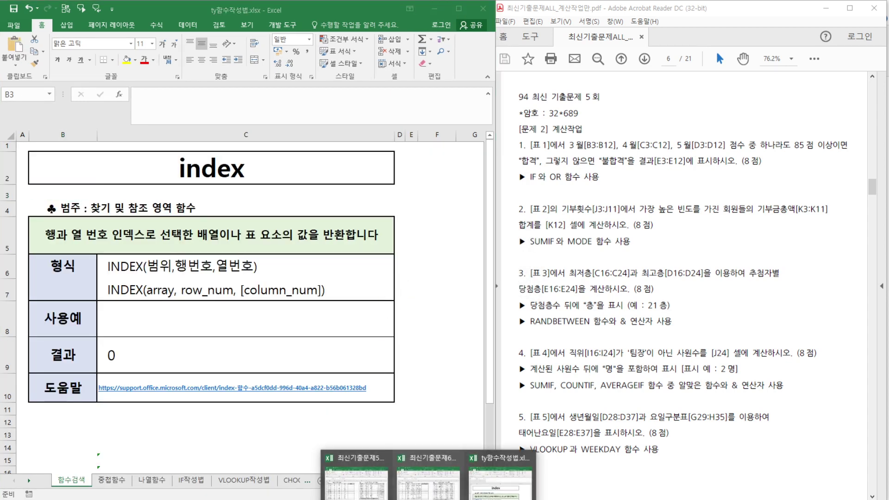
click(356, 484)
click(425, 309)
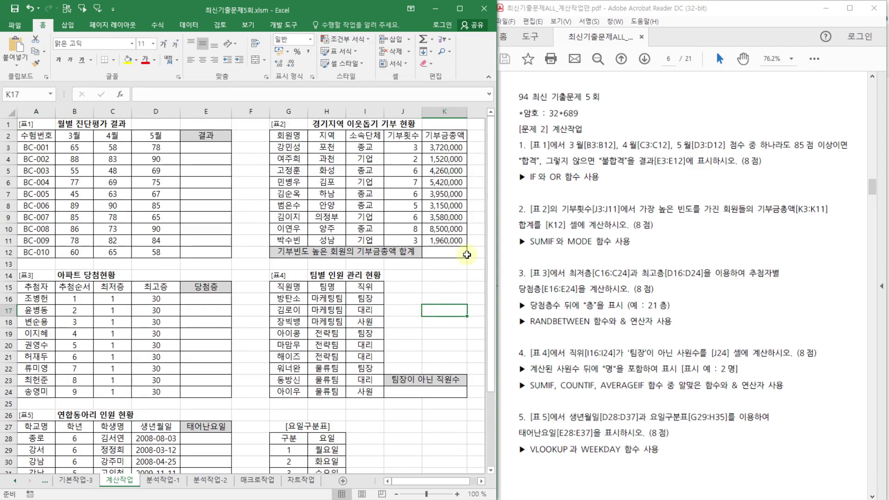
click(219, 198)
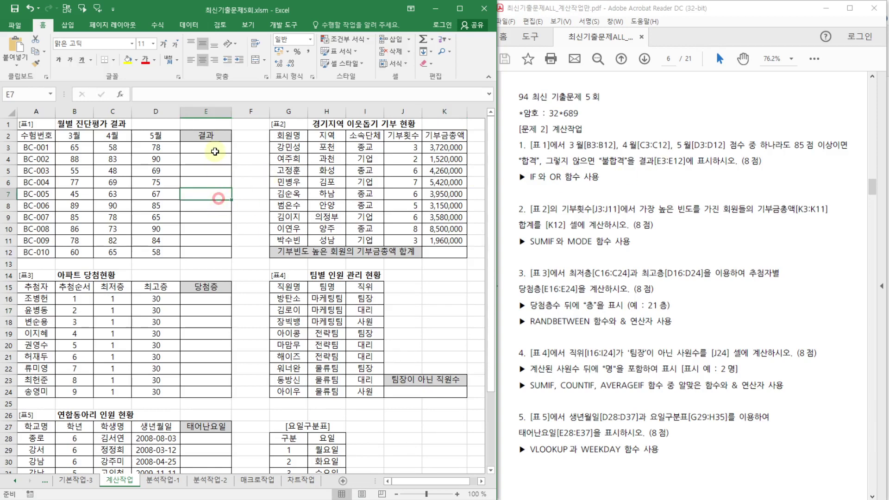
Select the first 결과 cell E3 in table 1 and review problem 1's IF and OR requirement in the PDF
click(215, 149)
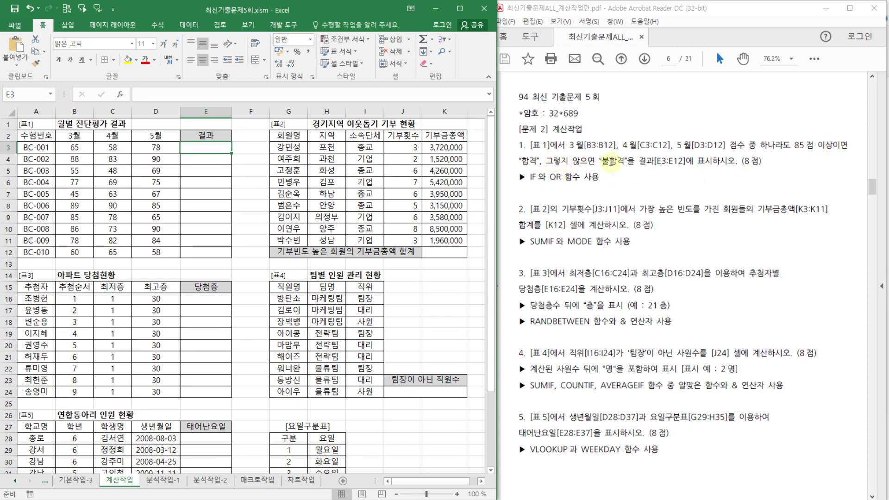
click(770, 162)
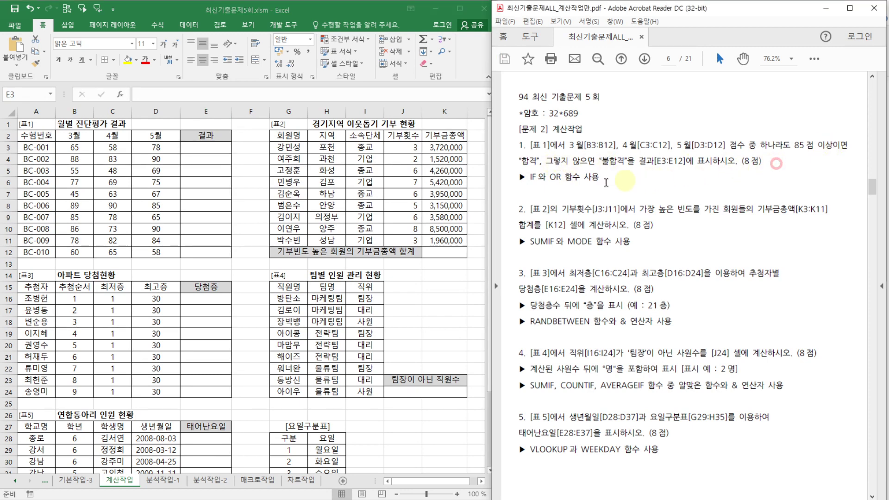
click(634, 180)
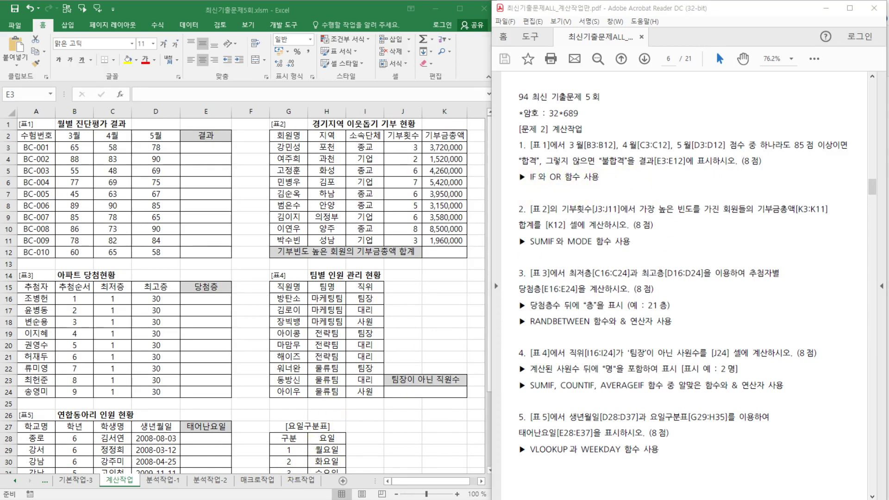
Switch to the ty함수작성법.xlsx workbook and look up the "or" function on the 함수검색 sheet
mouse_move(430, 491)
click(462, 463)
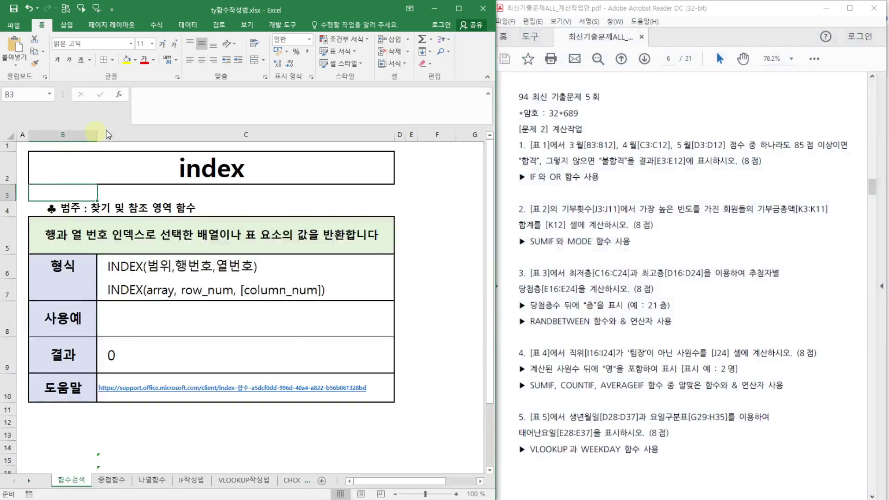
click(226, 171)
text(or)
key(Return)
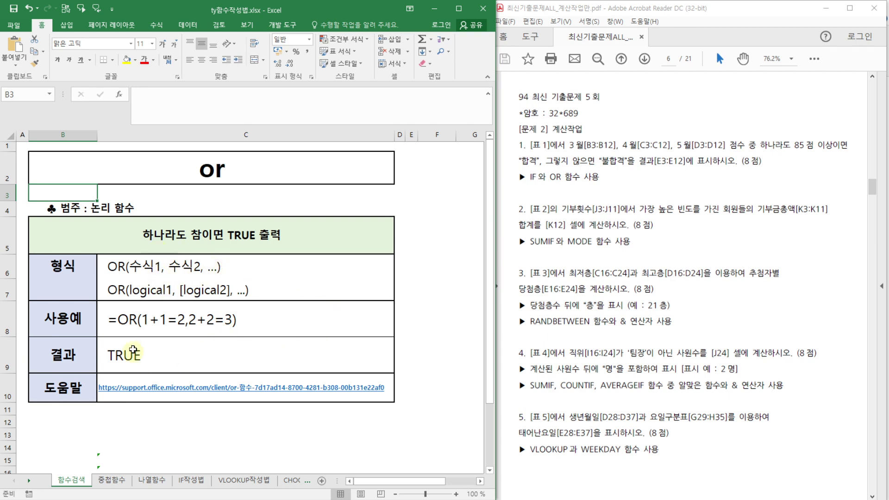
click(226, 170)
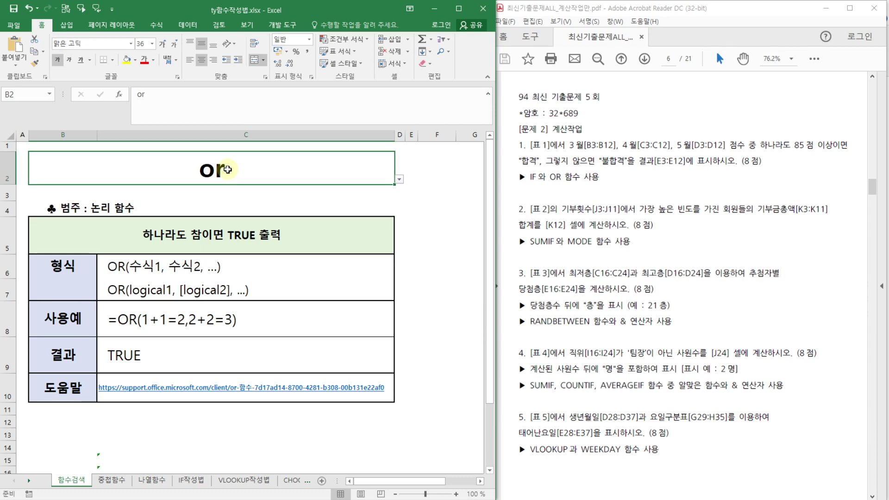
Go to the IF작성법 sheet and empty the condition and result cells of its IF 함수 template
click(188, 480)
drag(256, 240, 268, 333)
drag(176, 279, 262, 332)
key(ctrl+z)
key(ctrl+z)
key(ctrl+z)
key(ctrl+z)
key(ctrl+z)
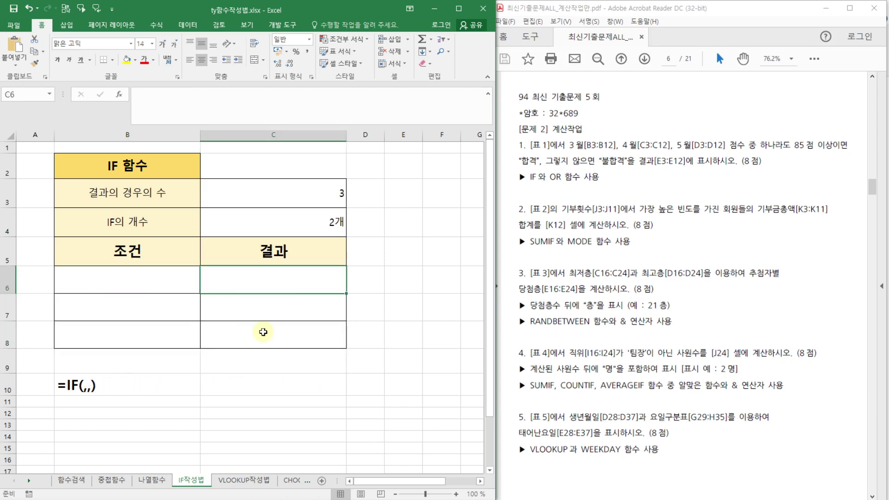
Enter 합격 in C6 and 불합격 in C7 as the template's two results
text(만)
key(BackSpace)
key(BackSpace)
key(BackSpace)
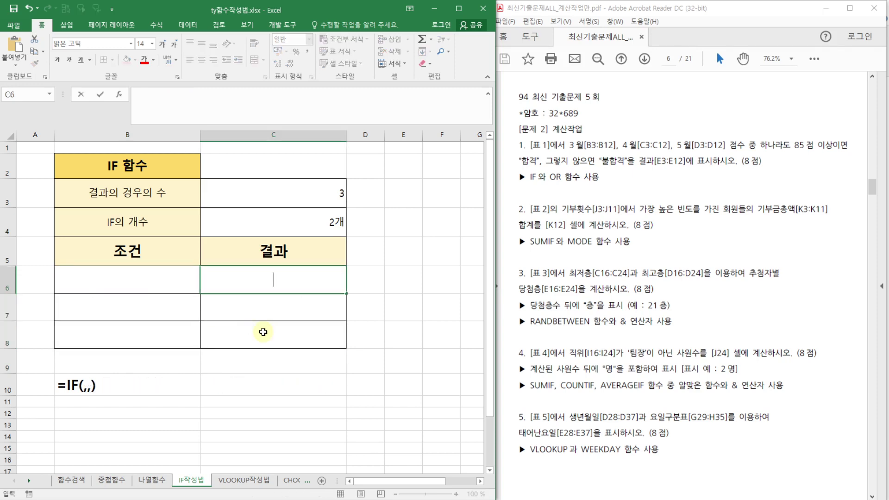
text(ㅎ합격)
key(Return)
text(불합)
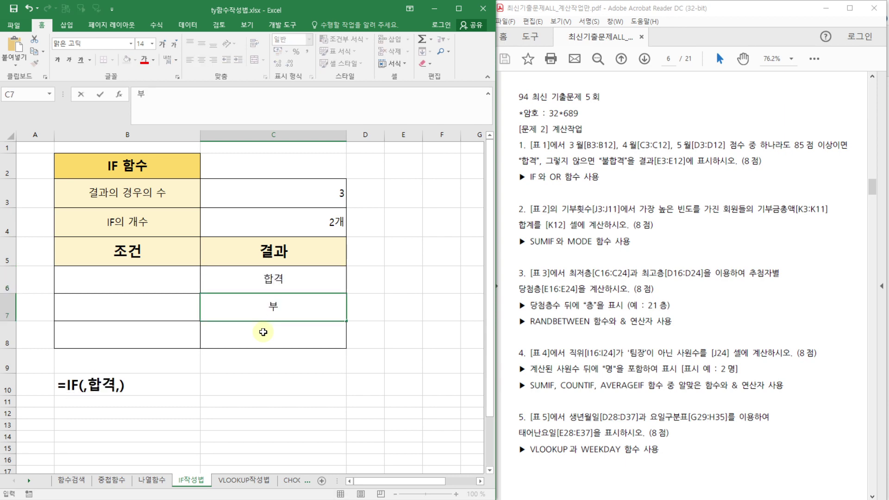
text(격)
key(Return)
Set the number of possible results (결과의 경우의 수) in C3 to 2
key(Up)
key(Up)
key(Up)
key(Up)
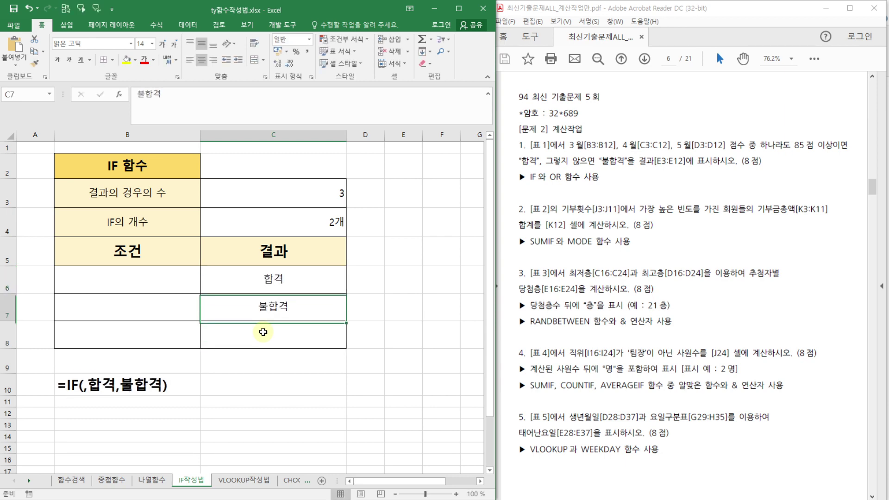
key(Up)
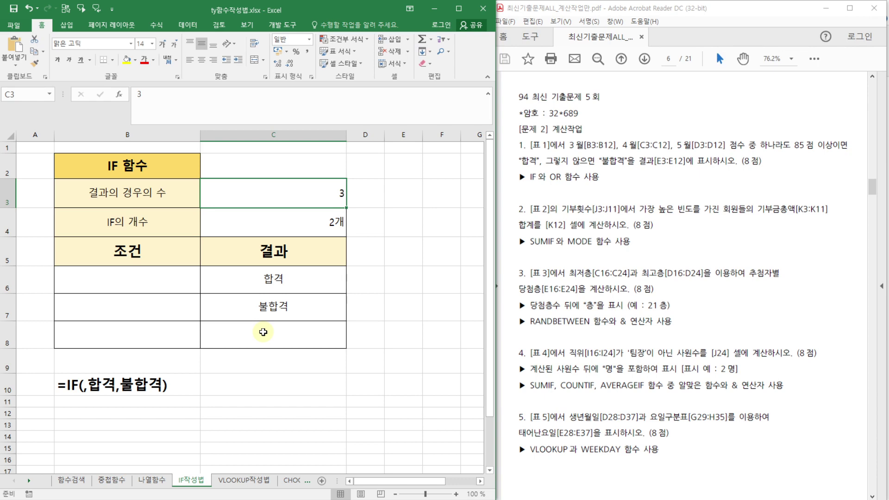
text(1)
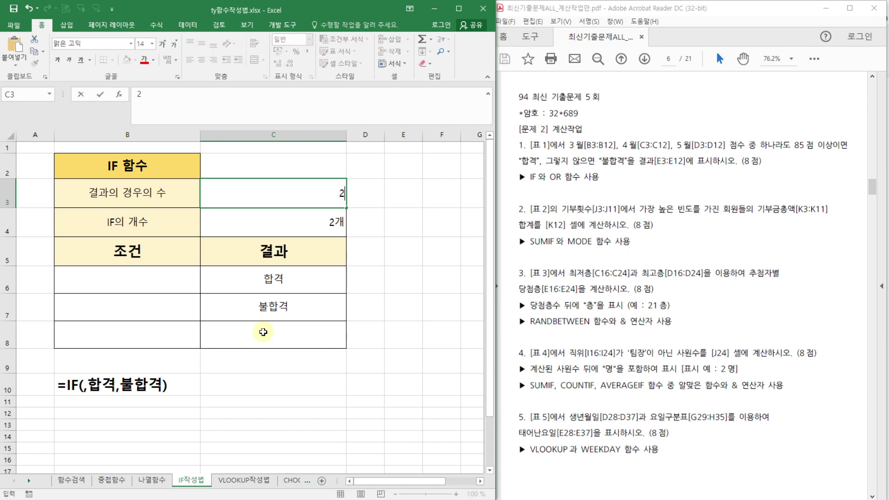
key(Return)
Enter or(조건3) in B6 as the condition for the 합격 result
key(Down)
key(Down)
key(Down)
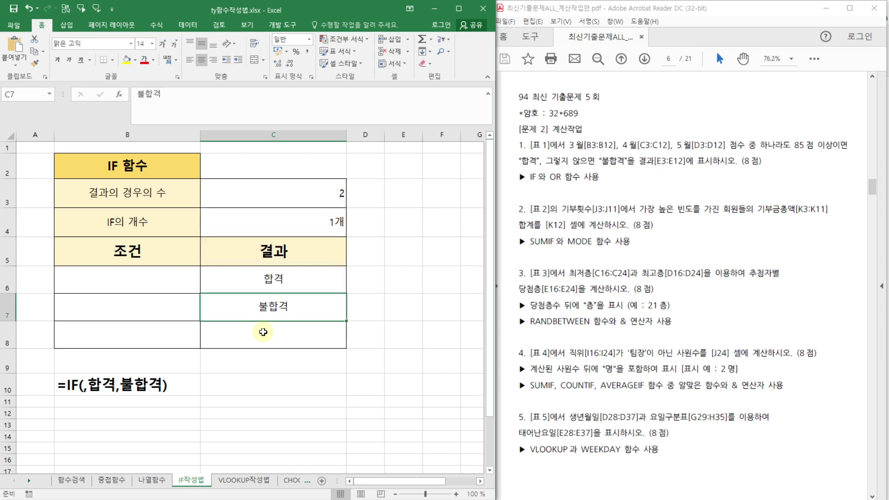
key(Up)
key(Left)
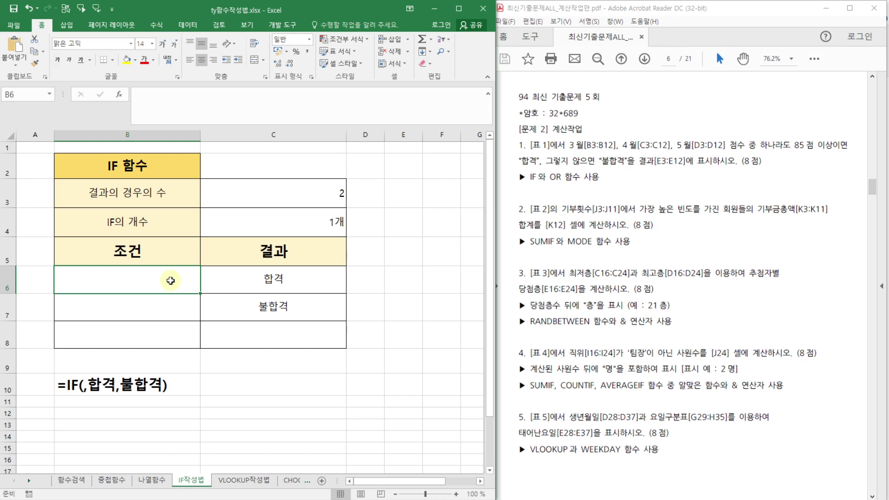
text(ㅐ)
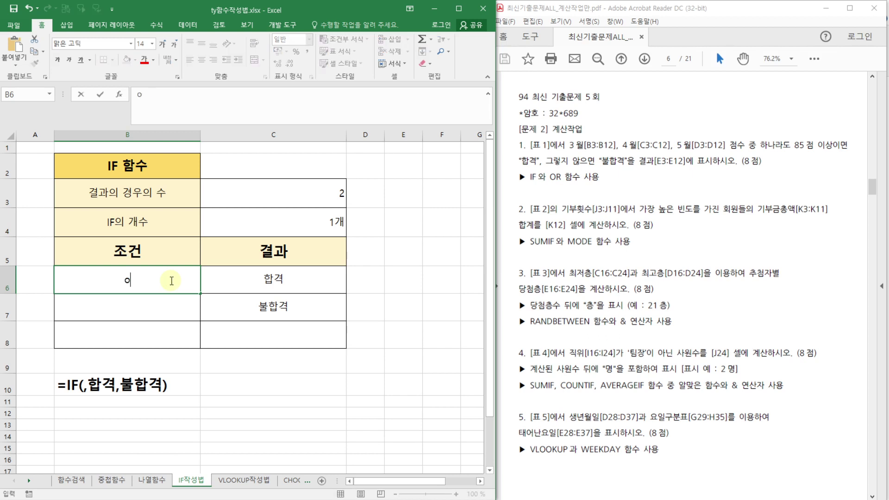
text(or(whrjs)
key(BackSpace)
key(BackSpace)
key(BackSpace)
key(BackSpace)
key(BackSpace)
text(족ㄴ)
key(BackSpace)
key(BackSpace)
text(ㅈㅗ건3)
text())
key(Return)
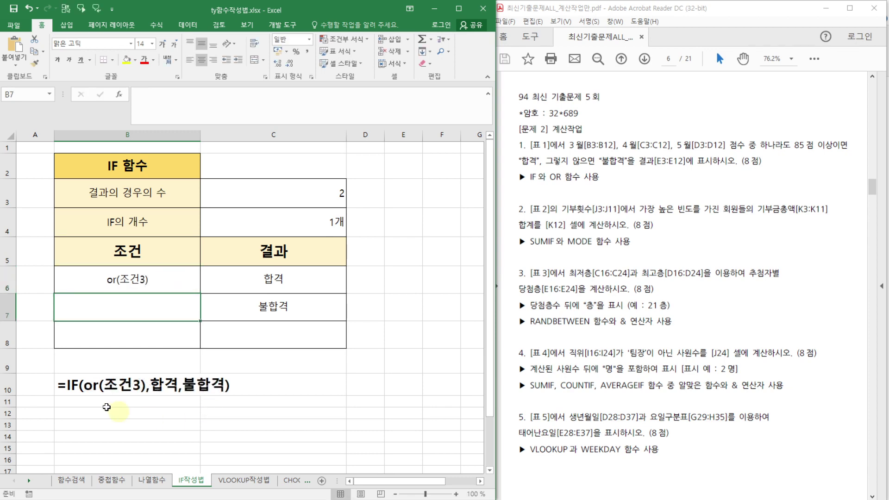
click(403, 370)
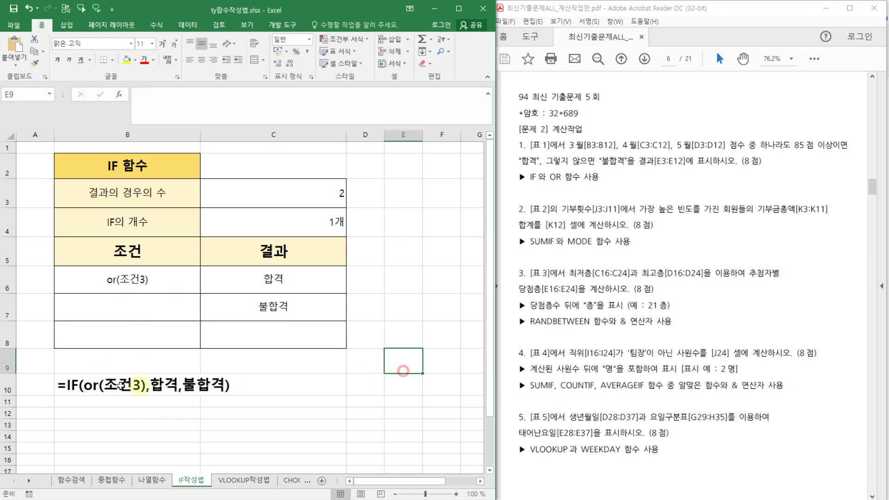
drag(385, 316, 365, 312)
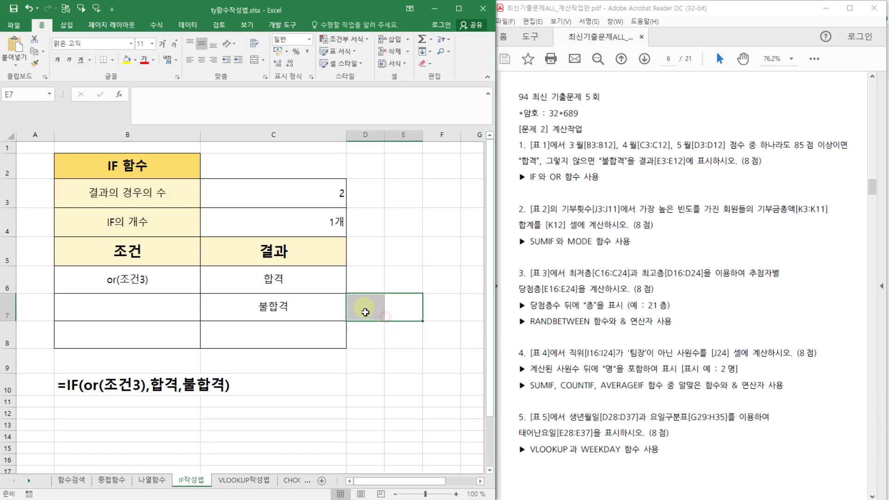
Switch to the 최신기출문제5회.xlsm workbook and start an IF function in E3 with its function arguments dialog open
click(429, 499)
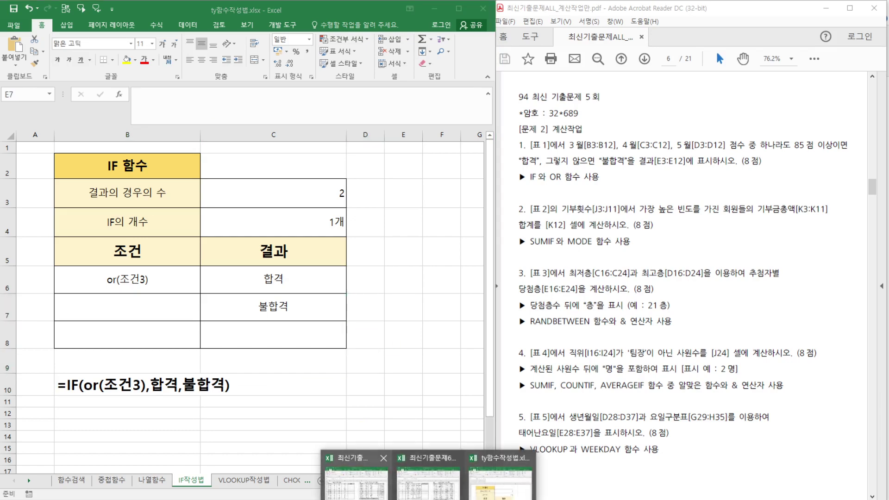
click(356, 482)
click(211, 147)
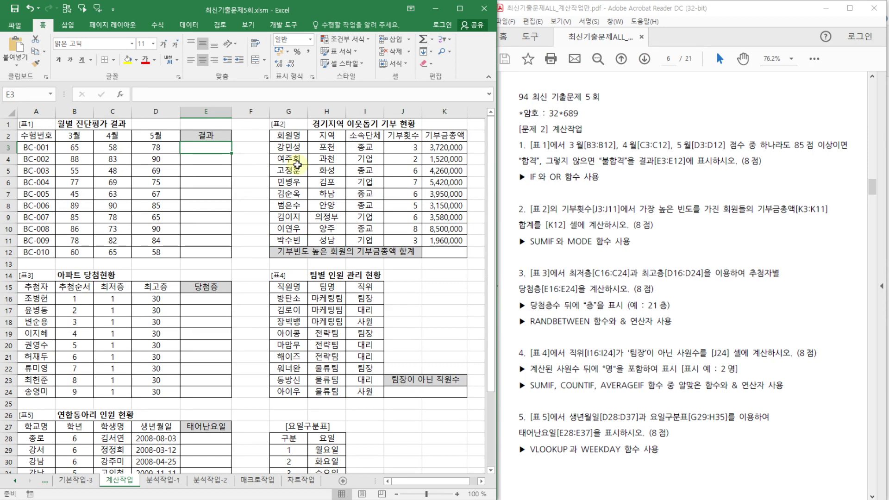
text(=ㅏ)
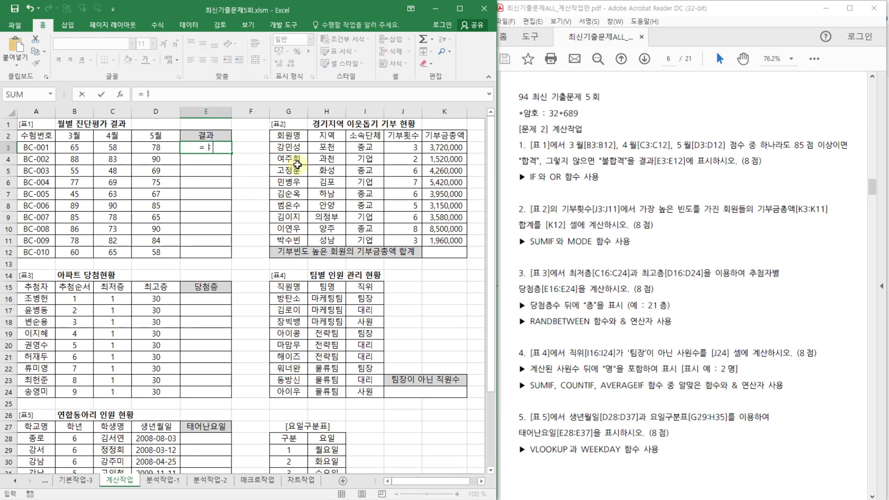
text(if)
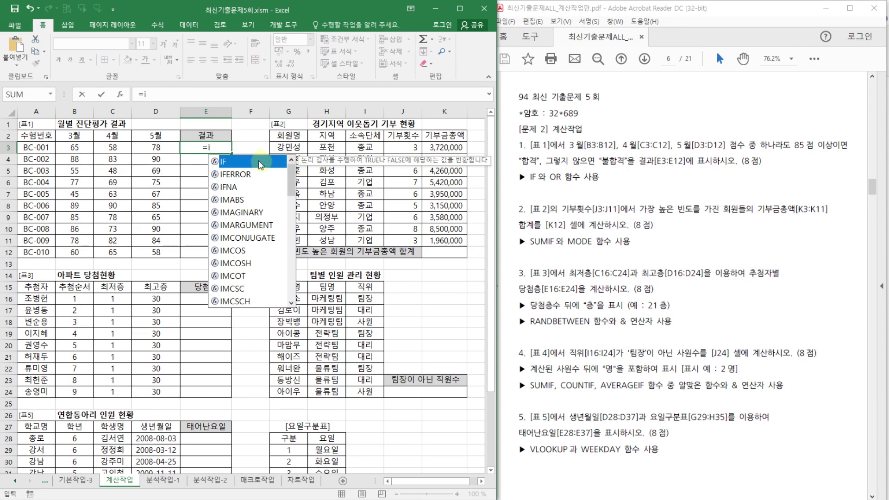
key(Tab)
click(120, 94)
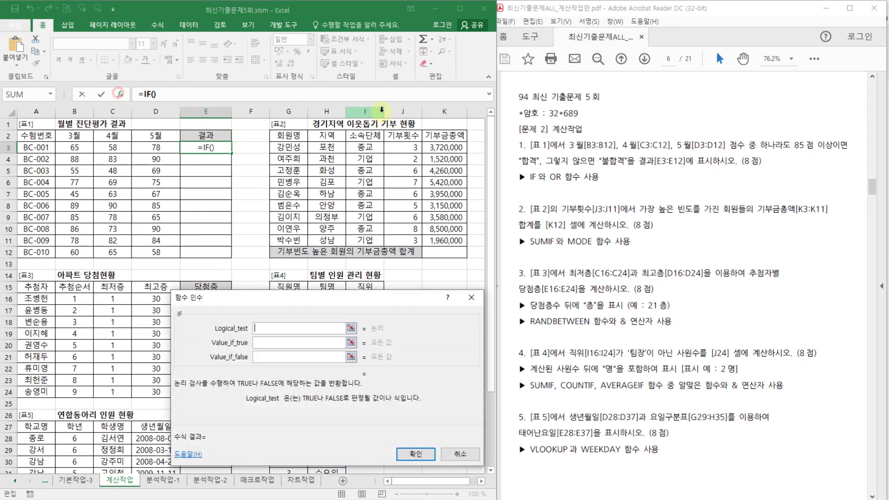
Set the IF function's Value_if_true to "합격" and Value_if_false to "불합격"
drag(344, 297, 461, 191)
click(458, 230)
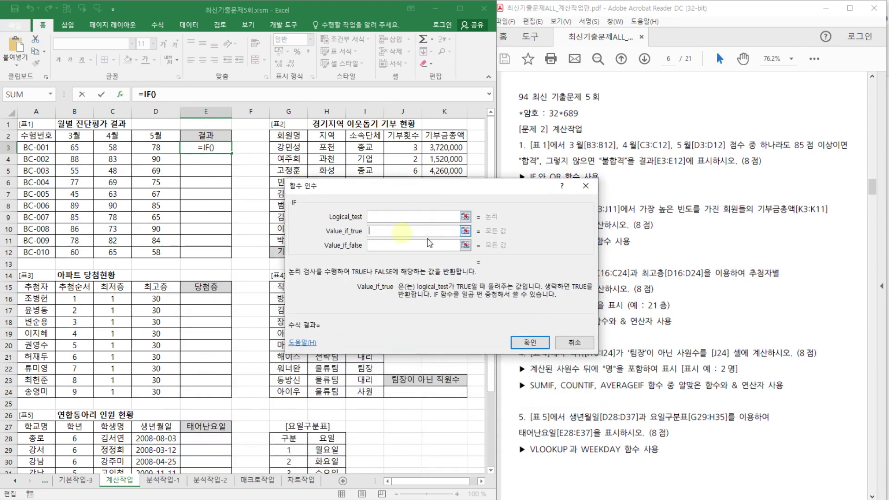
text(합격)
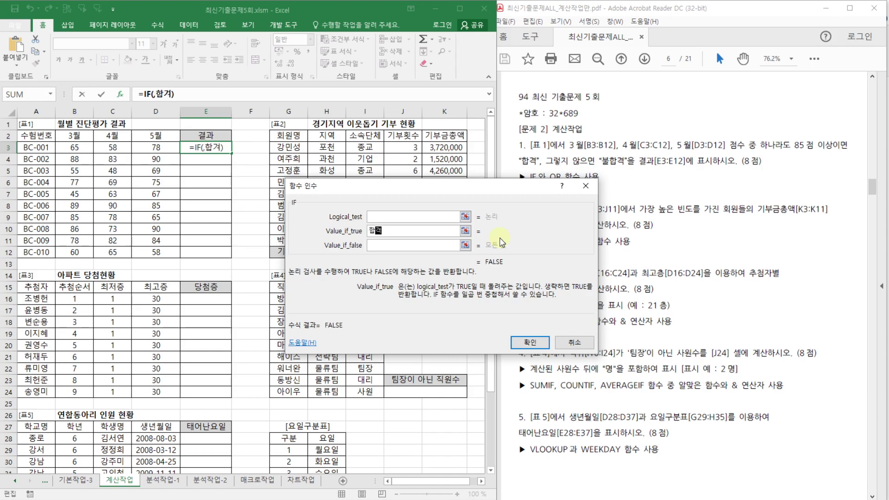
key(Tab)
text(불학ㅂ)
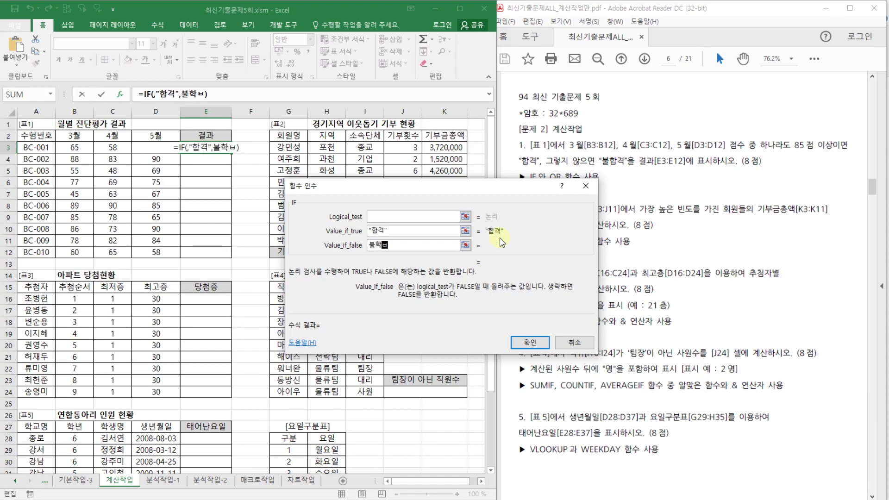
text(격)
Nest an empty or() as the IF function's Logical_test and bring up the OR function's arguments
click(453, 217)
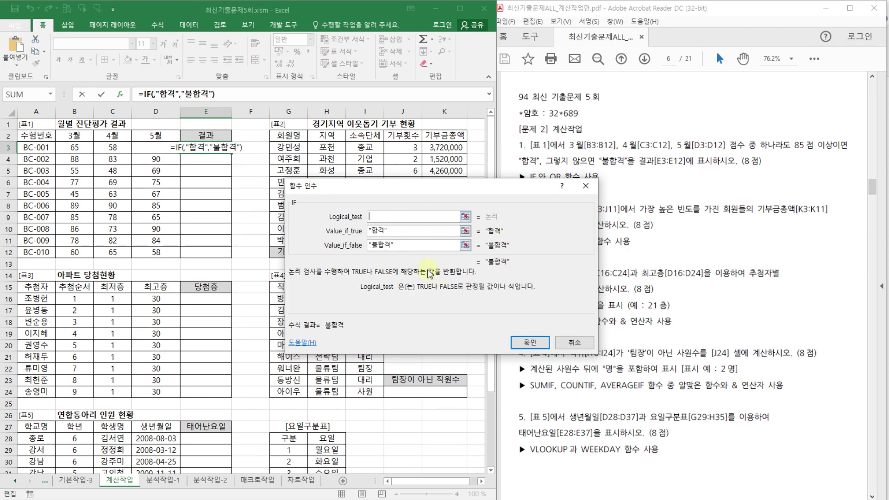
text(or)
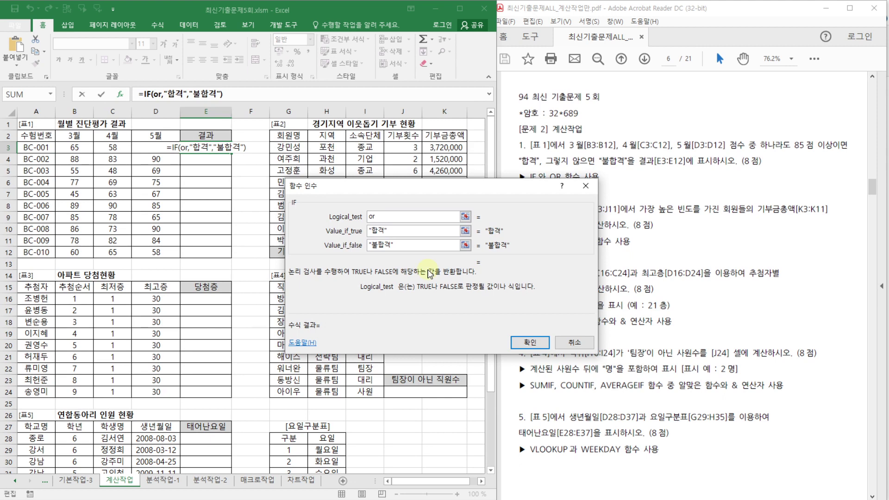
text(())
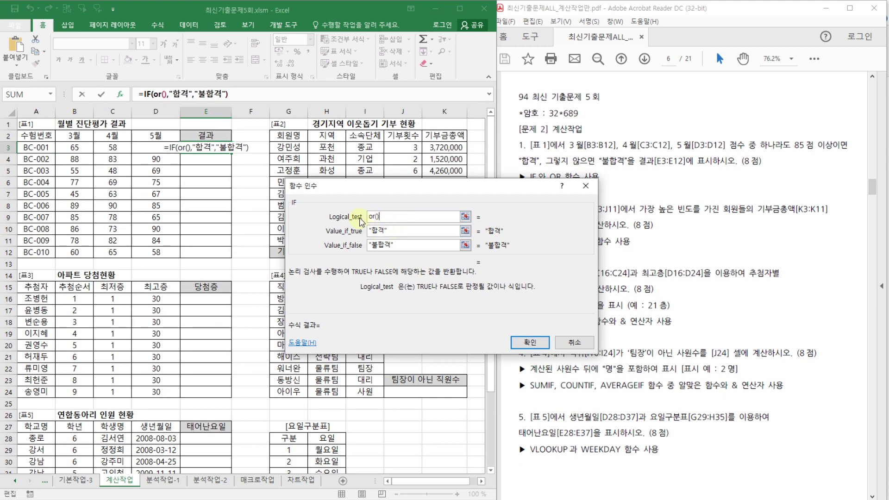
click(158, 94)
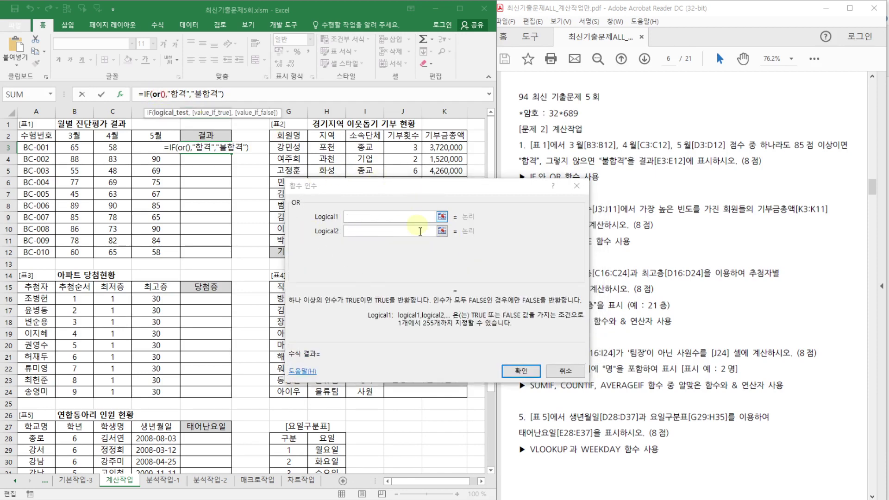
Set the OR function's Logical1 condition to B3>=85
click(352, 215)
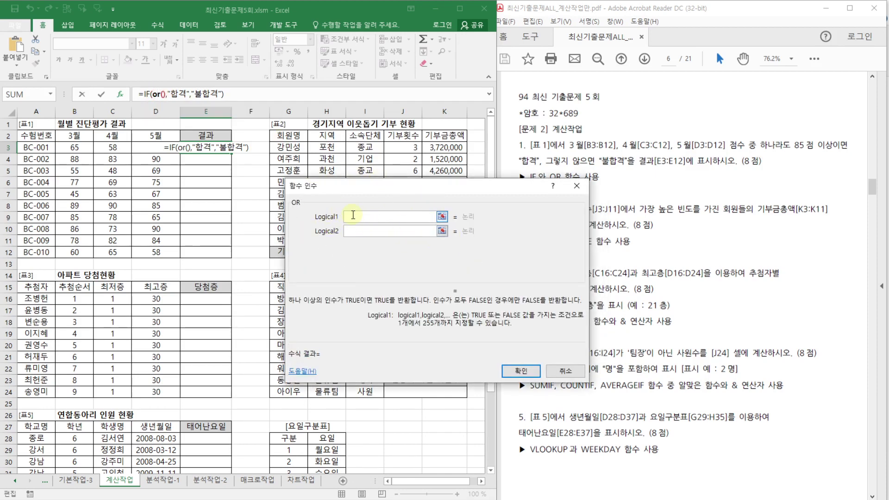
drag(388, 189, 427, 196)
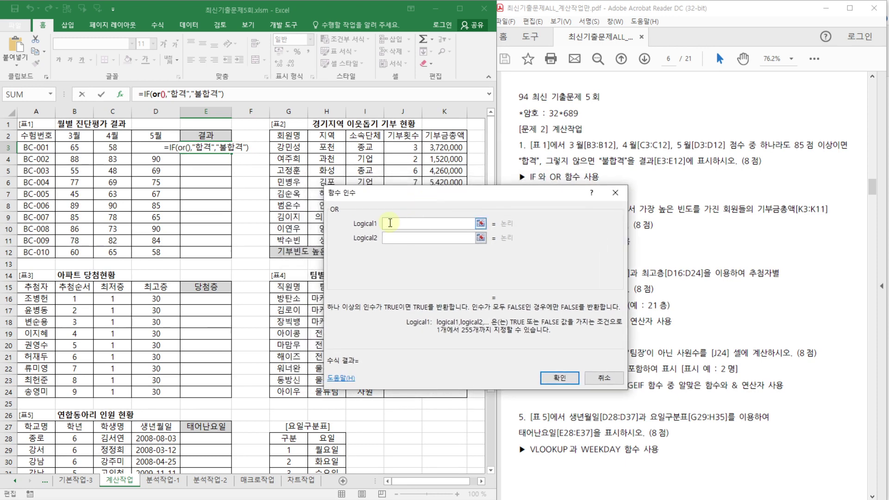
click(395, 238)
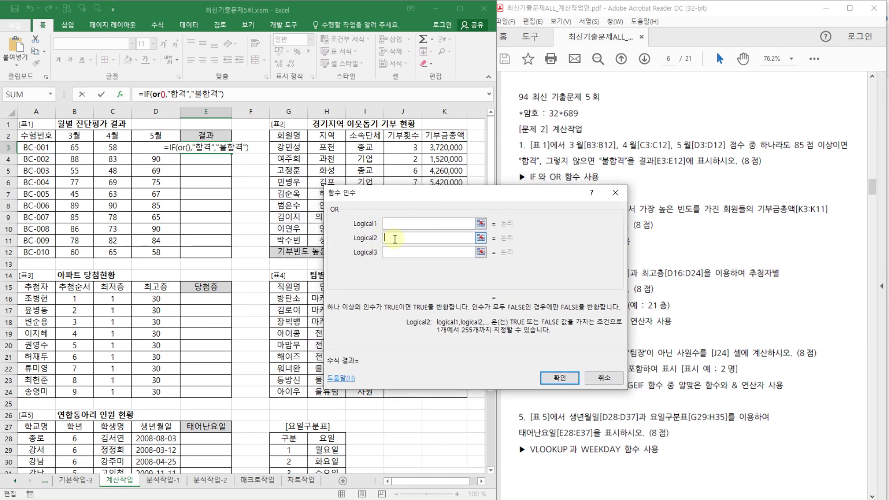
click(392, 225)
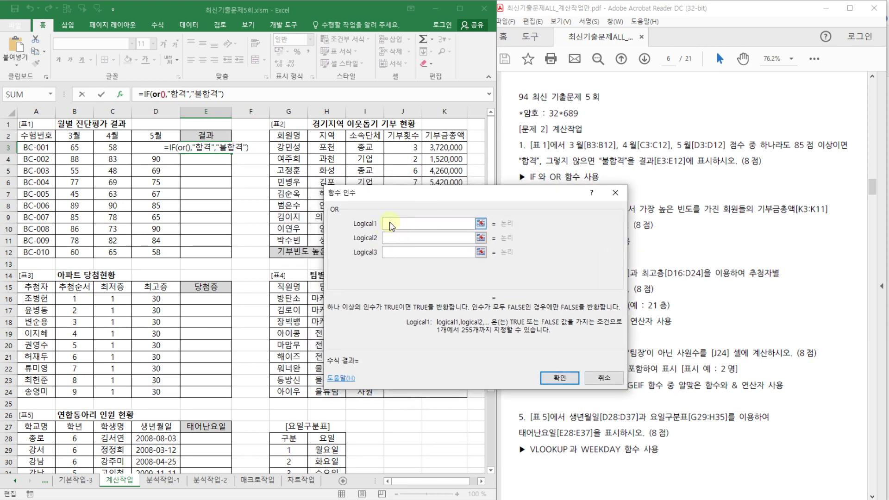
click(80, 147)
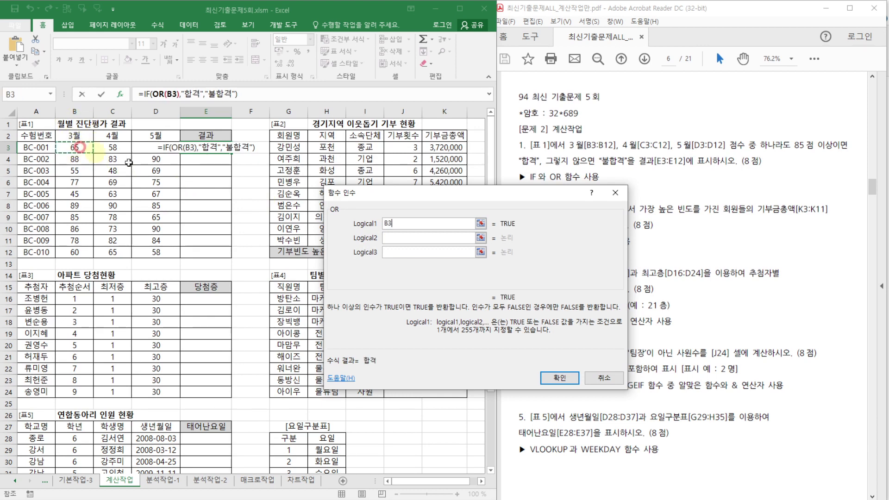
click(402, 284)
text(>)
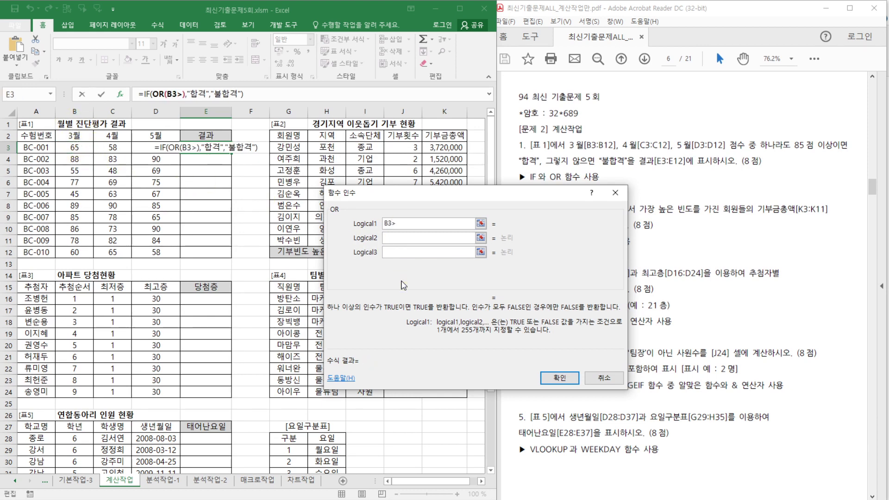
text(=85)
Add C3>=85 as Logical2 and D3>=85 as Logical3 of the OR function
click(455, 234)
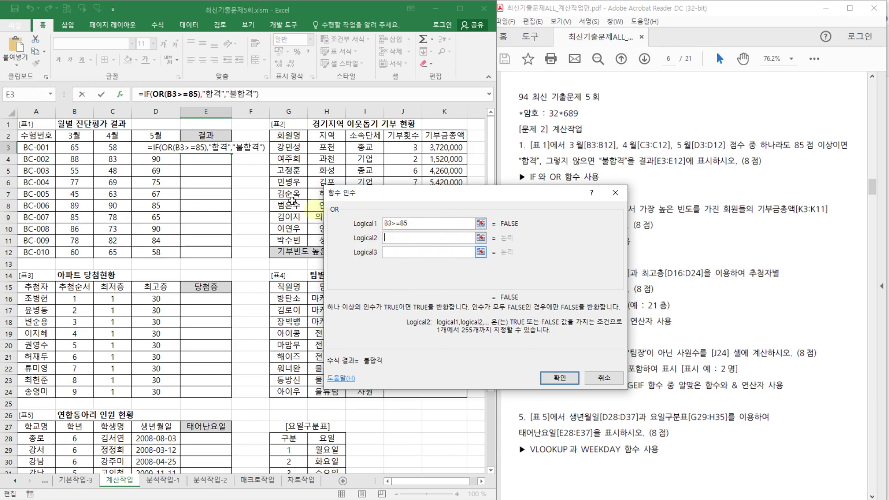
click(114, 147)
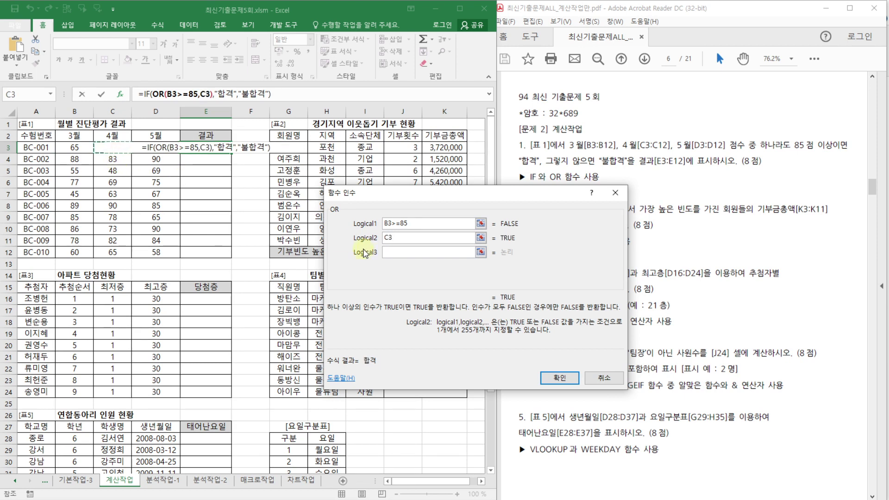
text(>=85)
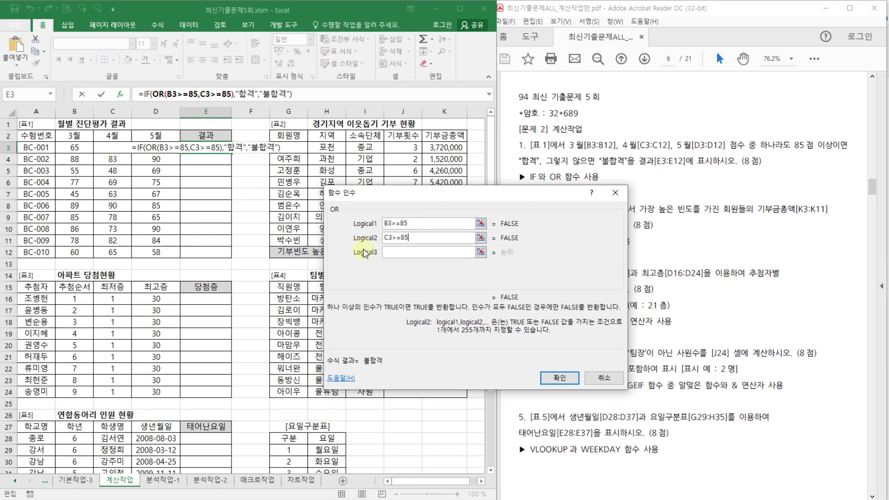
click(403, 252)
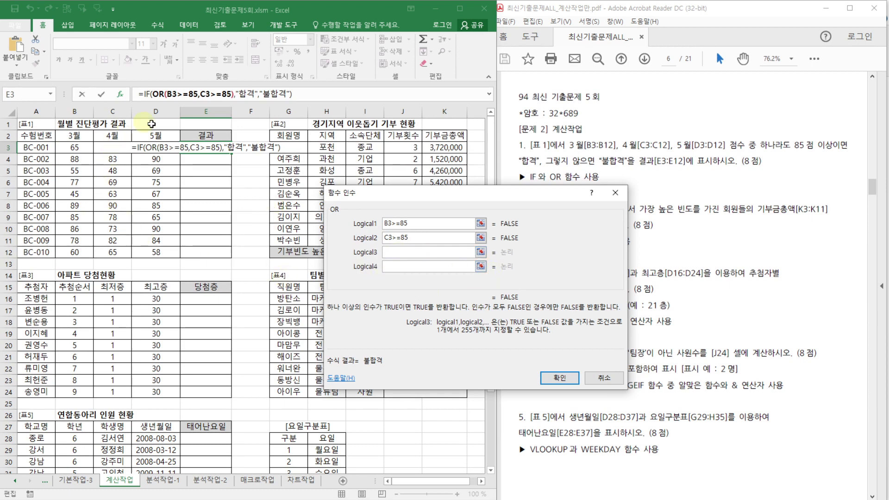
click(154, 147)
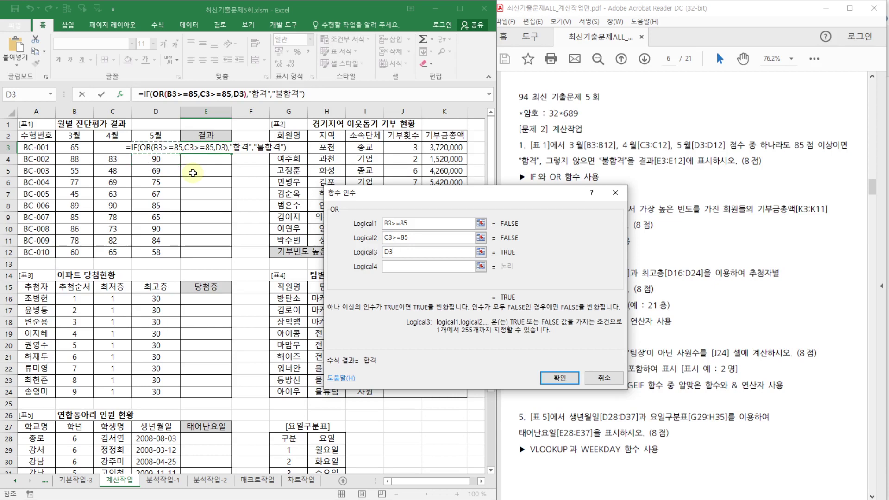
text(>=)
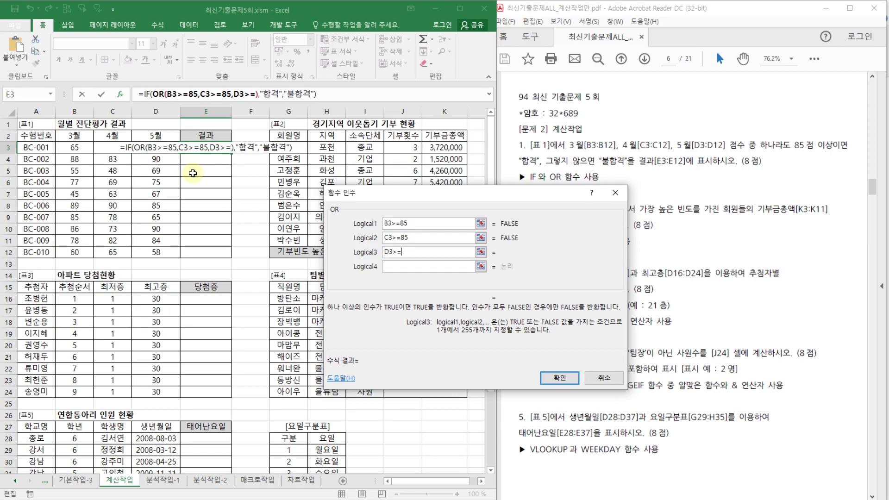
text(85)
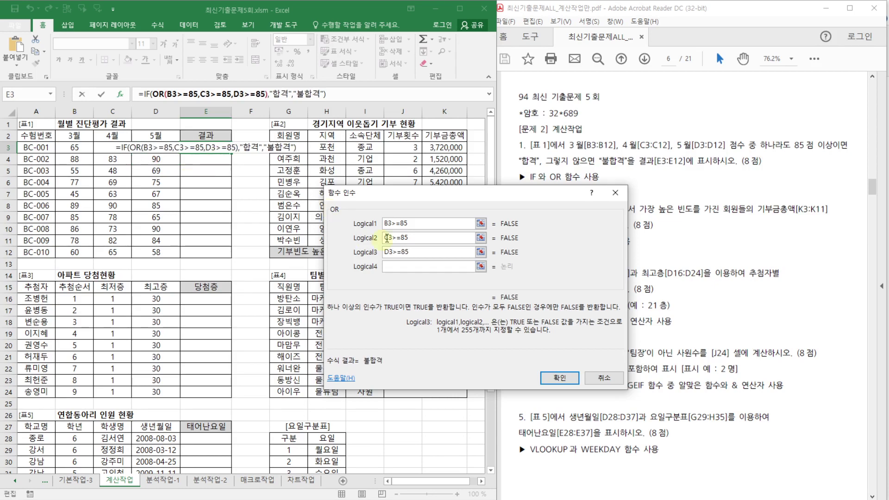
Return to the outer IF function's arguments and enter the completed formula in E3
drag(481, 193, 451, 194)
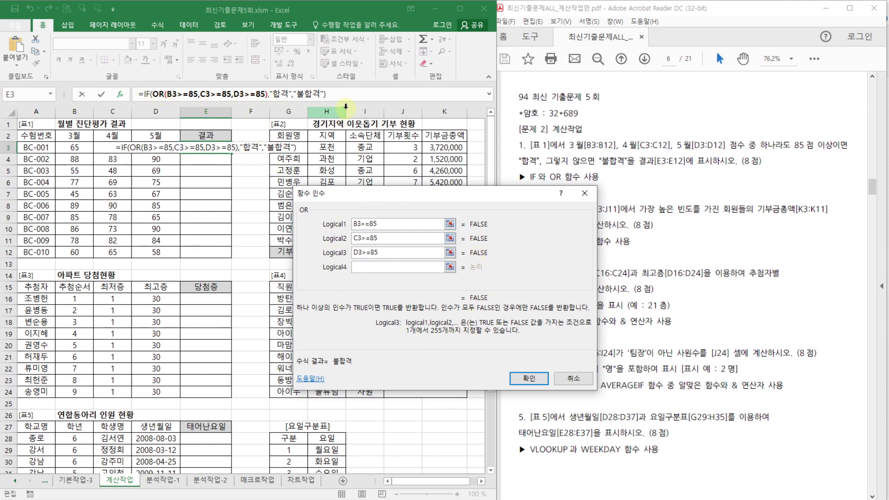
click(517, 383)
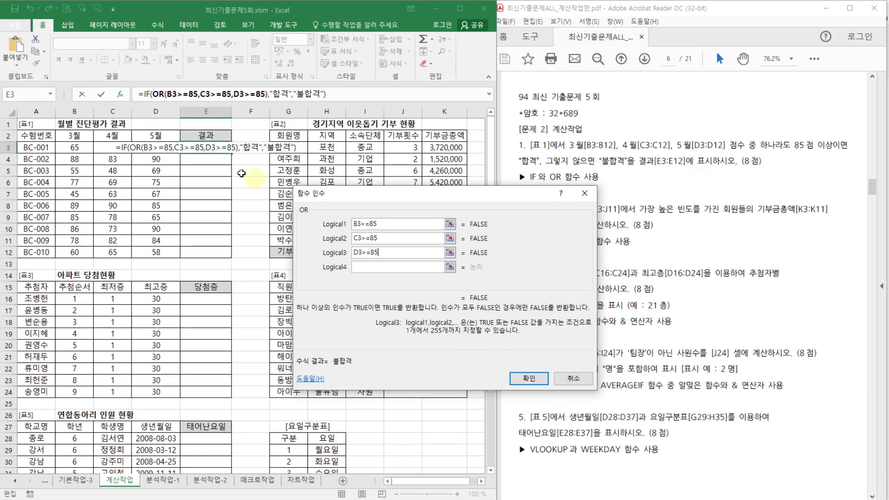
click(147, 92)
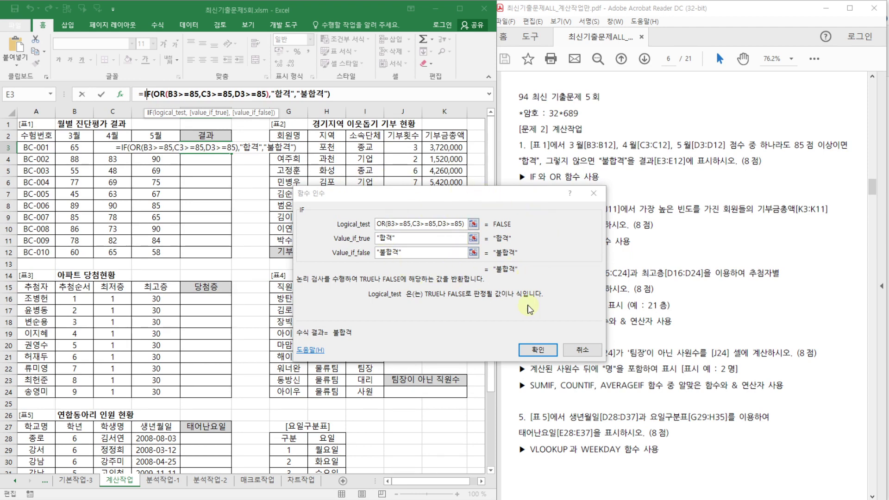
click(538, 351)
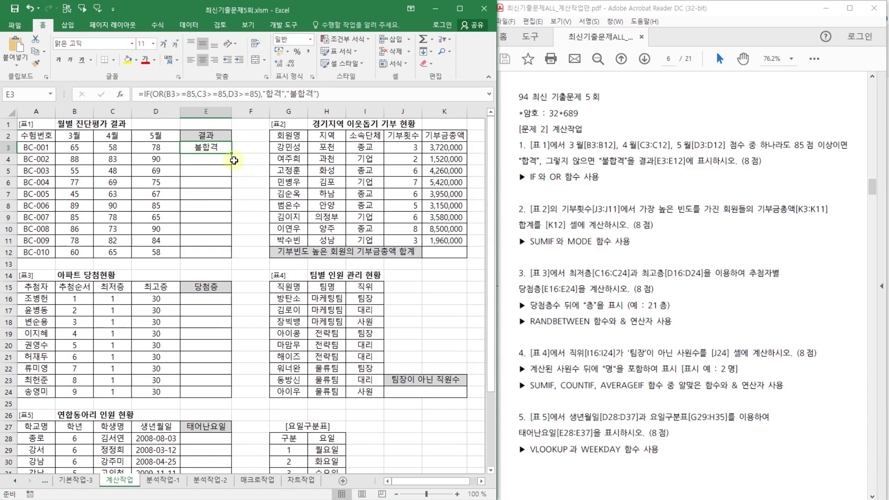
Fill the E3 result formula down through E12 and check the cell references in the last row
drag(231, 154, 230, 254)
double_click(217, 253)
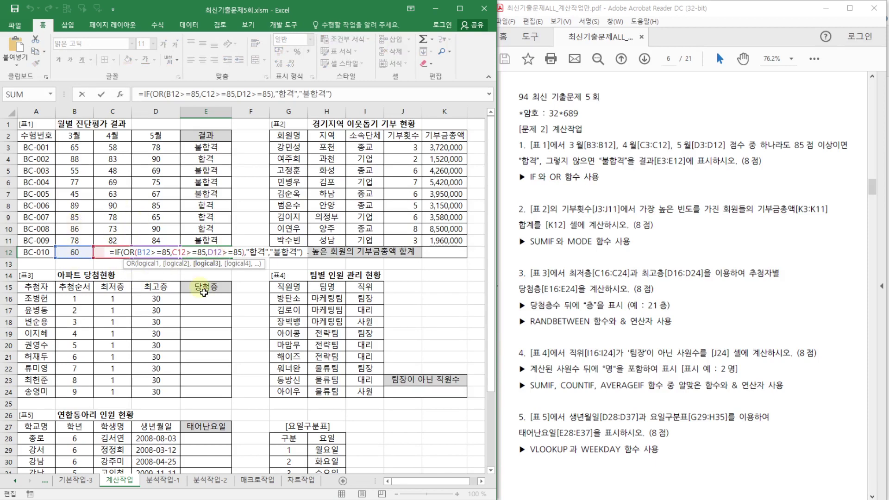
key(ctrl+Return)
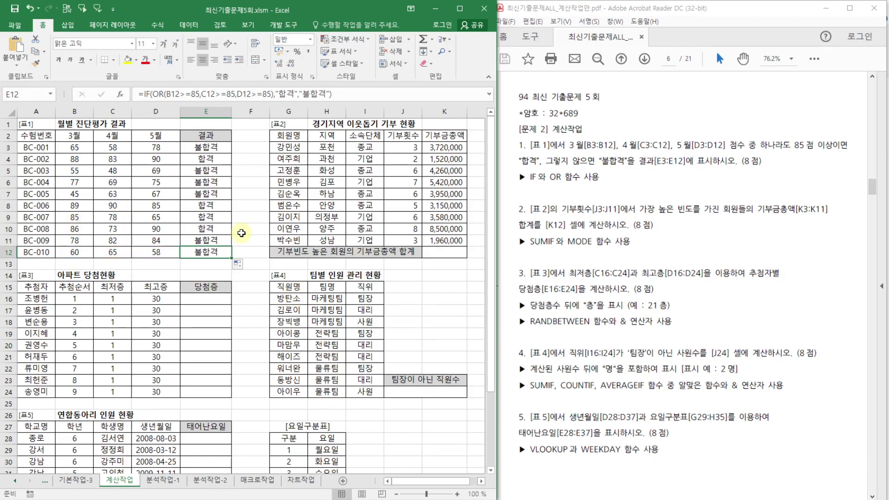
click(200, 228)
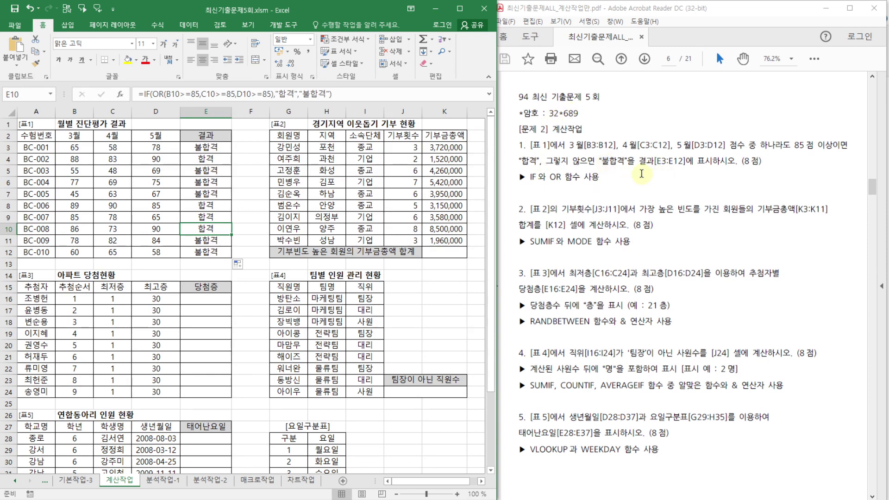
Examine problem 2 in the PDF for its table 2 ranges, most-frequent condition and required SUMIF and MODE functions
click(666, 194)
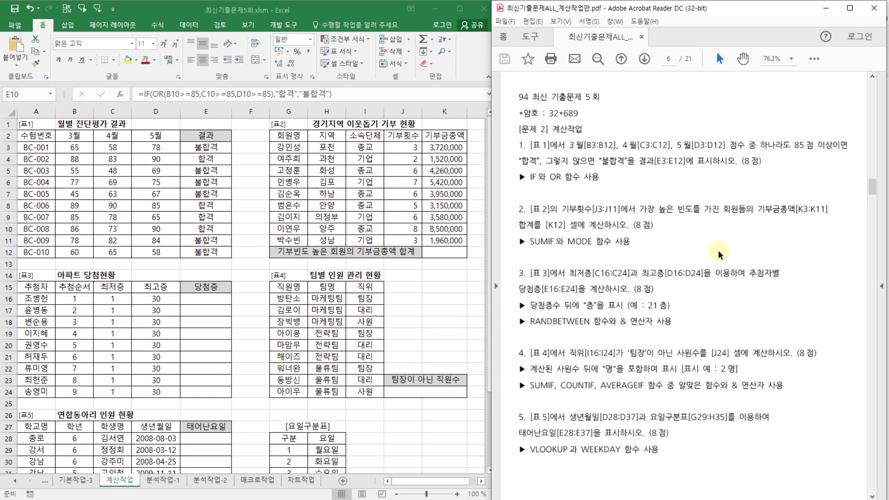
click(612, 217)
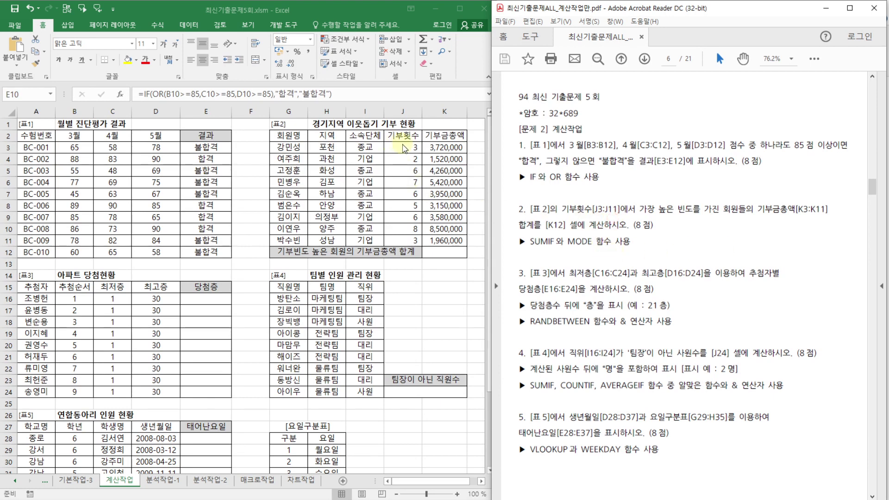
drag(642, 211, 721, 211)
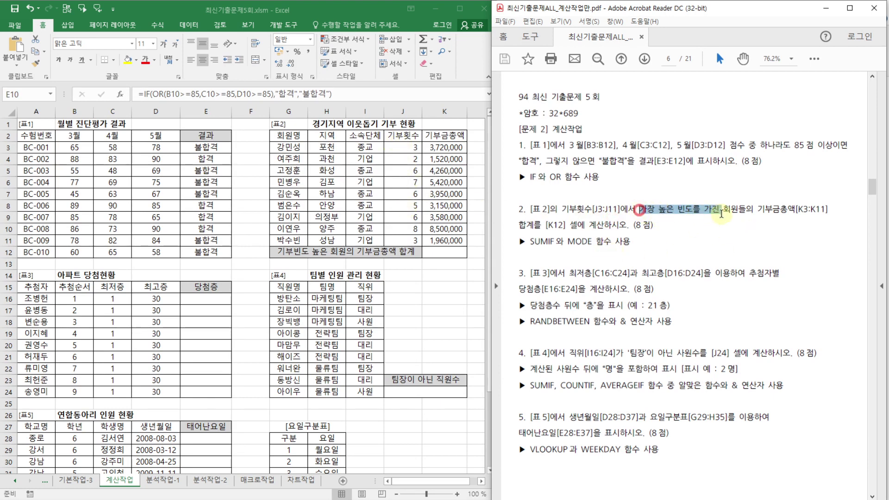
click(746, 232)
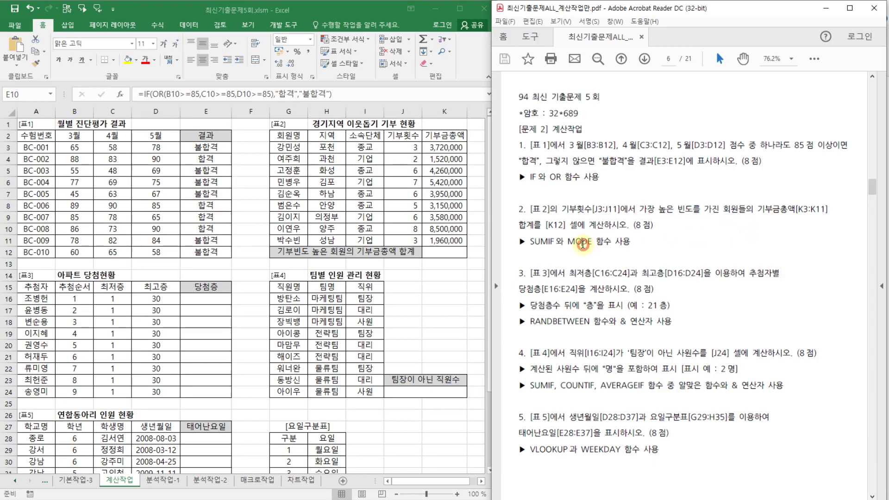
drag(583, 244, 534, 242)
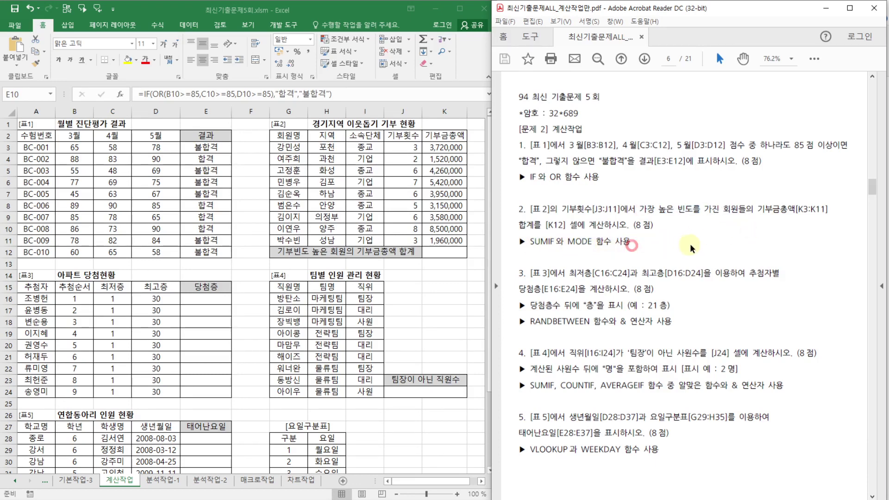
click(456, 252)
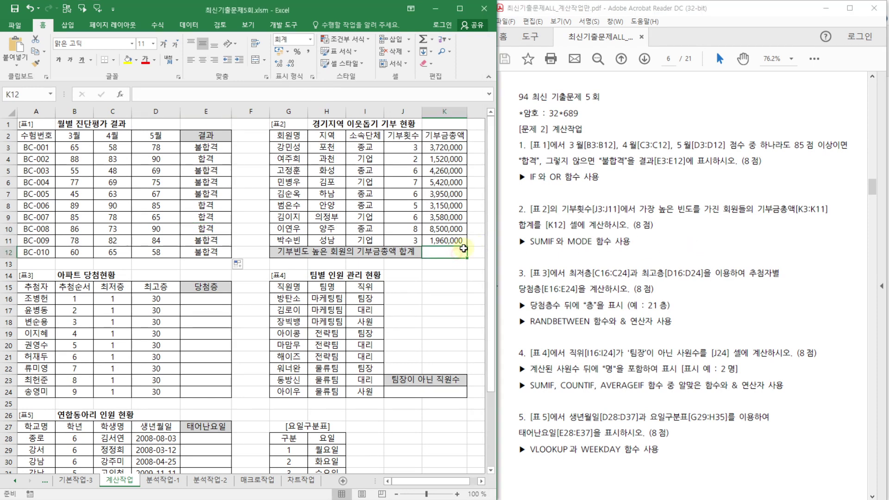
text(=mode)
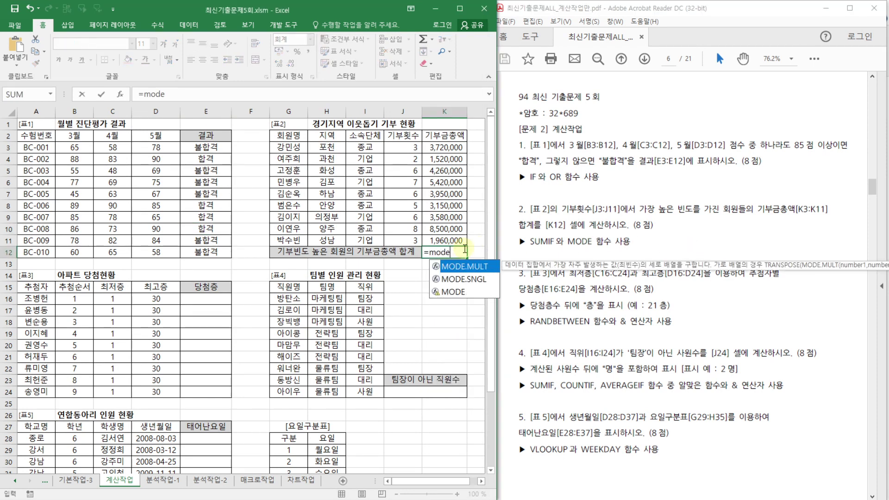
key(Down)
key(Down)
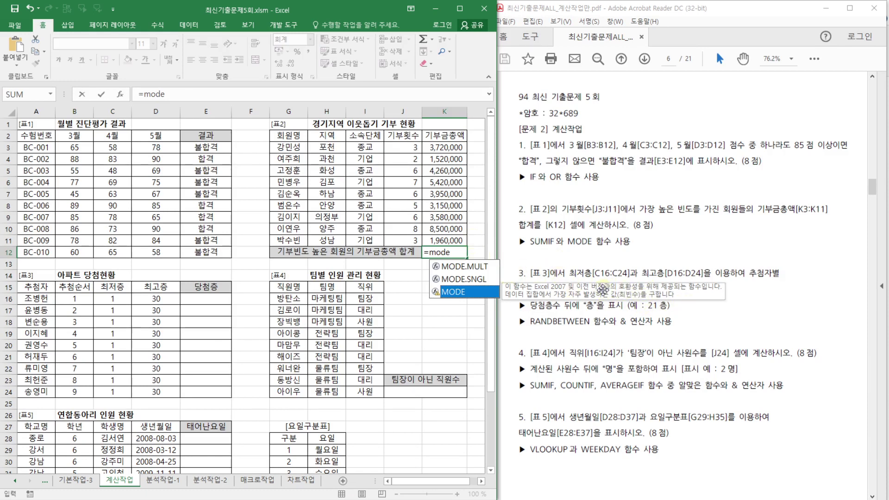
key(Escape)
key(Escape)
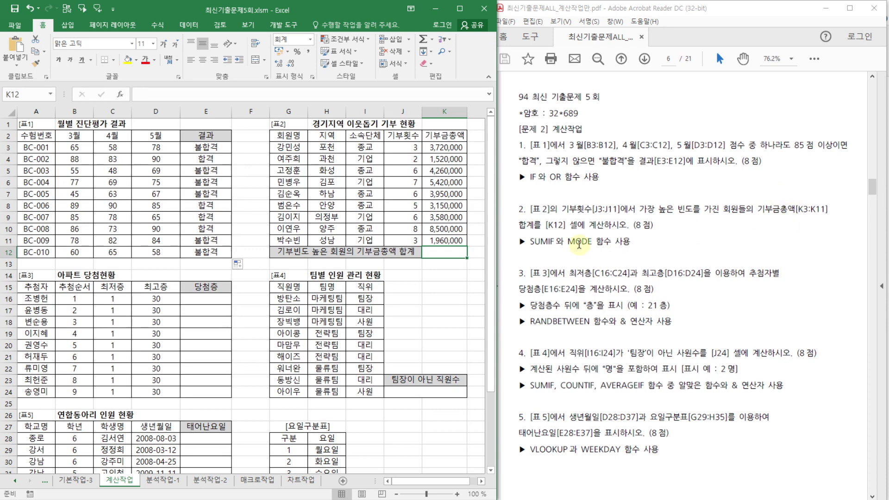
click(449, 273)
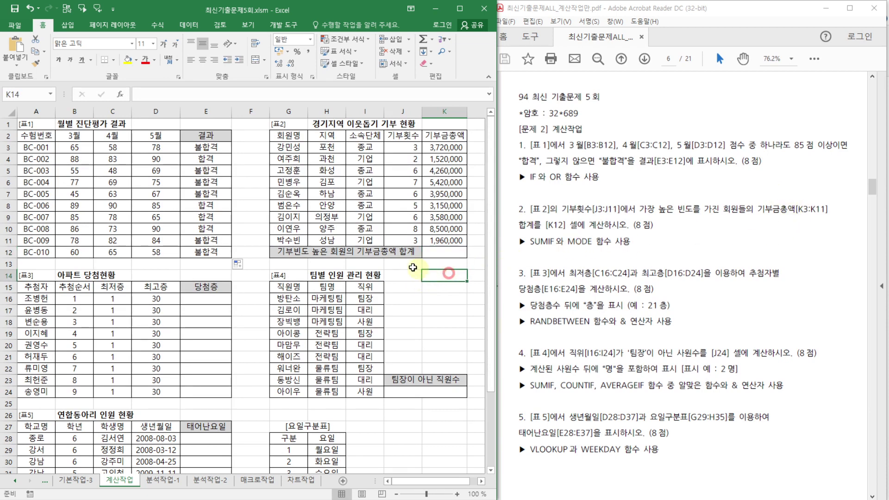
click(412, 266)
click(449, 257)
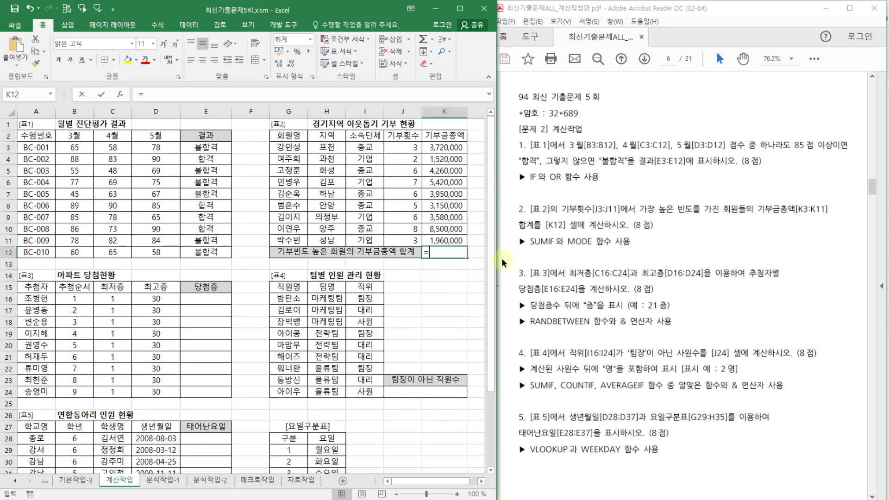
text(=)
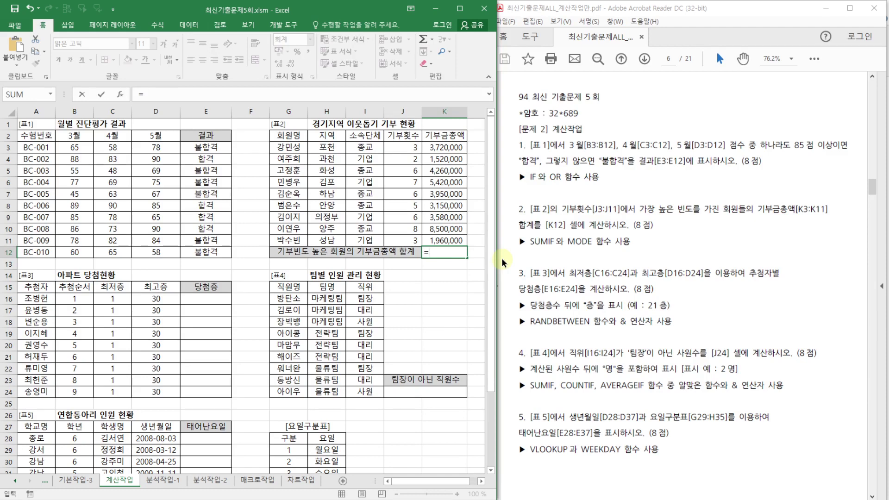
text(sumif)
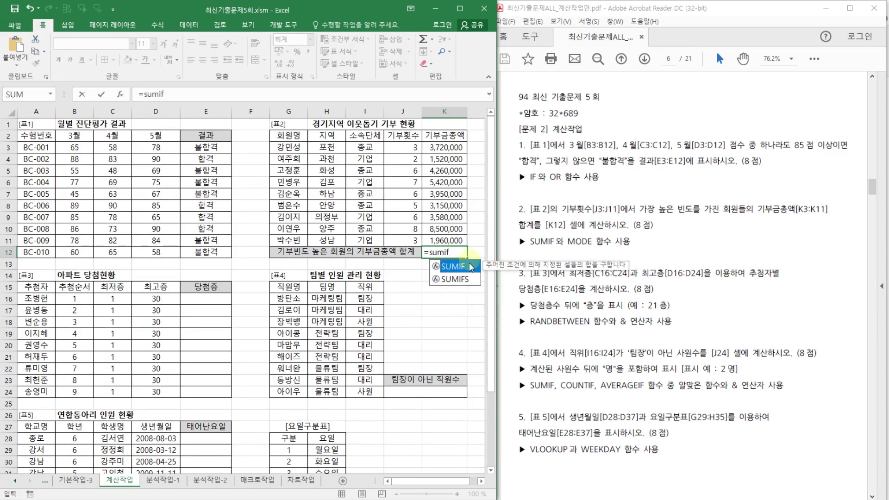
key(Tab)
key(Escape)
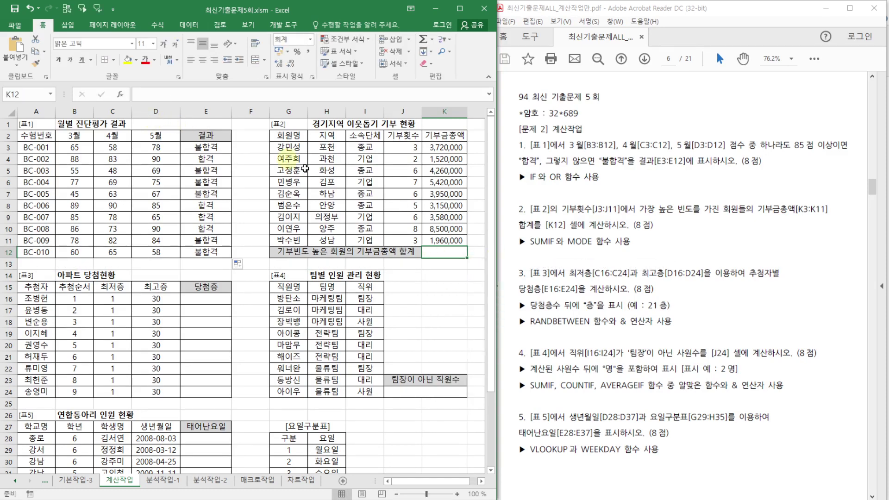
click(439, 256)
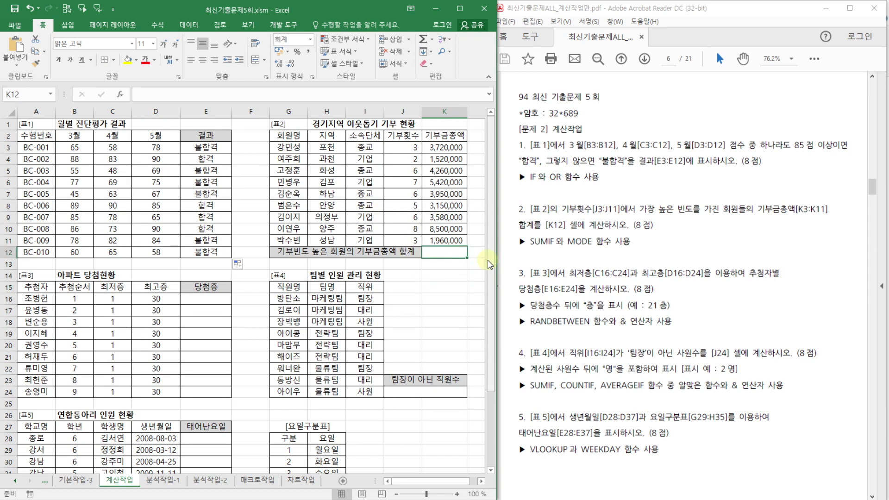
Try =MODE(J3:J11) in K12 to find the most frequent donation count, and clear the cell
text(=mode)
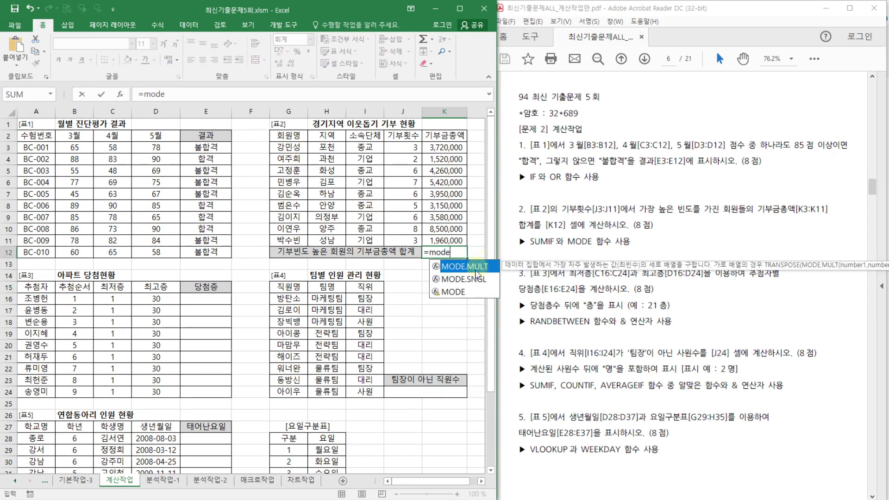
double_click(458, 292)
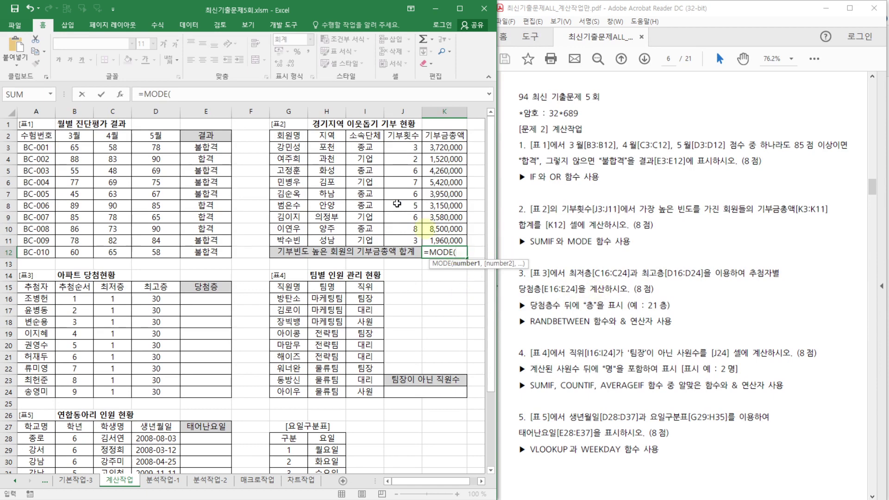
drag(411, 144, 409, 240)
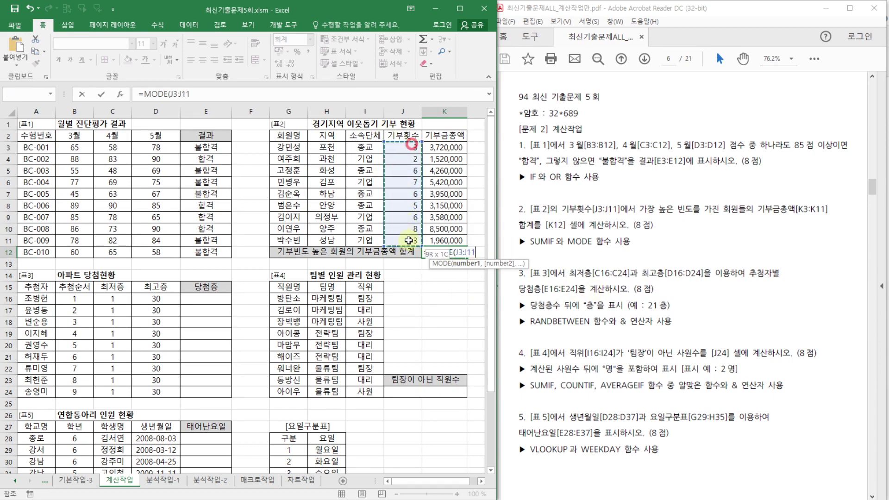
key(Return)
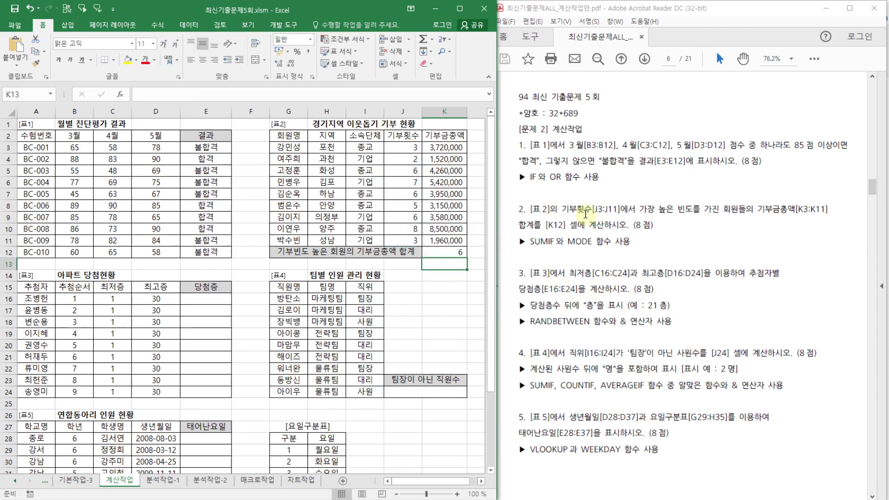
click(439, 251)
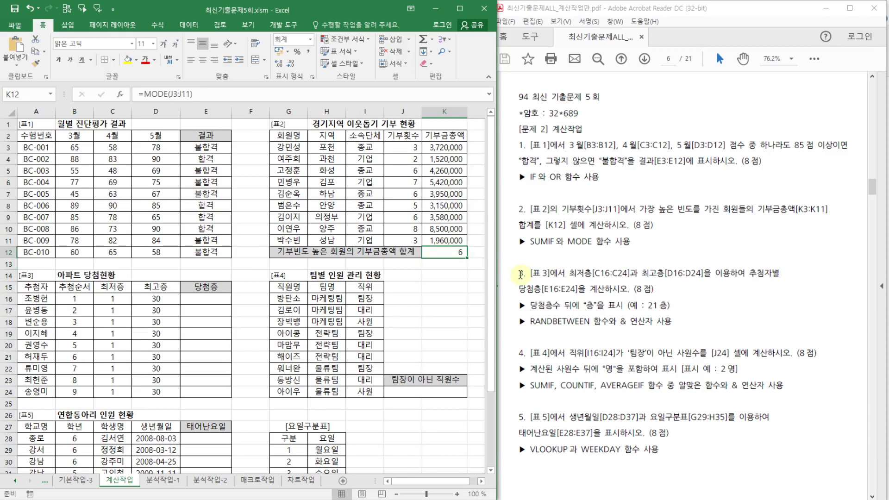
key(Delete)
Start a SUMIF function in K12 and set J3:J11 as its Range argument
text(=sum)
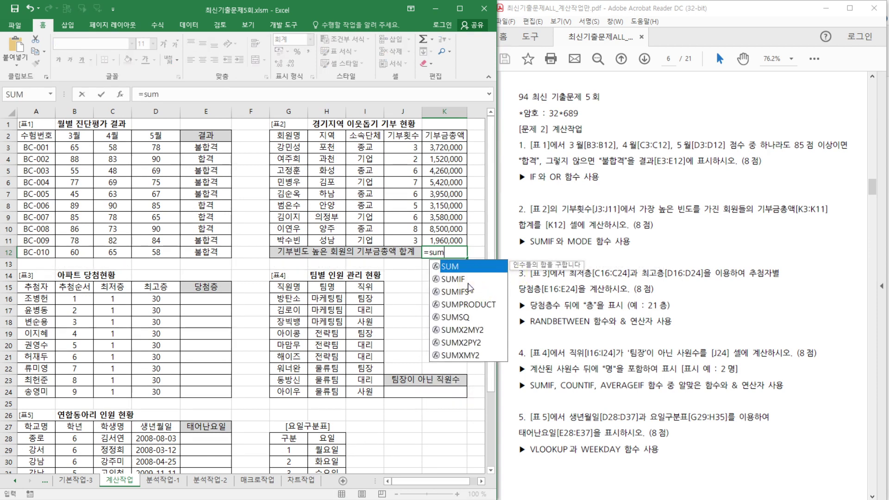
double_click(466, 277)
click(127, 95)
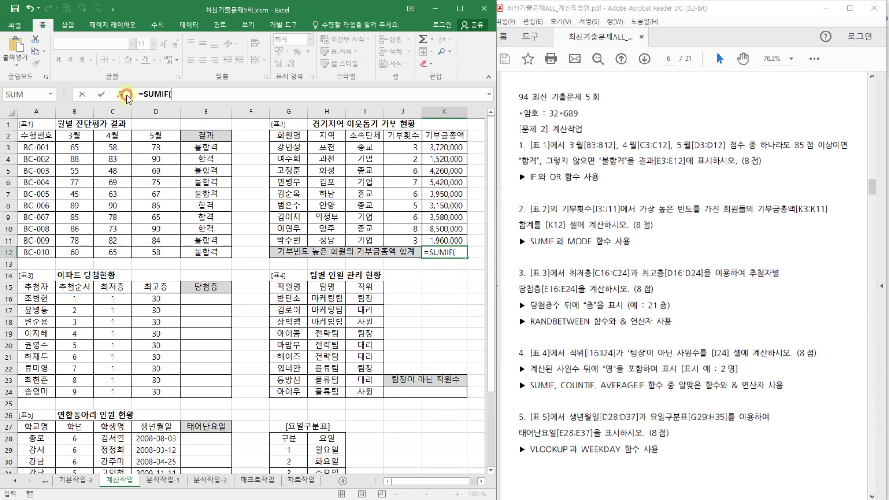
drag(476, 197, 684, 277)
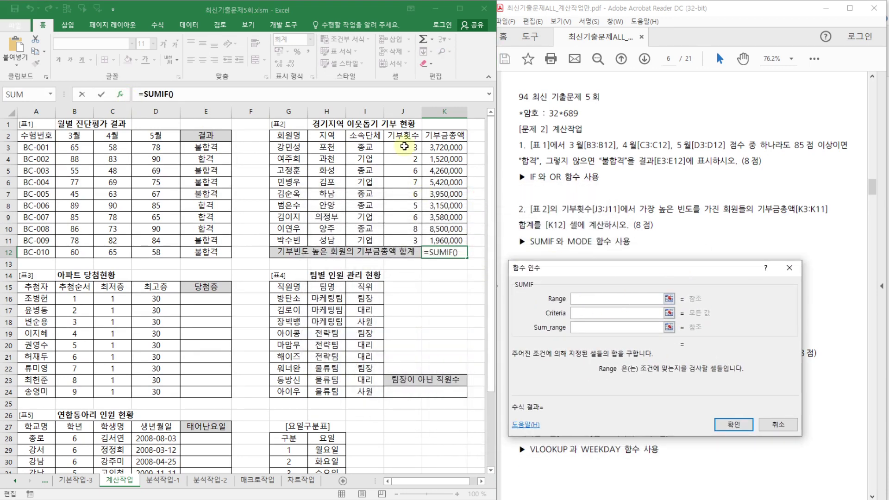
drag(404, 146, 407, 242)
Set the SUMIF Criteria argument to mode(J3:J11)
click(644, 317)
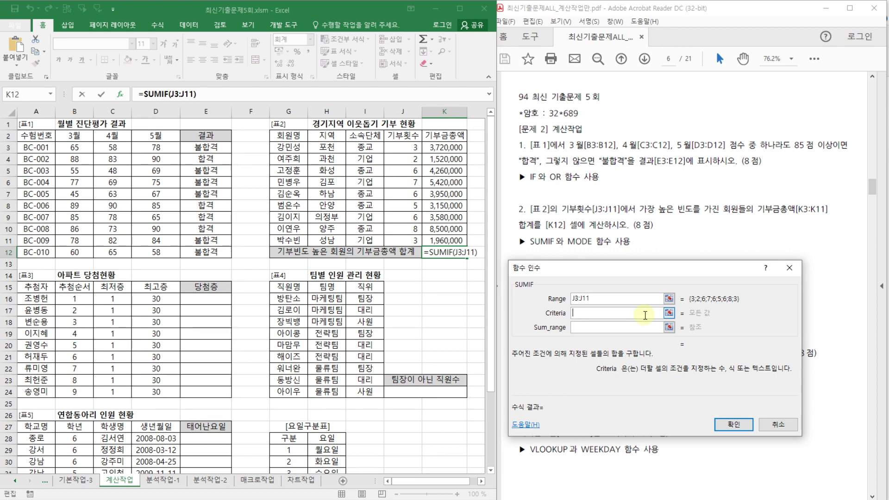
text(=)
key(BackSpace)
text(mode()
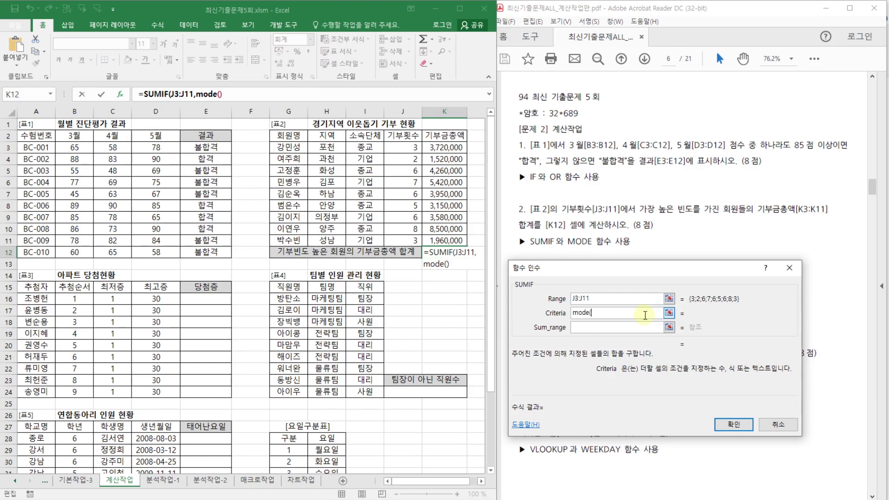
click(400, 146)
drag(400, 146, 401, 240)
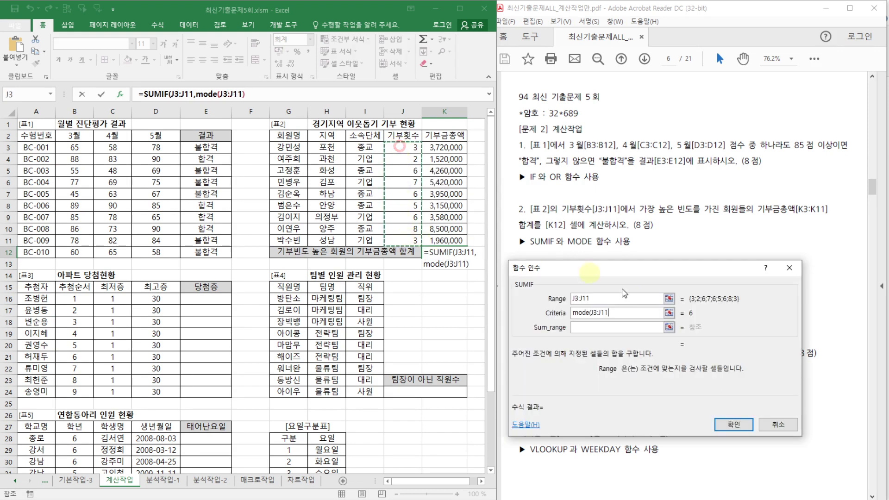
click(615, 329)
click(614, 313)
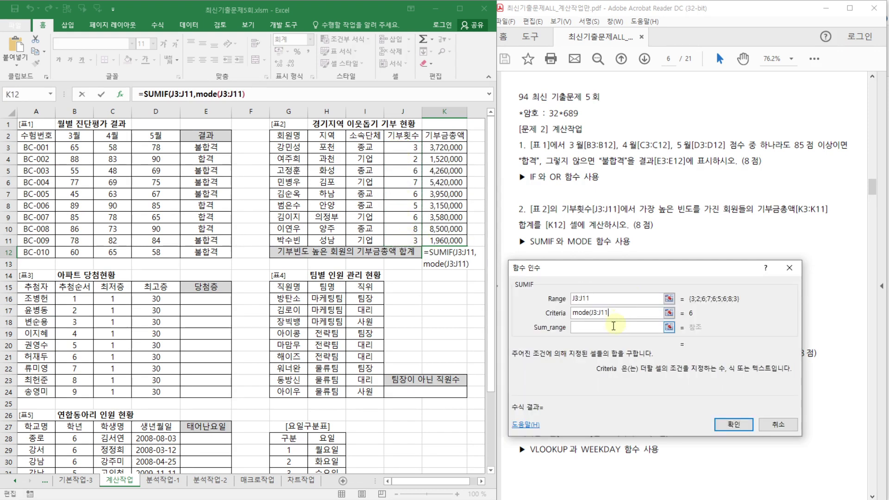
text())
Set K3:K11 as the Sum_range and enter the completed SUMIF formula in K12
click(595, 327)
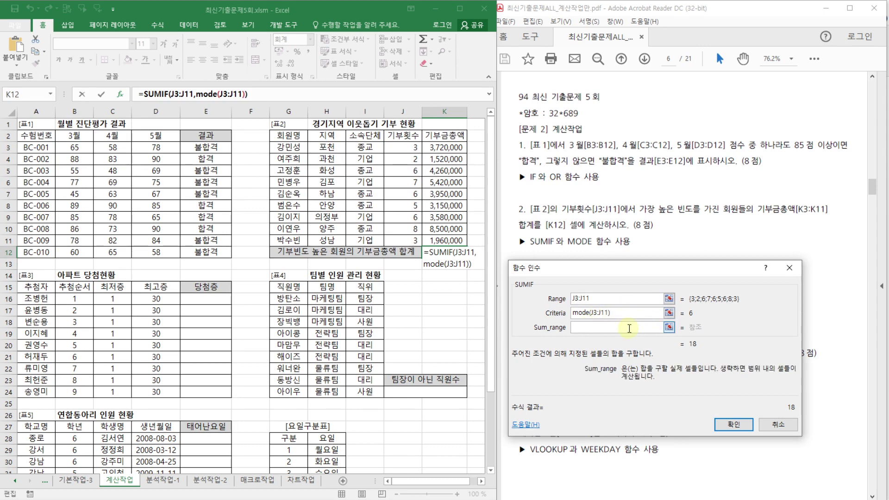
drag(450, 153, 448, 236)
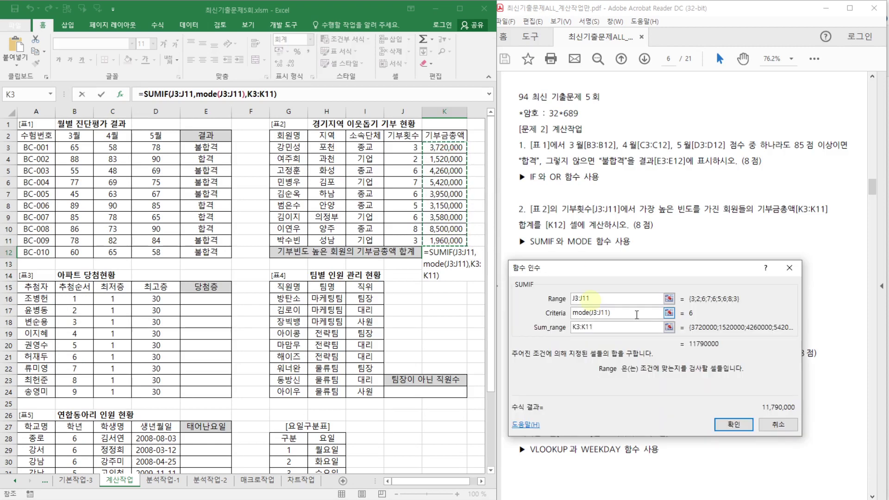
drag(655, 276, 641, 246)
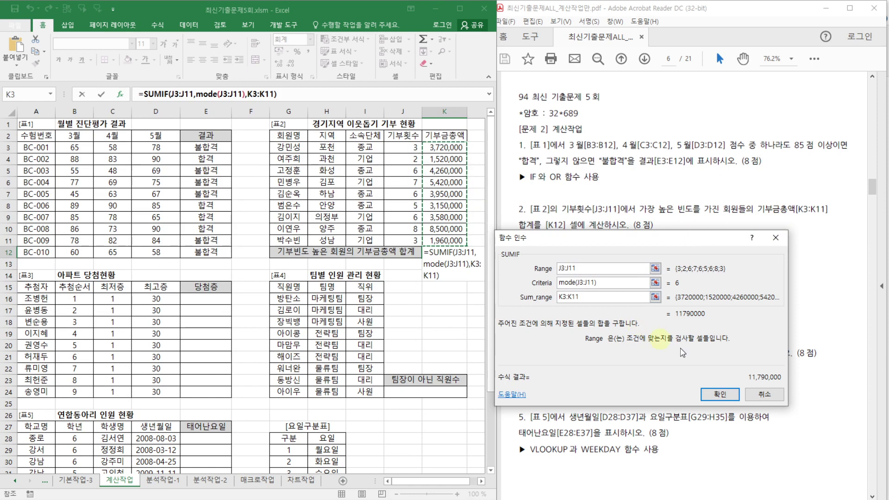
click(712, 396)
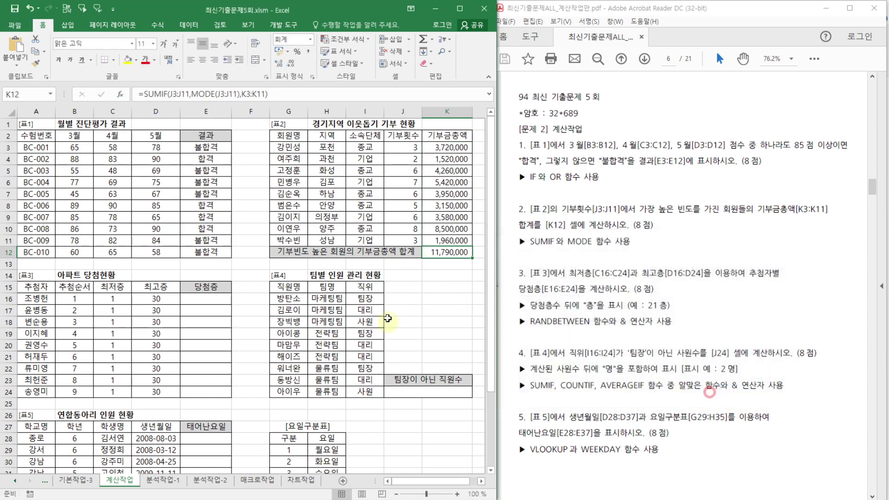
click(446, 241)
click(454, 273)
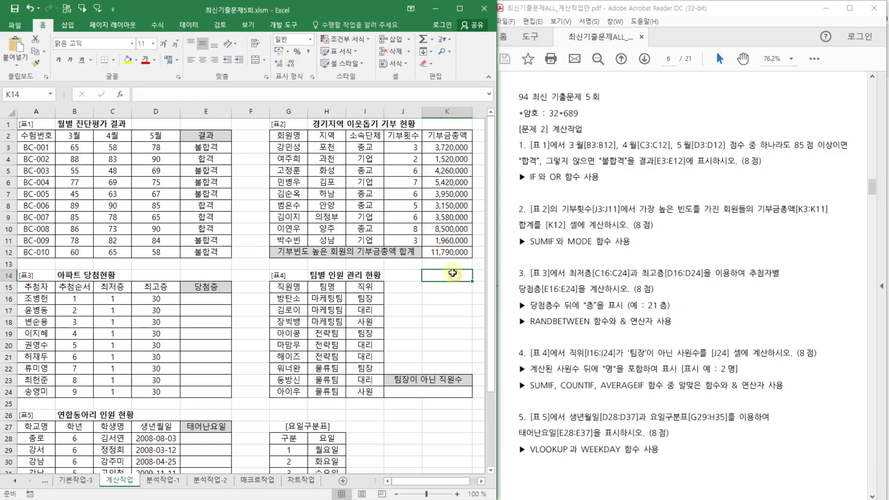
Review problem 2's MODE requirement in the PDF and examine problem 3's table 3 ranges, "층" suffix and required RANDBETWEEN function with the & operator
drag(565, 243, 610, 242)
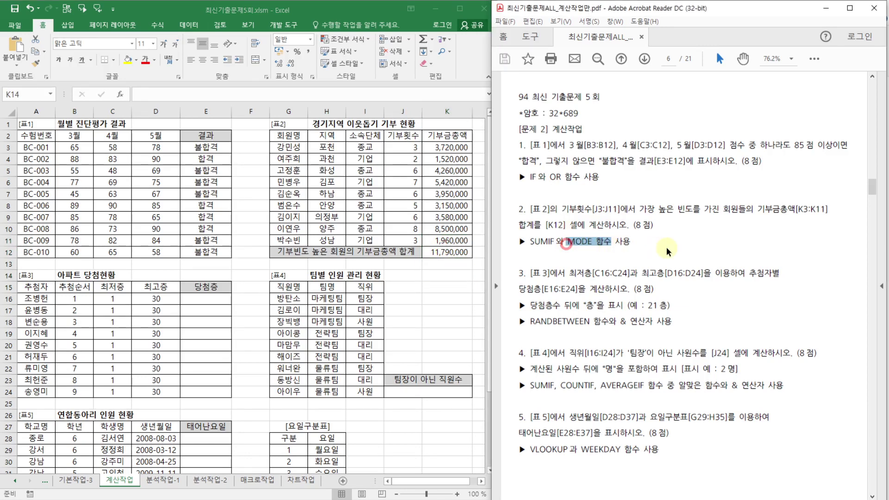
click(667, 251)
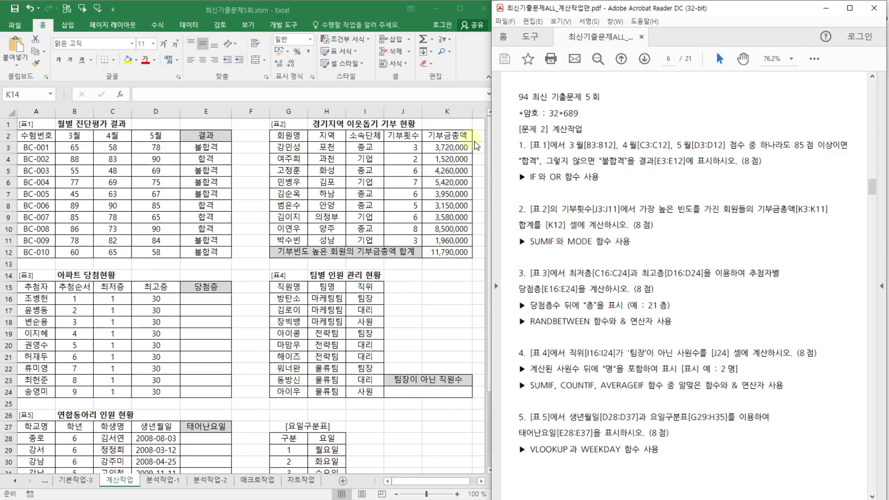
drag(569, 242, 611, 242)
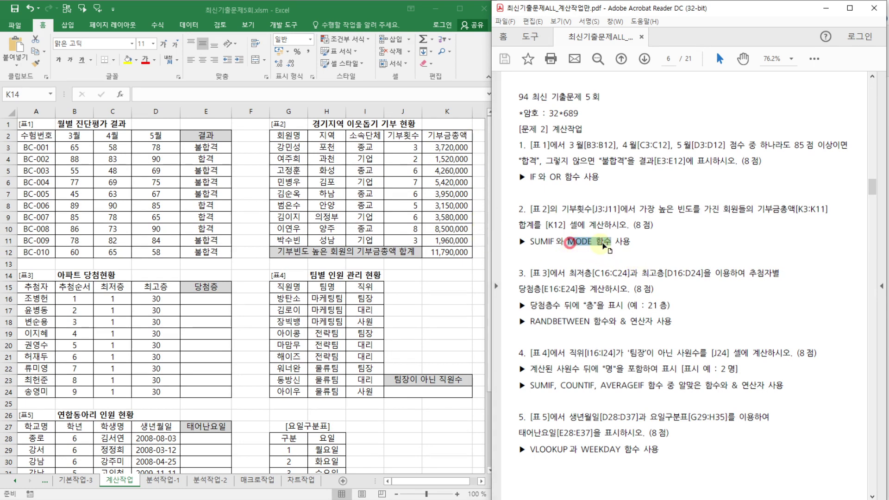
click(642, 243)
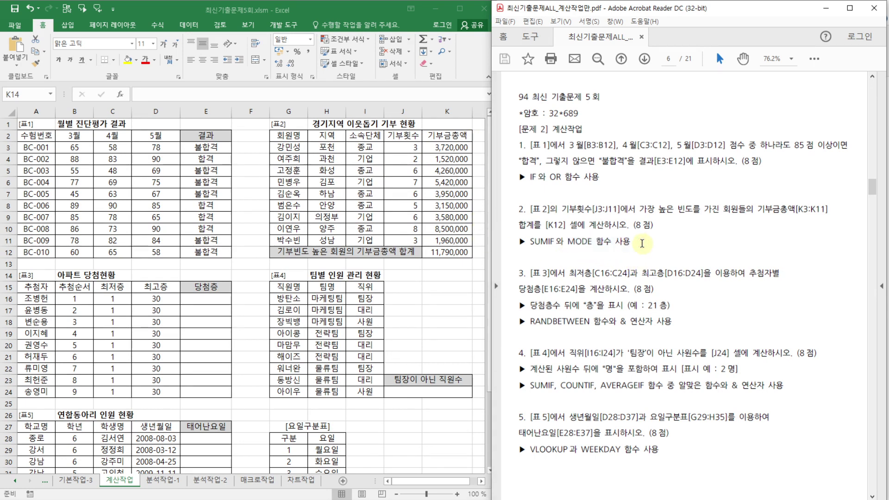
click(244, 284)
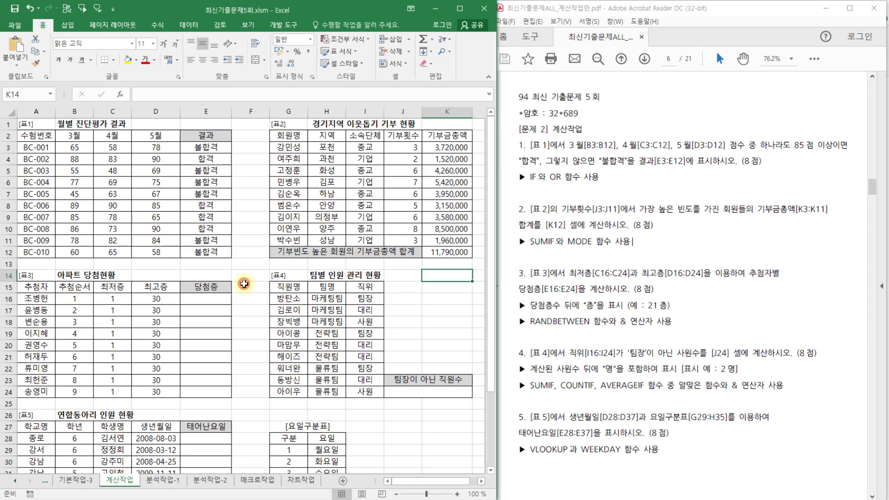
scroll(270, 292, down, 2)
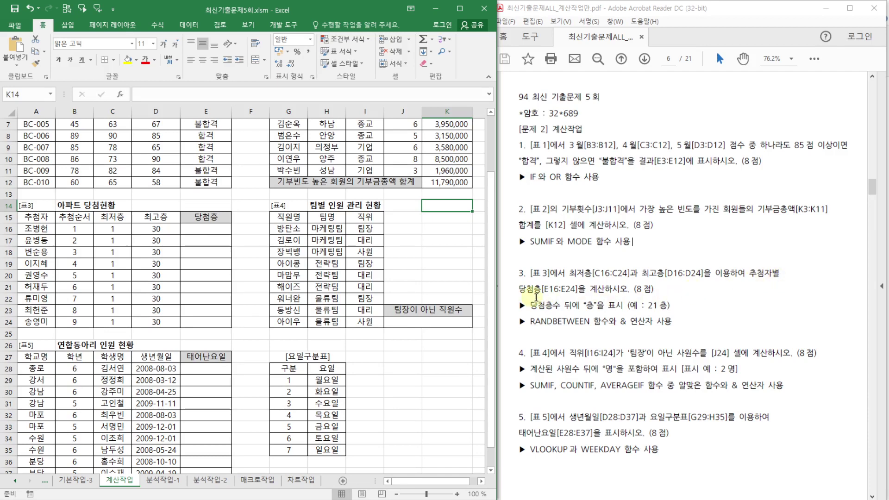
click(707, 304)
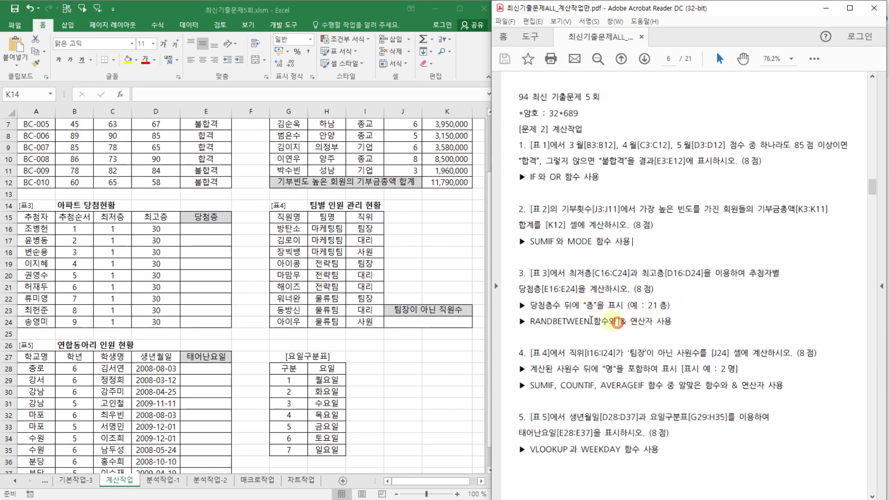
drag(530, 321, 672, 322)
click(647, 325)
click(697, 329)
Start a RANDBETWEEN function in E16 of table 3 and open its function arguments clear of the table's data
click(210, 228)
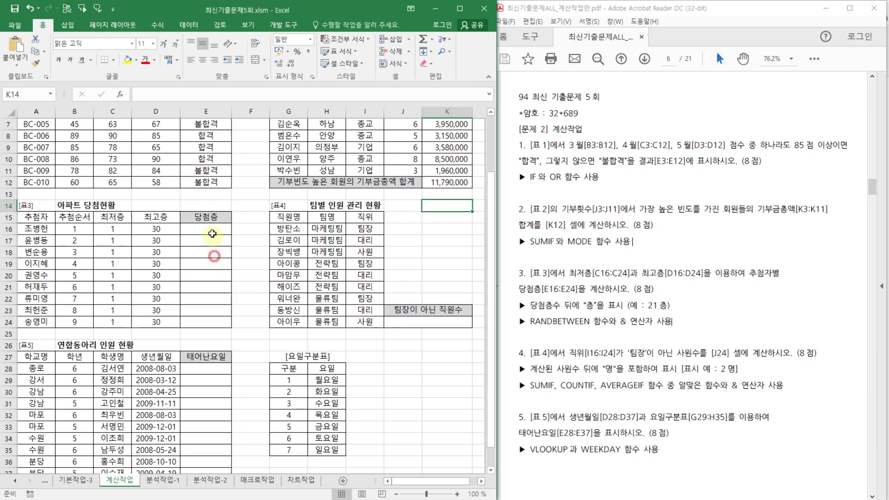
text(=rand)
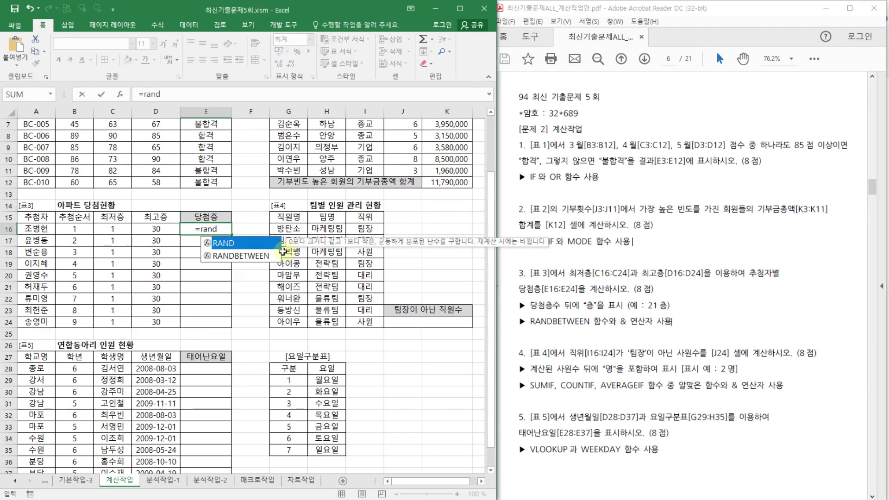
click(266, 257)
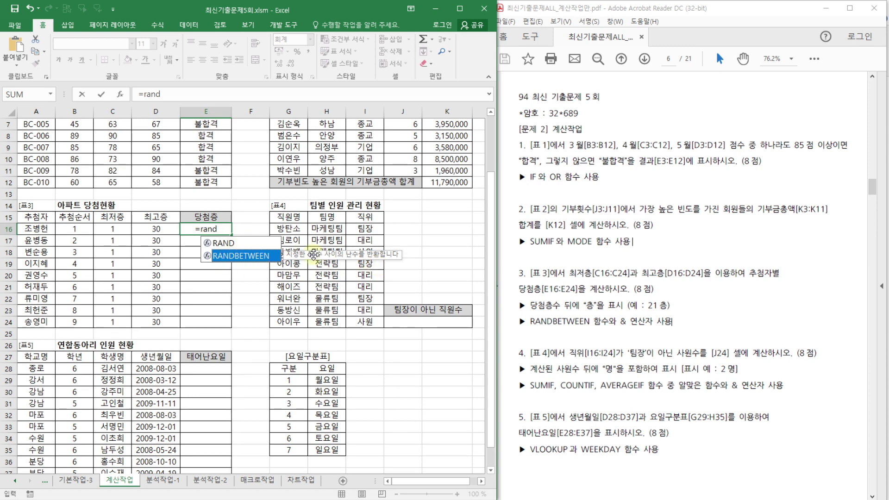
double_click(232, 256)
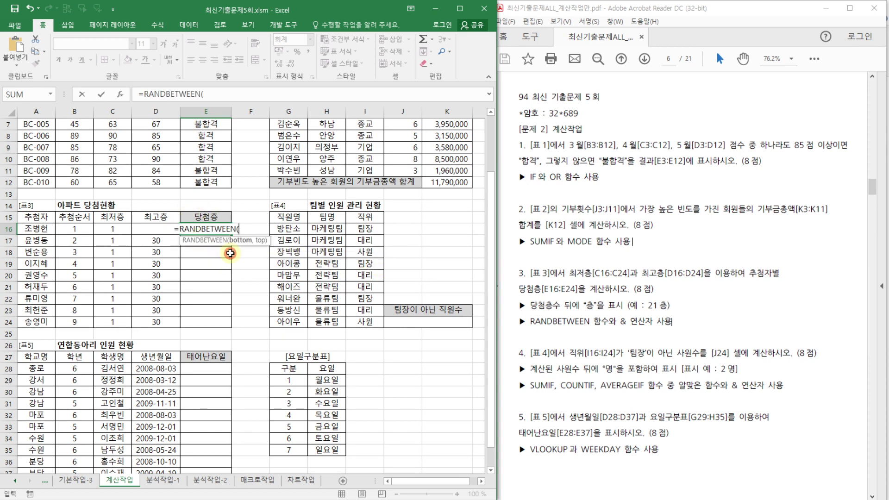
click(120, 94)
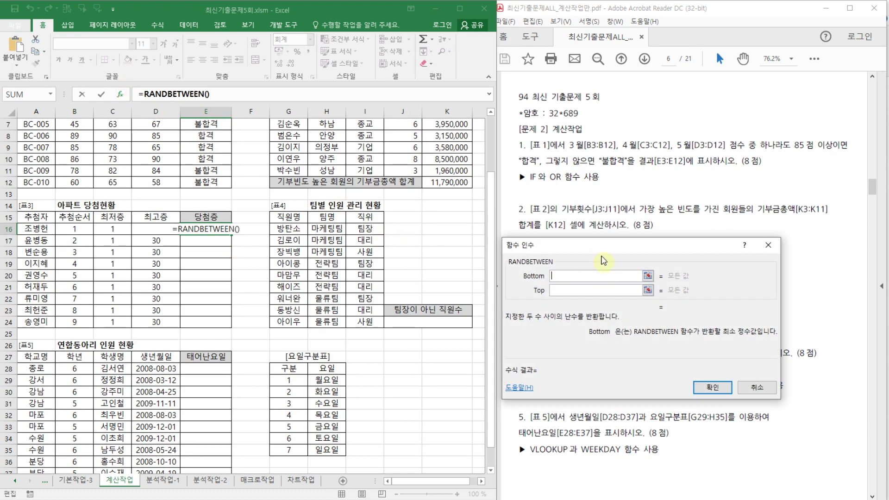
drag(602, 250, 375, 232)
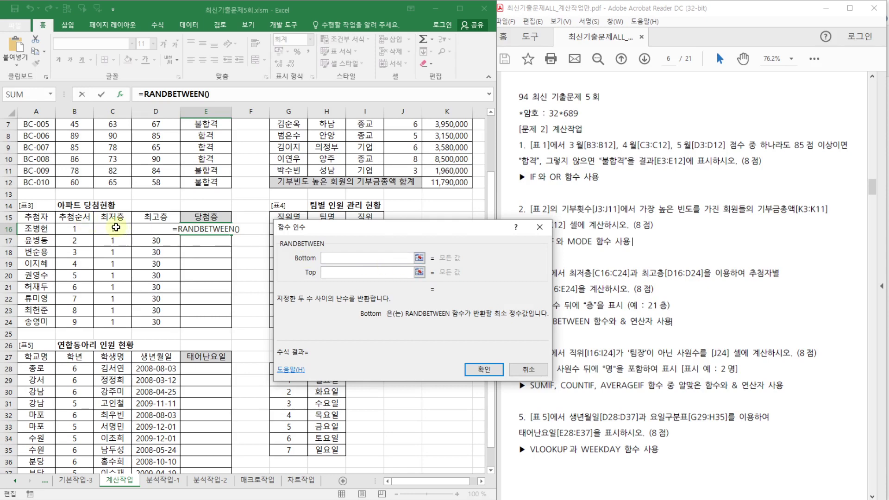
Set C16 as Bottom and D16 as Top, and enter the RANDBETWEEN formula in E16
click(116, 227)
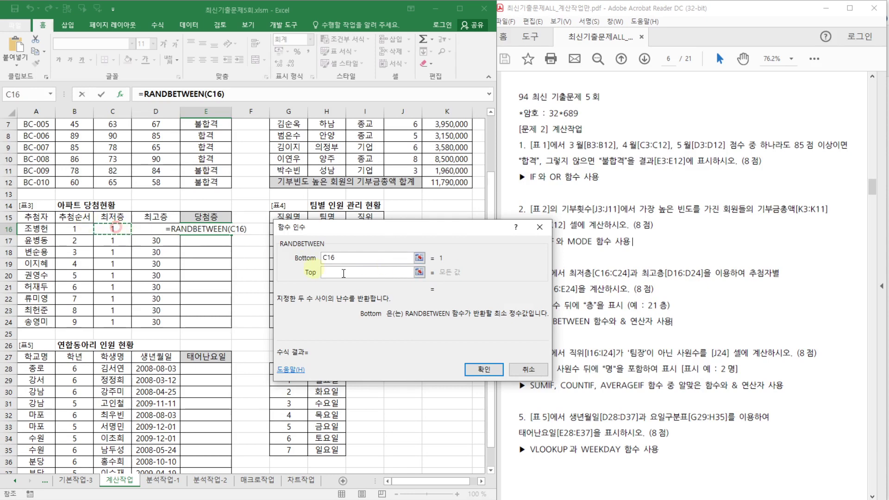
click(327, 272)
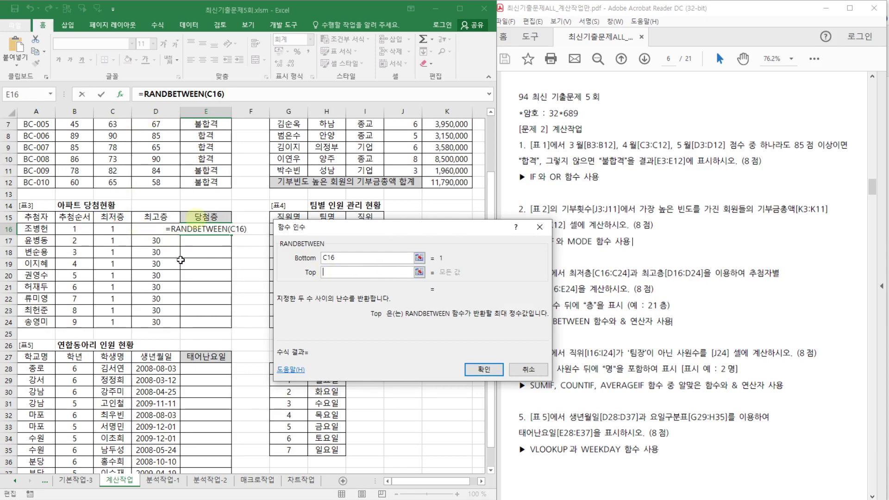
click(158, 241)
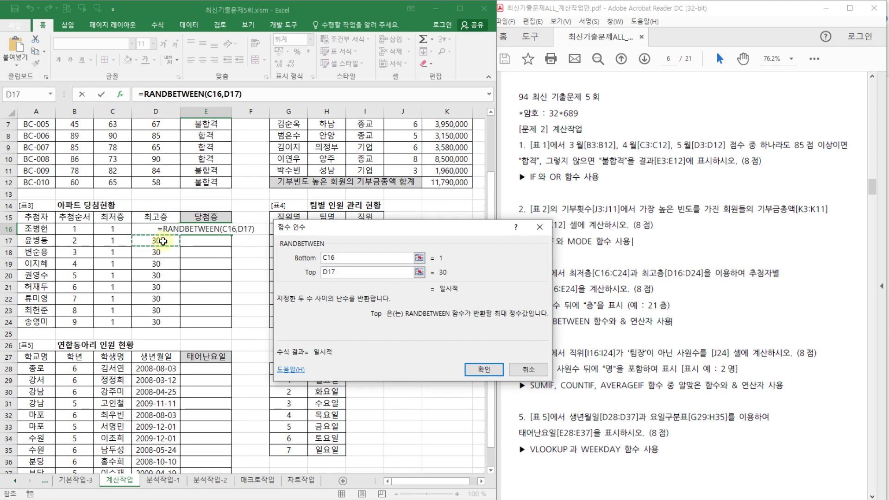
key(Up)
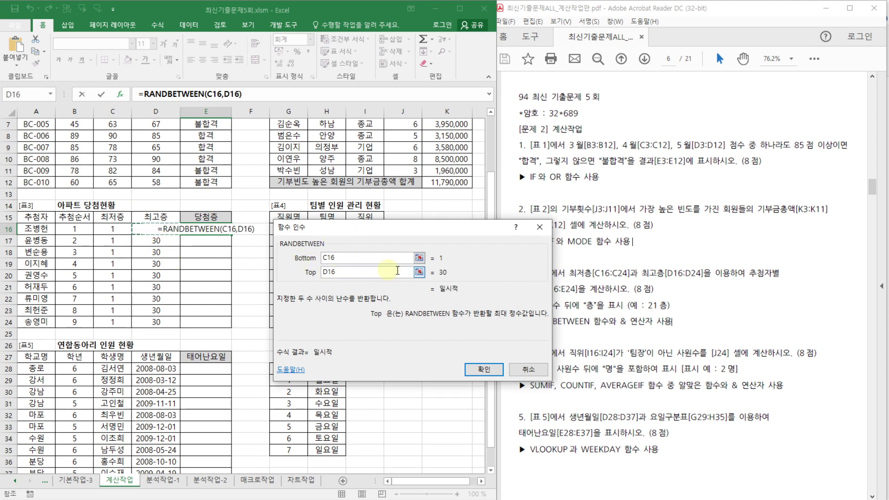
click(484, 369)
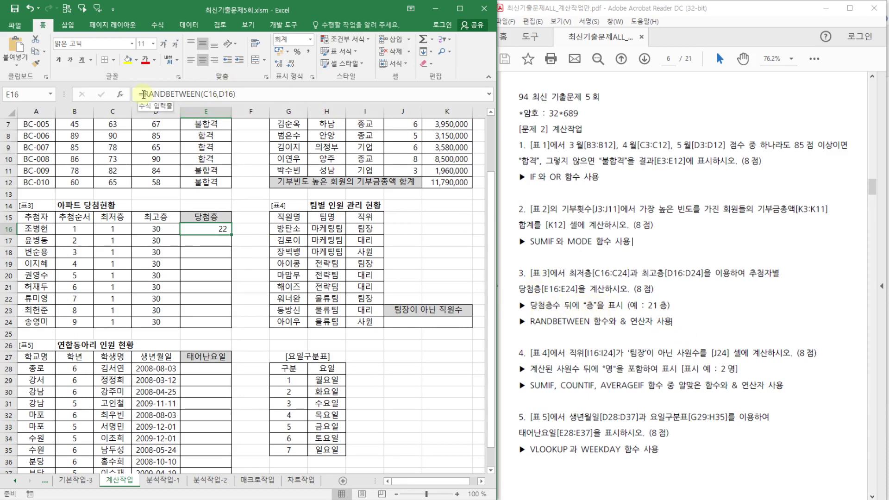
Append & "층" to the RANDBETWEEN formula in E16 and enter it
click(246, 93)
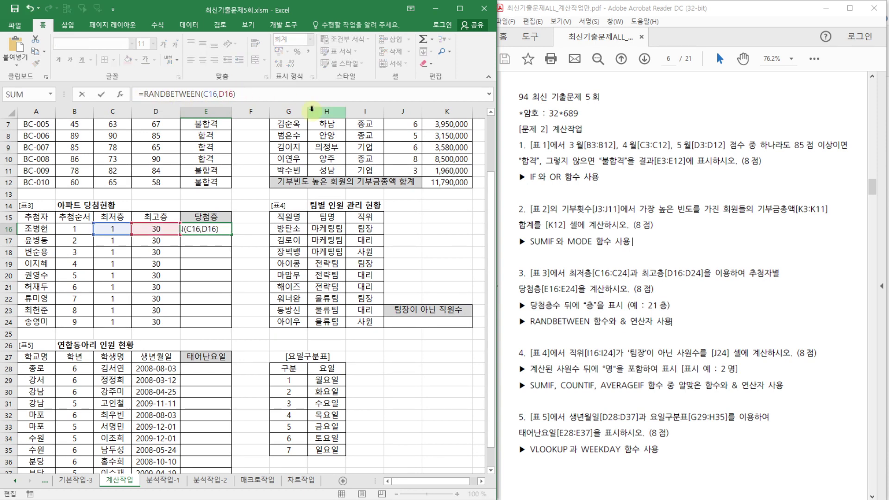
text(& "층)
key(Hangul)
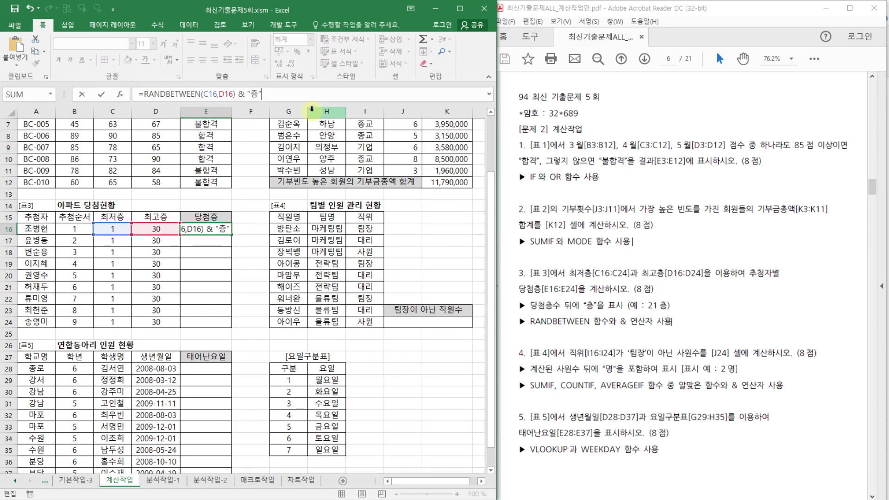
key(ctrl+Return)
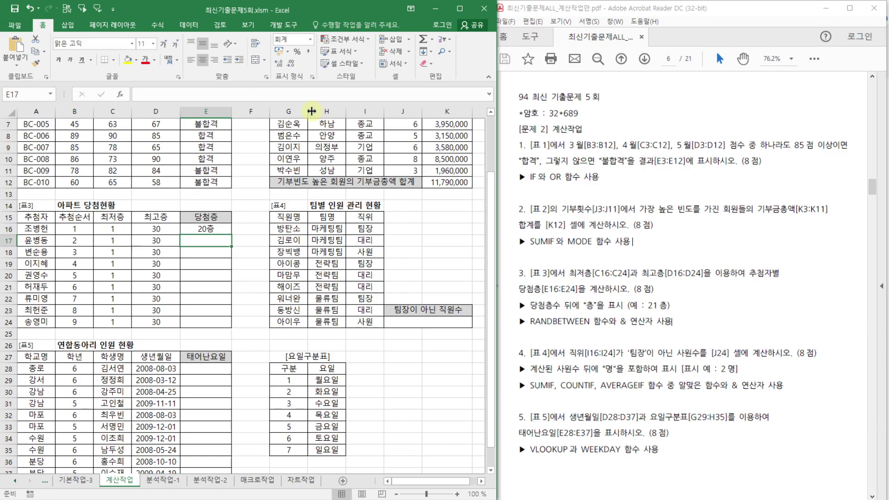
Fill the E16 formula down through E24 and check the copied formula in E24
click(213, 228)
drag(233, 234, 229, 330)
click(214, 322)
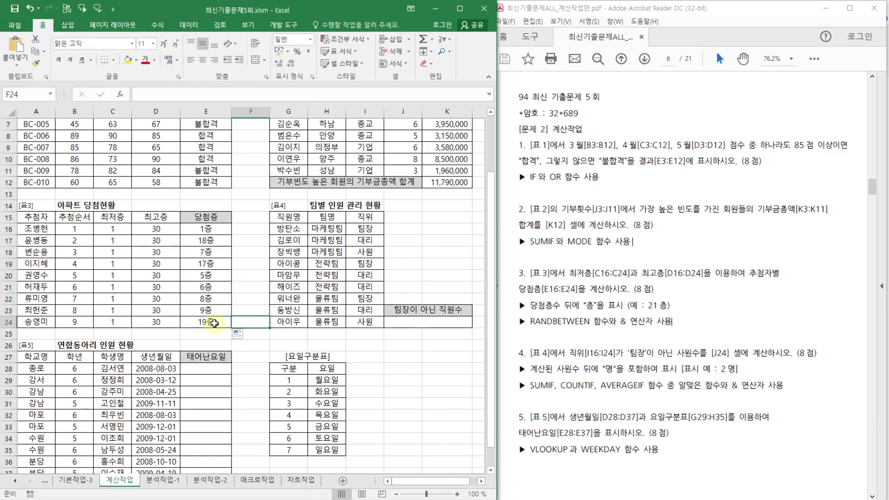
double_click(214, 322)
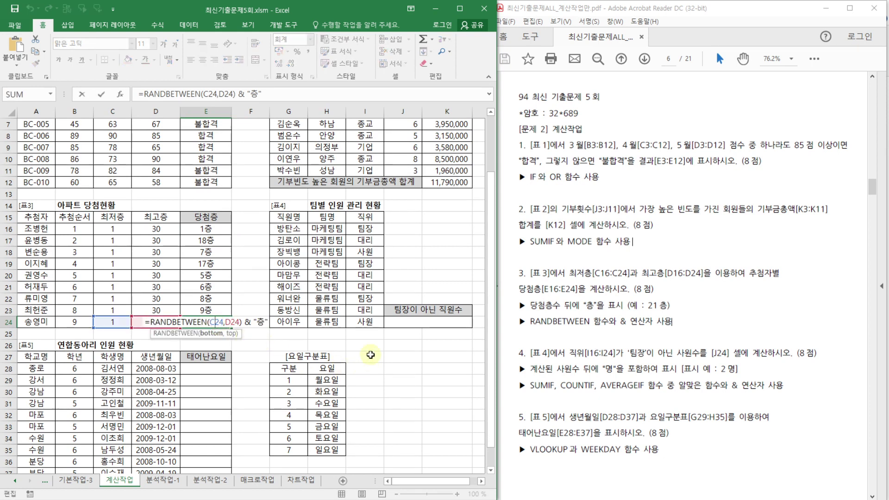
key(Escape)
click(414, 248)
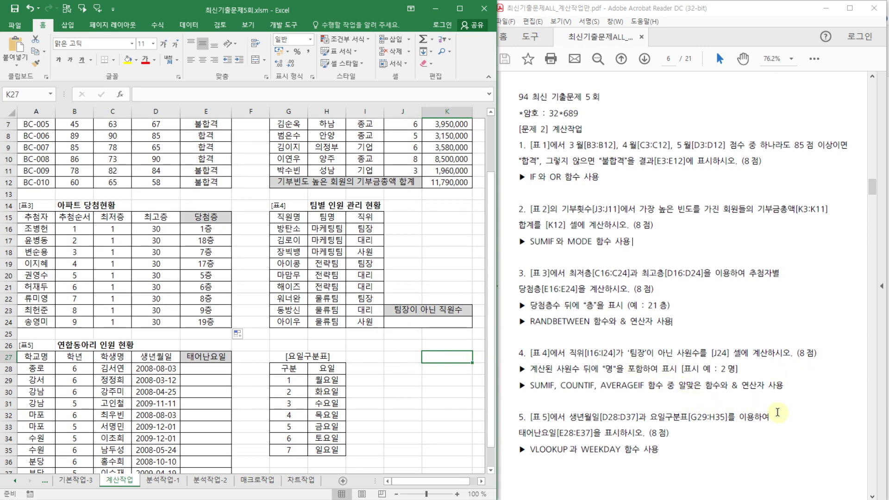
Examine problem 4's "명" suffix requirement and its choice among SUMIF, COUNTIF and AVERAGEIF with the & operator in the PDF
click(632, 352)
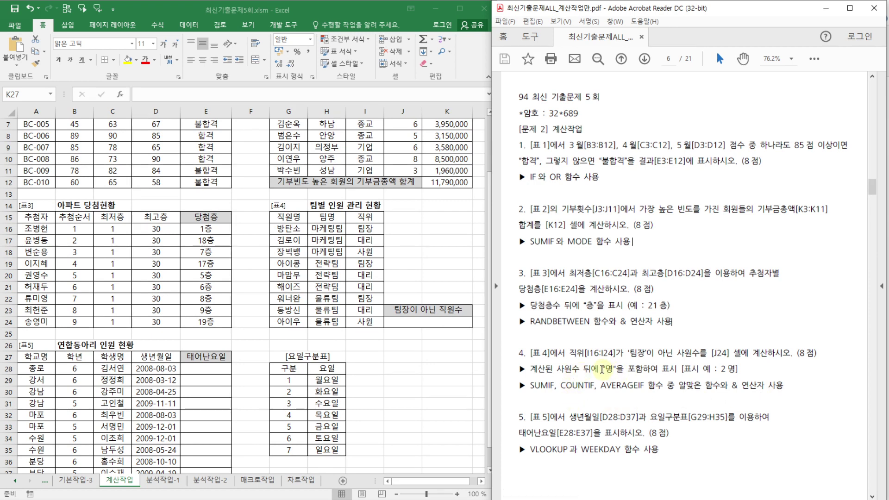
click(799, 396)
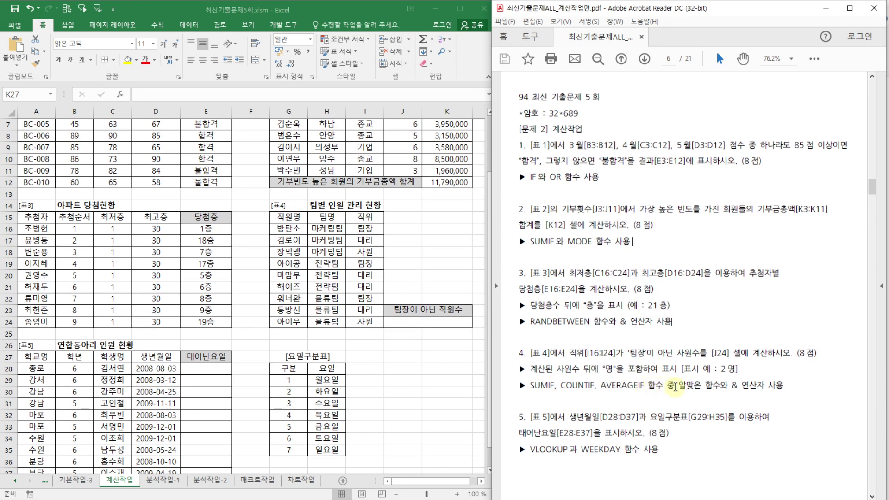
drag(732, 388, 764, 388)
click(789, 389)
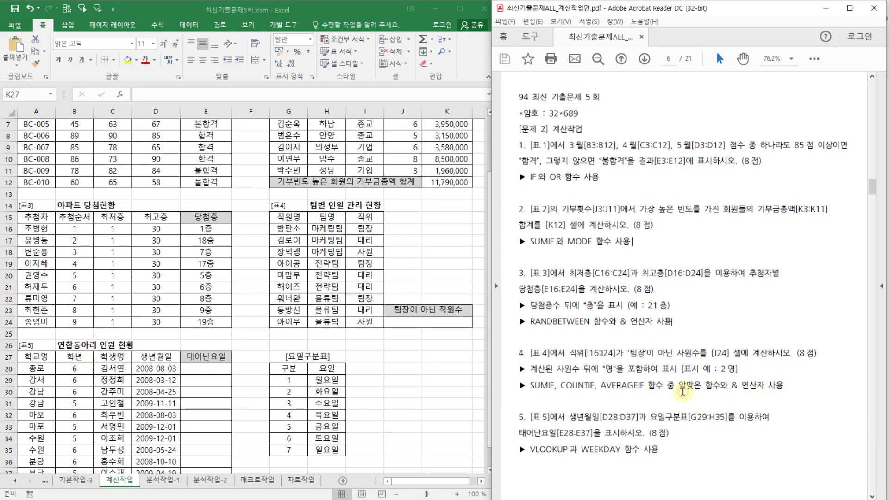
drag(560, 384, 597, 385)
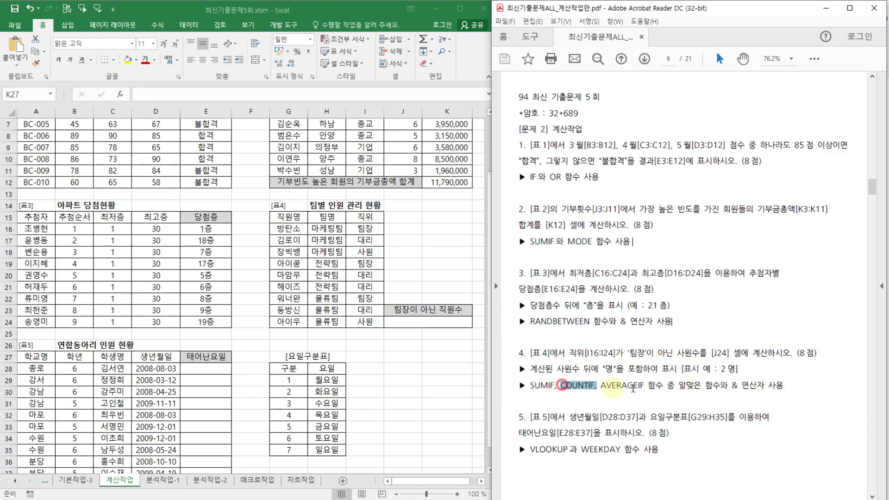
click(693, 390)
Start a COUNTIF function in J24 of table 4 and open its function arguments clear of the table's data
click(427, 320)
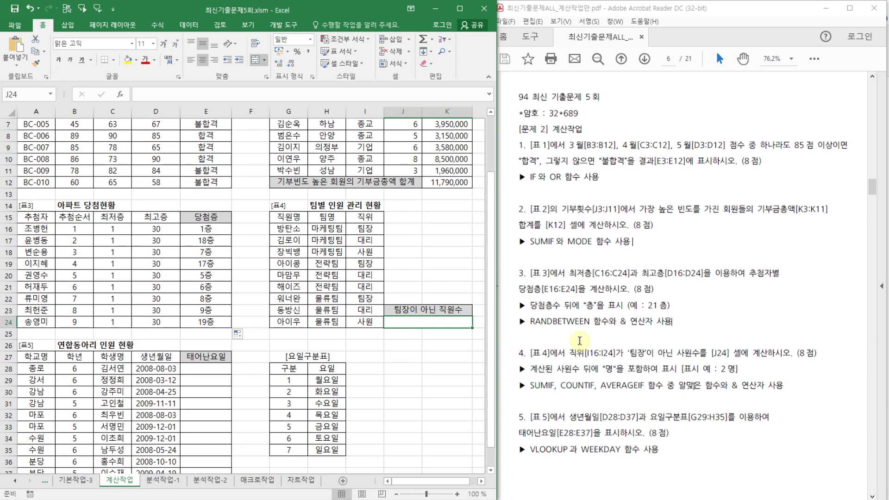
text(=)
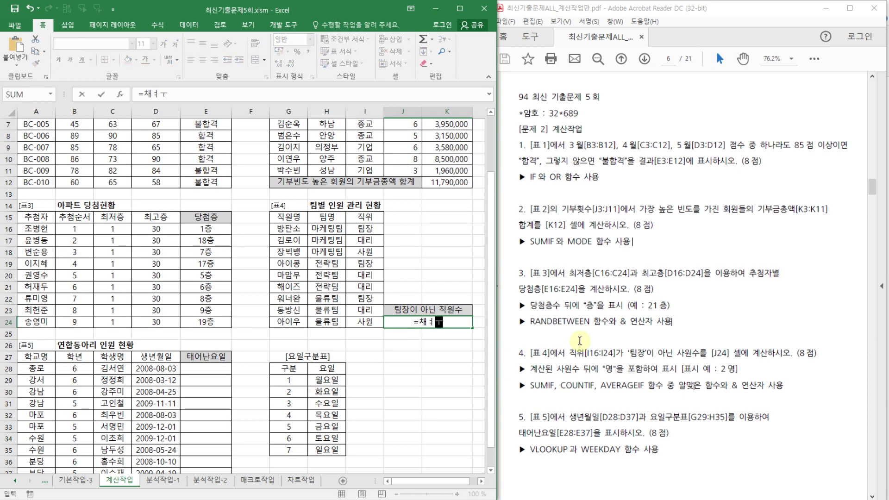
text(count)
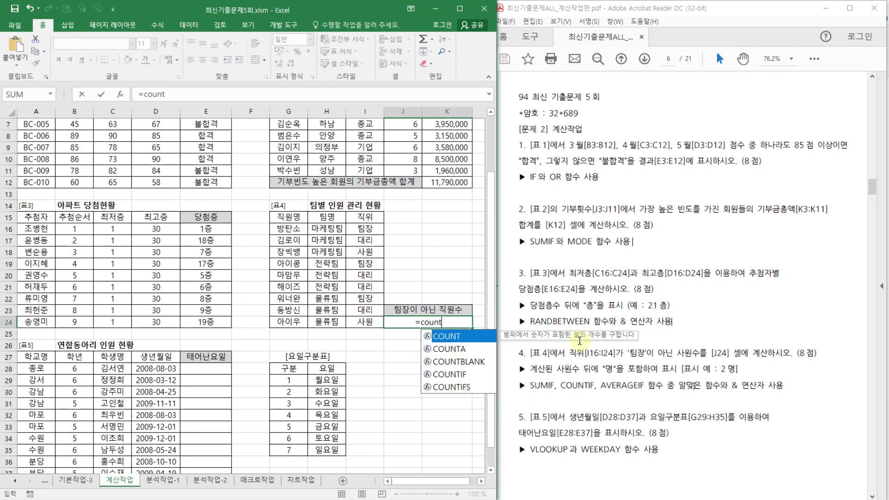
double_click(458, 374)
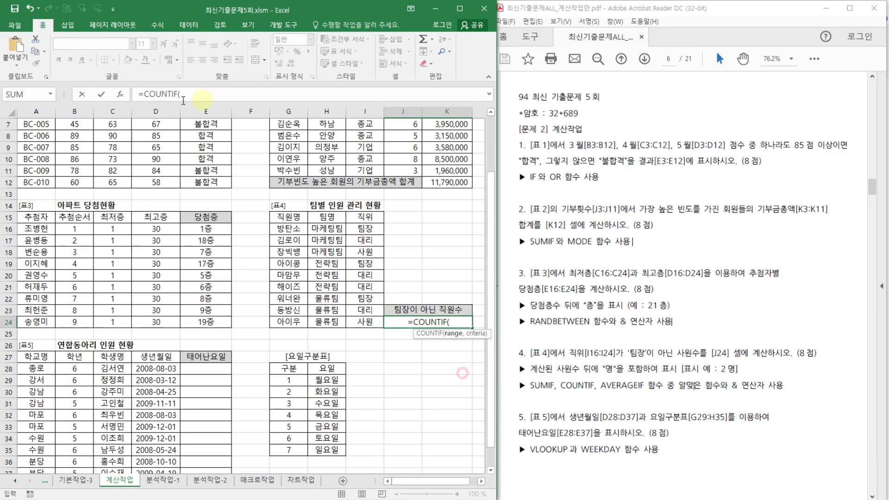
click(122, 95)
drag(428, 227, 650, 111)
Set I16:I24 as Range and "<>팀장" as Criteria, and enter the COUNTIF formula in J24
drag(366, 228, 370, 320)
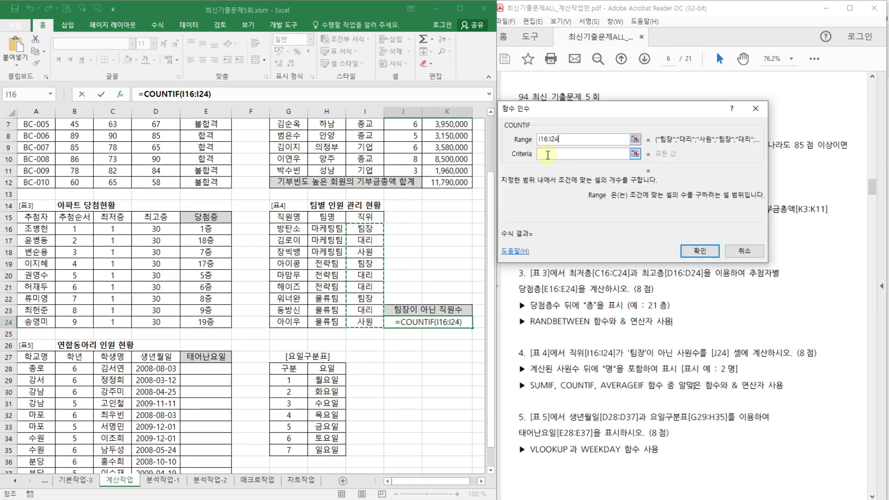
key(Tab)
text(<>)
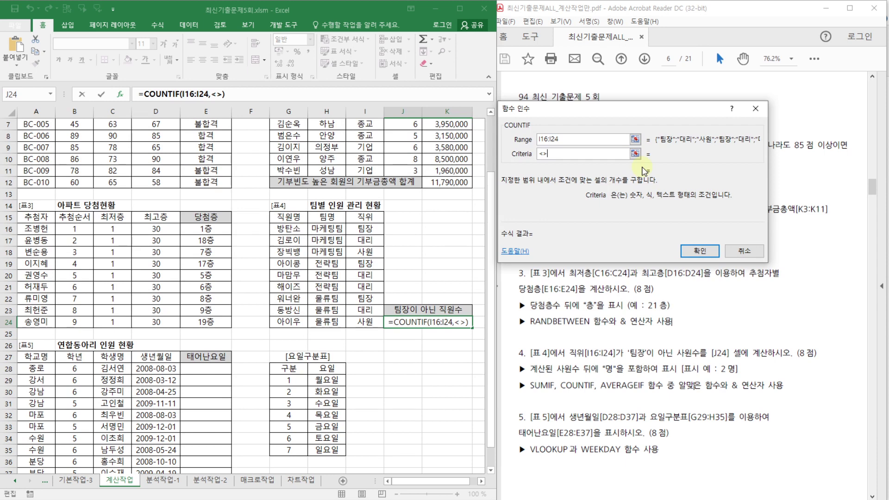
text(팀장)
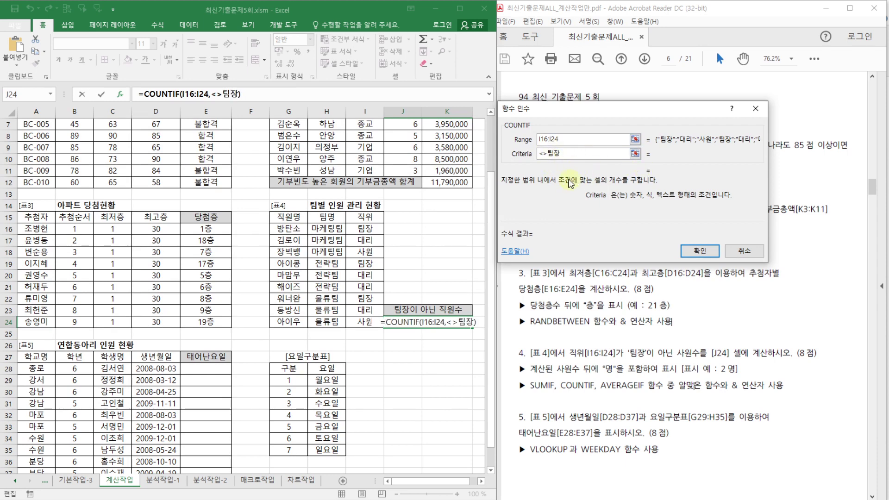
click(570, 139)
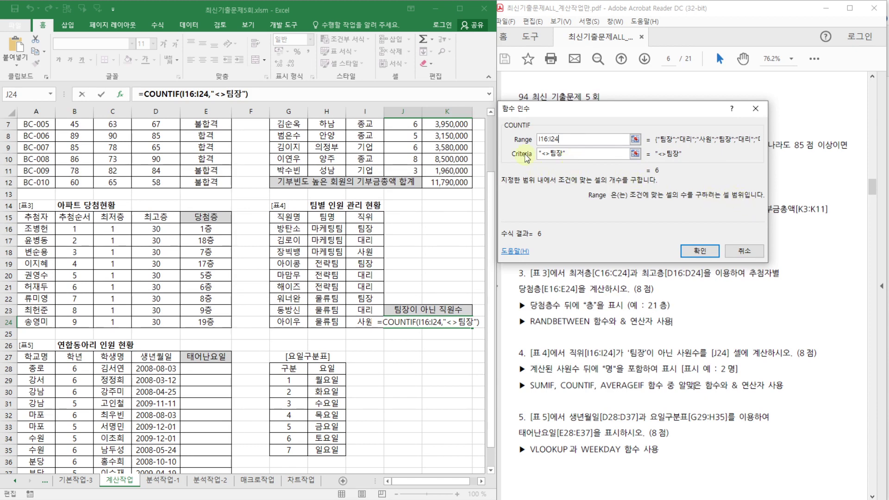
click(712, 250)
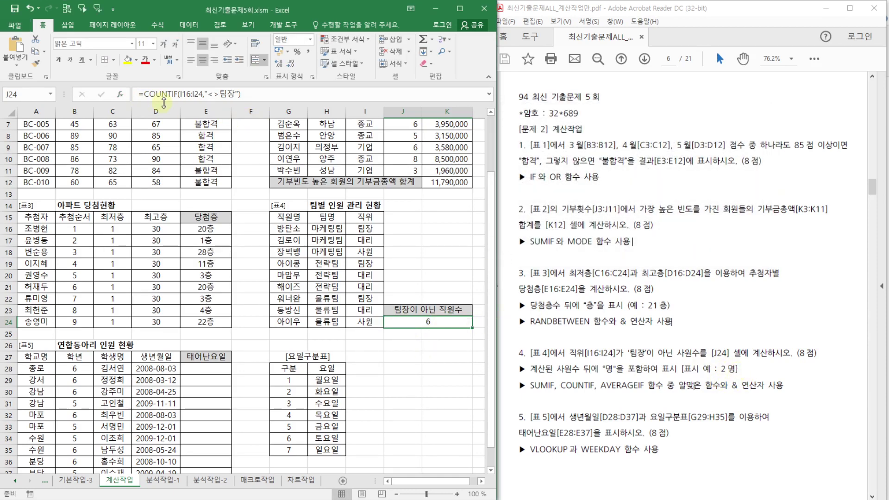
Append & "명" to the COUNTIF formula in J24 and enter it
click(252, 92)
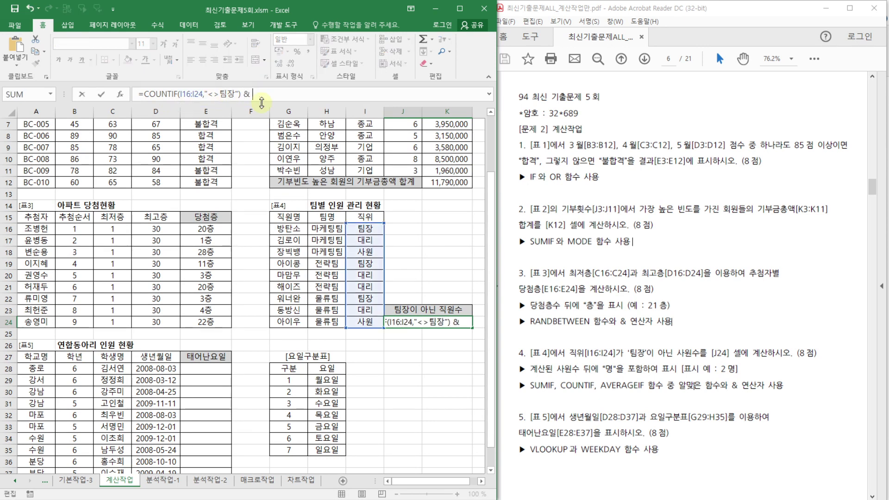
text(u)
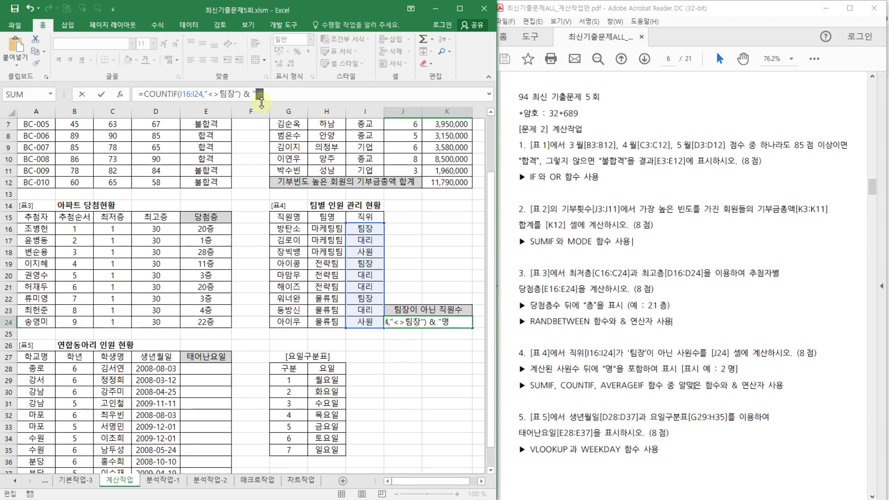
text(")
key(Return)
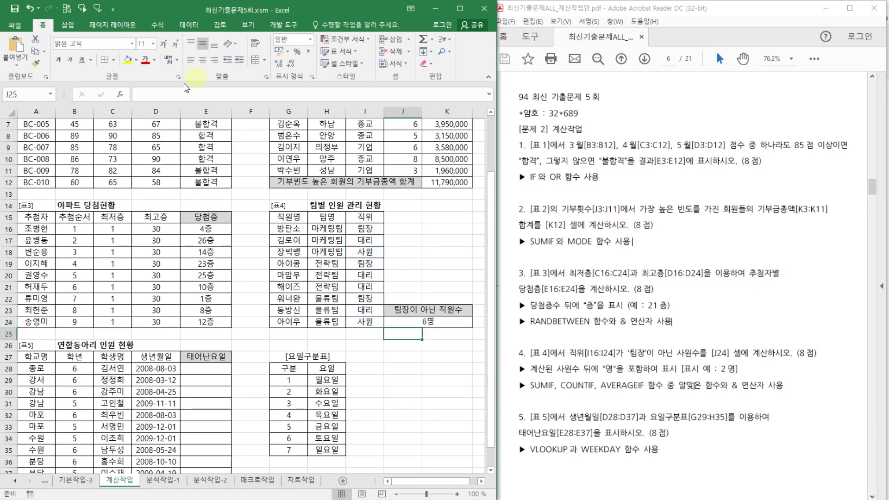
Examine problem 5's VLOOKUP and WEEKDAY requirement in the PDF and the day numbering in the 요일구분표 table
scroll(423, 367, down, 3)
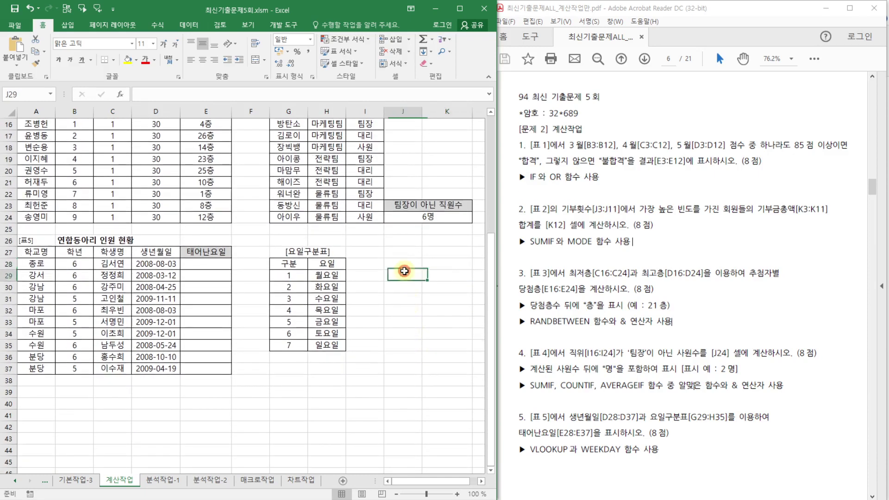
click(404, 272)
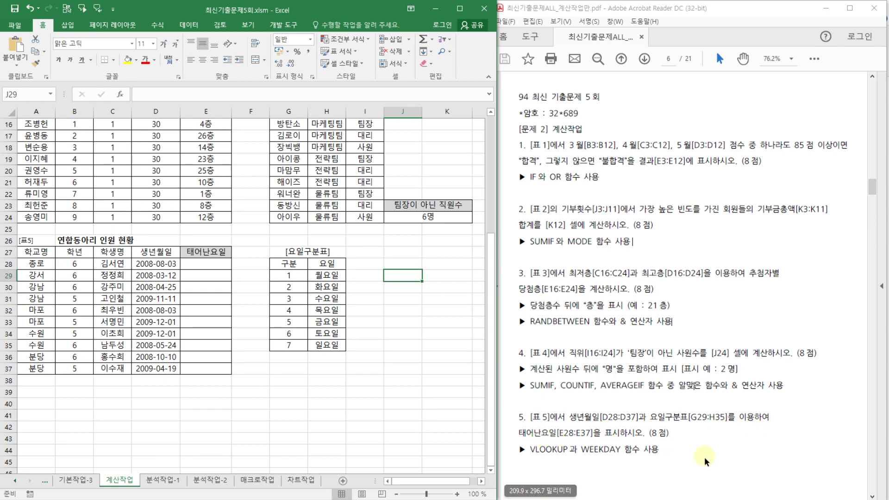
click(534, 449)
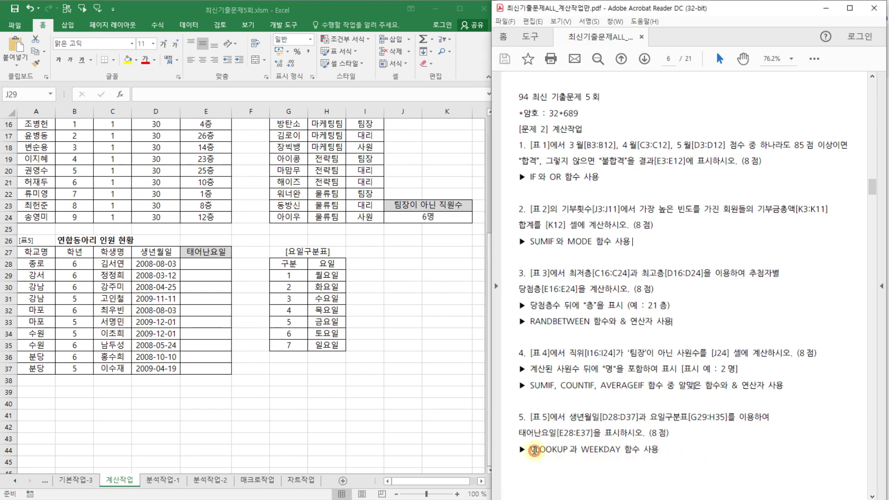
click(604, 450)
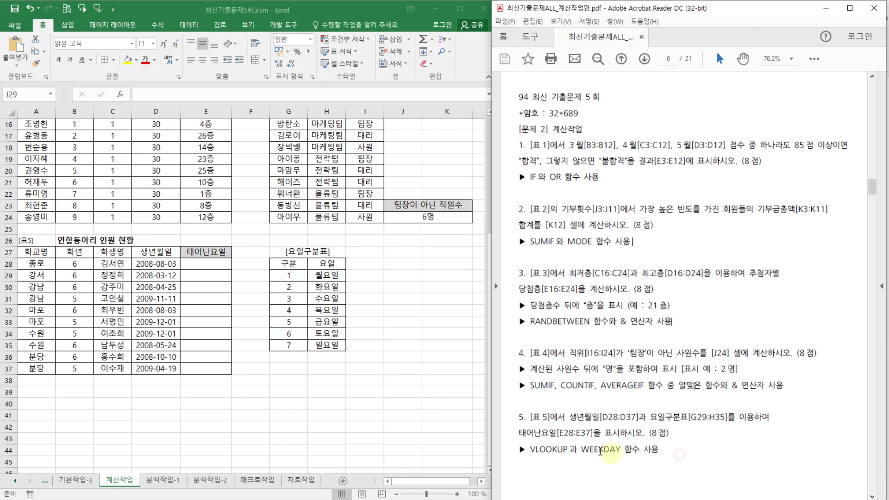
drag(580, 449, 625, 450)
click(672, 455)
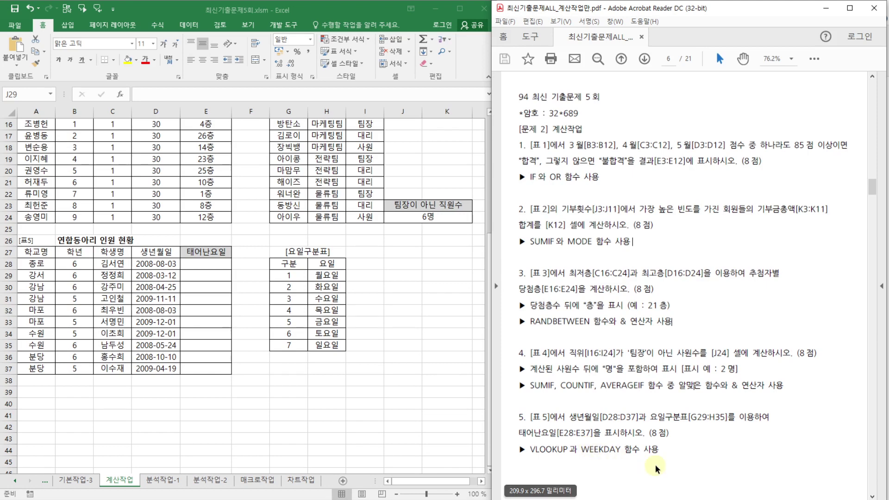
click(662, 450)
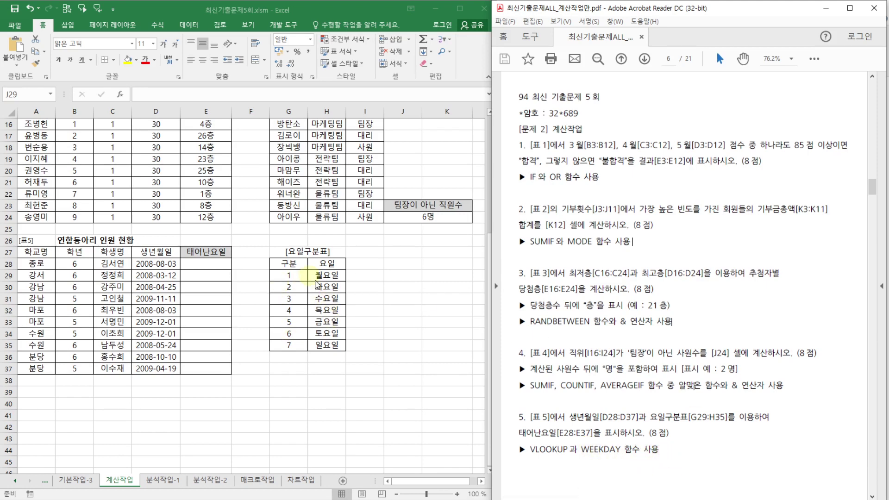
click(292, 275)
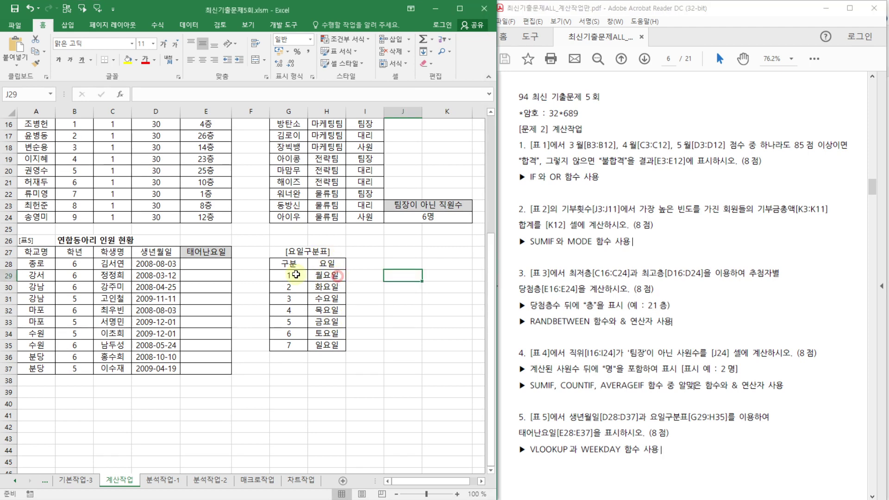
click(383, 288)
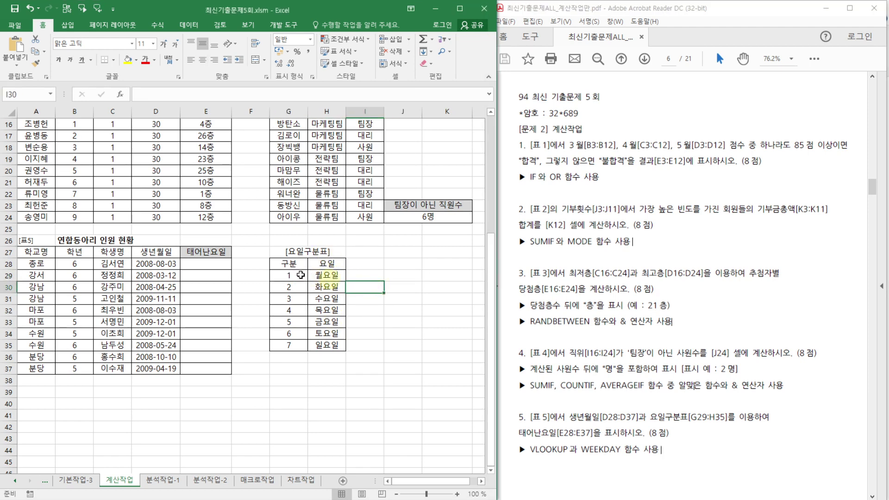
click(375, 355)
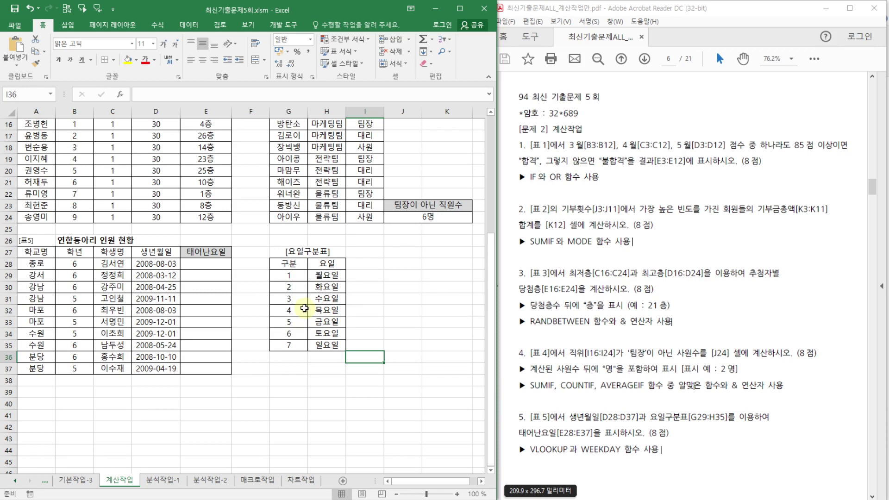
Start a WEEKDAY function in E28 of table 5 and open its function arguments clear of the table's data
click(217, 264)
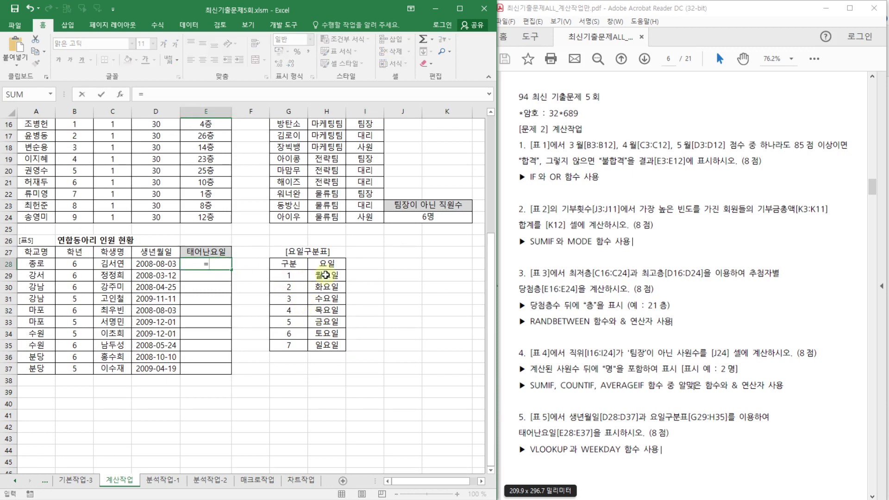
text(=w)
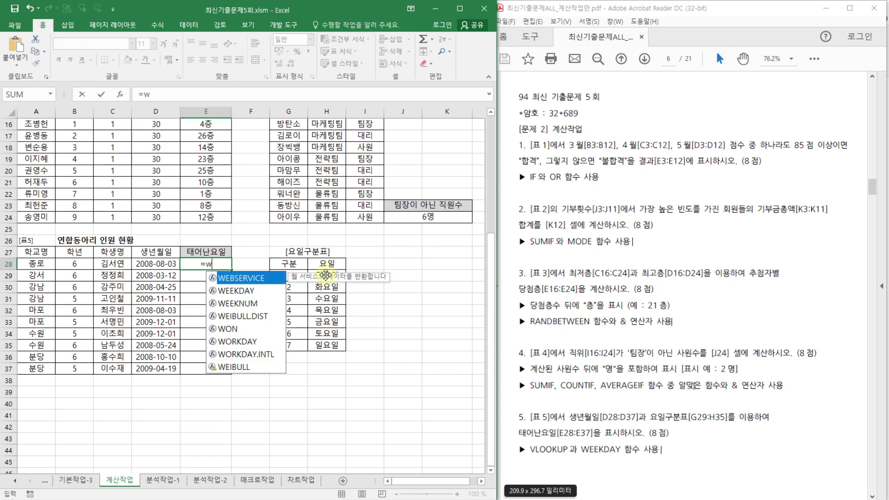
text(we)
key(BackSpace)
key(BackSpace)
text(e)
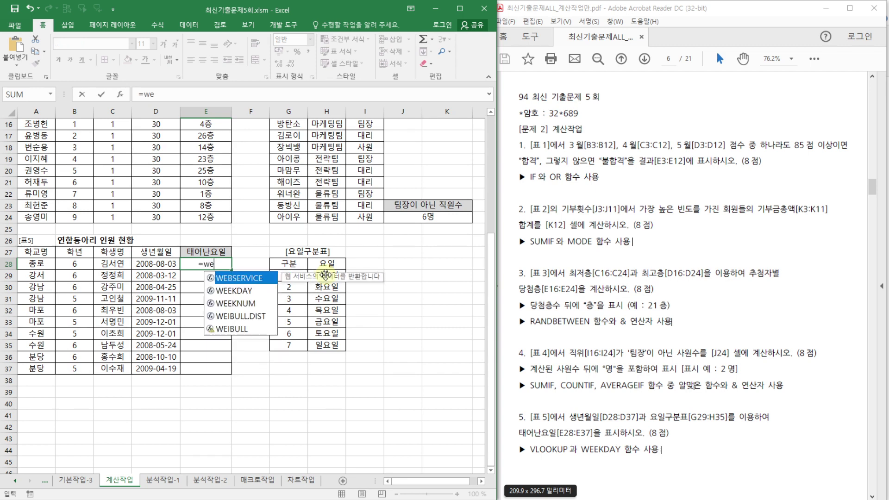
text(ek)
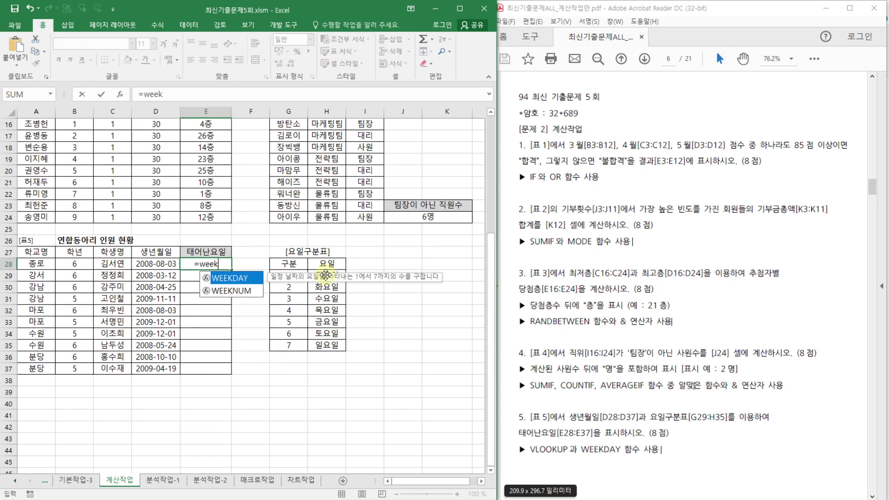
double_click(244, 278)
click(120, 94)
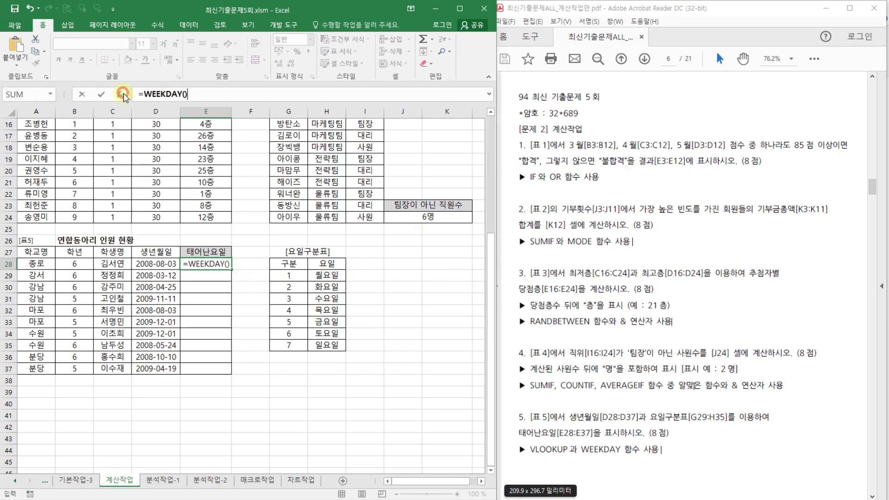
drag(588, 111, 467, 151)
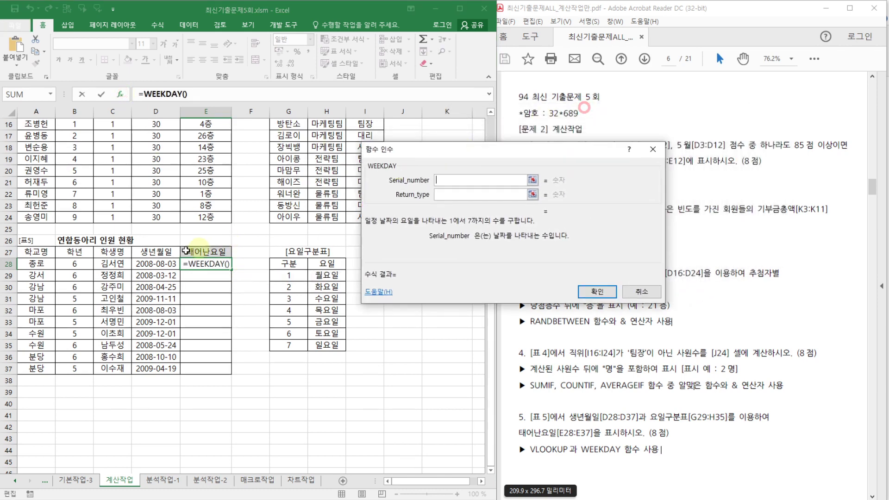
Set D28 as Serial_number and 2 as Return_type, and enter the WEEKDAY formula in E28
click(160, 264)
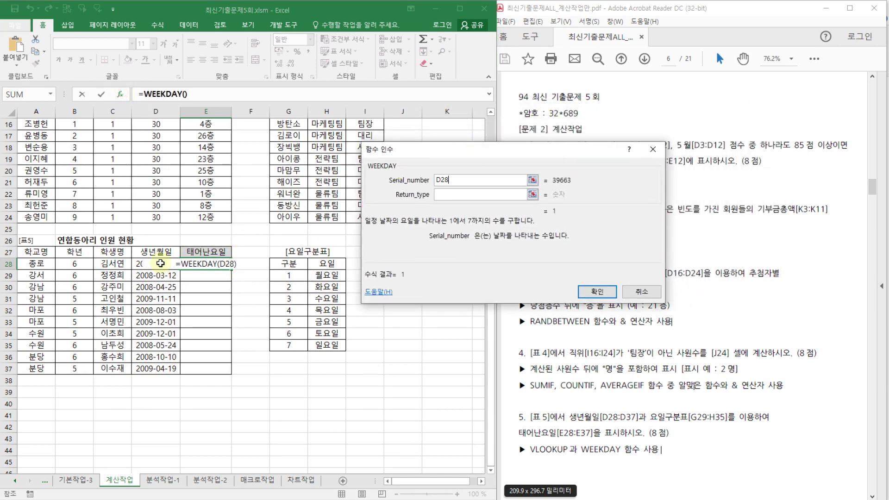
click(448, 194)
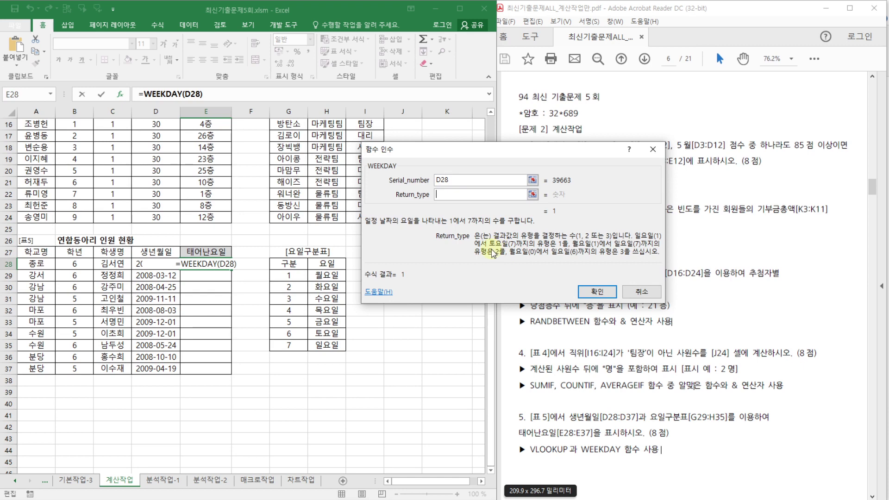
text(2)
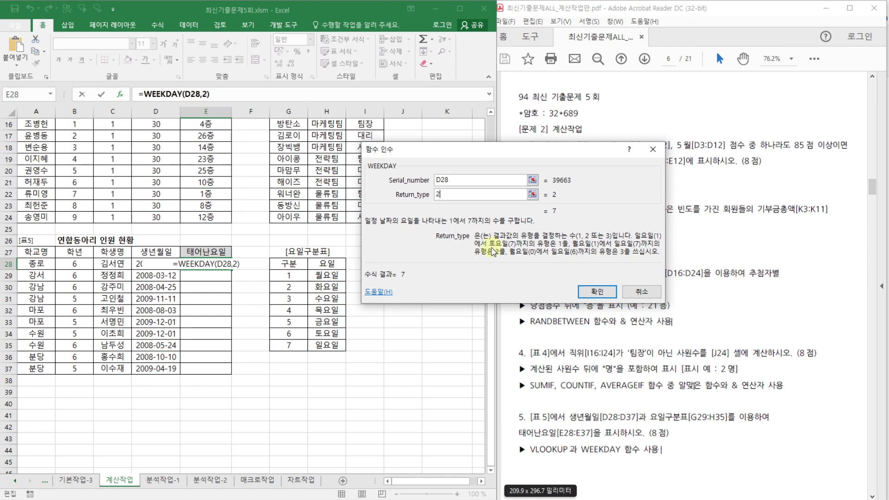
click(603, 294)
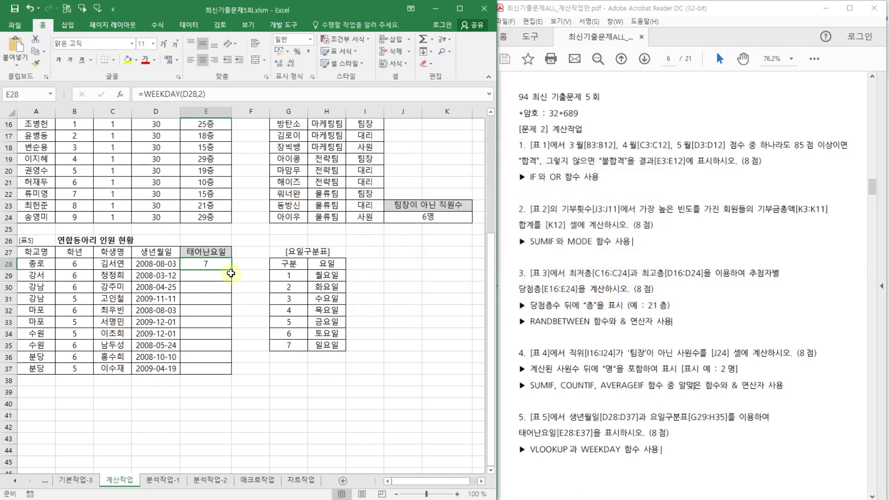
Fill the WEEKDAY formula from E28 down to E37 as a check, and clear E29:E37 again
drag(233, 271, 236, 374)
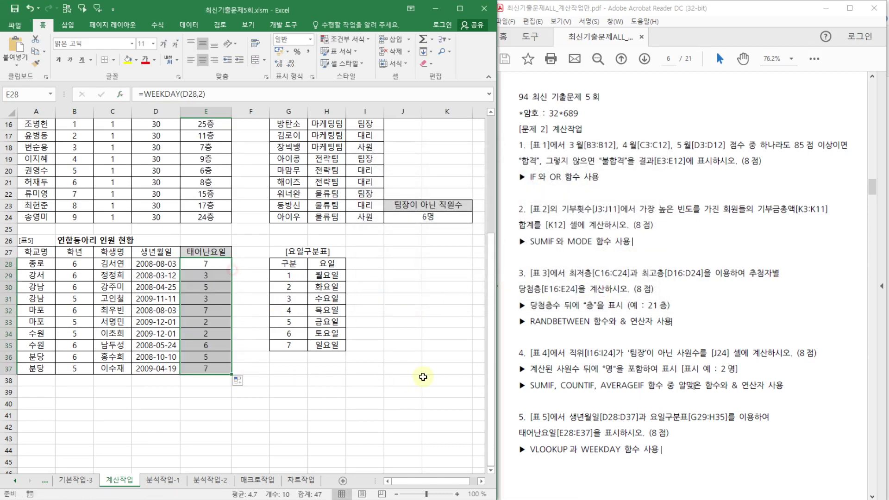
drag(204, 276, 223, 373)
key(Delete)
click(296, 368)
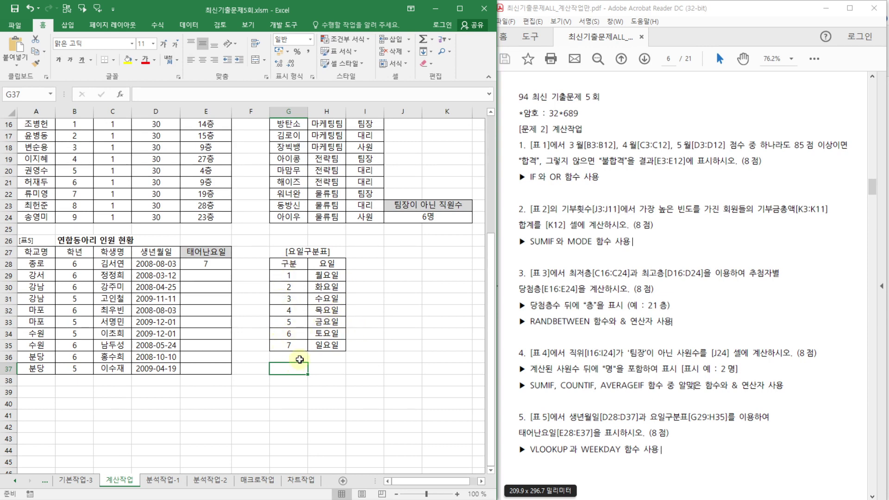
Nest the WEEKDAY formula in E28 inside a VLOOKUP as its lookup value and open the VLOOKUP function arguments
click(206, 264)
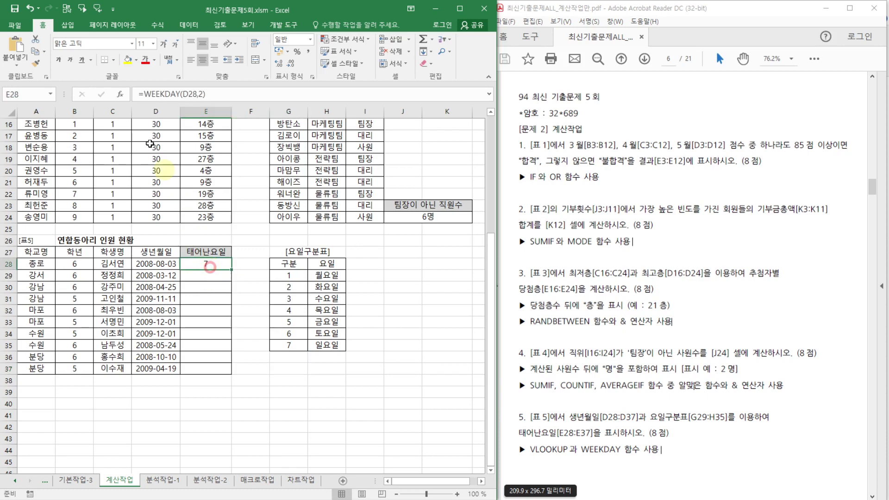
click(144, 94)
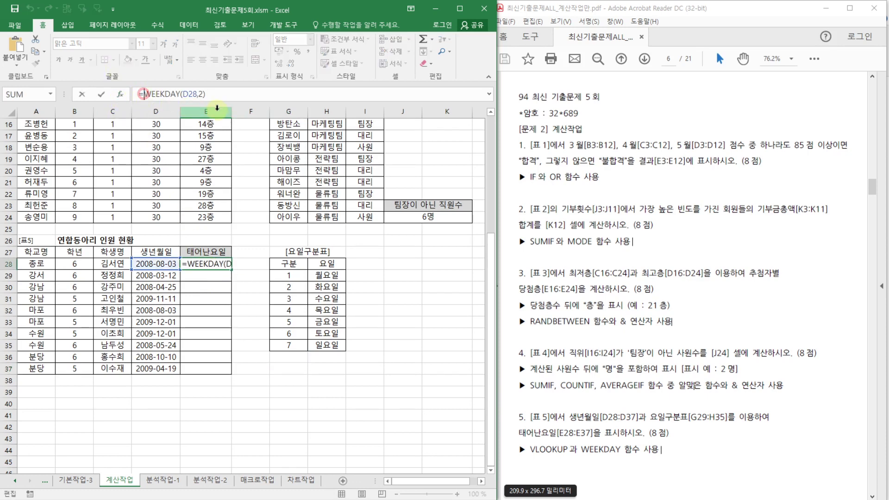
text(vl)
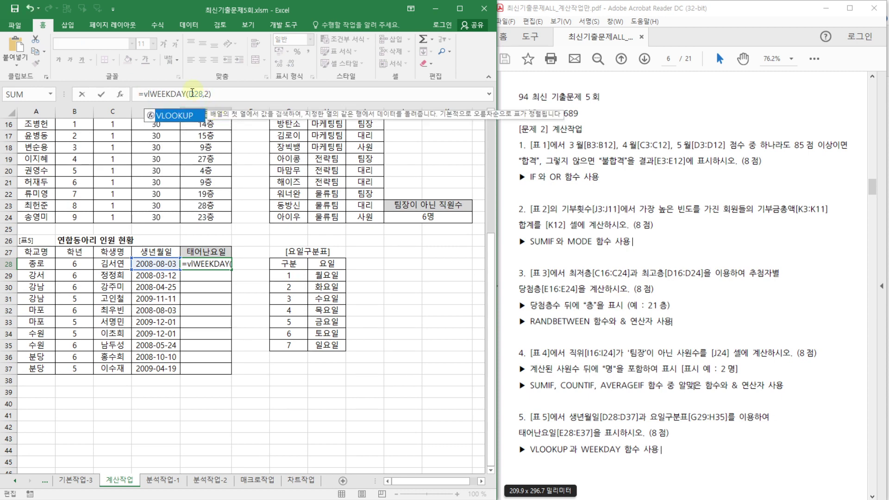
key(Tab)
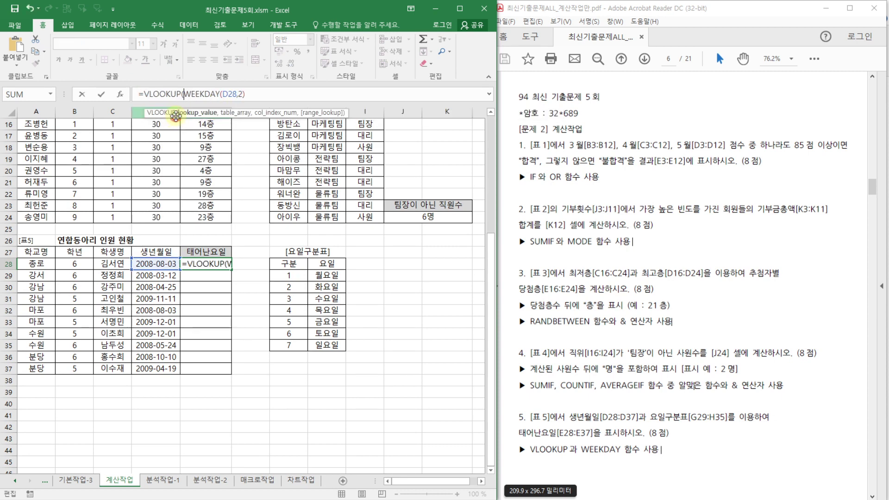
click(163, 95)
click(120, 95)
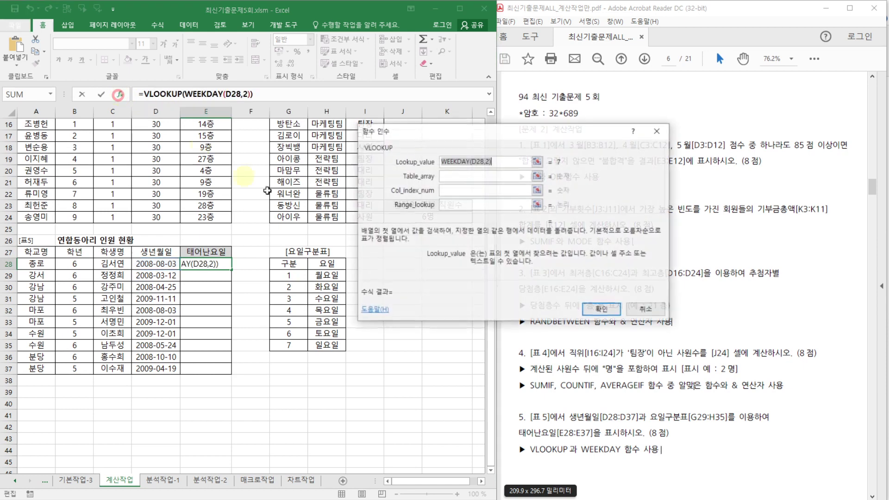
drag(443, 133, 431, 232)
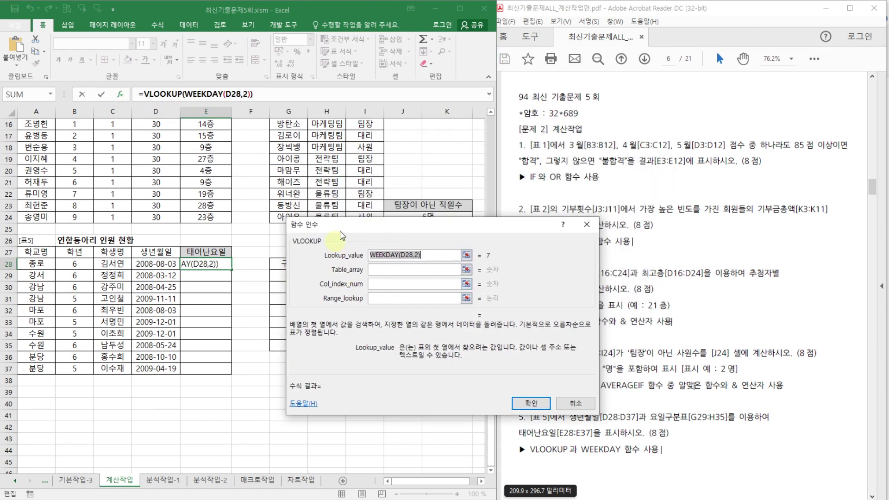
Set Table_array to $G$29:$H$35, Col_index_num to 2 and Range_lookup to 0, and enter the VLOOKUP formula in E28
click(384, 269)
drag(324, 224, 425, 199)
drag(283, 274, 347, 345)
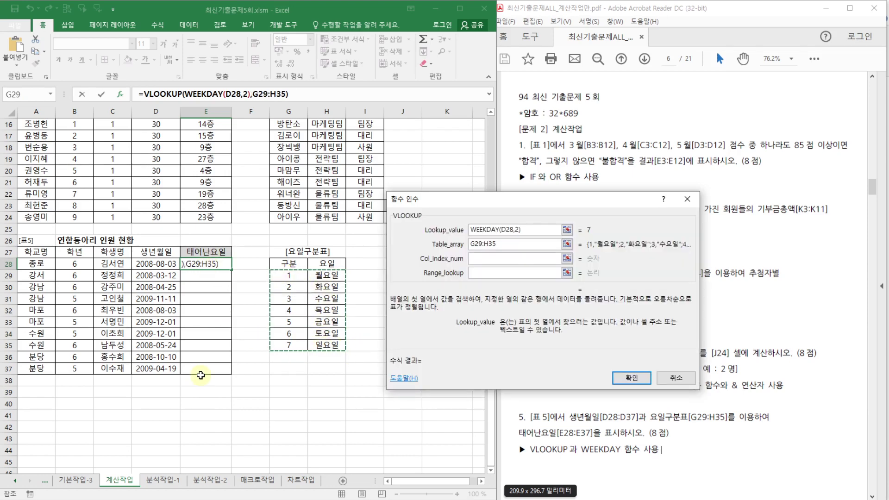
key(F4)
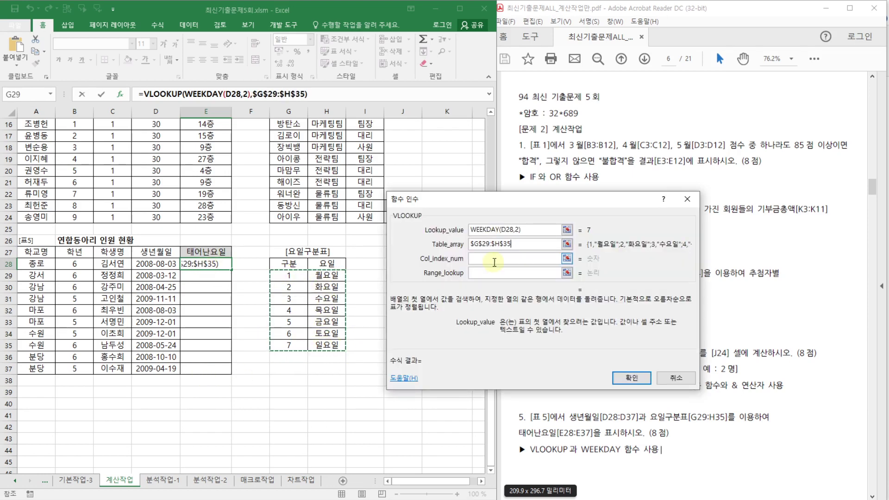
key(Tab)
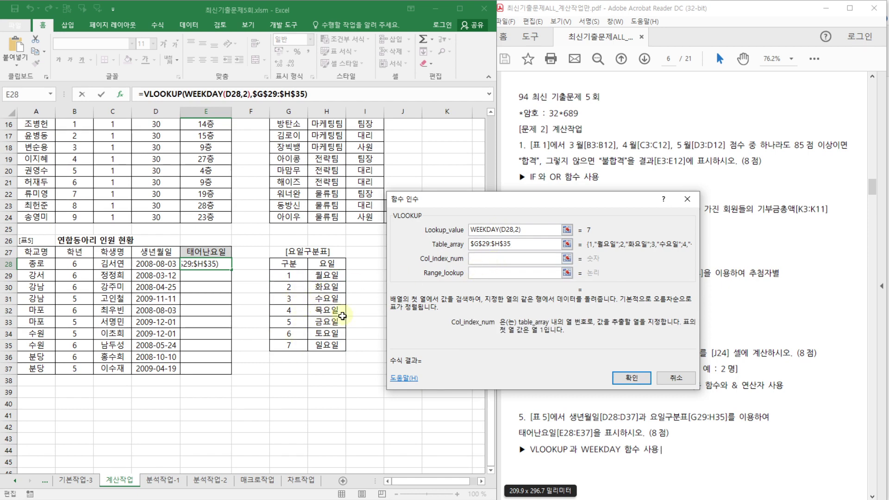
text(2)
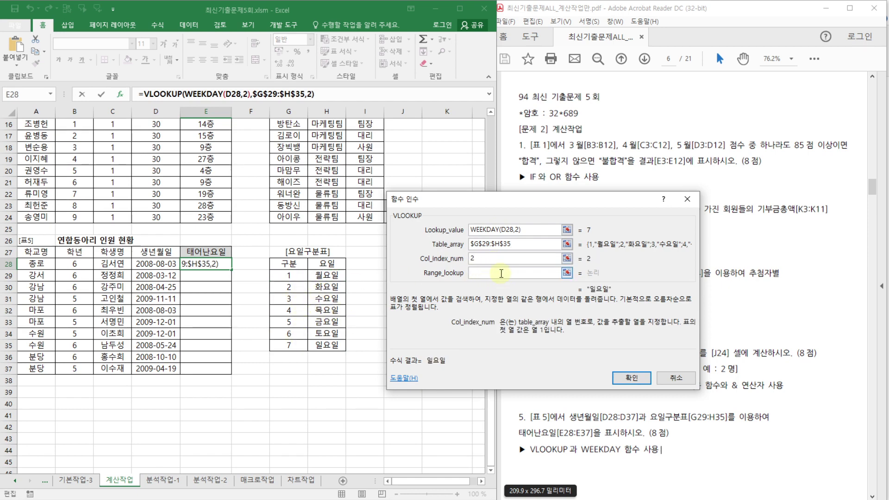
click(501, 274)
text(0)
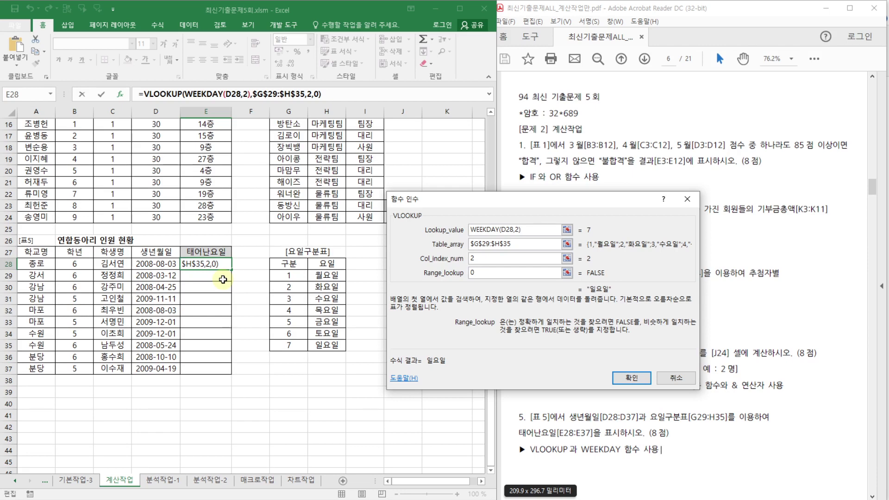
click(626, 379)
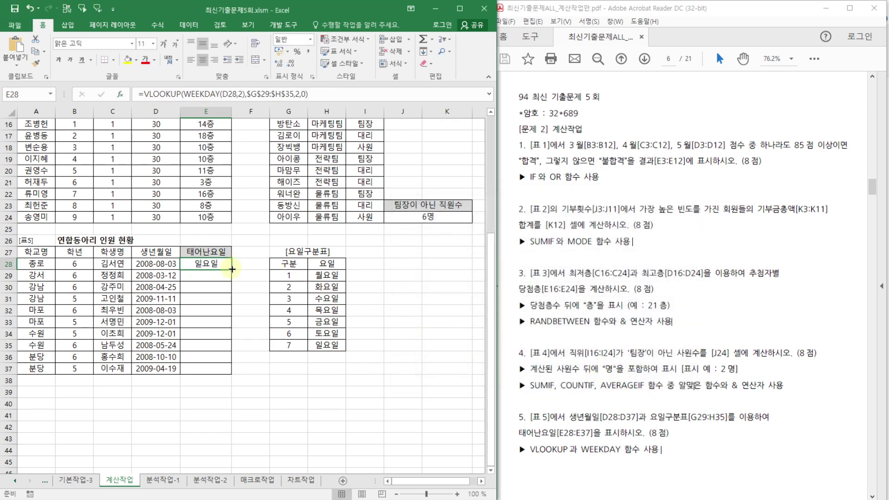
Fill the VLOOKUP formula from E28 down to E37 and check the references in E37
drag(232, 269, 234, 374)
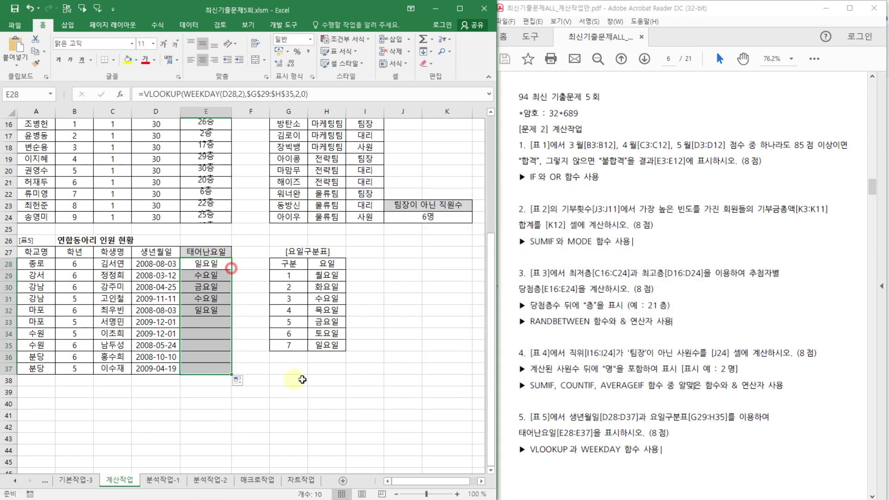
click(302, 368)
double_click(204, 369)
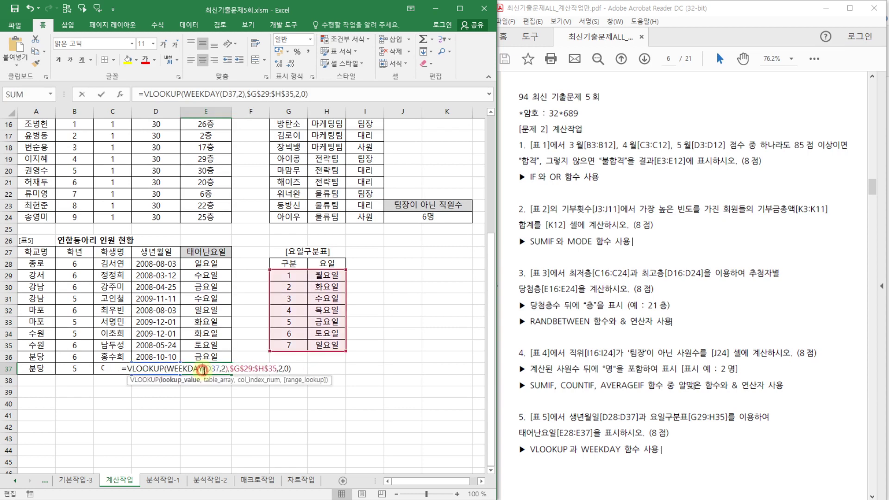
click(400, 366)
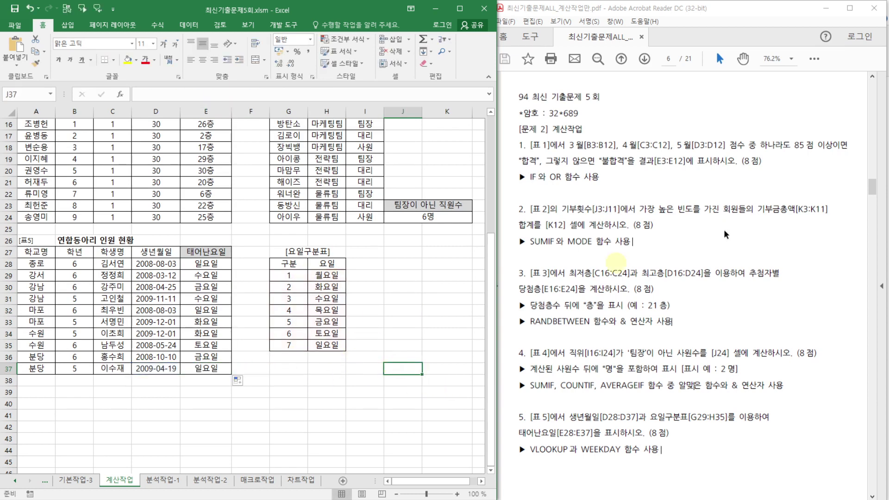
Look over the completed results of the tables on the 계산작업 sheet against the problems in the PDF
click(681, 330)
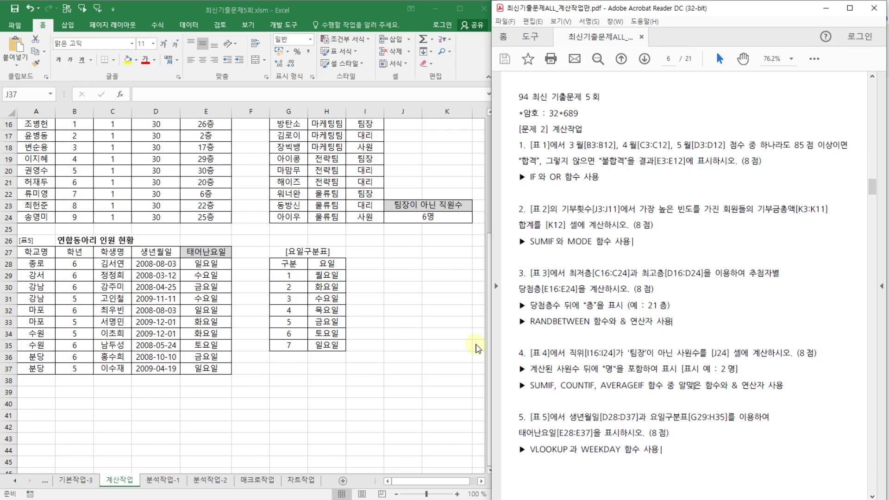
click(400, 359)
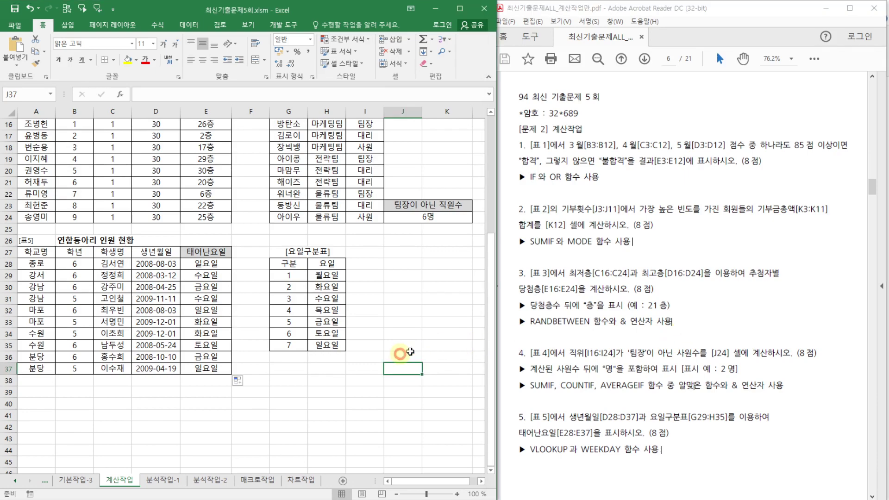
scroll(419, 333, up, 5)
scroll(422, 328, down, 2)
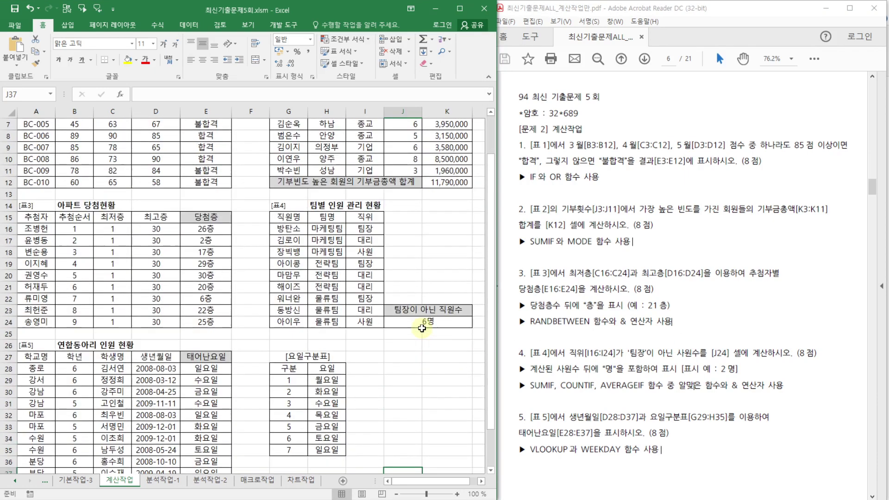
scroll(445, 398, down, 1)
click(450, 419)
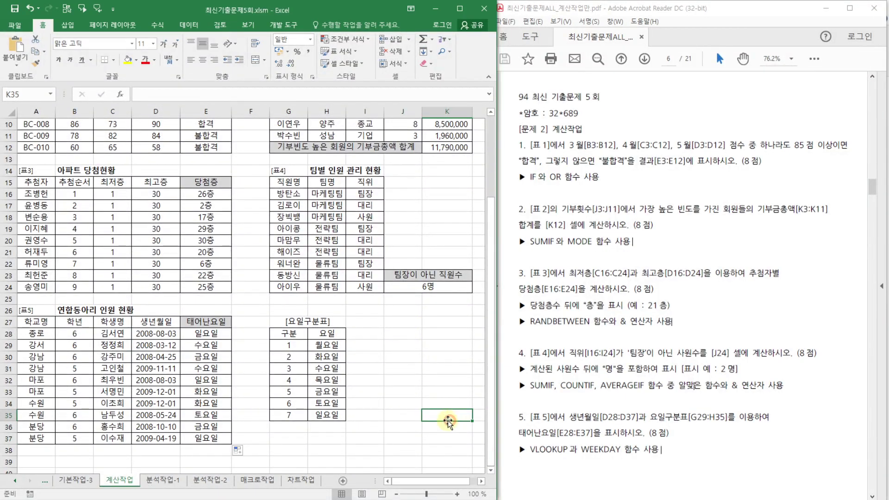
click(713, 389)
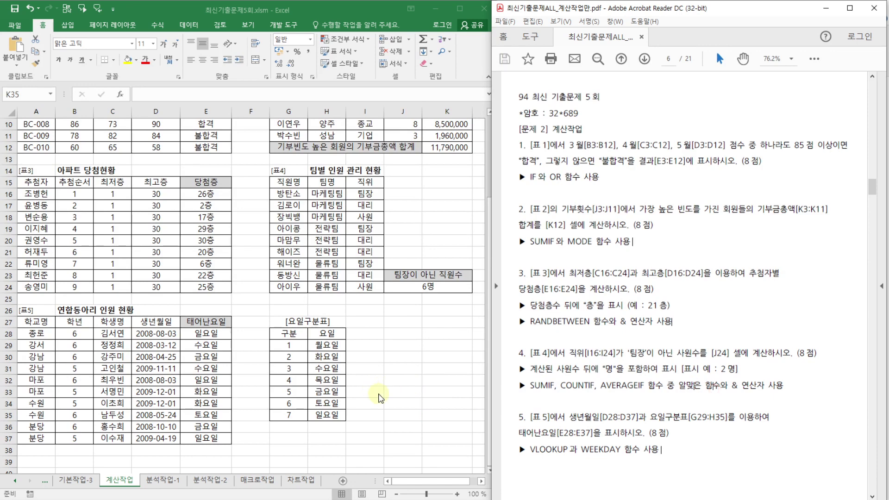
click(379, 393)
click(385, 427)
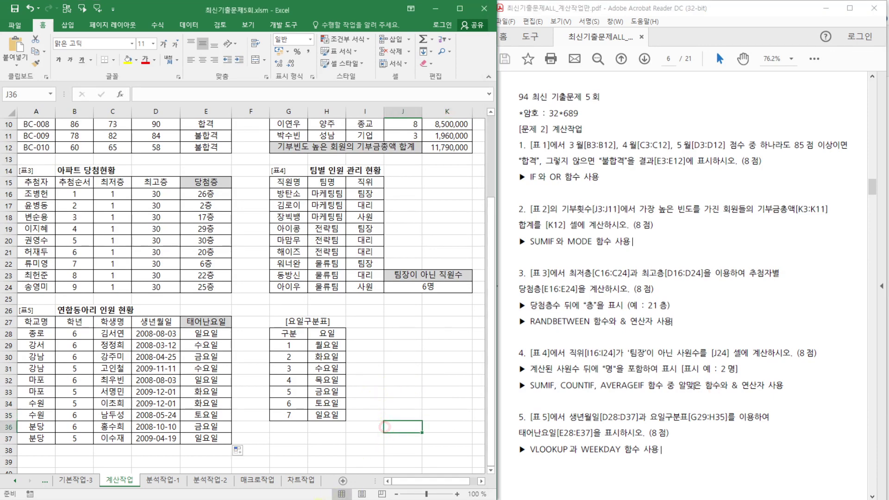